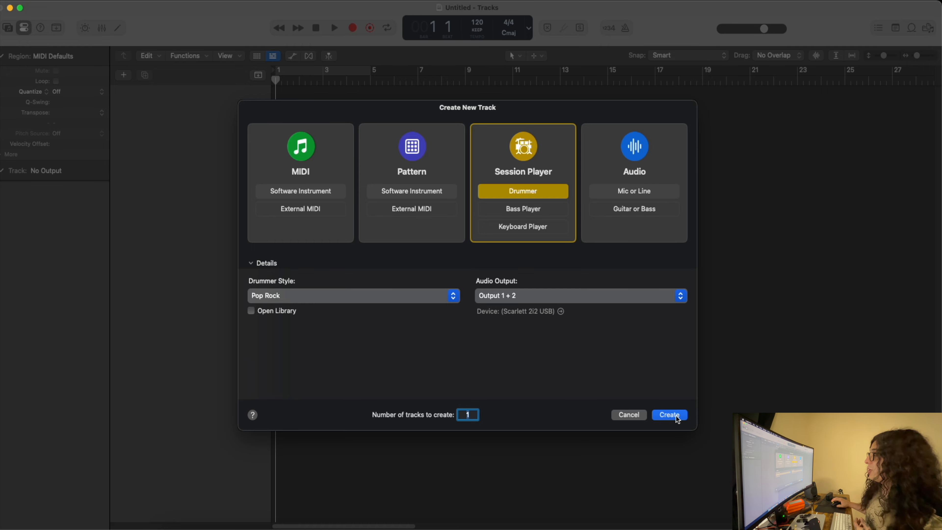
Step: Create a Pop Rock Drummer track and briefly play its region with bars 1 to 9 set as the cycle range
left_click(670, 415)
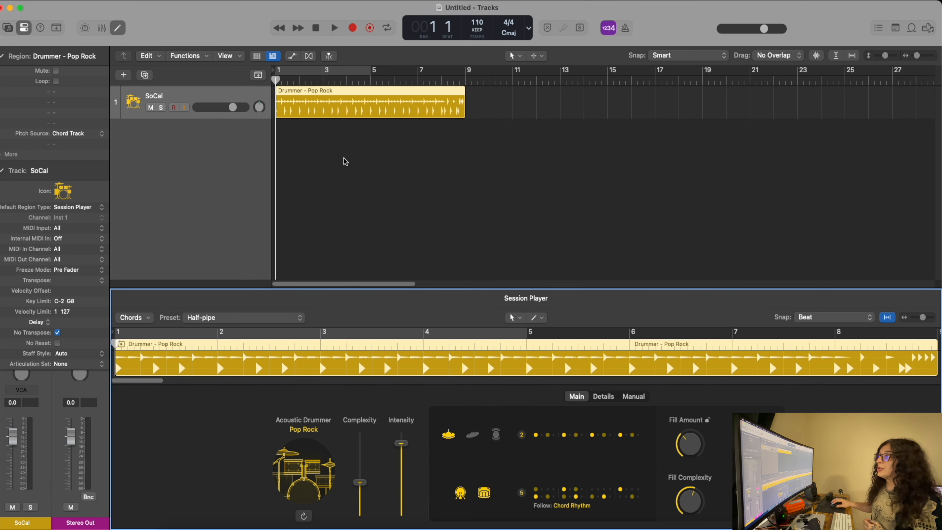
left_click_drag(277, 71, 466, 86)
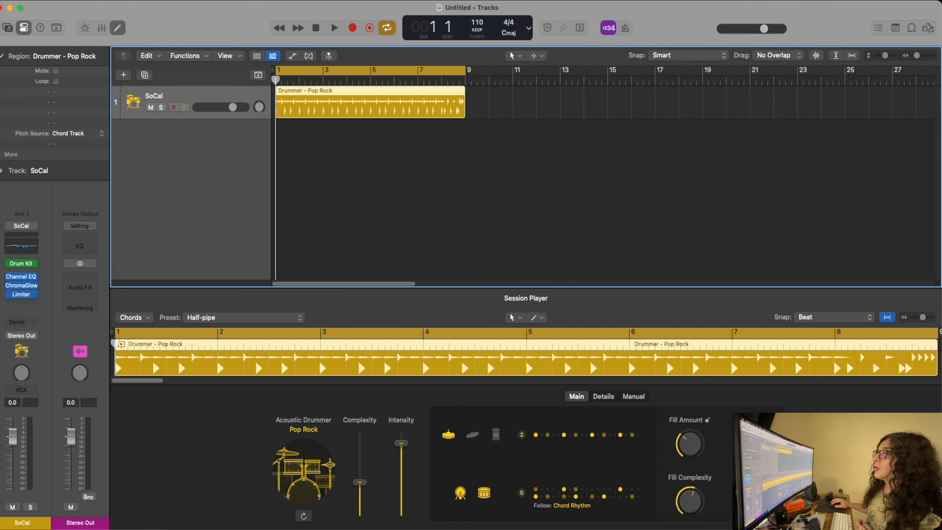
left_click(335, 29)
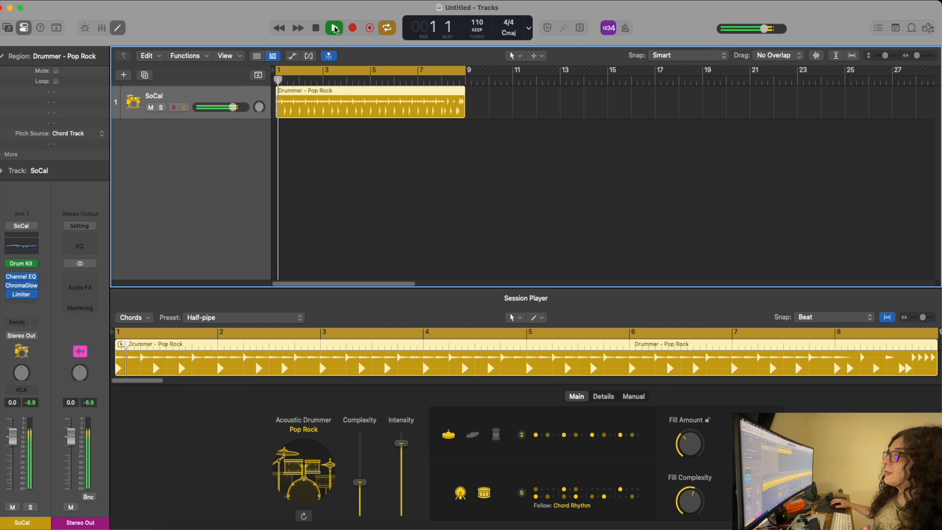
left_click(318, 29)
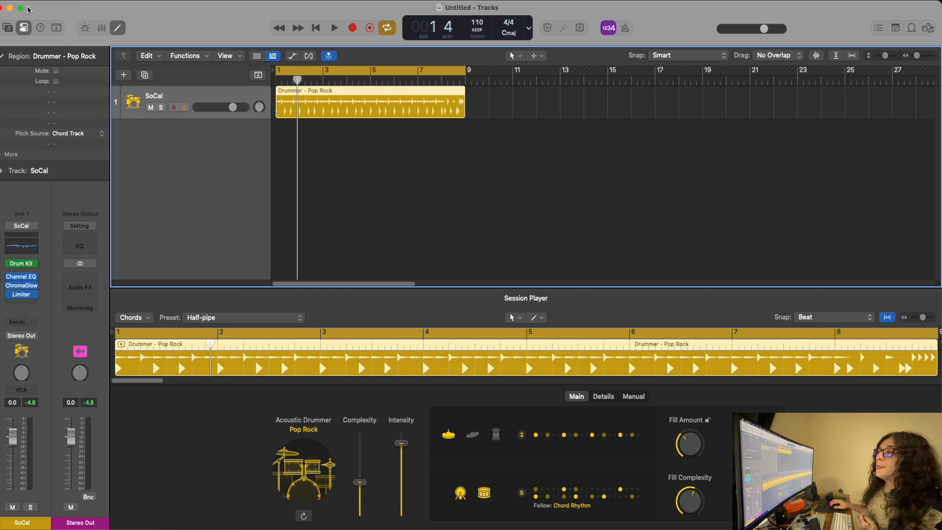
Step: Add a MIDI software instrument track with an empty channel strip and name it Drum Track Outs
left_click(123, 77)
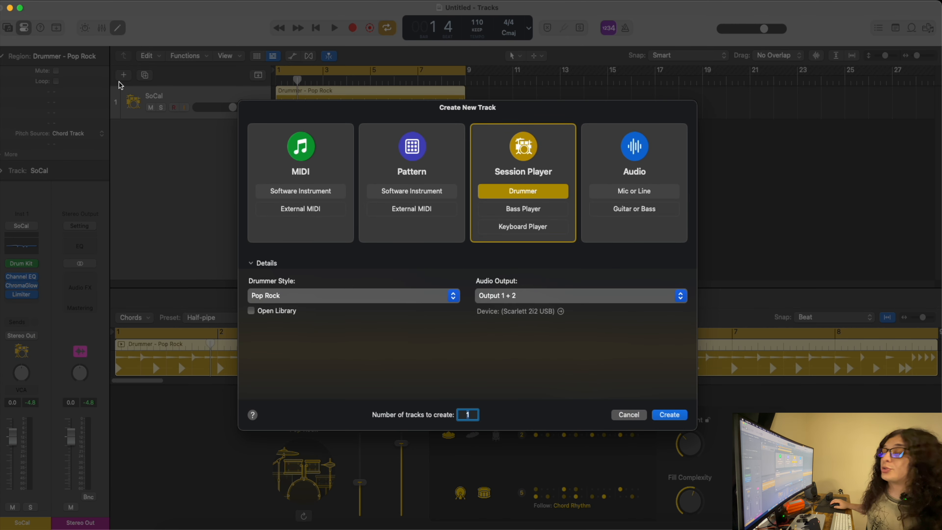
left_click(322, 145)
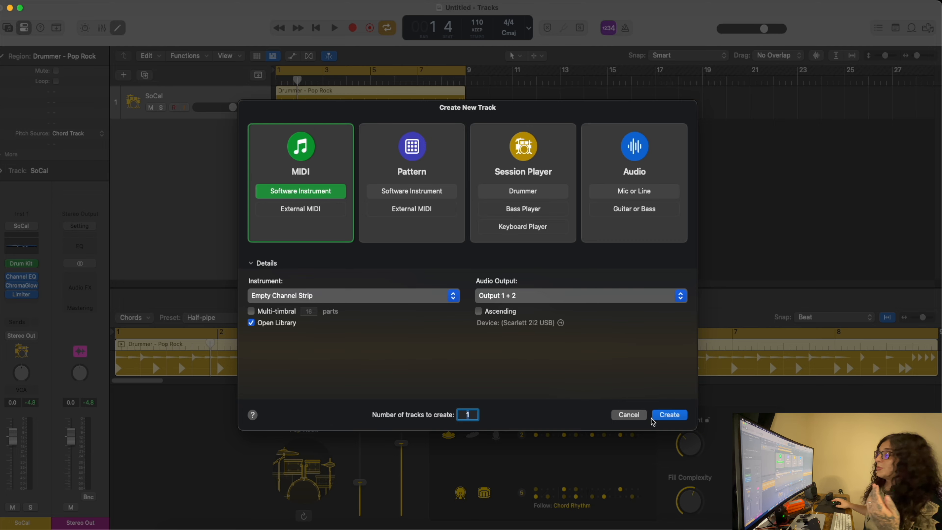
left_click(666, 422)
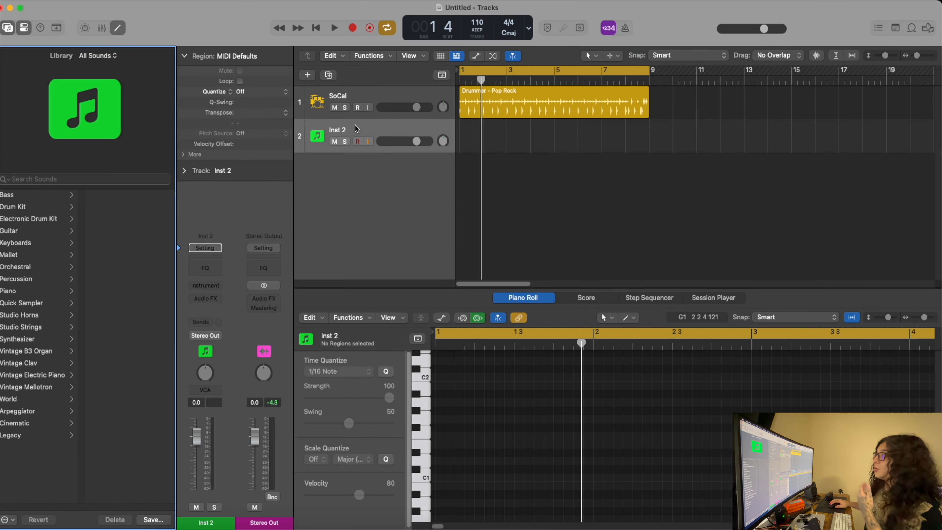
double_click(342, 133)
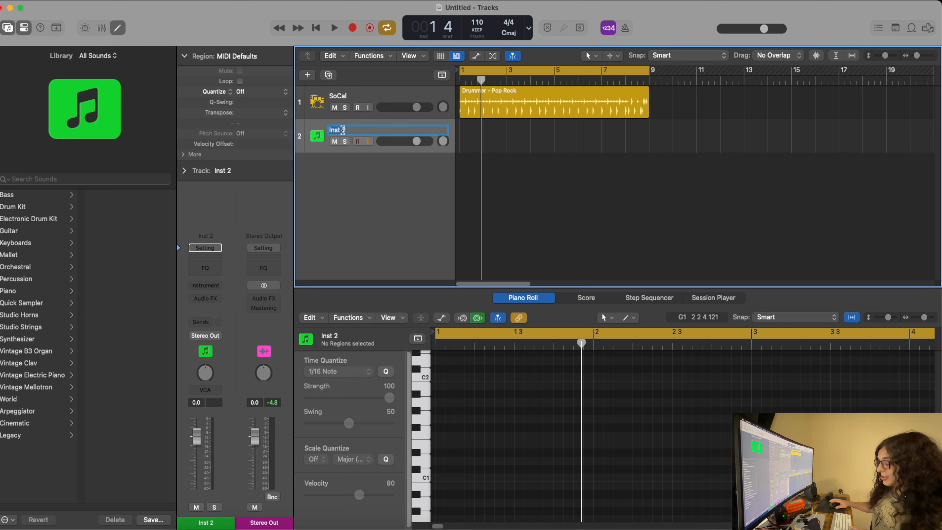
type("Drum Track Outs")
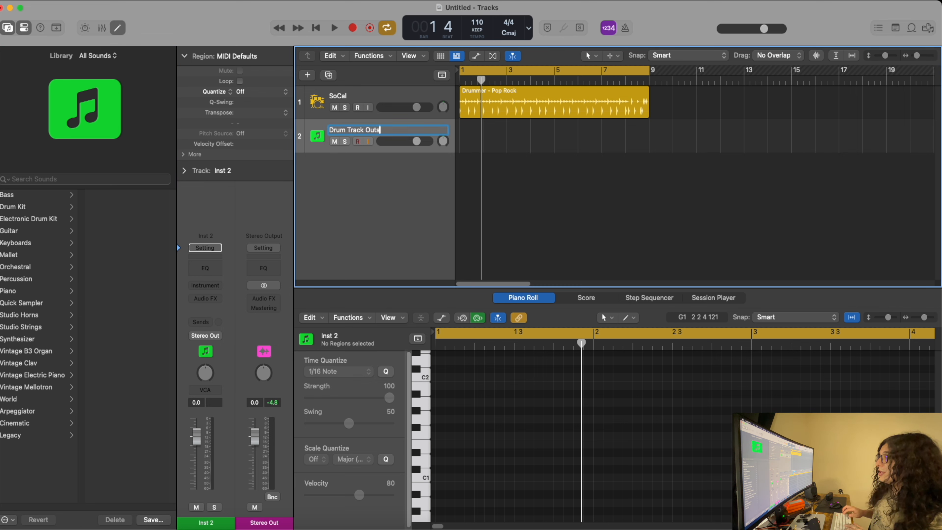
key("Return")
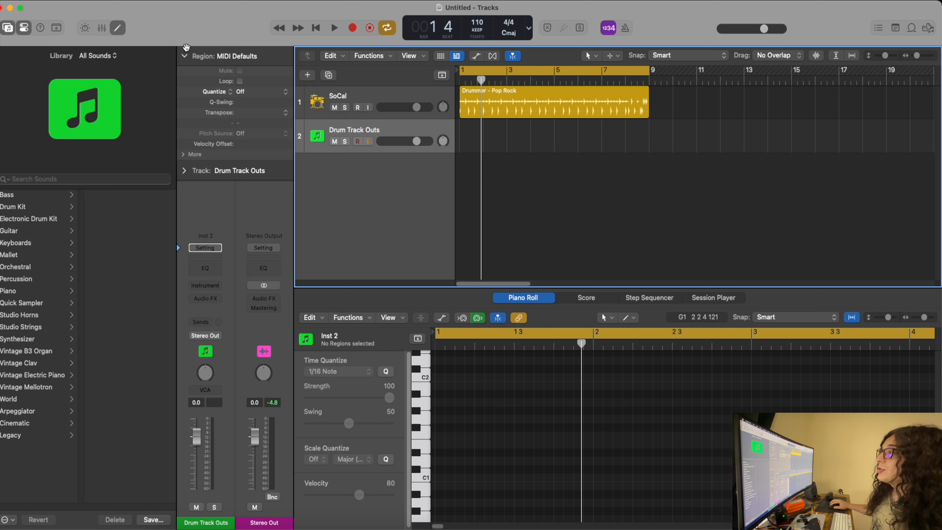
Step: Collapse the Region inspector and give the Drum Track Outs track the orange acoustic drum kit icon
left_click(184, 56)
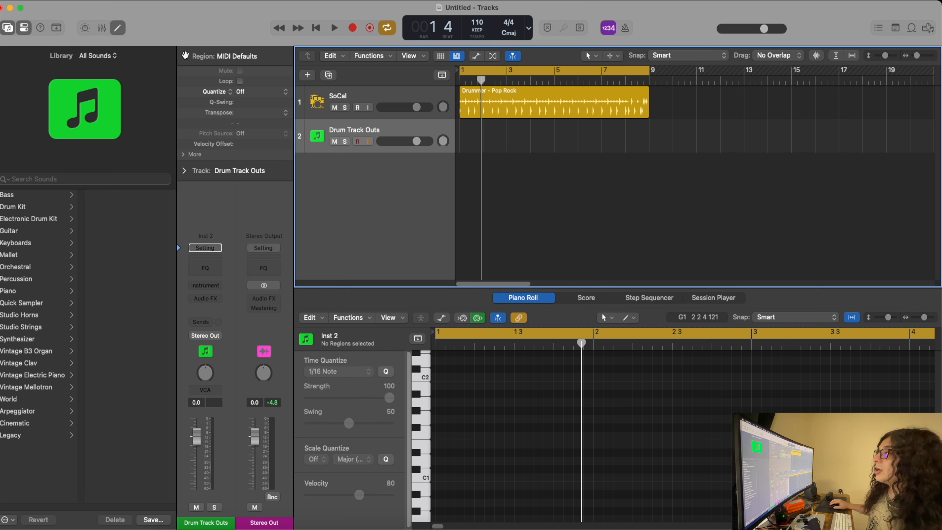
left_click(318, 138)
left_click(356, 44)
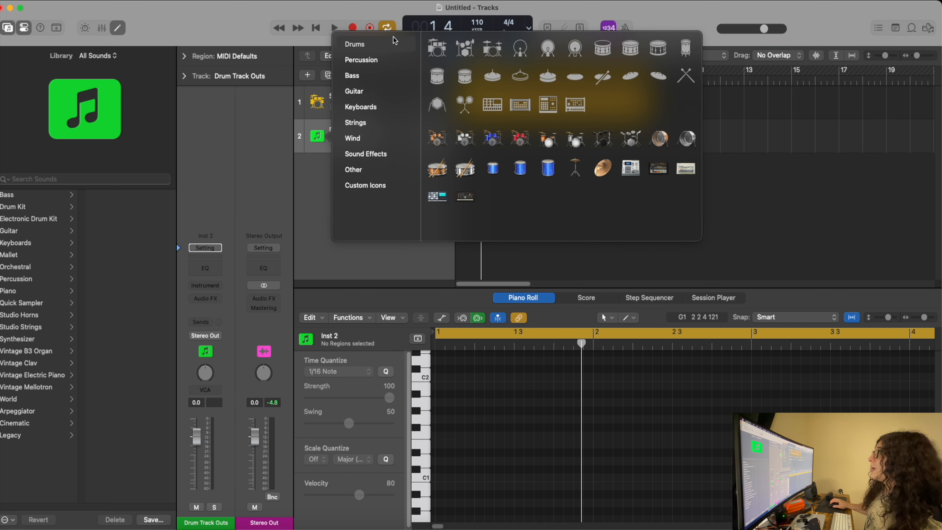
left_click(437, 138)
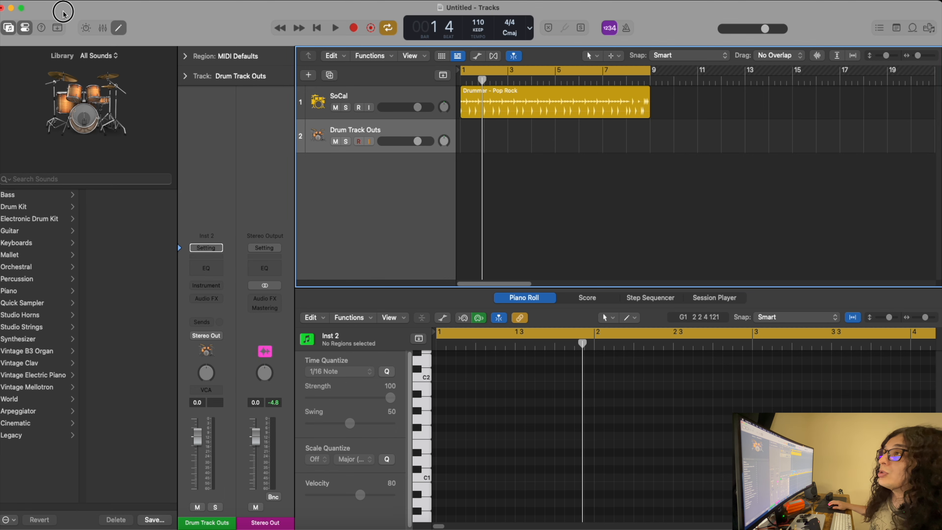
Step: Load the Retro Rock+ patch from the Multi-Channel Kits in the Drum Kit library onto Drum Track Outs
left_click(24, 208)
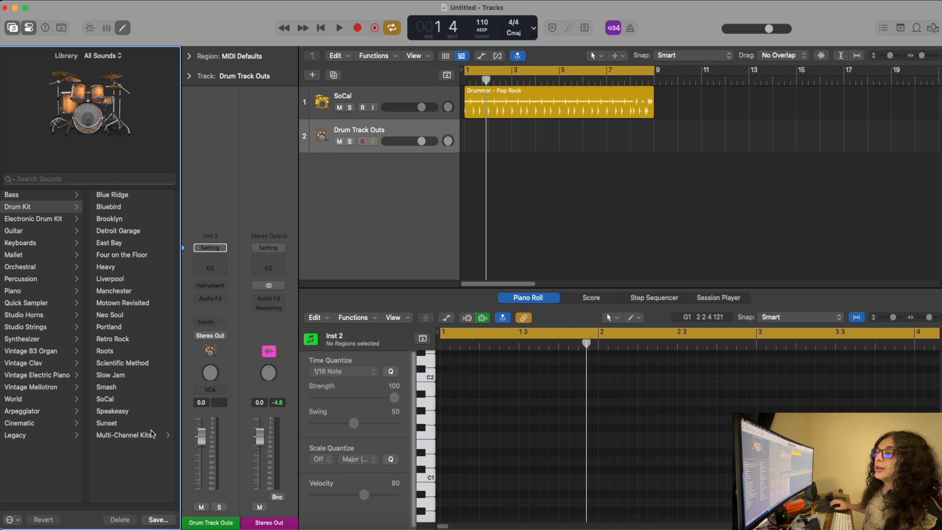
left_click(125, 437)
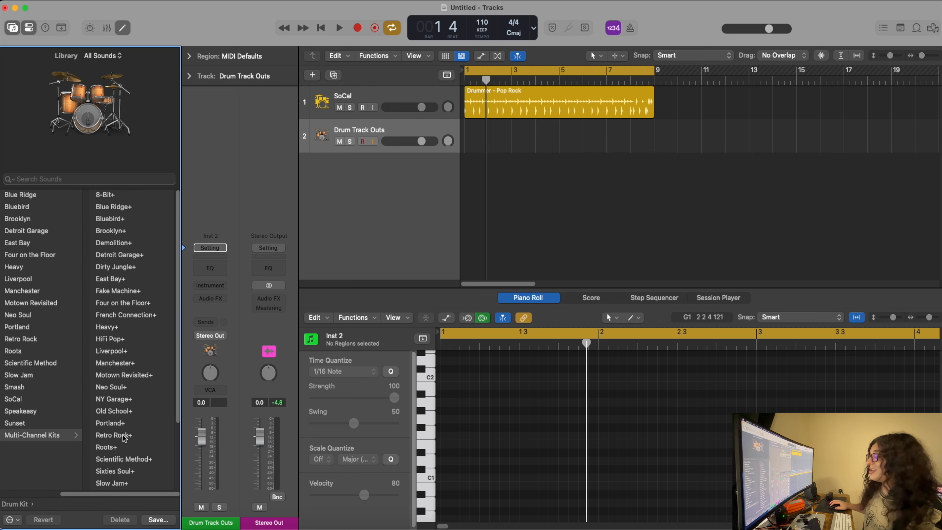
scroll(138, 309, "down", 3)
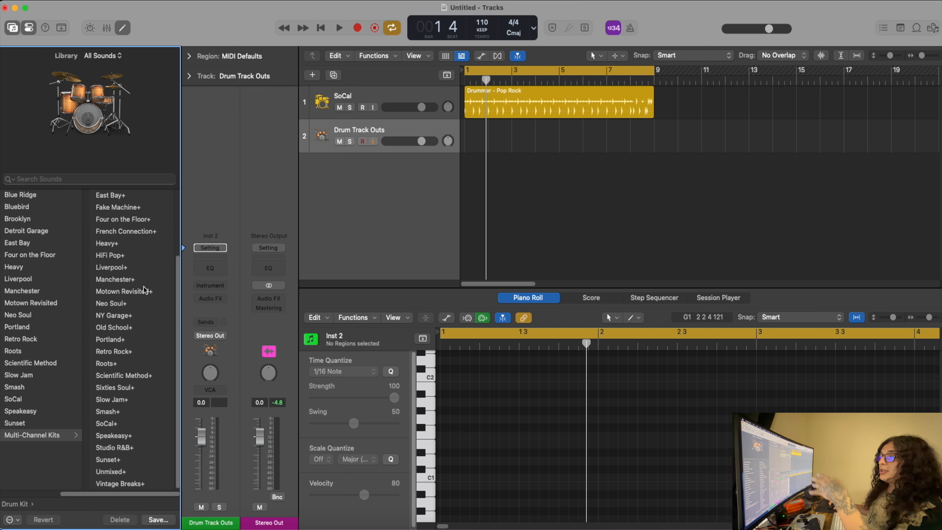
scroll(138, 310, "up", 3)
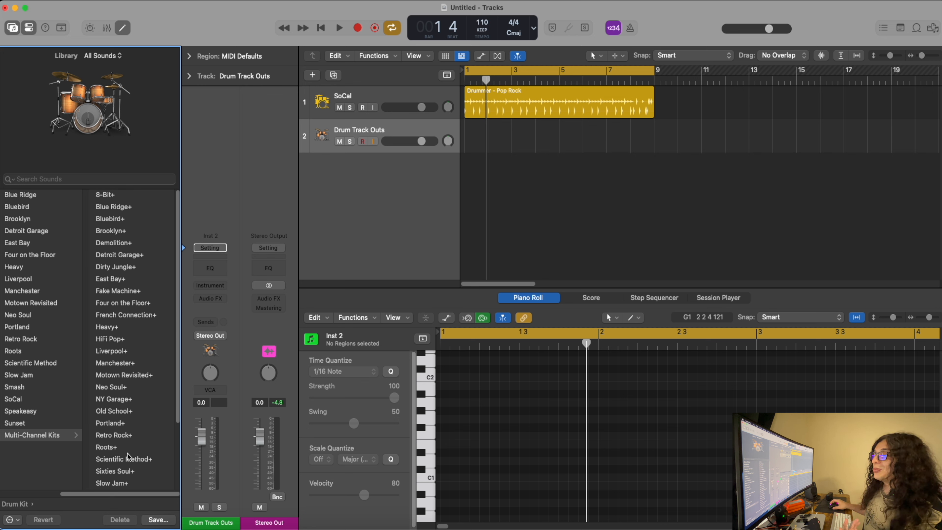
scroll(131, 422, "down", 3)
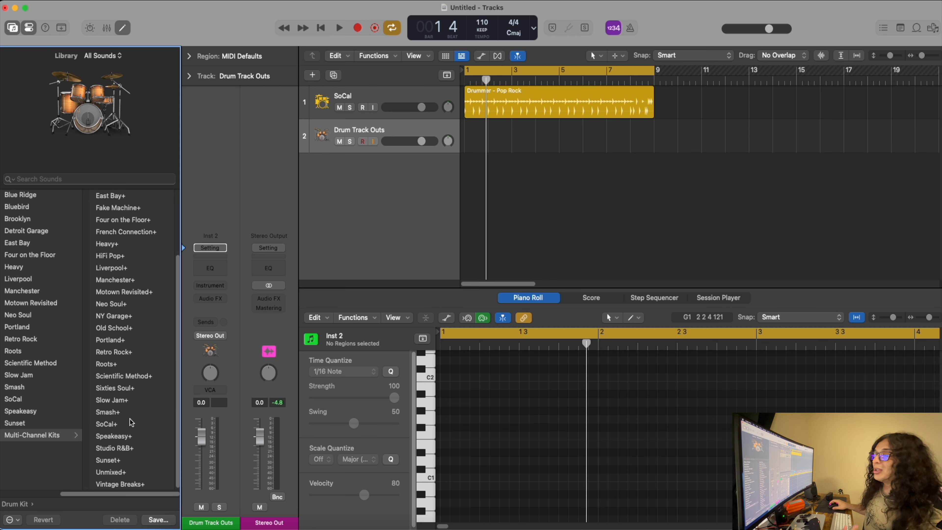
left_click(116, 355)
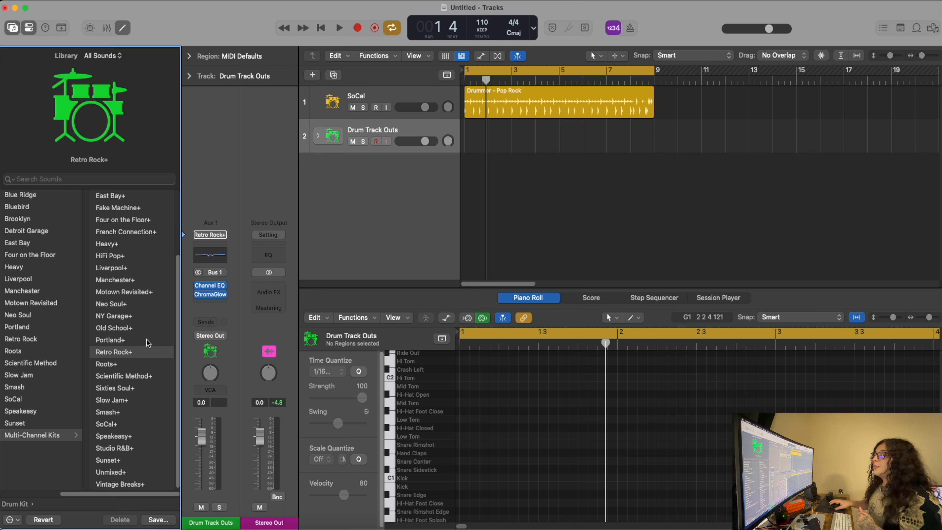
left_click(219, 234)
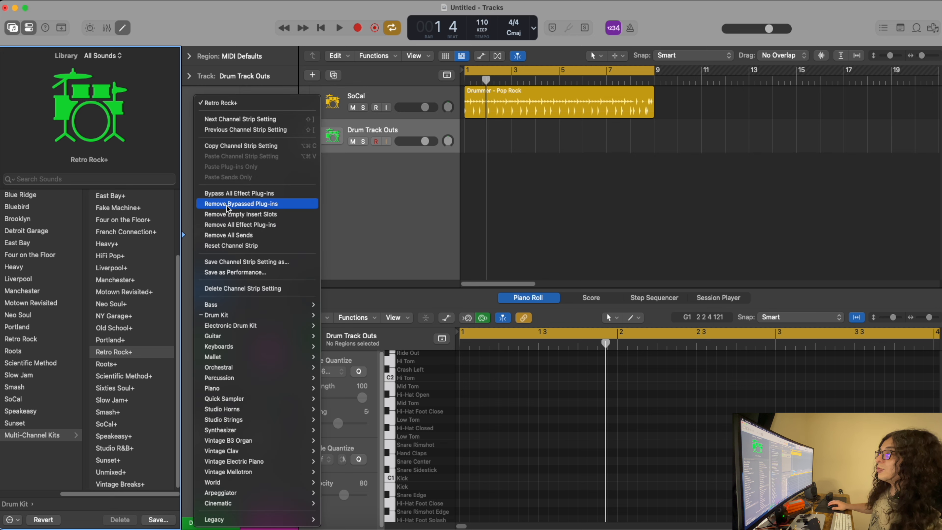
left_click(337, 181)
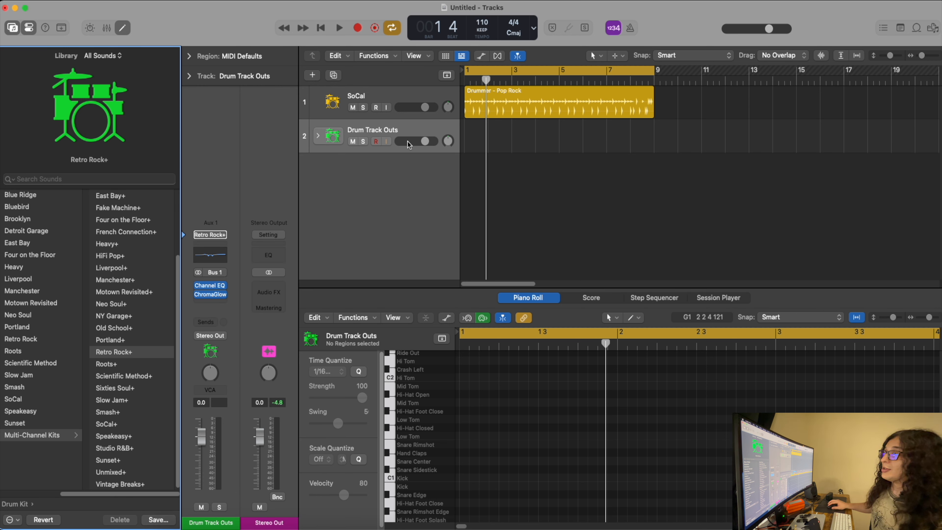
left_click(328, 105)
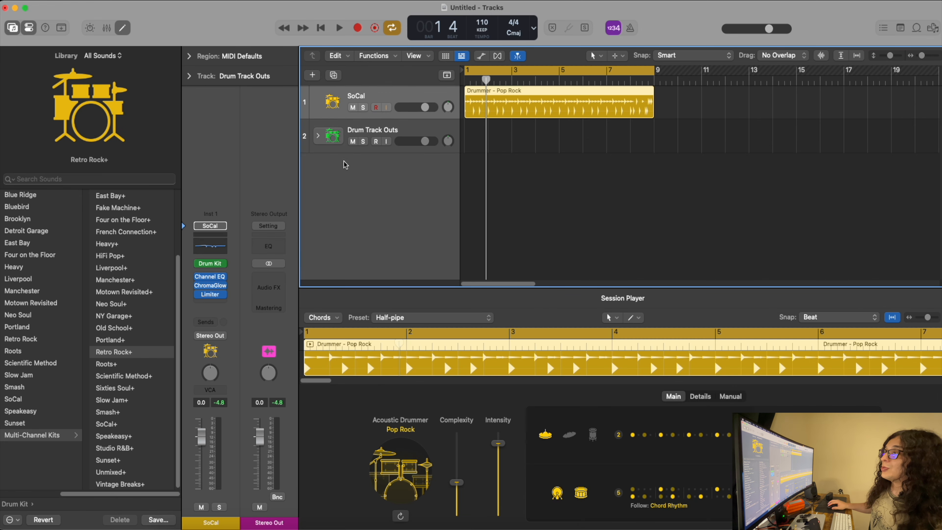
Step: Select the Drum Track Outs track and expand its stack to show the individual drum channels
left_click(341, 137)
left_click(318, 130)
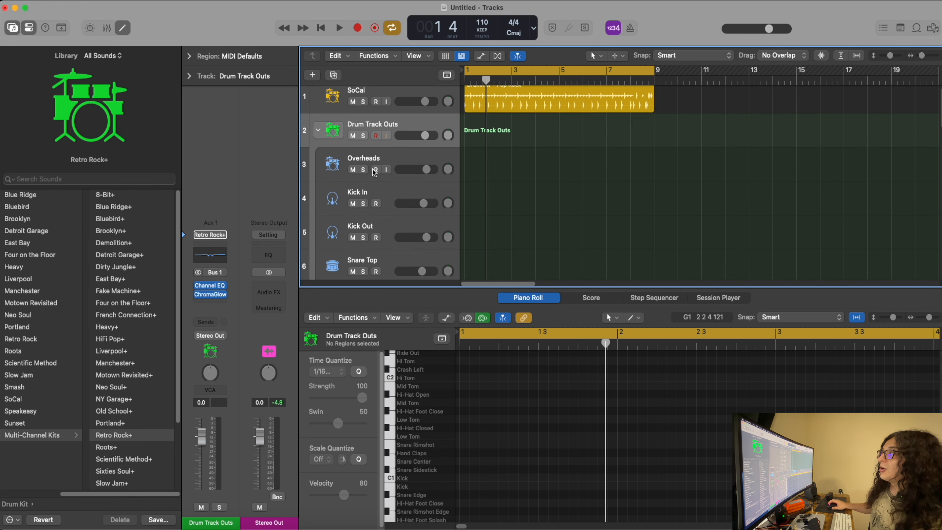
Step: Examine the sub-tracks in the Drum Track Outs stack, from the overheads and kick mics down to the reverb and effect channels
scroll(375, 172, "down", 20)
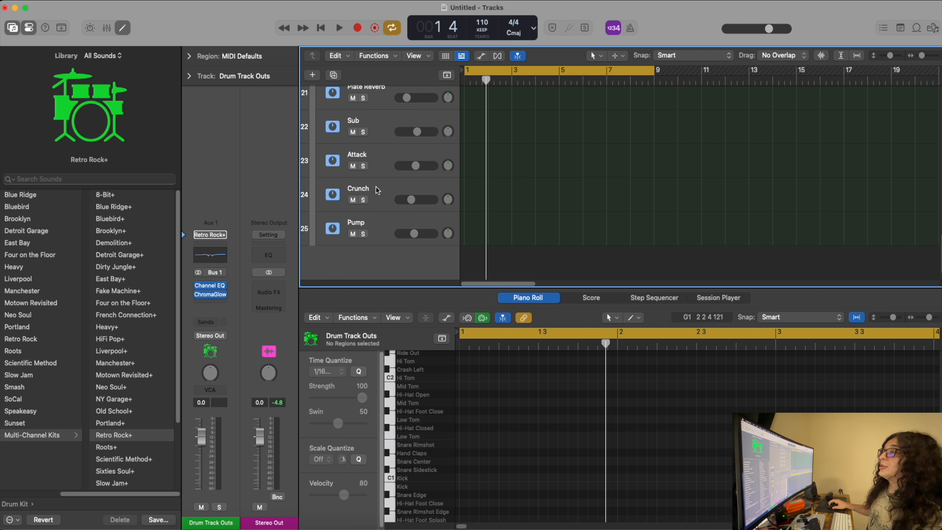
scroll(307, 215, "up", 3)
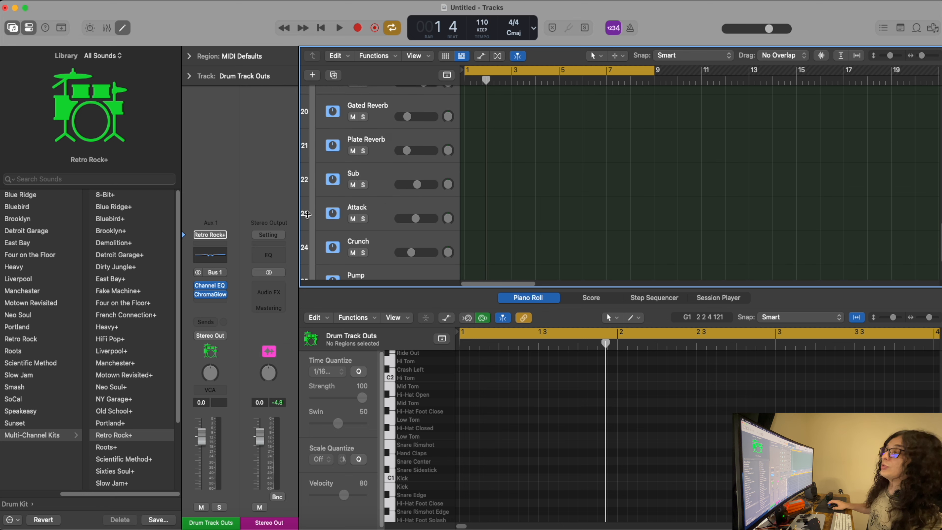
scroll(307, 214, "up", 20)
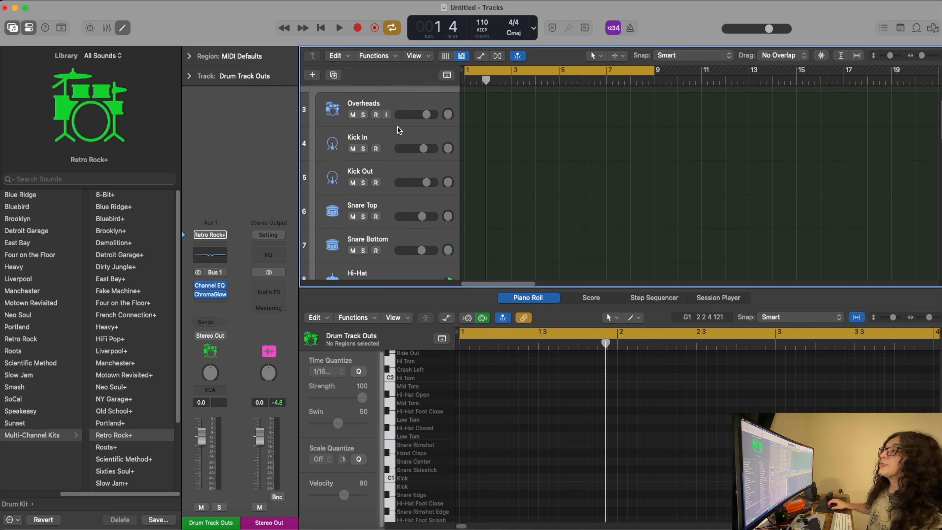
scroll(400, 130, "up", 3)
scroll(371, 144, "down", 2)
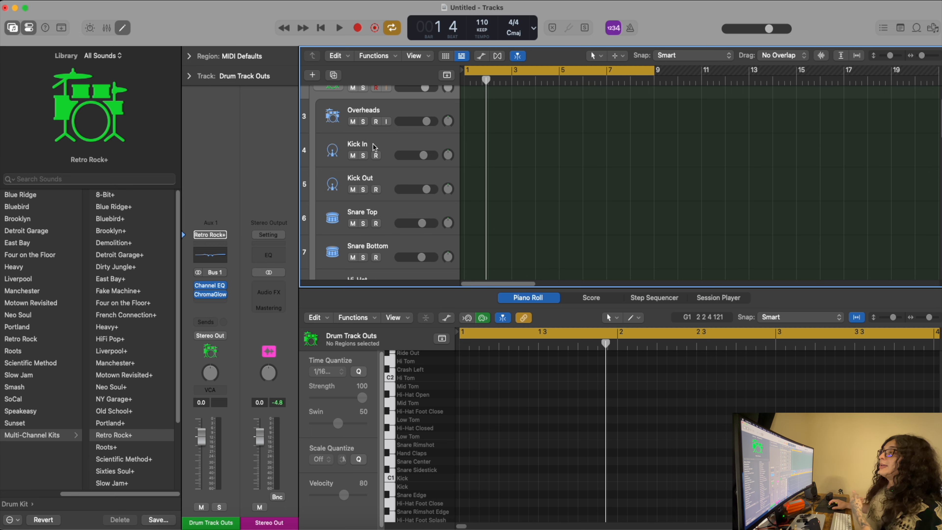
scroll(378, 167, "down", 2)
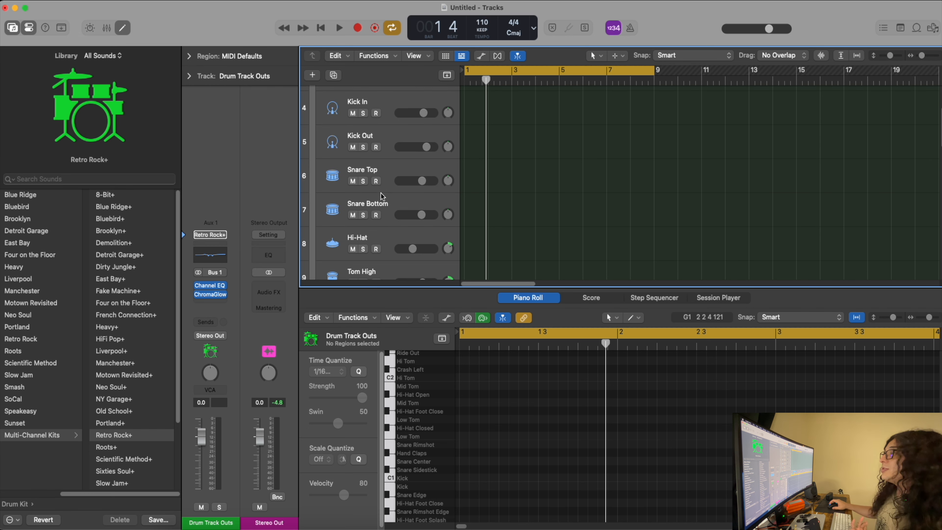
scroll(380, 197, "down", 3)
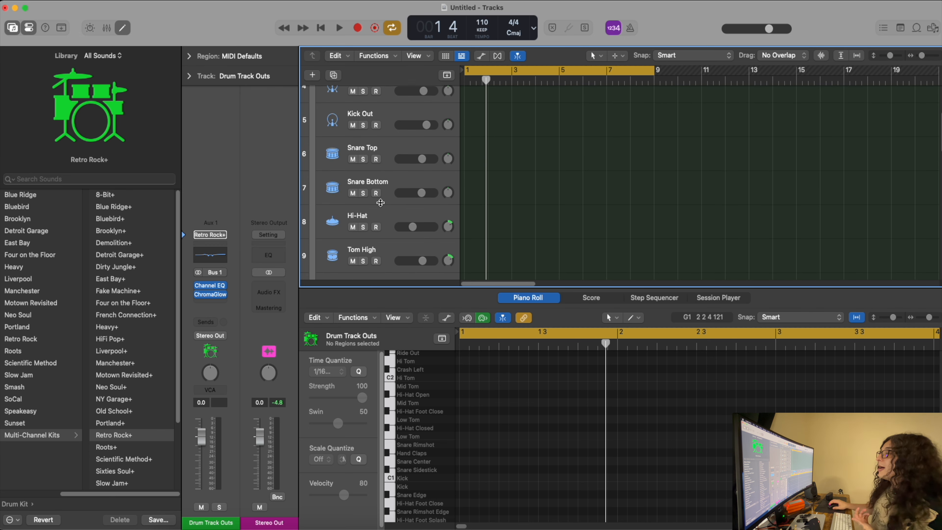
scroll(382, 209, "down", 8)
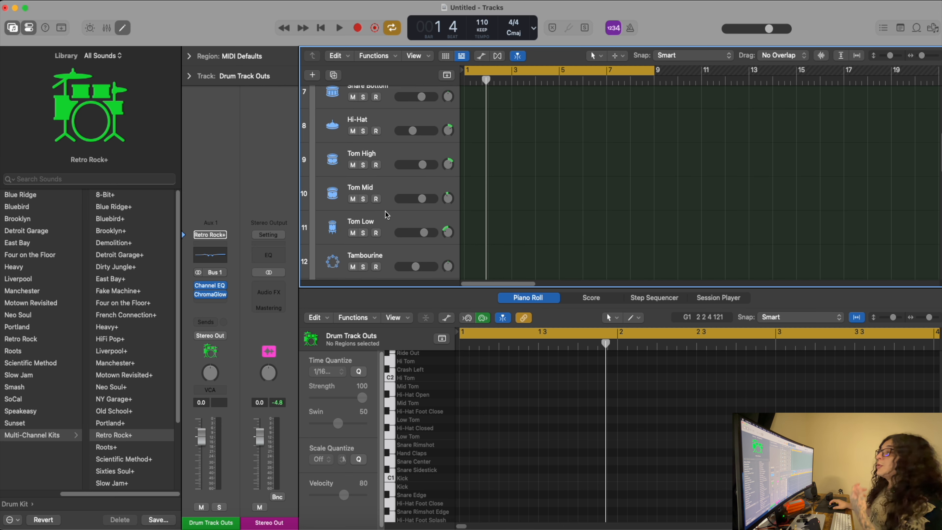
scroll(387, 215, "down", 8)
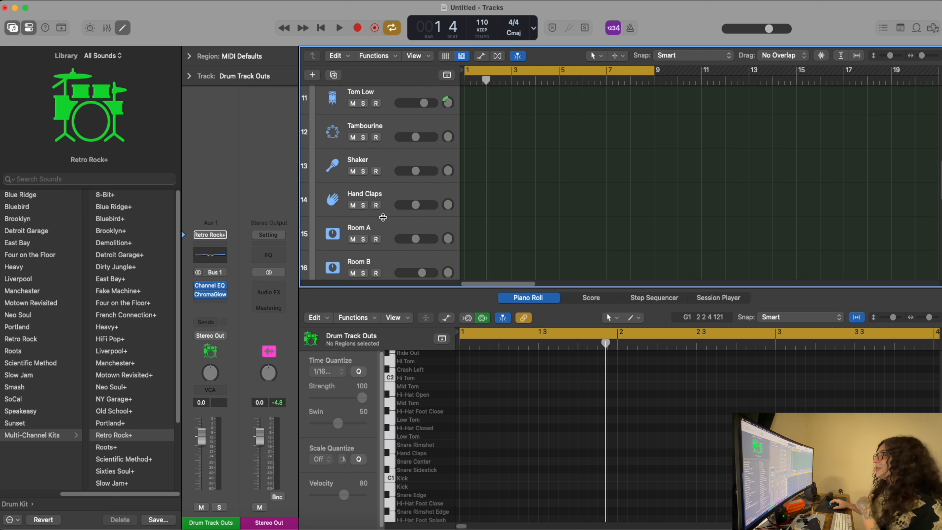
scroll(382, 228, "down", 6)
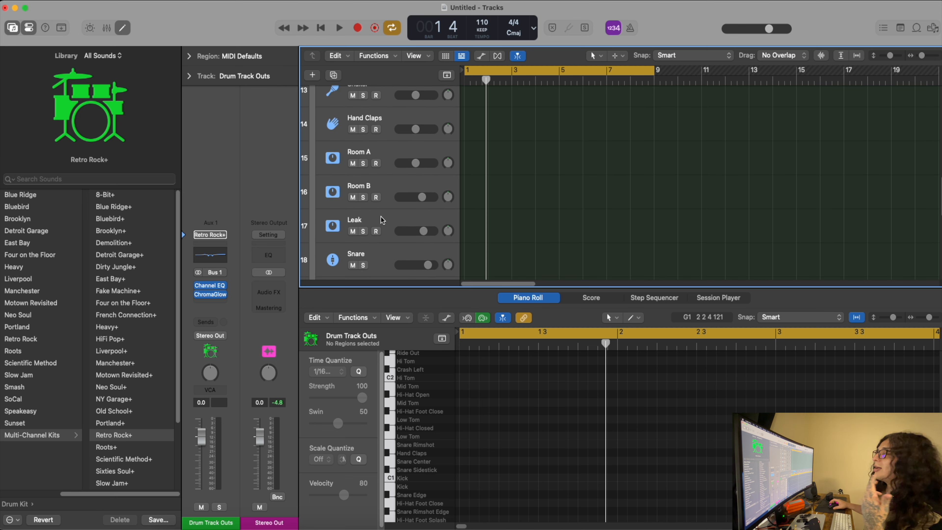
scroll(386, 220, "down", 6)
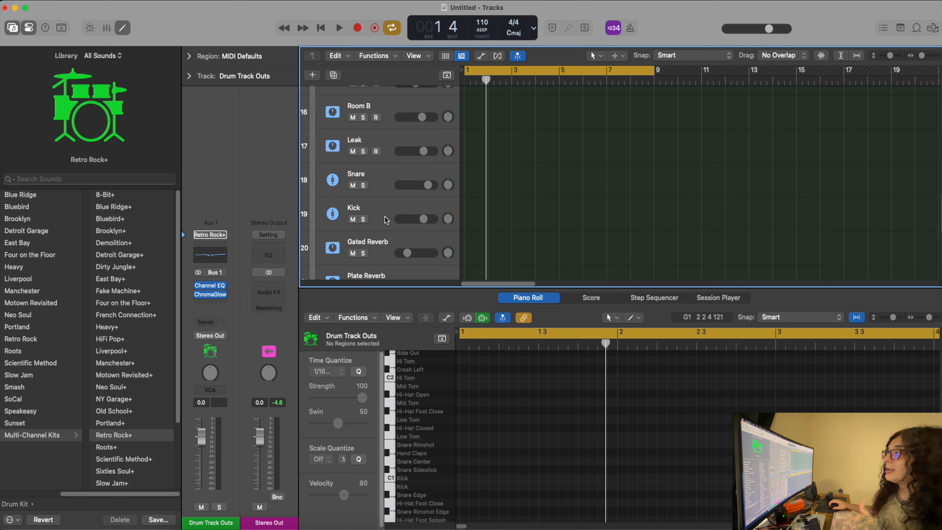
scroll(386, 220, "down", 10)
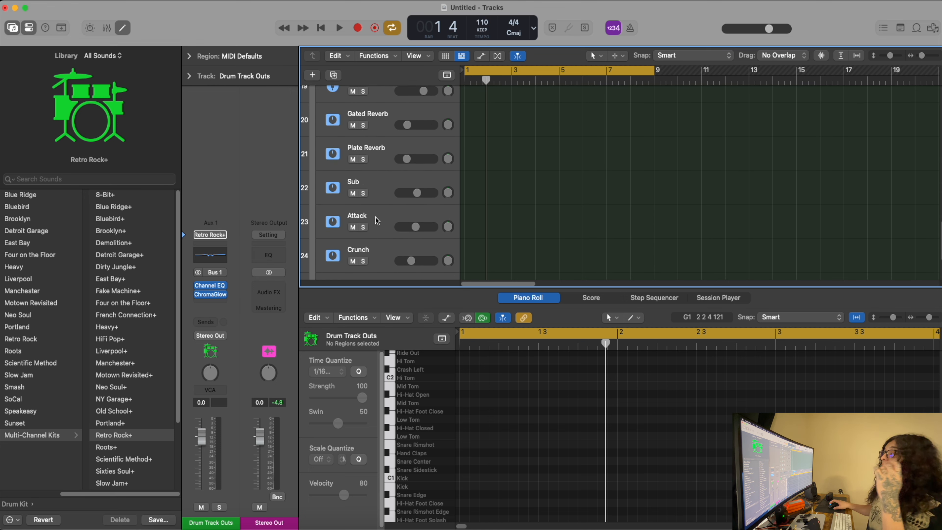
scroll(377, 220, "down", 3)
scroll(376, 214, "up", 8)
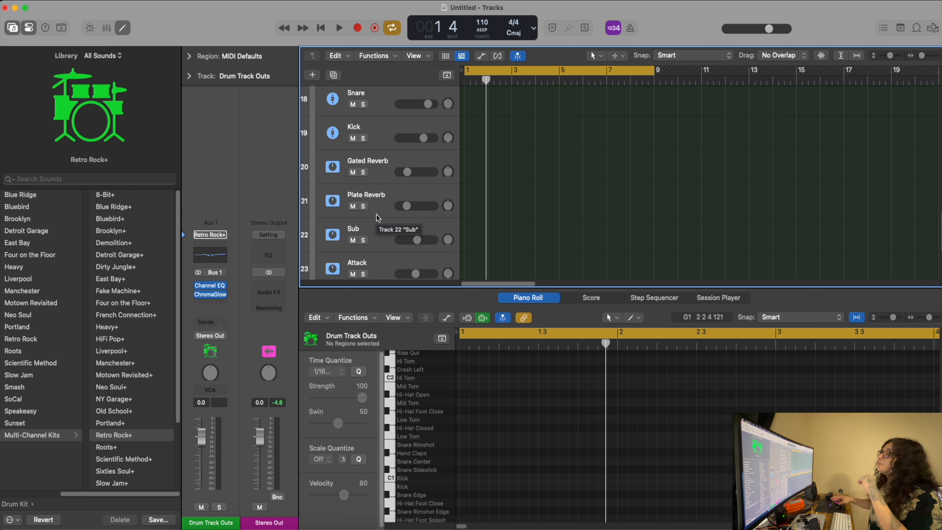
Step: Set the volume of the Kick In and Overheads channels in the Drum Track Outs stack to 0 dB
scroll(377, 218, "up", 15)
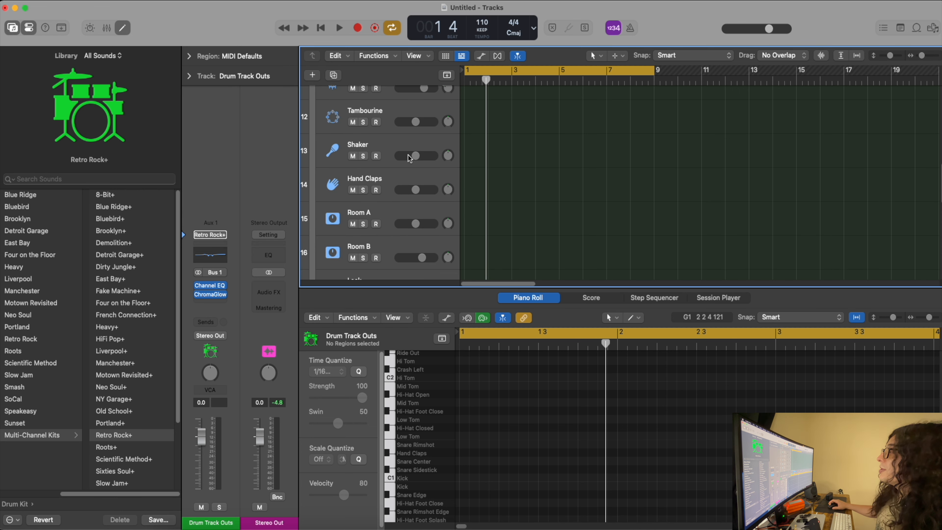
scroll(411, 153, "up", 3)
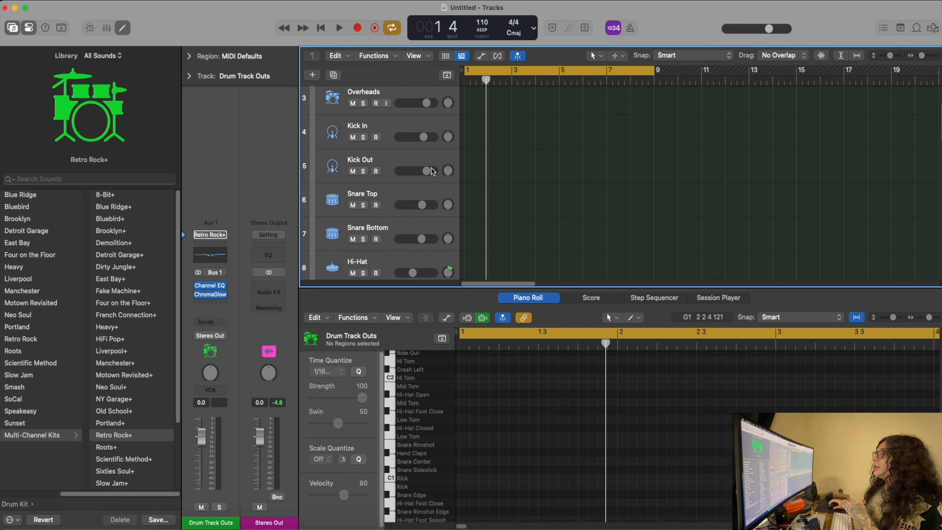
scroll(430, 173, "up", 1)
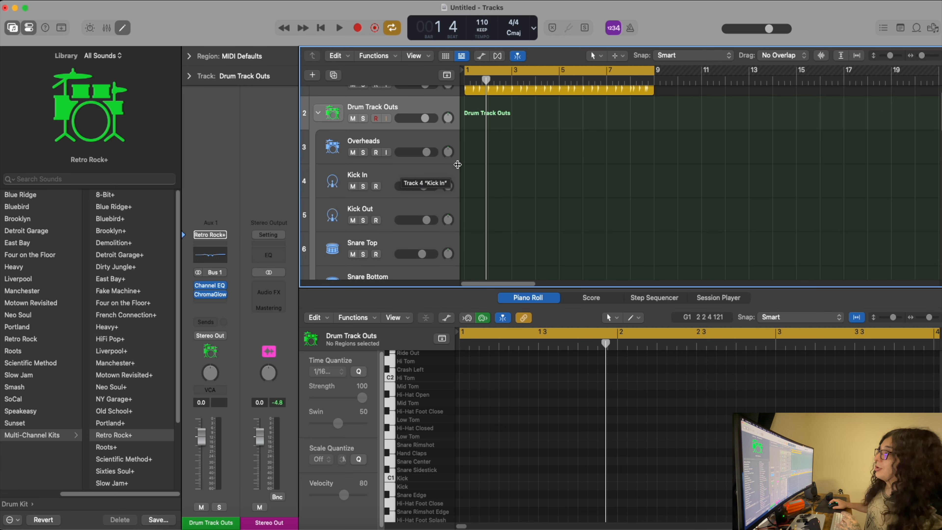
scroll(456, 168, "down", 1)
scroll(460, 172, "down", 1)
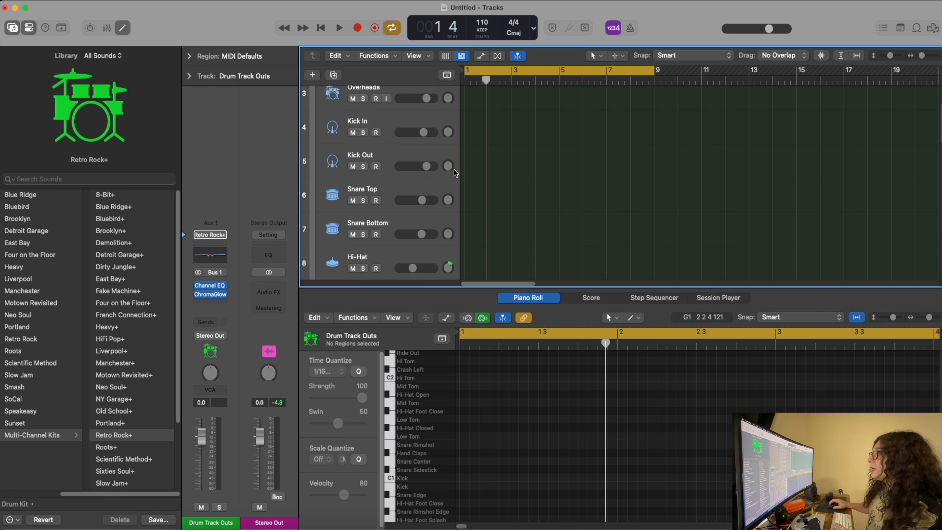
double_click(428, 132)
type("0")
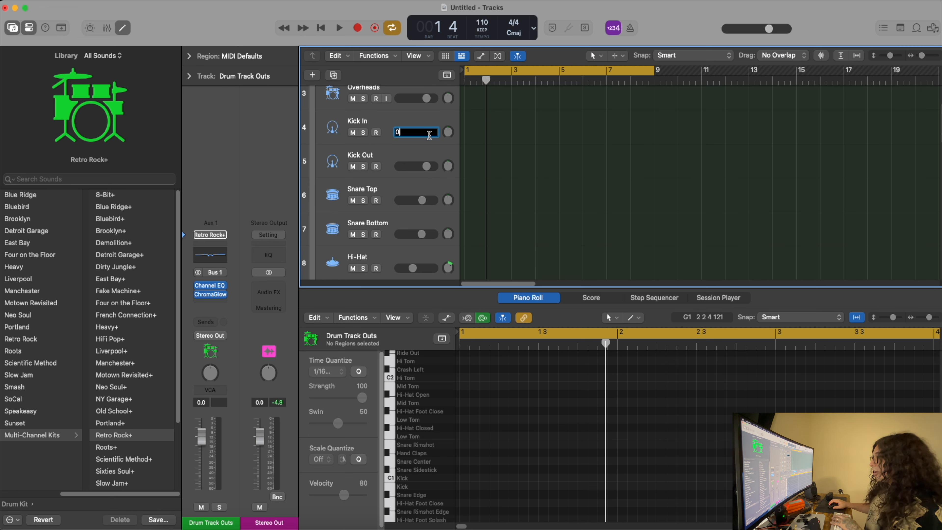
scroll(430, 149, "up", 3)
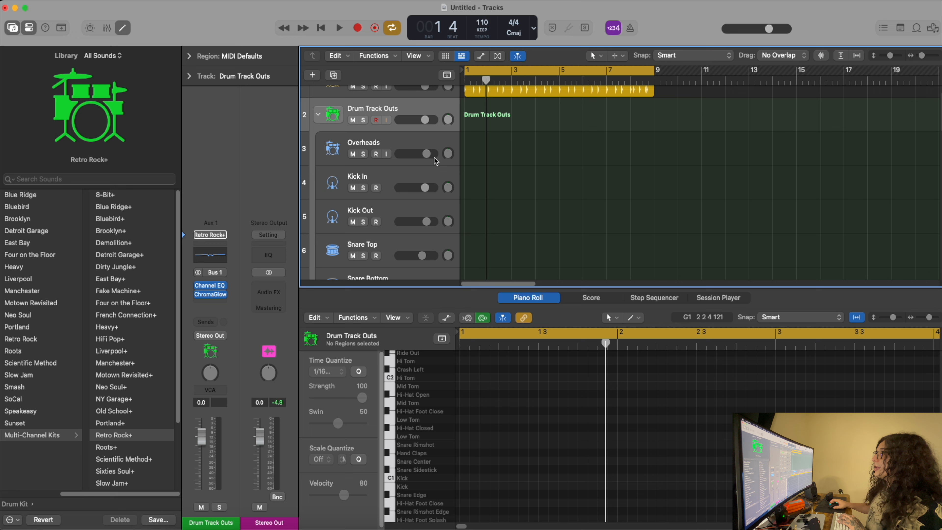
scroll(409, 130, "up", 1)
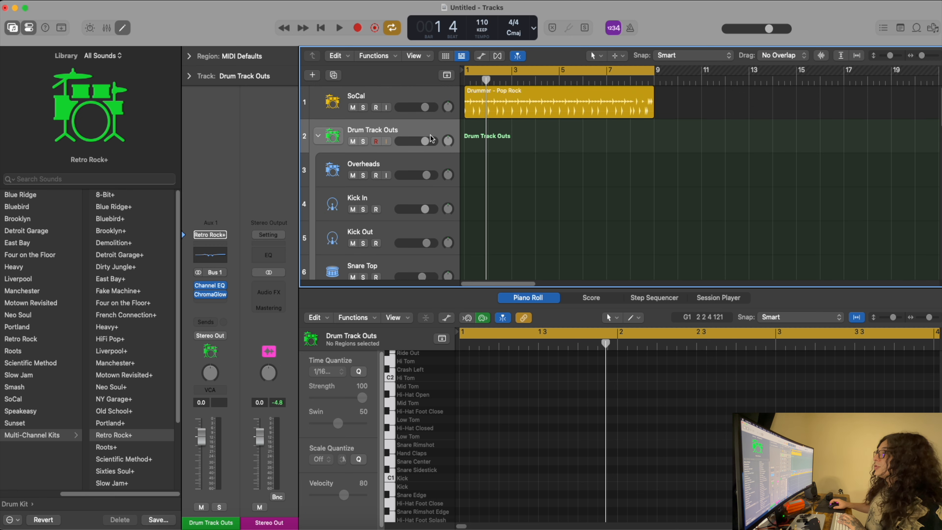
double_click(428, 178)
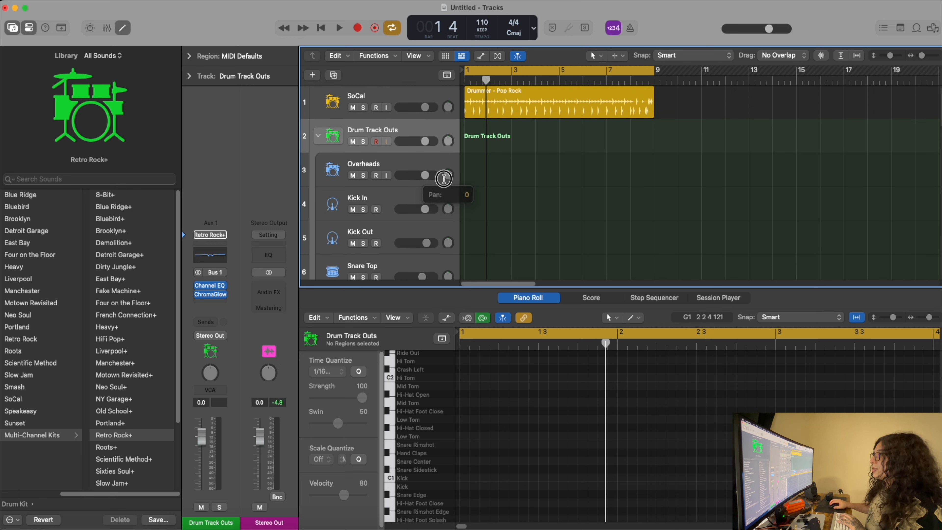
Step: Enter 0 again for the Kick In volume and set the Kick Out volume to 0 dB
double_click(426, 209)
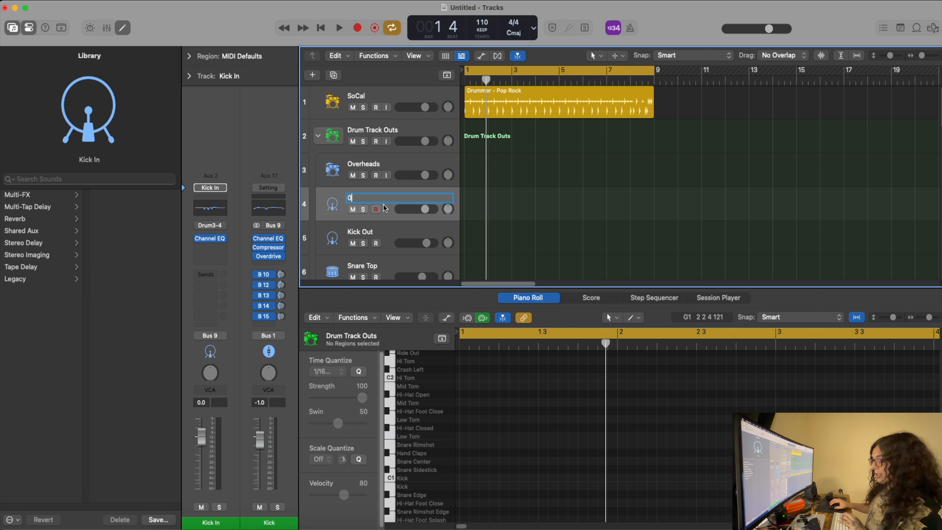
key("Return")
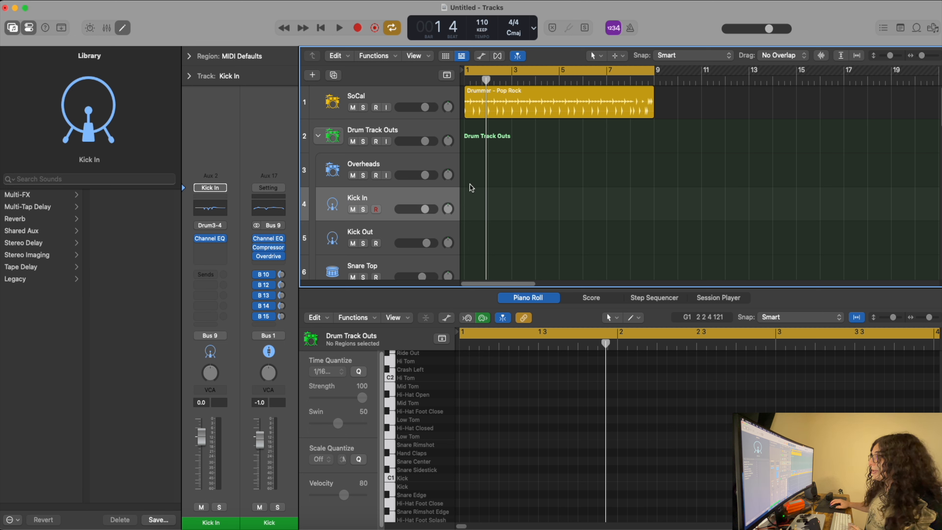
double_click(429, 209)
type("0")
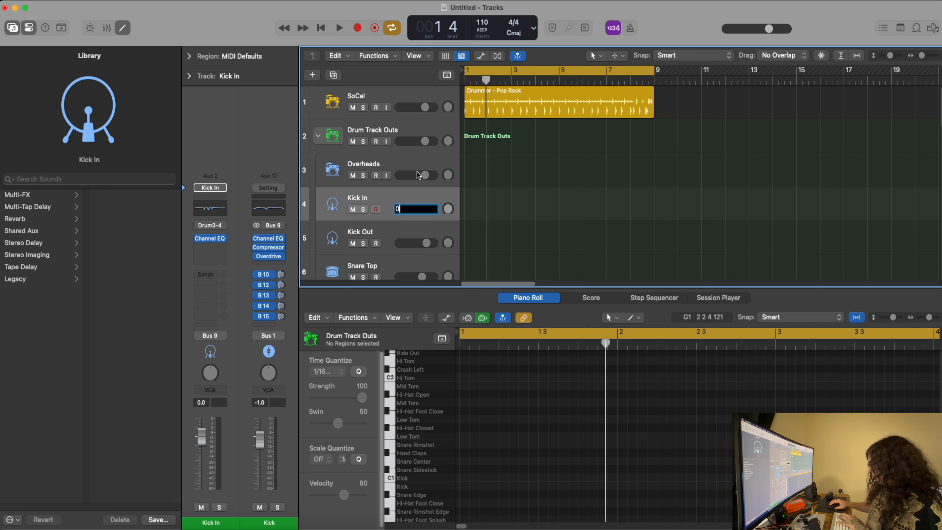
key("Return")
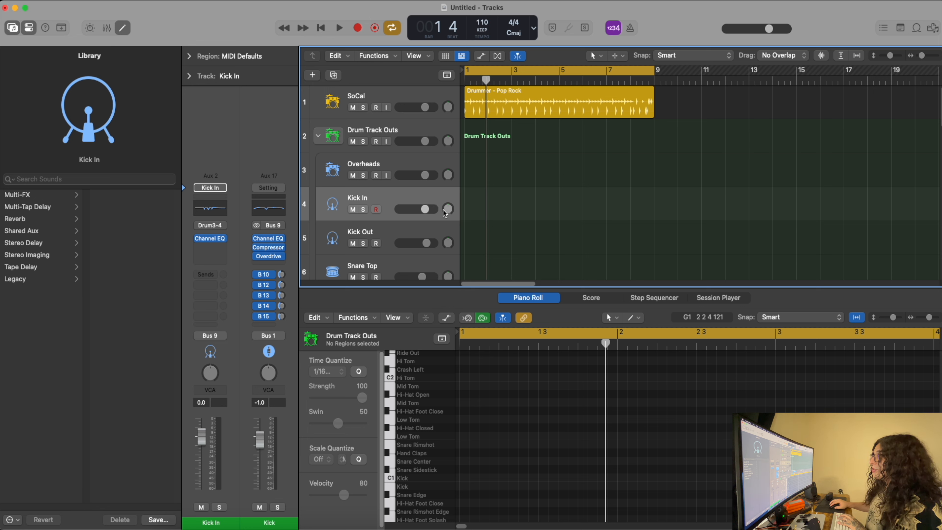
left_click(426, 243)
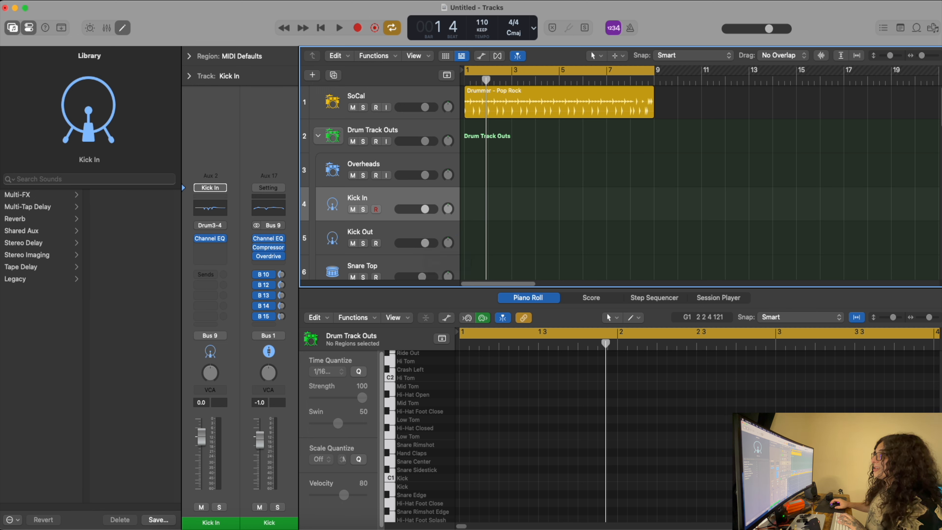
Step: Set the Snare Top, Snare Bottom and Hi-Hat volumes to 0 dB and center the Hi-Hat pan
scroll(426, 248, "down", 2)
mouse_move(425, 257)
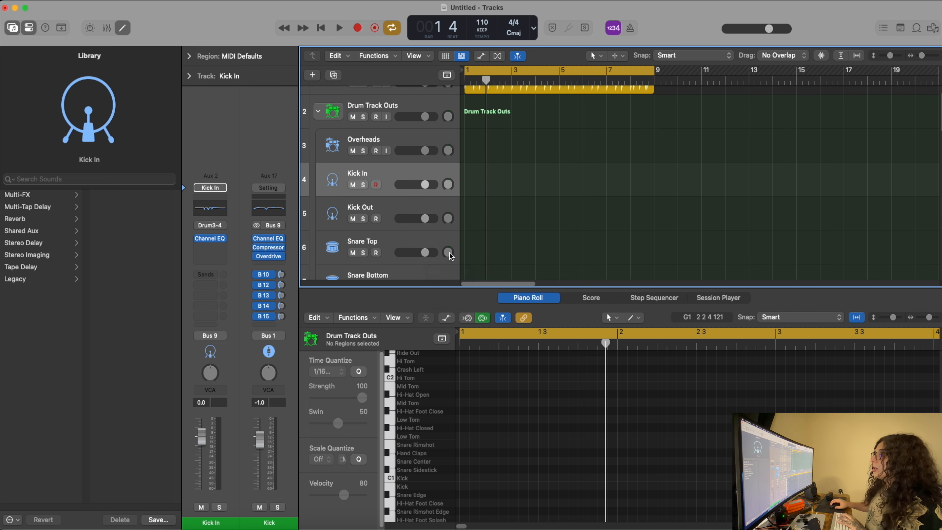
scroll(425, 256, "down", 5)
mouse_move(426, 203)
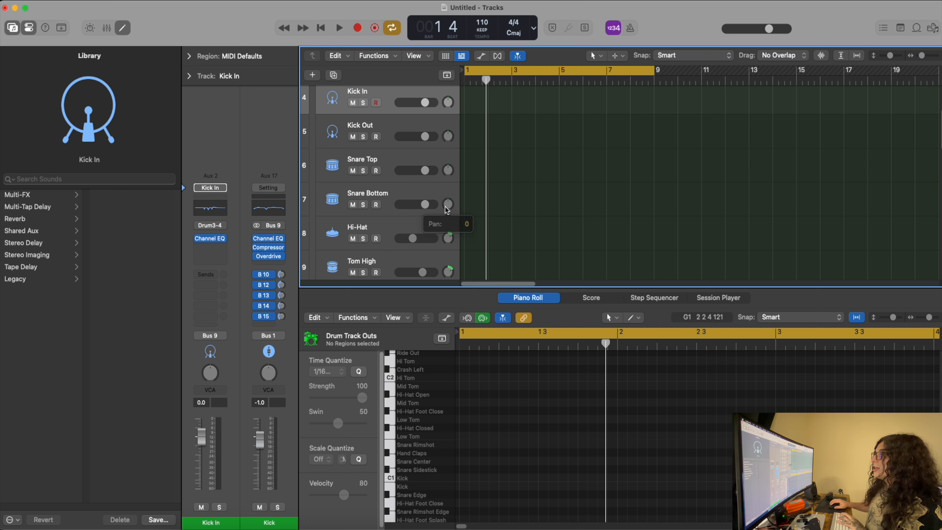
left_click(426, 238)
left_click(453, 238, "alt")
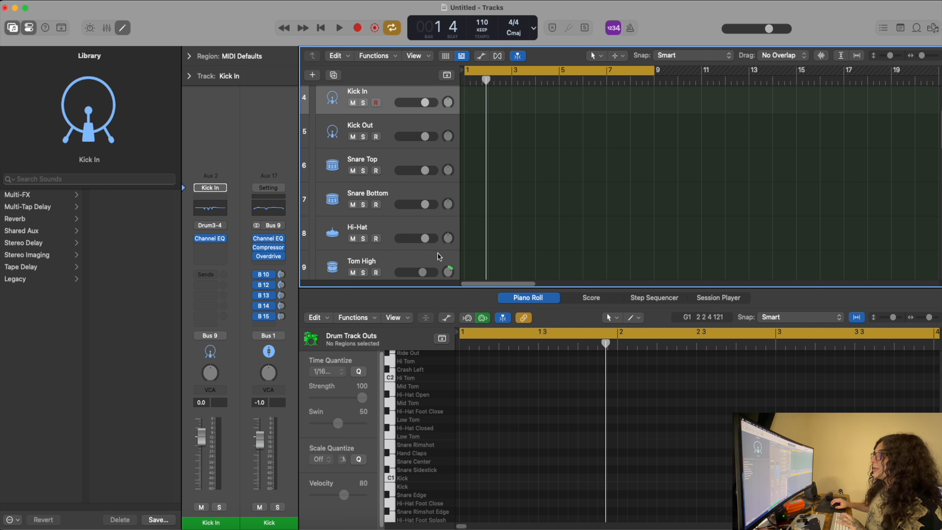
Step: Set the Tom High, Tom Mid and Tom Low volumes to 0 dB and center their pans
left_click(431, 271, "alt")
scroll(443, 274, "down", 3)
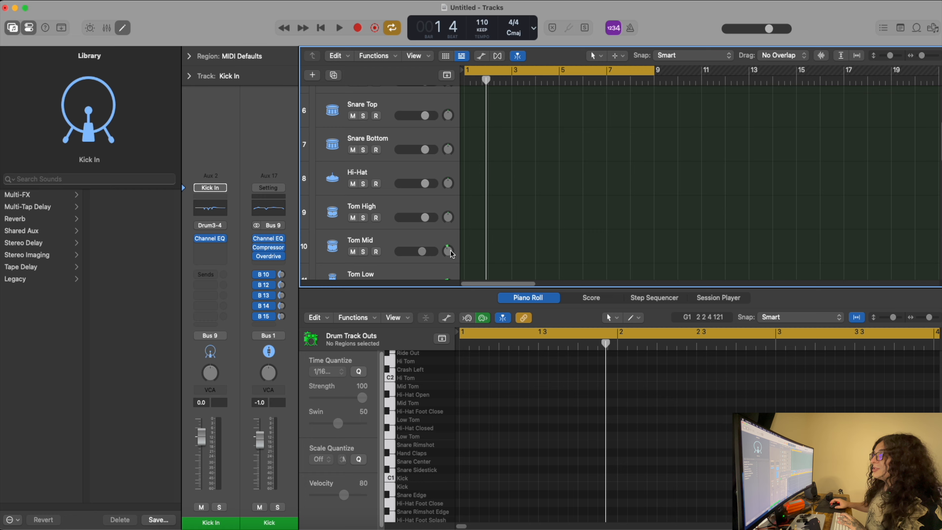
left_click(431, 251, "alt")
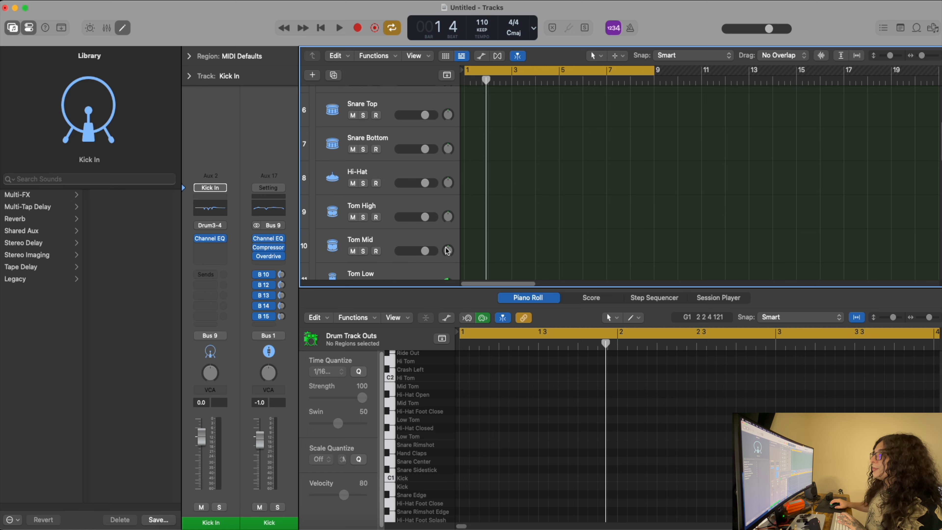
scroll(435, 241, "down", 1)
scroll(443, 234, "down", 1)
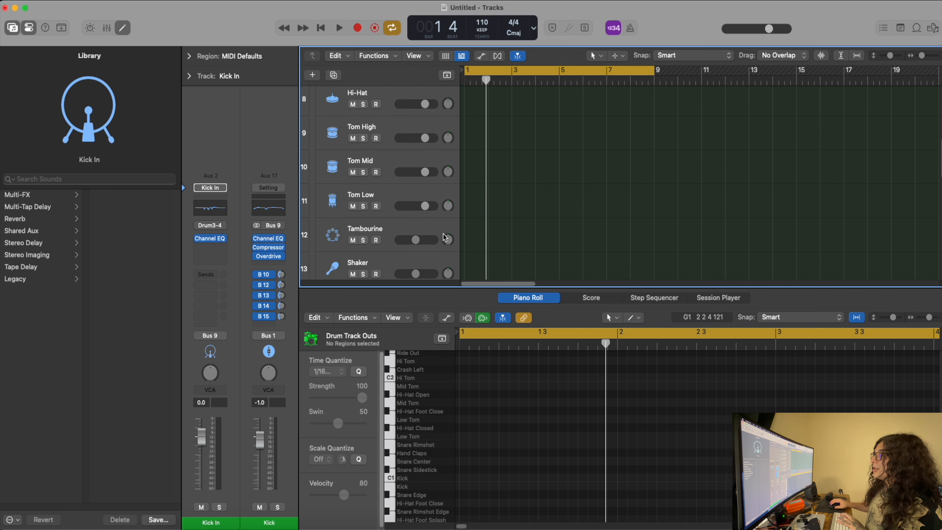
left_click(426, 205, "alt")
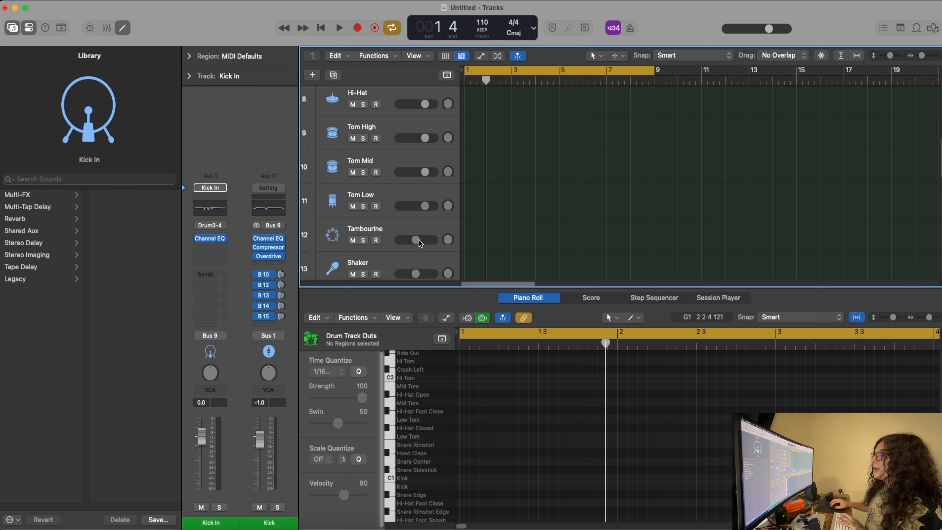
Step: Set the volumes of the Tambourine, Shaker and Hand Claps channels to 0 dB
left_click(418, 239, "alt")
scroll(441, 245, "down", 2)
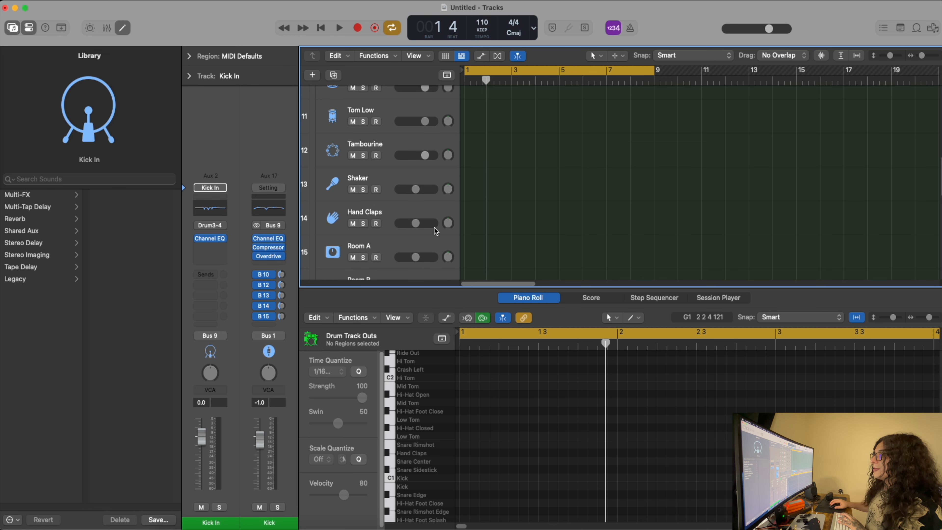
left_click(417, 189, "alt")
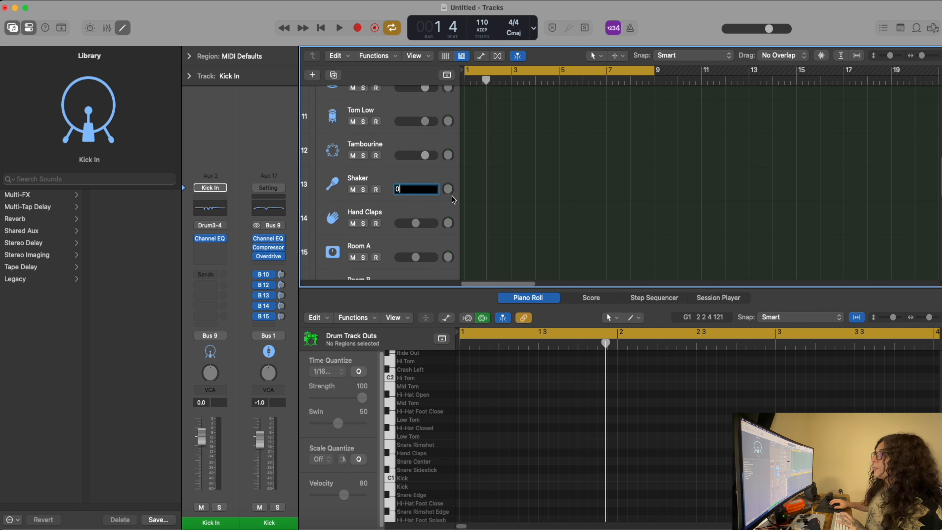
left_click(423, 223, "alt")
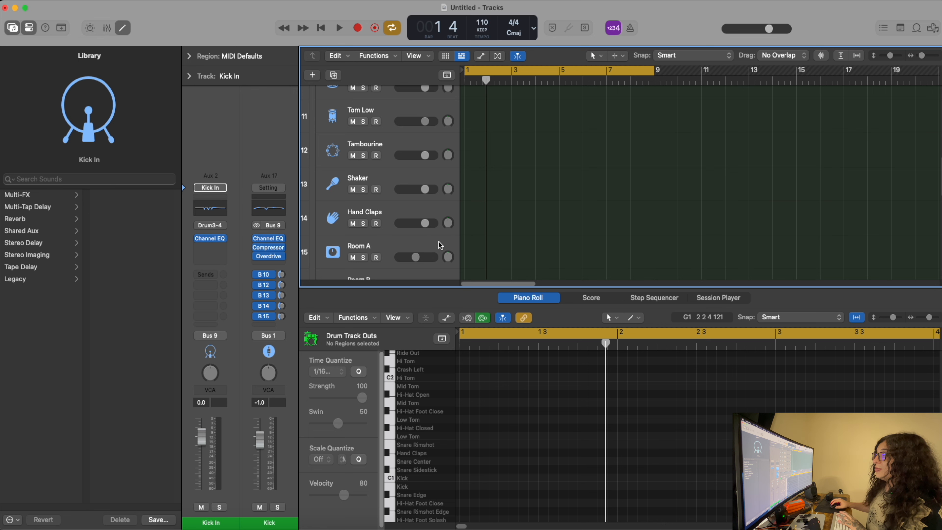
Step: Set the volumes of the Room A, Room B and Leak channels to 0 dB
left_click(425, 257, "alt")
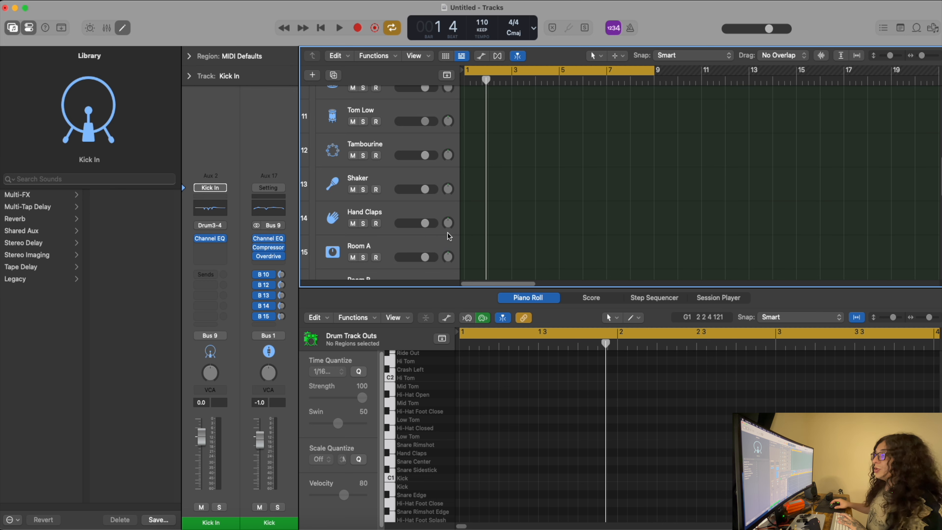
scroll(448, 232, "down", 3)
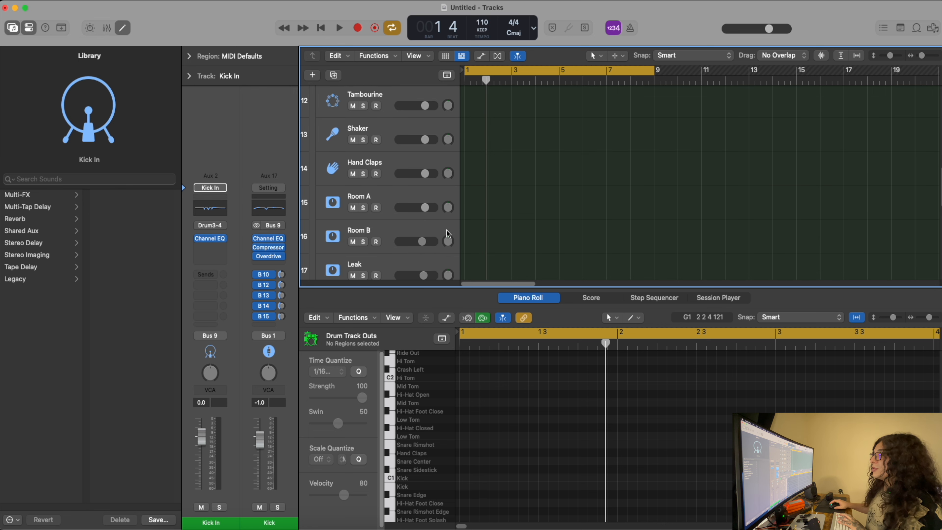
left_click(429, 244, "alt")
scroll(431, 254, "down", 2)
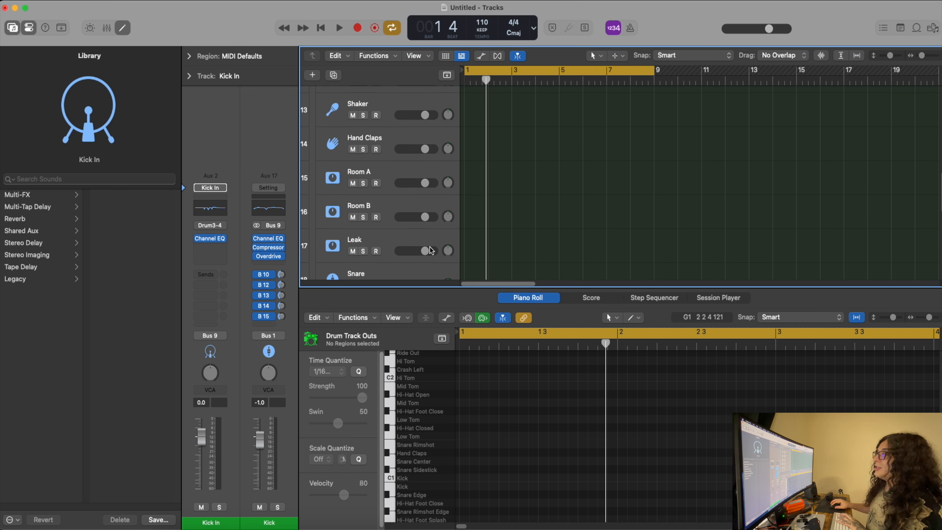
Step: Set the remaining channels from Snare and Kick through Gated Reverb, Plate Reverb, Sub and Attack to 0 dB volume and centered pan
scroll(438, 238, "down", 4)
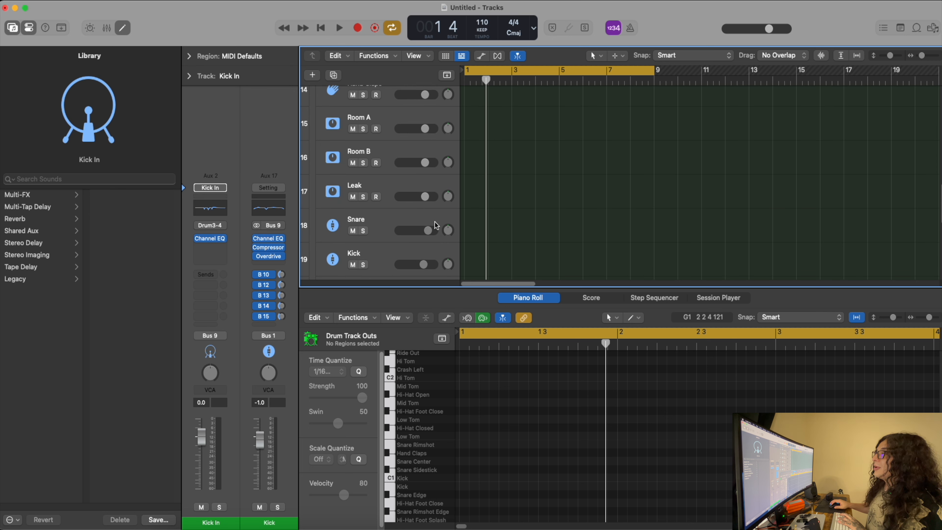
scroll(430, 230, "down", 7)
scroll(421, 223, "up", 18)
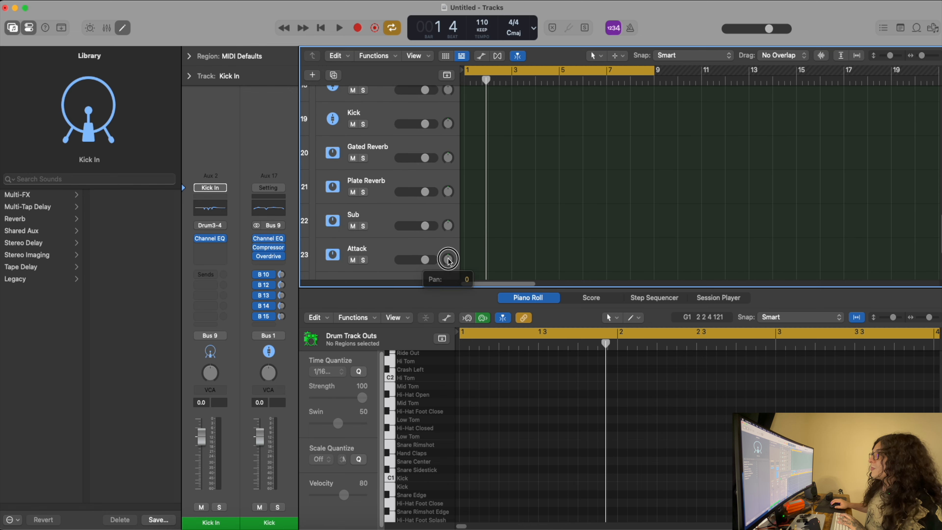
scroll(421, 169, "up", 16)
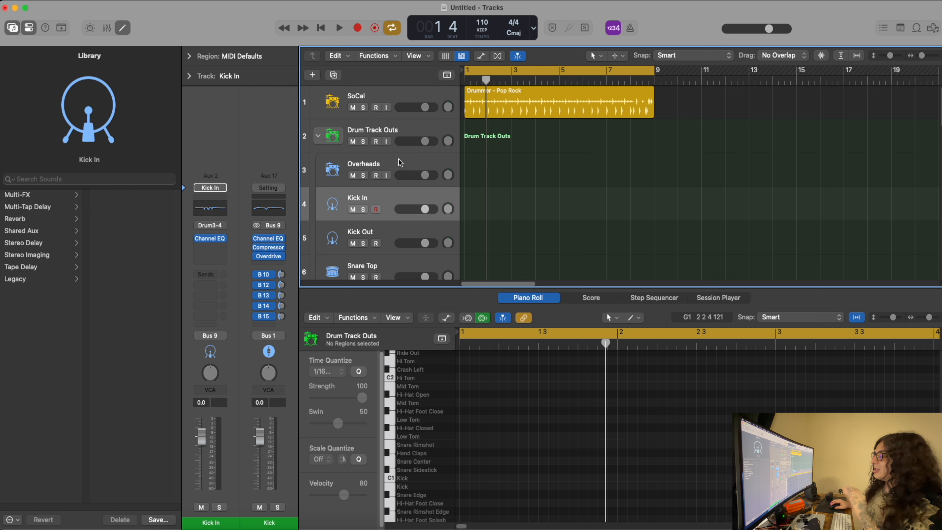
Step: Mute the SoCal track and play the project from the beginning
left_click(401, 164)
left_click(353, 107)
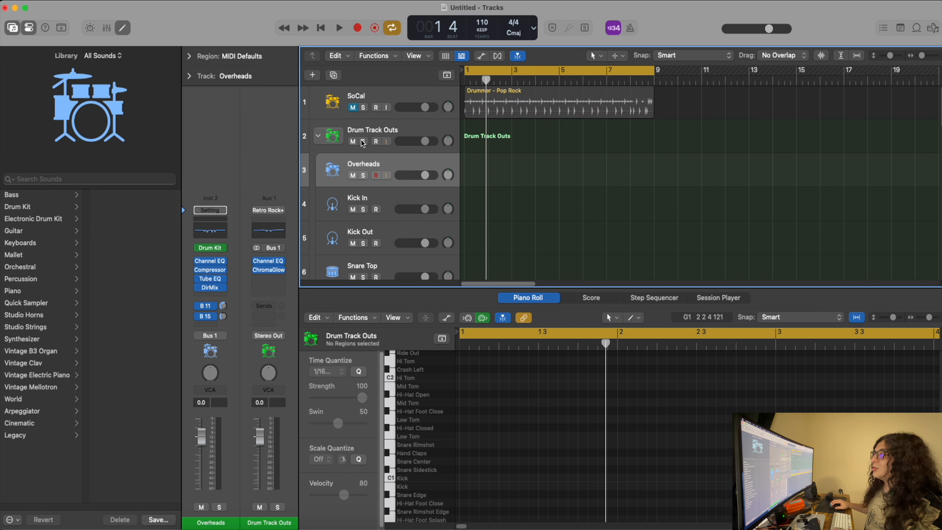
key("space")
key("space")
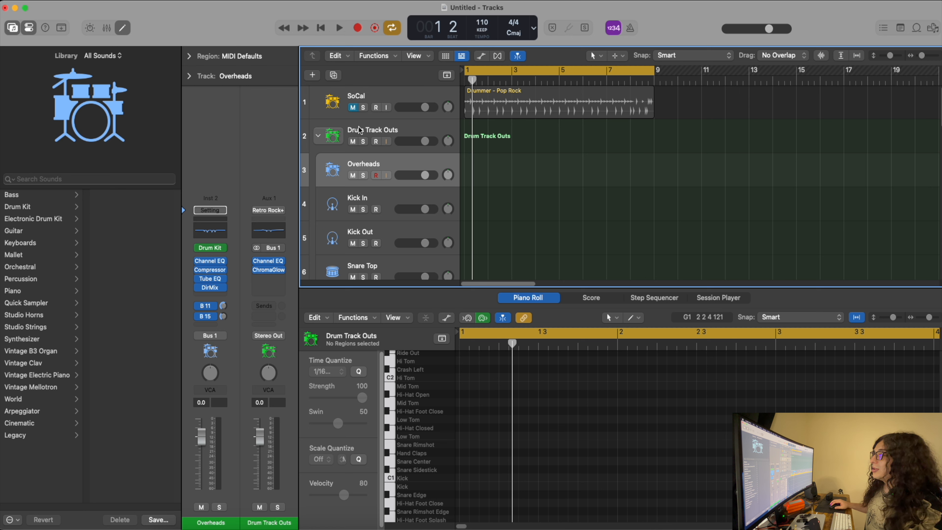
key("space")
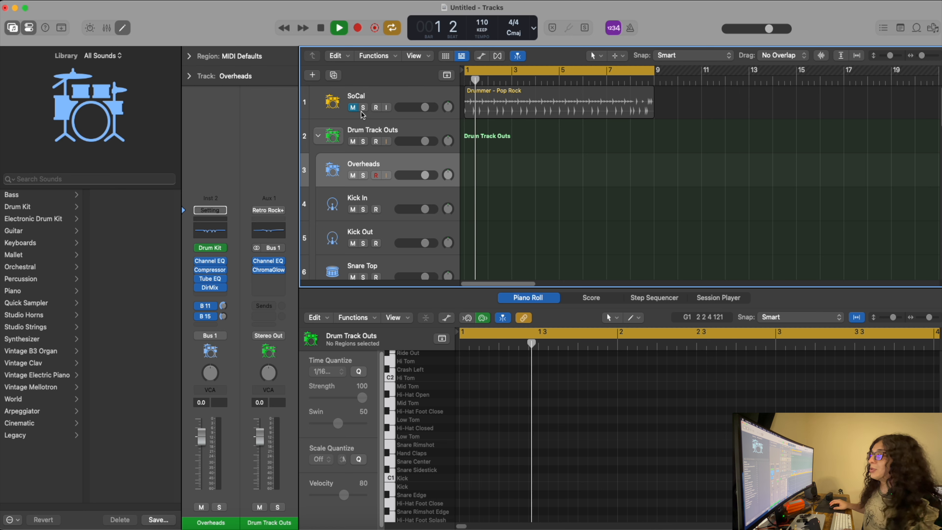
Step: Stop playback, collapse the Drum Track Outs stack and select the Drummer - Pop Rock region on the SoCal track
left_click(318, 137)
key("space")
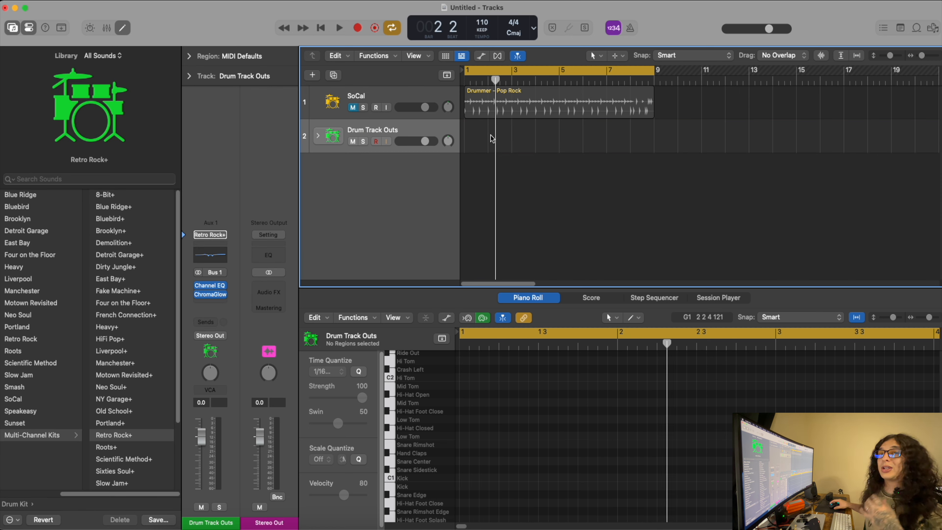
left_click(492, 102)
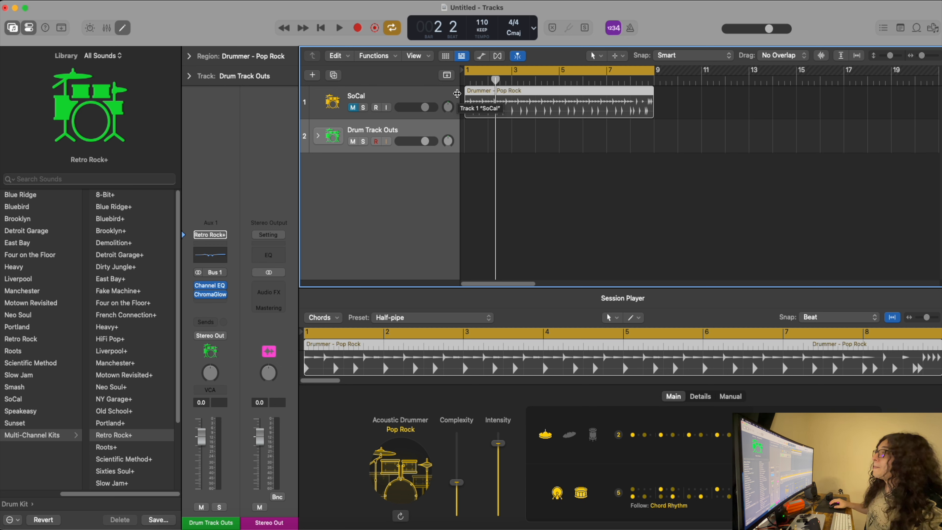
mouse_move(514, 111)
left_mouse_down()
mouse_move(513, 130)
mouse_move(506, 111)
left_mouse_up()
key("space")
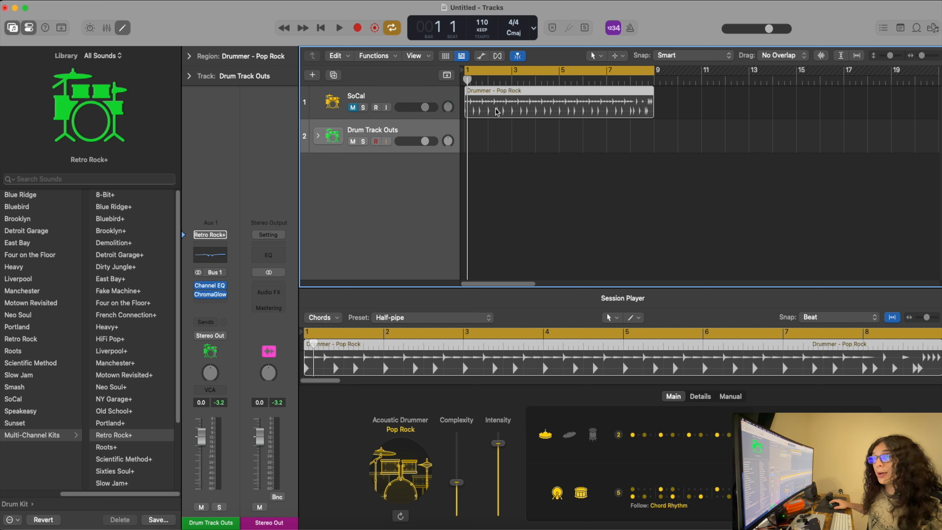
Step: Create an alias of SoCal's Drummer - Pop Rock region at bar 1 of the Drum Track Outs track and play it
left_click_drag(495, 106, 495, 129)
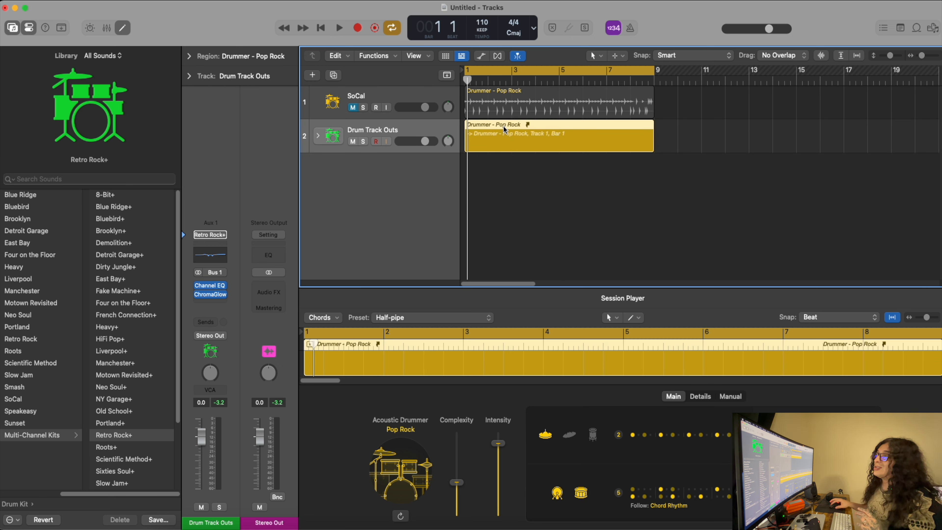
left_click(533, 110)
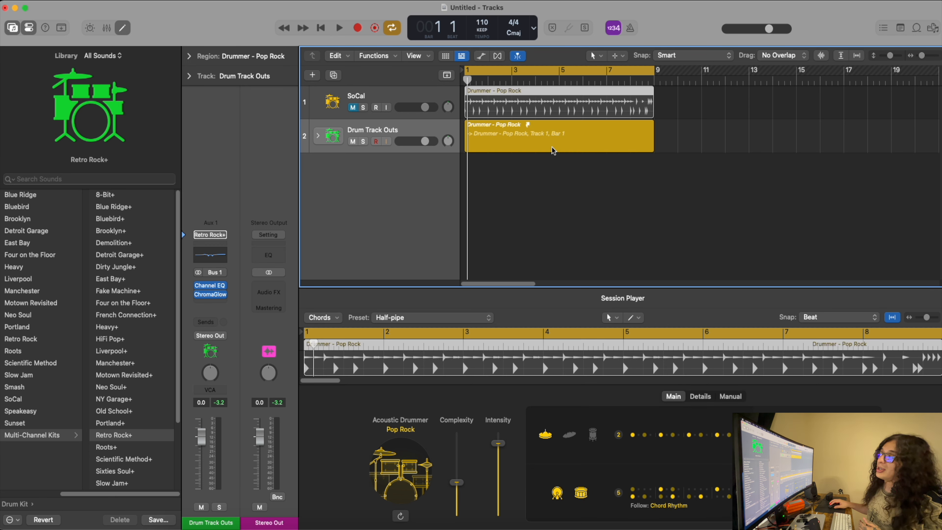
left_click(504, 138)
key("space")
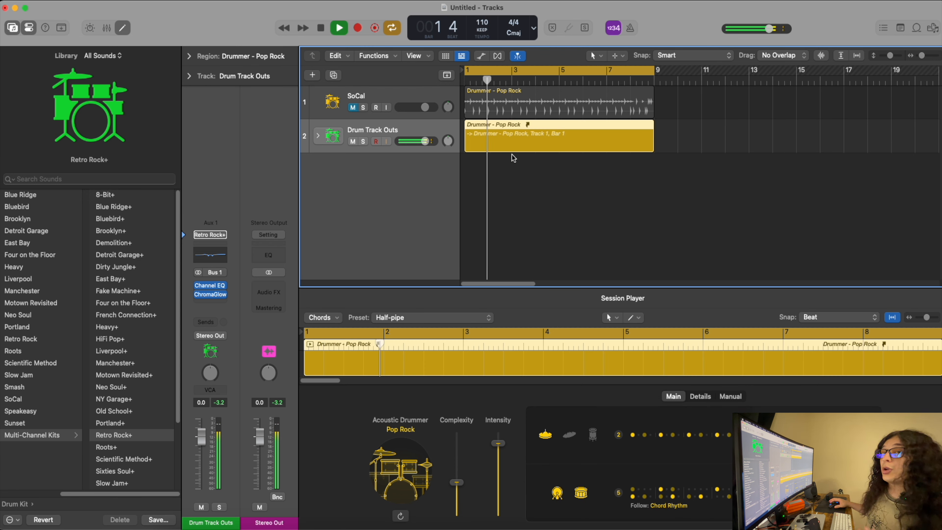
key("space")
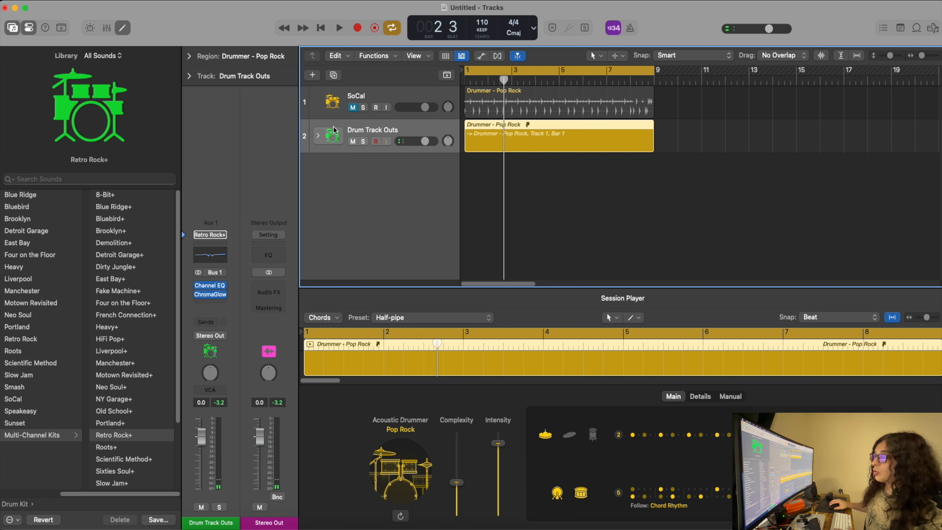
Step: Expand the Drum Track Outs stack and audition the Overheads, Kick In and Kick Out channels soloed one after another
left_click(319, 136)
left_click(366, 174)
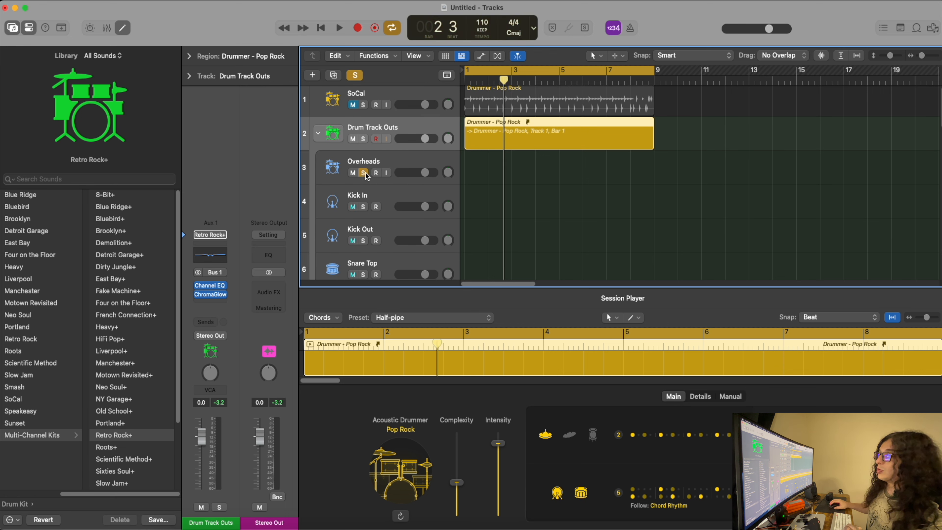
key("space")
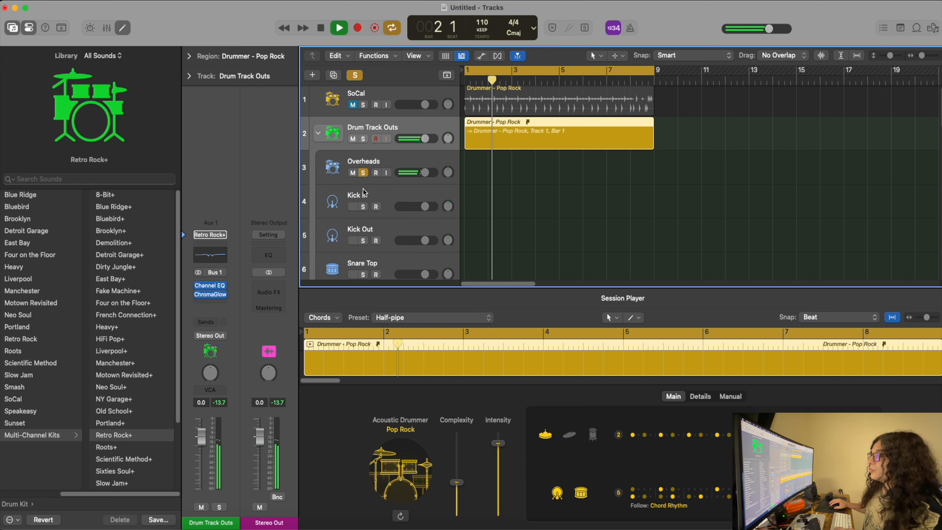
left_click(364, 207)
left_click(362, 174)
scroll(385, 194, "down", 3)
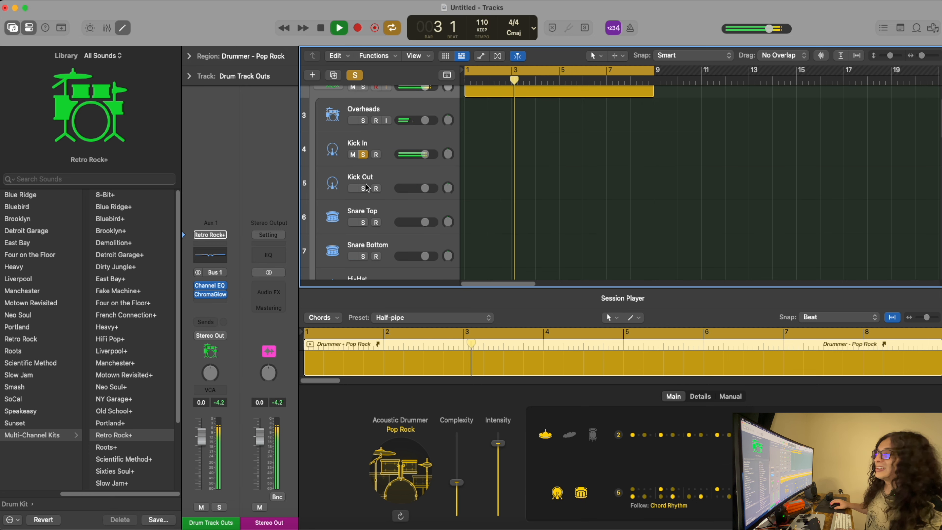
left_click(364, 189)
left_click(365, 156)
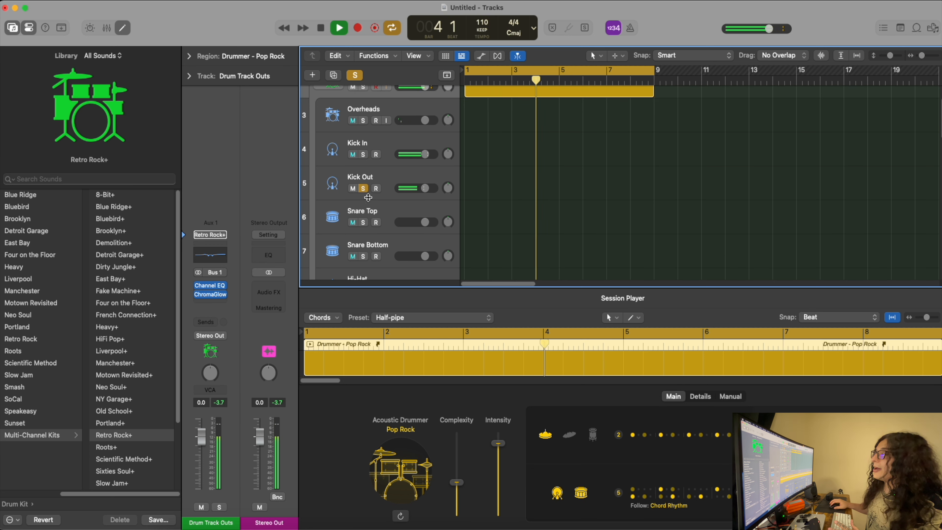
Step: Audition the Snare Top, Snare Bottom and Hi-Hat channels in solo from bar 1, clearing the solo and stopping playback at the end
left_click(364, 189)
left_click(363, 222)
key("Return")
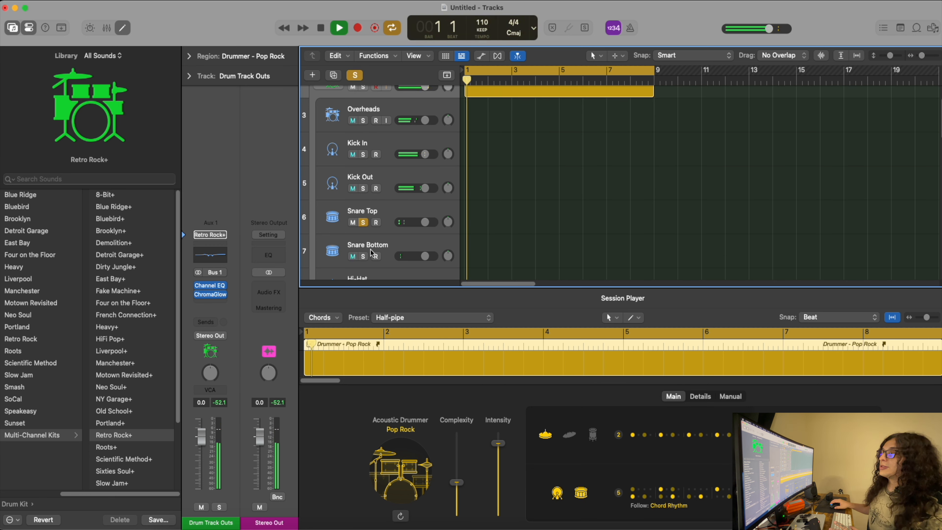
scroll(367, 230, "down", 1)
left_click(364, 198)
scroll(366, 191, "down", 2)
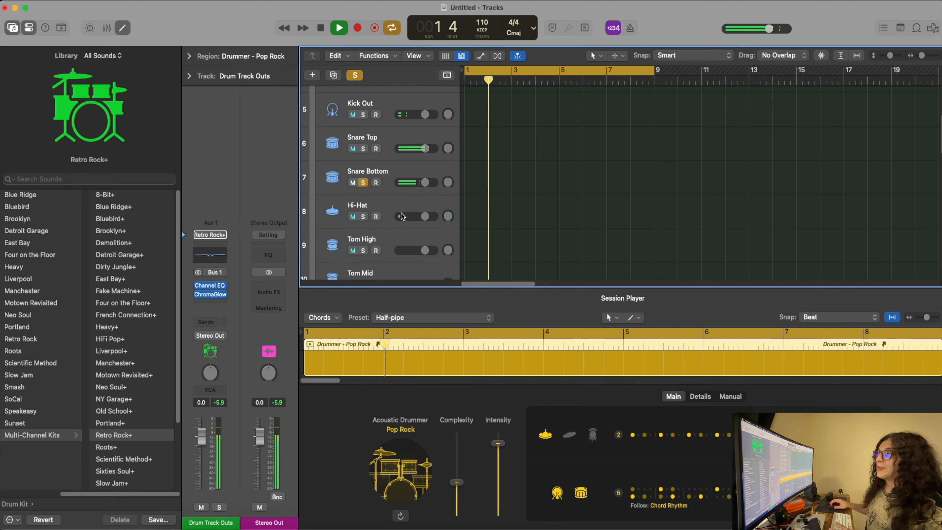
scroll(367, 207, "down", 1)
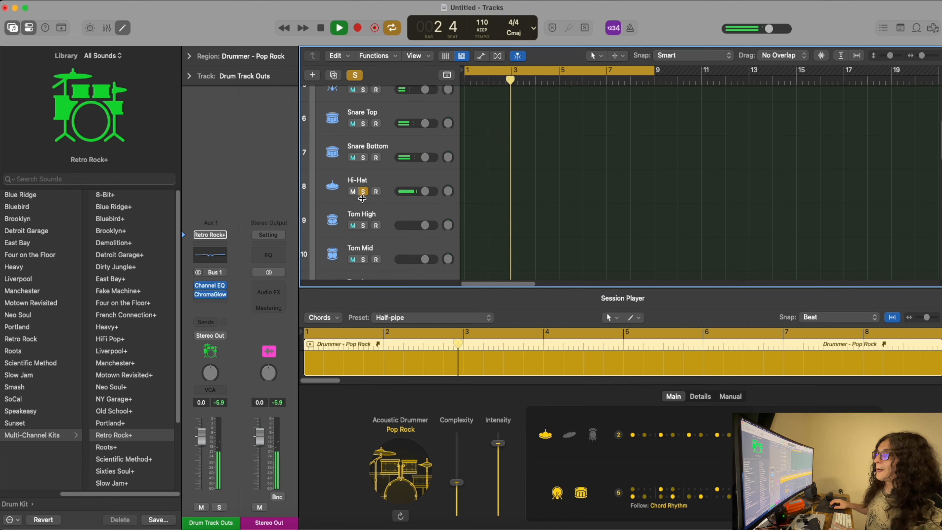
left_click(363, 221)
scroll(369, 234, "down", 2)
left_click(363, 176)
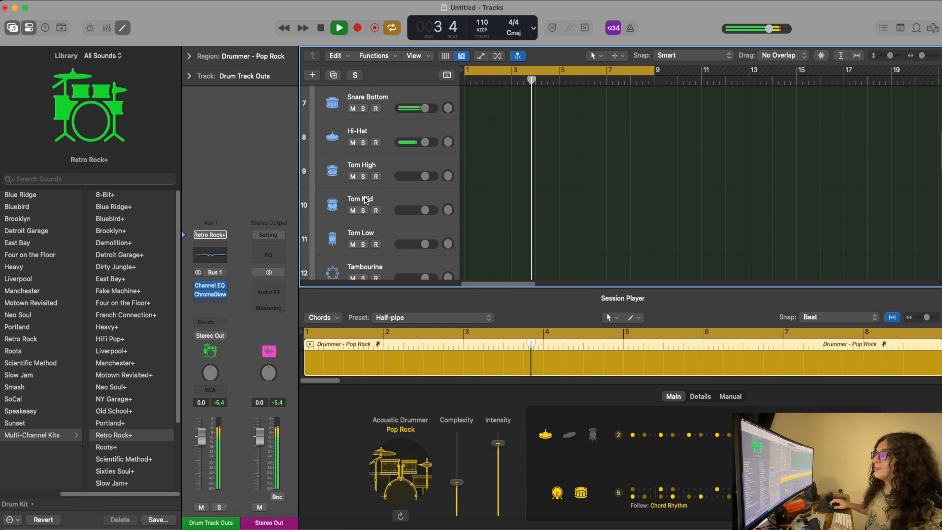
key("space")
Step: Audition the Room A and Room B channels in solo from the beginning, stop playback and clear all solos
scroll(367, 230, "down", 4)
scroll(370, 252, "down", 3)
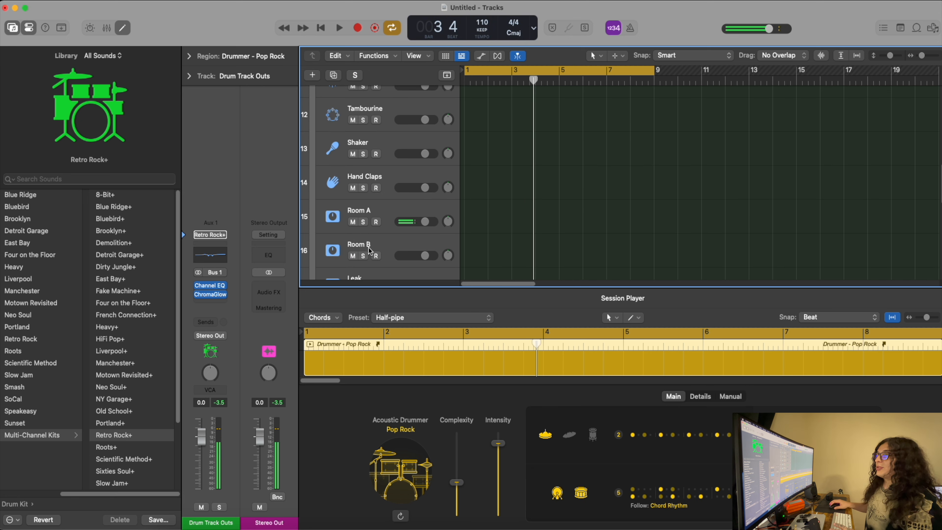
left_click(363, 222)
key("Return")
key("space")
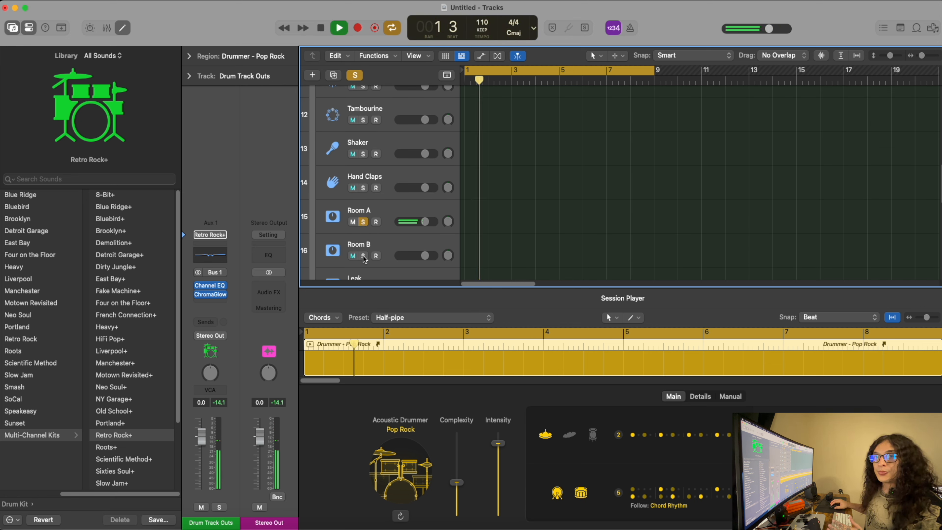
left_click(363, 255)
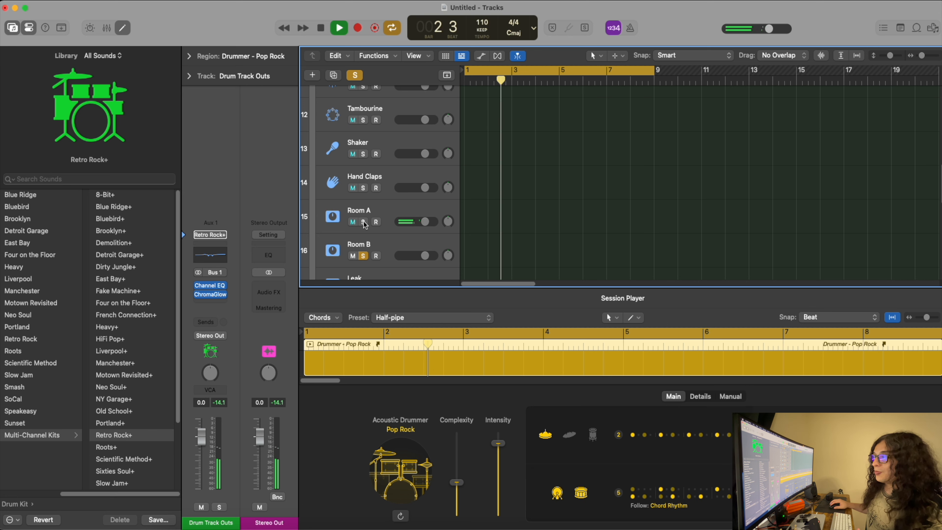
key("space")
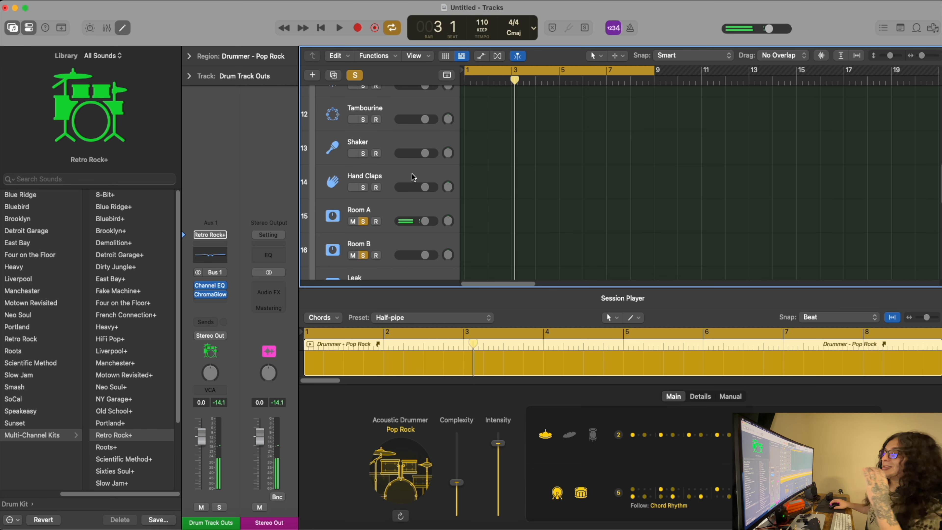
left_click(354, 76)
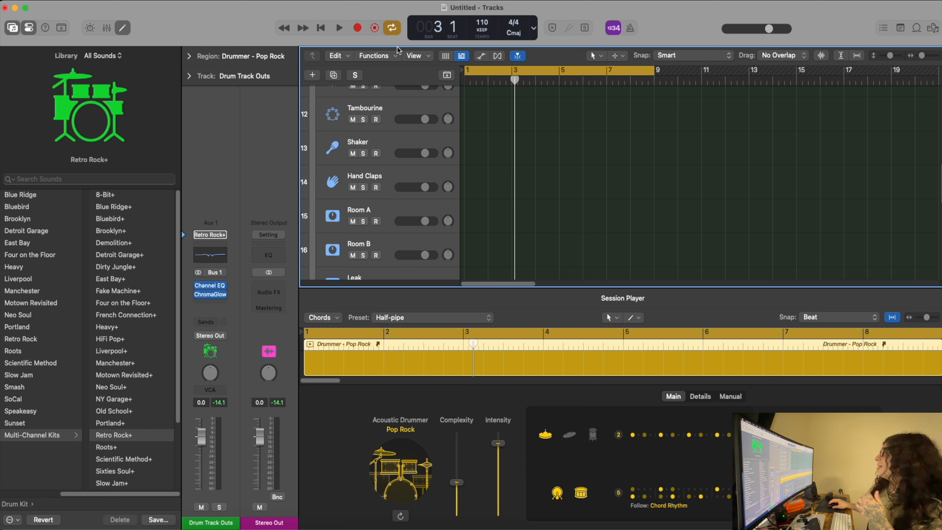
Step: Close the Session Player editor and collapse the Drum Track Outs stack
left_click(118, 28)
scroll(352, 143, "up", 10)
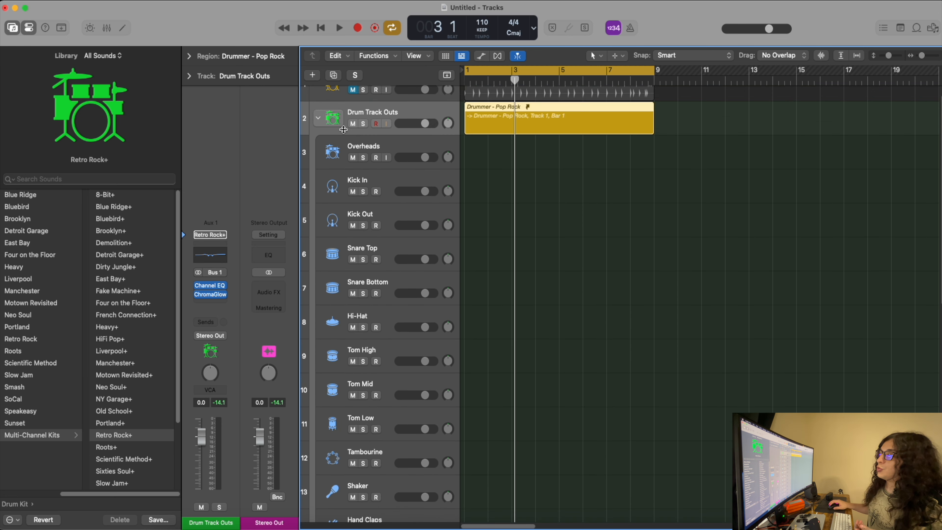
left_click(318, 118)
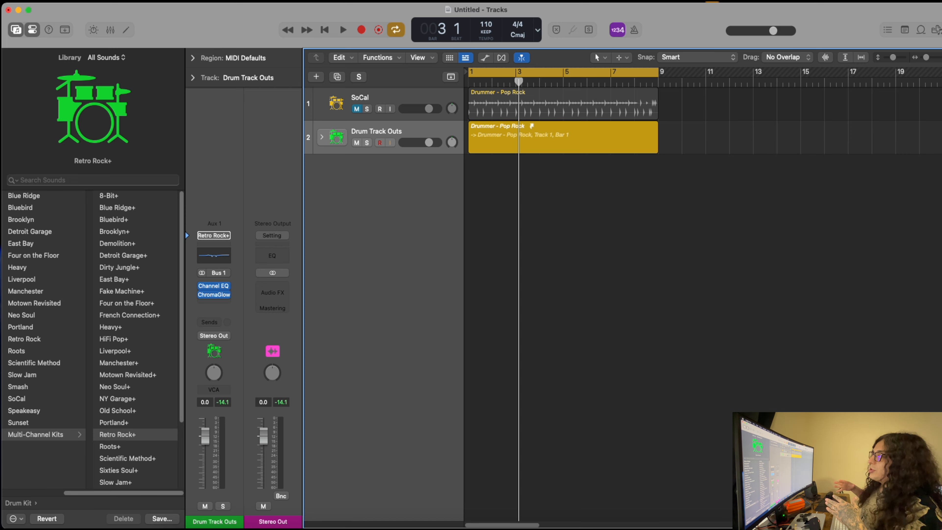
Step: Assign bright magenta to the SoCal track and its Drummer - Pop Rock region
left_click(310, 114)
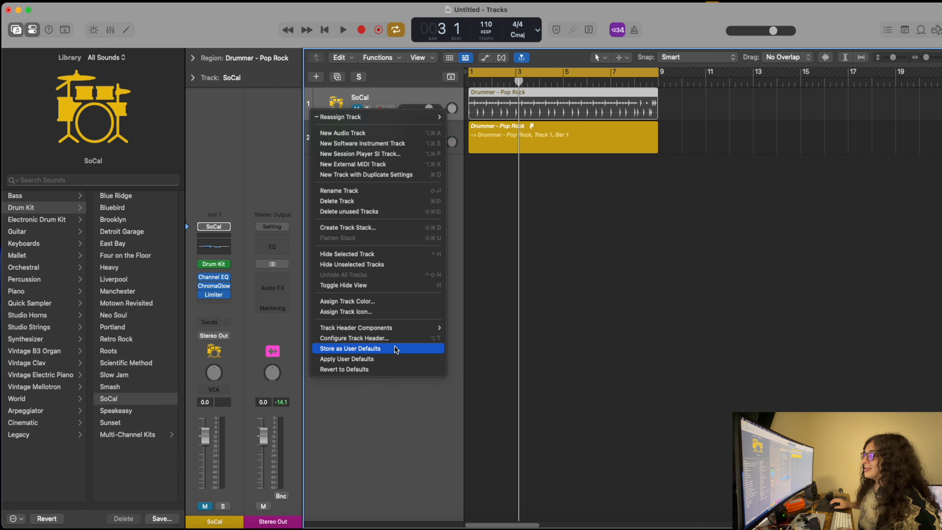
left_click(347, 301)
left_click(664, 328)
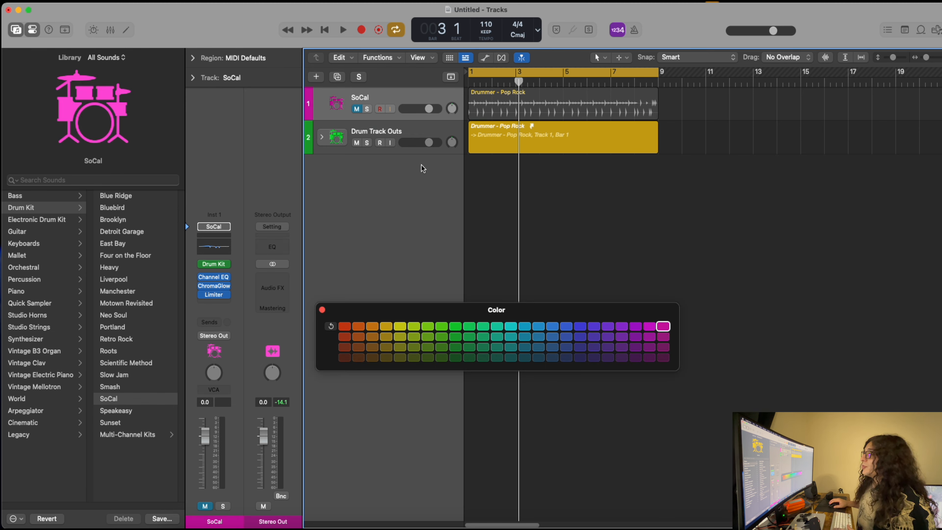
left_click(483, 108)
right_click(483, 109)
left_click(650, 319)
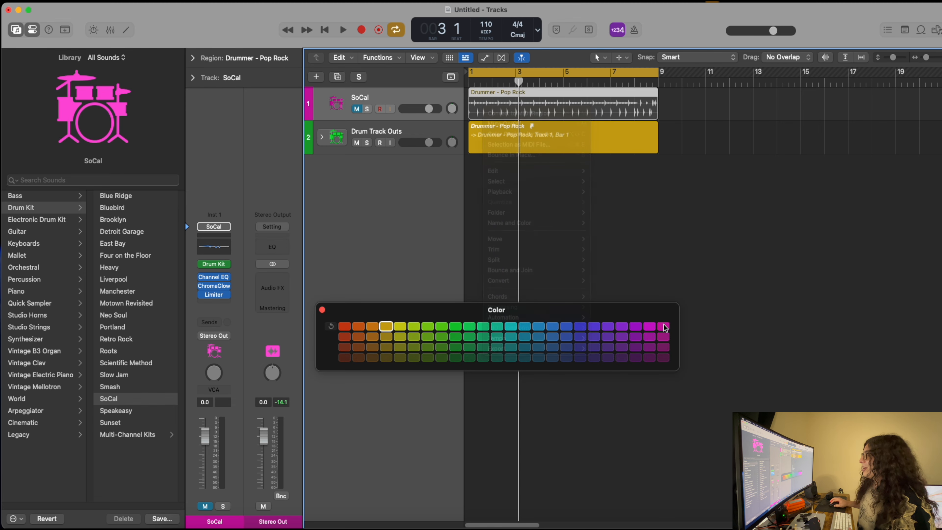
left_click(664, 326)
Step: Unmute the SoCal track, lower its volume to the minimum and play the project briefly from the beginning
left_click(365, 109)
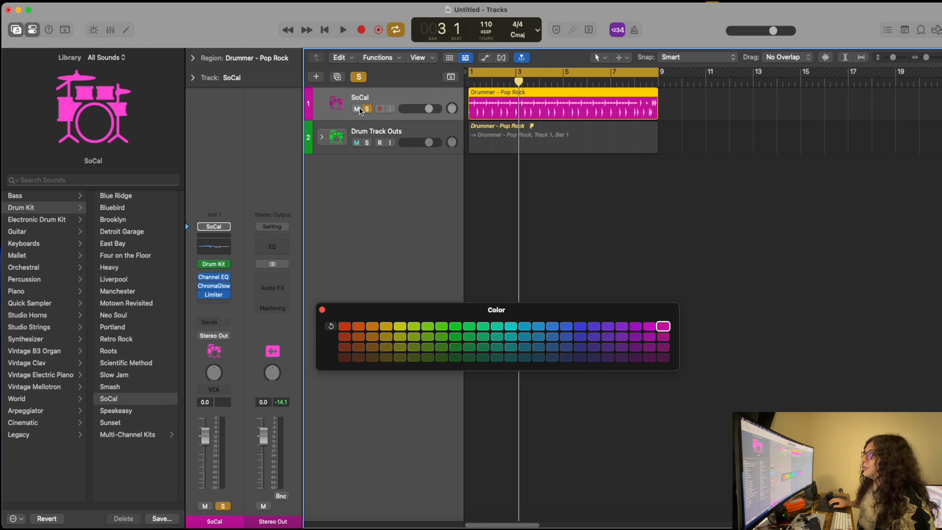
left_click(358, 109)
left_click(358, 109)
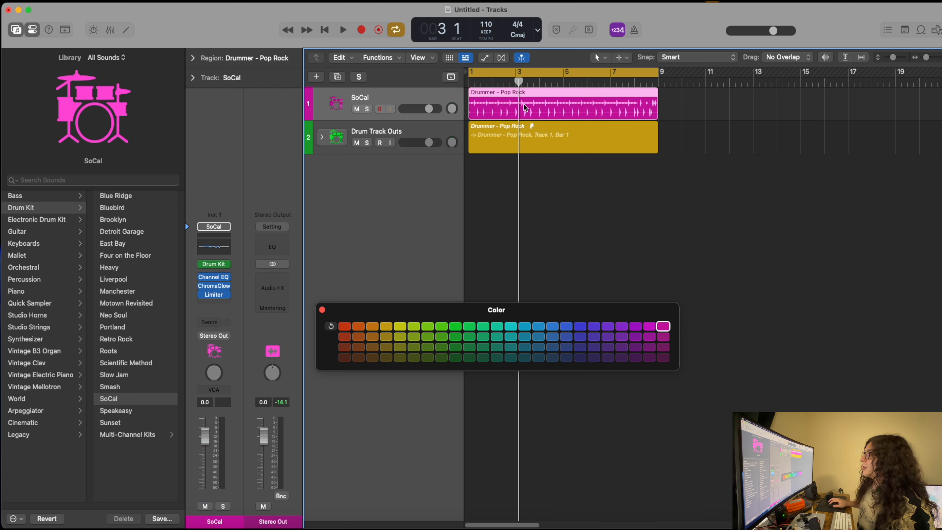
left_click_drag(431, 109, 404, 108)
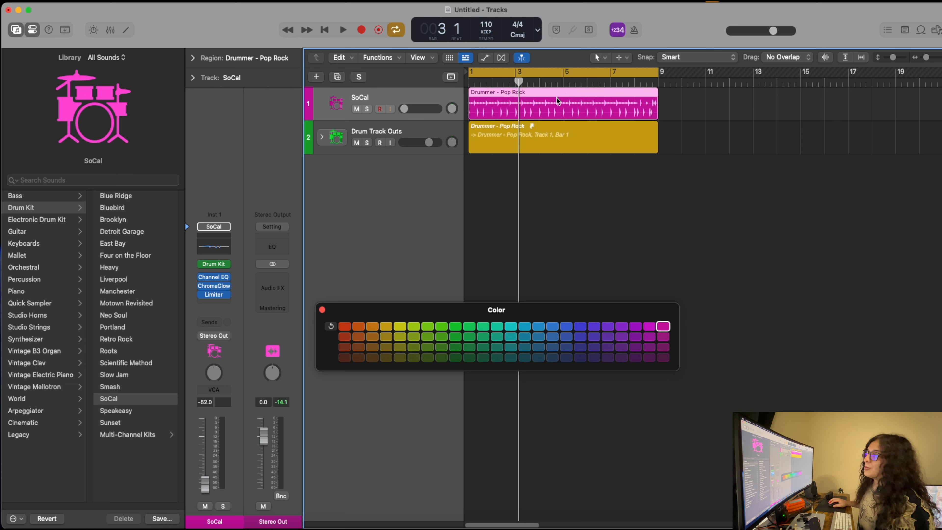
left_click(333, 126)
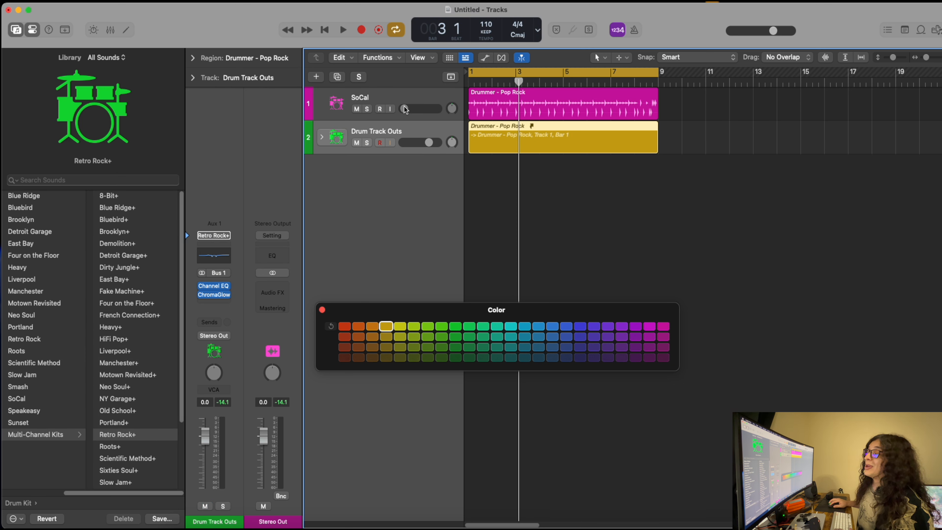
left_click_drag(405, 108, 362, 110)
key("space")
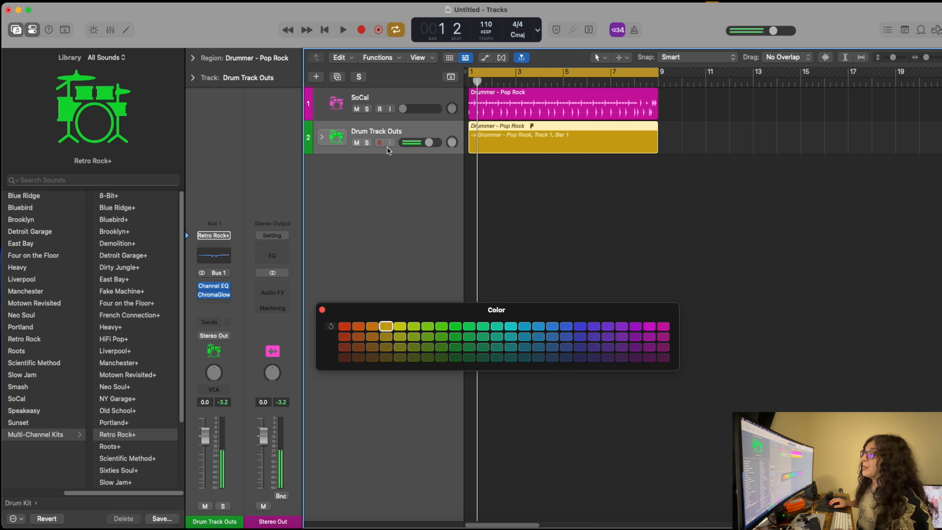
Step: Color the aliased Drummer - Pop Rock region on Drum Track Outs a darker magenta and close the color palette
left_click(313, 131)
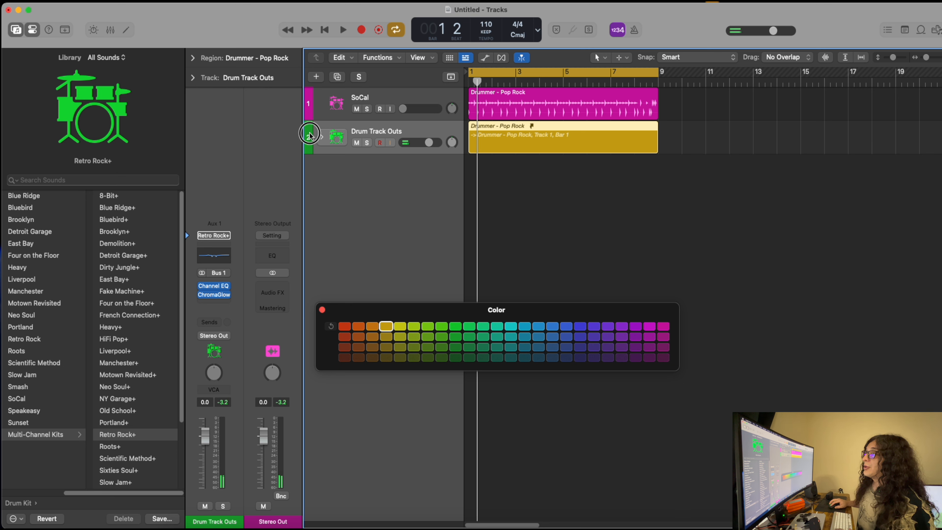
left_click(661, 326)
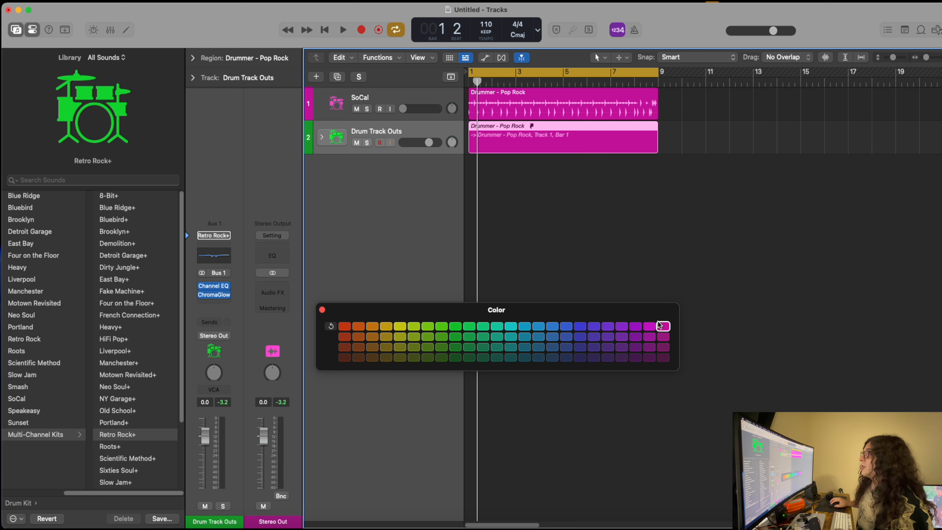
left_click(664, 337)
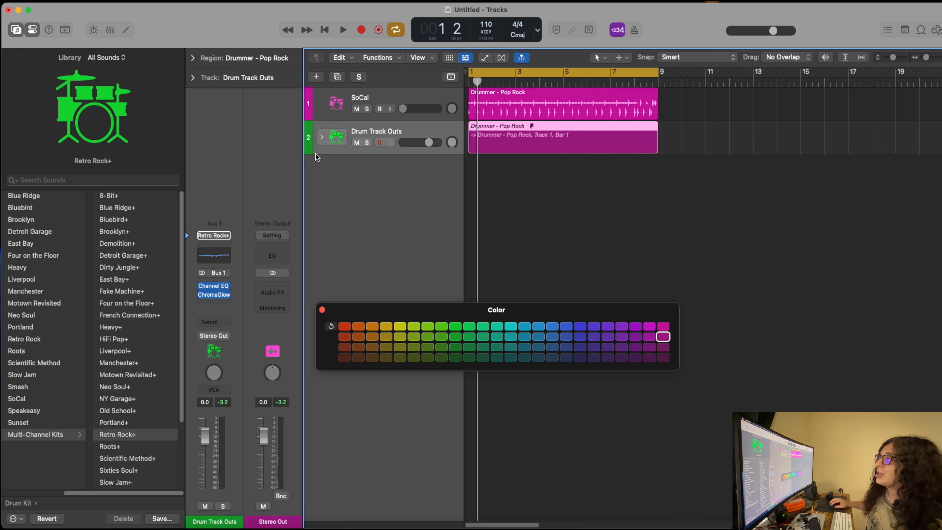
left_click(322, 309)
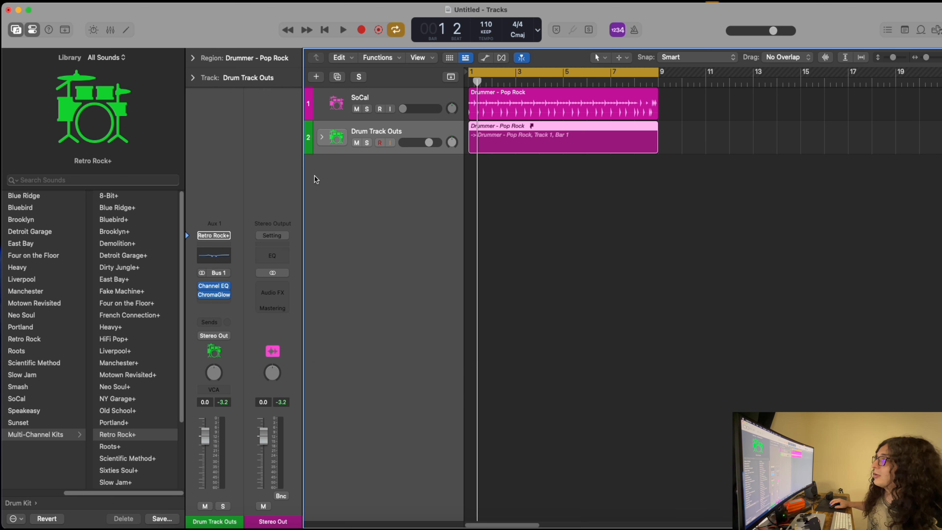
Step: Assign the same darker magenta to the Drum Track Outs track and close the color palette
left_click(323, 97)
right_click(311, 137)
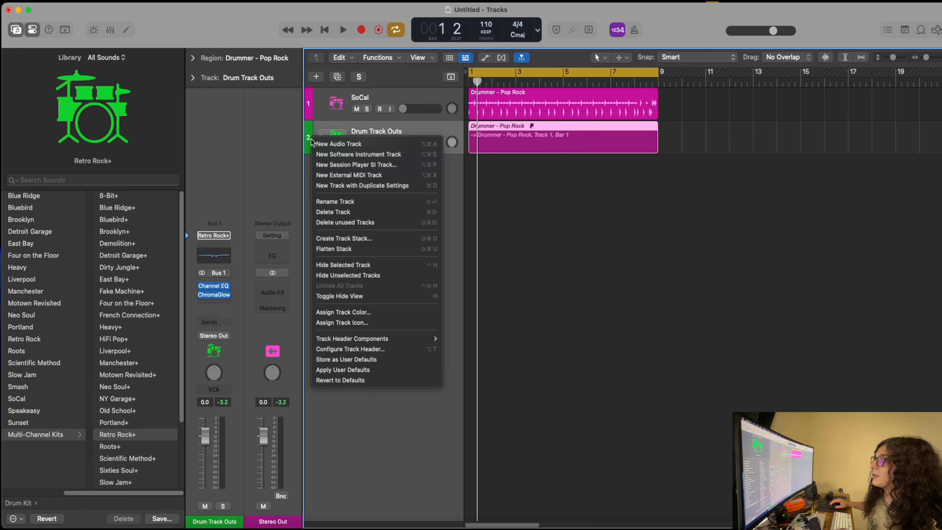
left_click(761, 350)
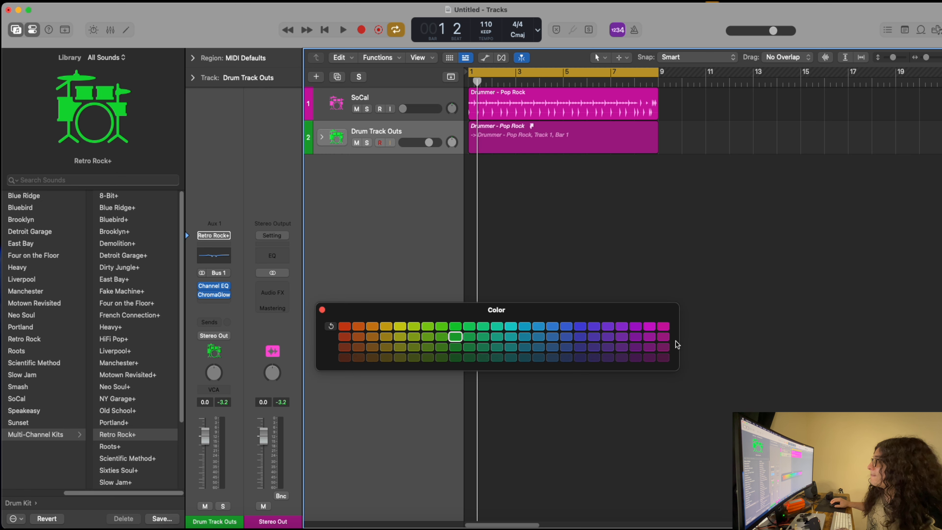
left_click(667, 334)
left_click(322, 309)
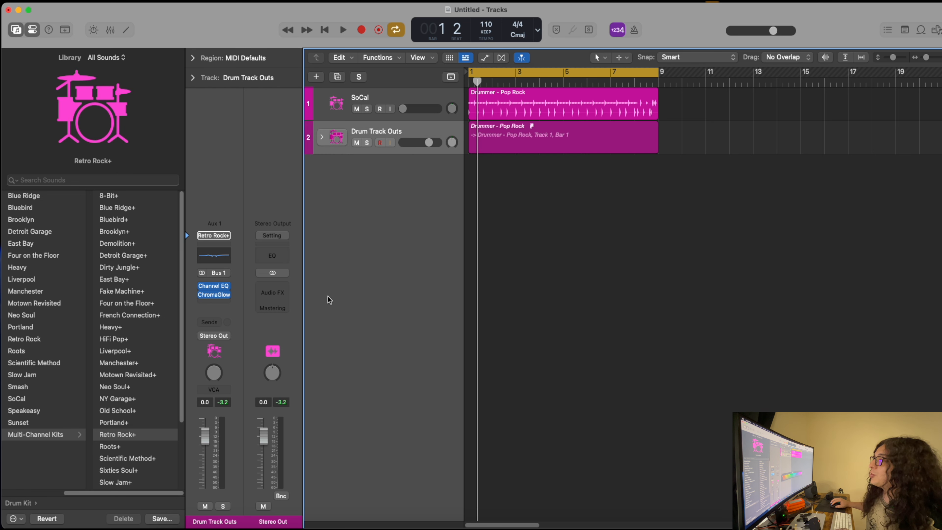
right_click(331, 128)
left_click(321, 129)
right_click(320, 127)
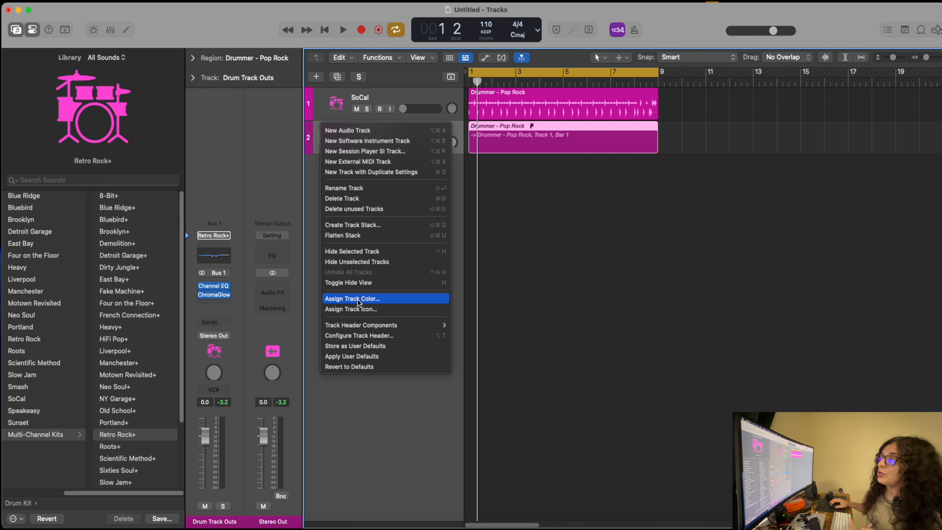
left_click(403, 443)
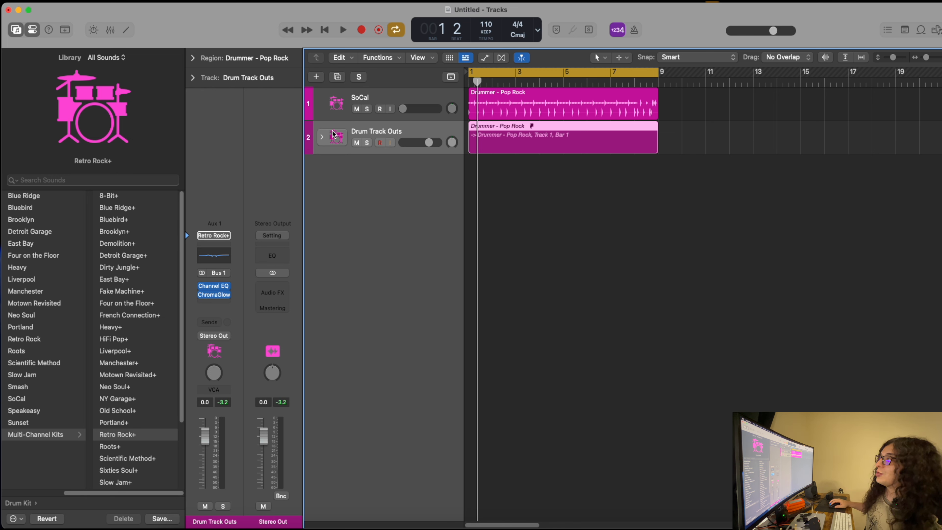
Step: Rename the SoCal track to Root Drums
left_click(359, 101)
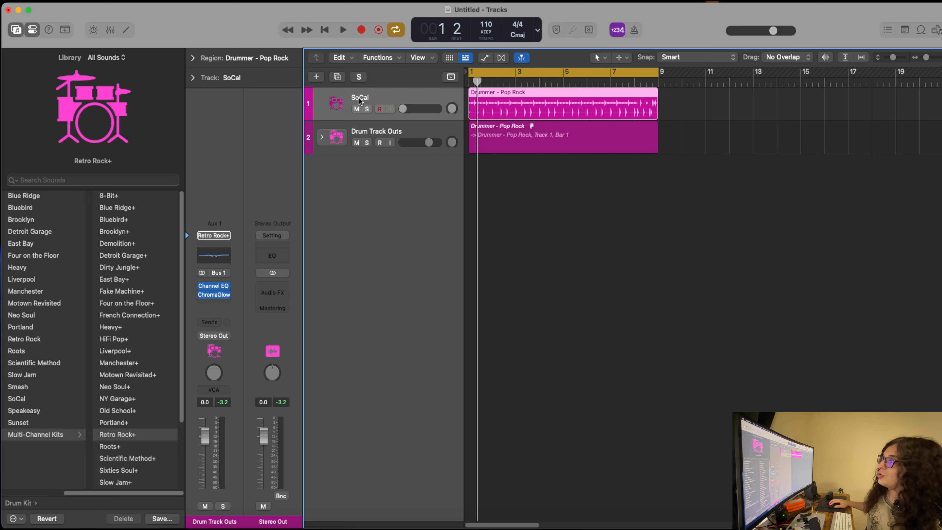
double_click(359, 98)
type("Root D")
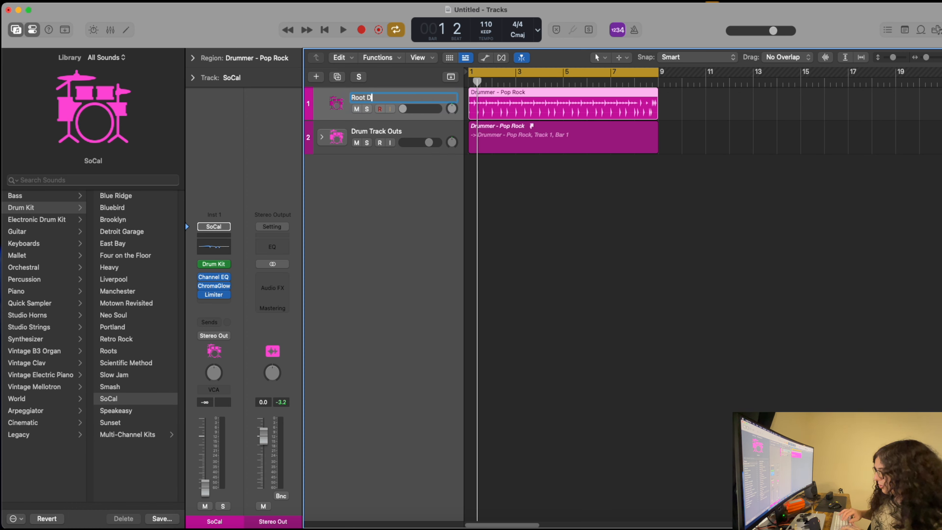
type("rums")
key("Return")
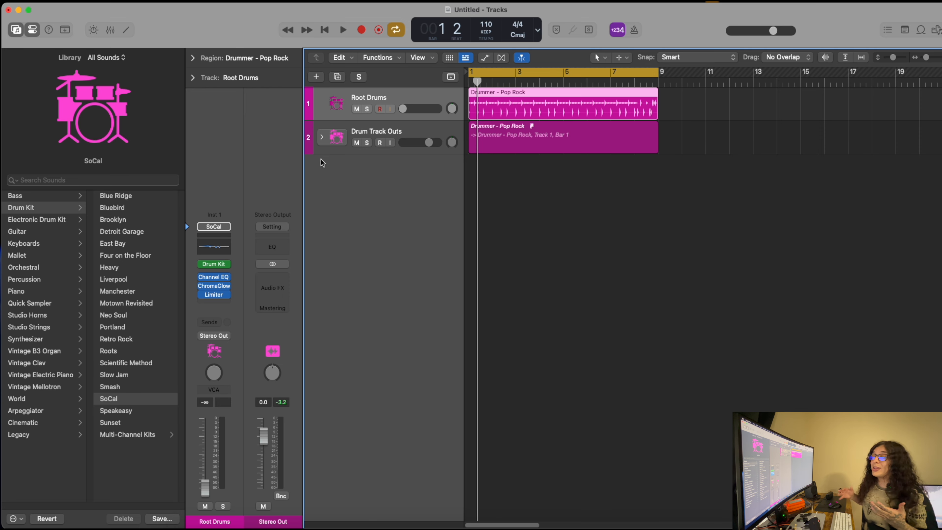
Step: Expand the Drum Track Outs stack, examine each subtrack's channel strip from Overheads down to Pump, and collapse the stack
left_click(322, 137)
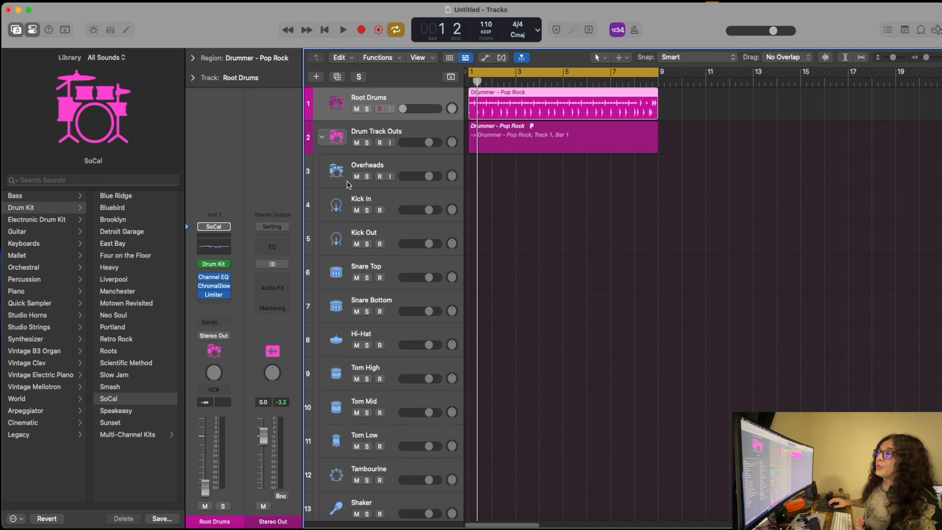
left_click(345, 181)
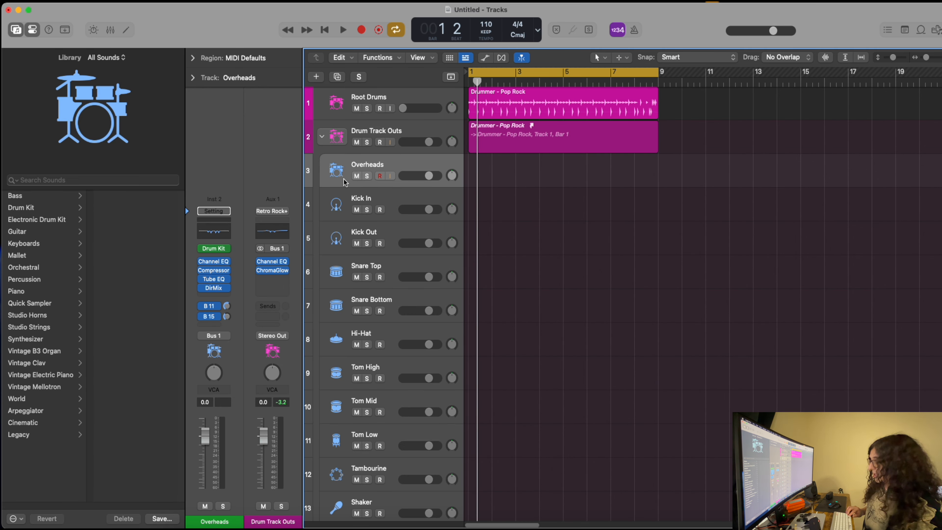
key("Down")
key("Down")
key("Down")
key("Down")
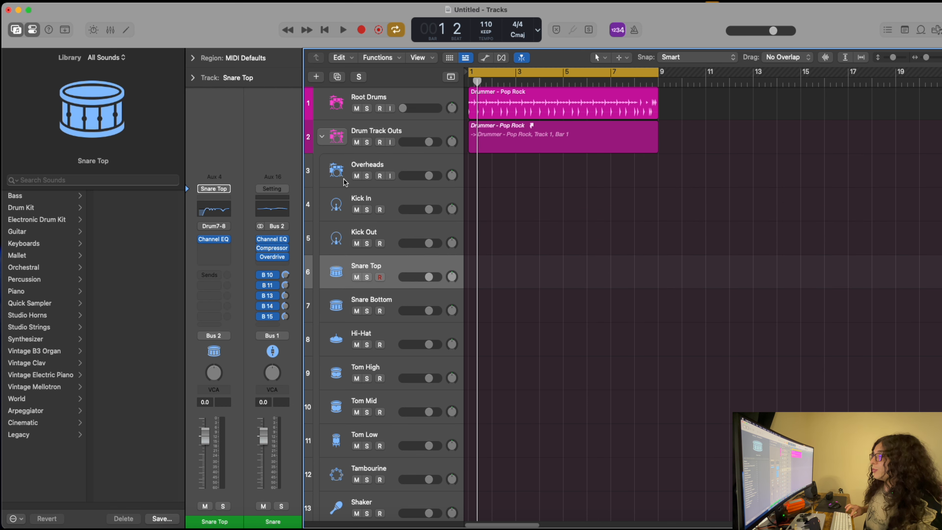
key("Down")
key("Down")
key("Down")
key("Down")
key("Down")
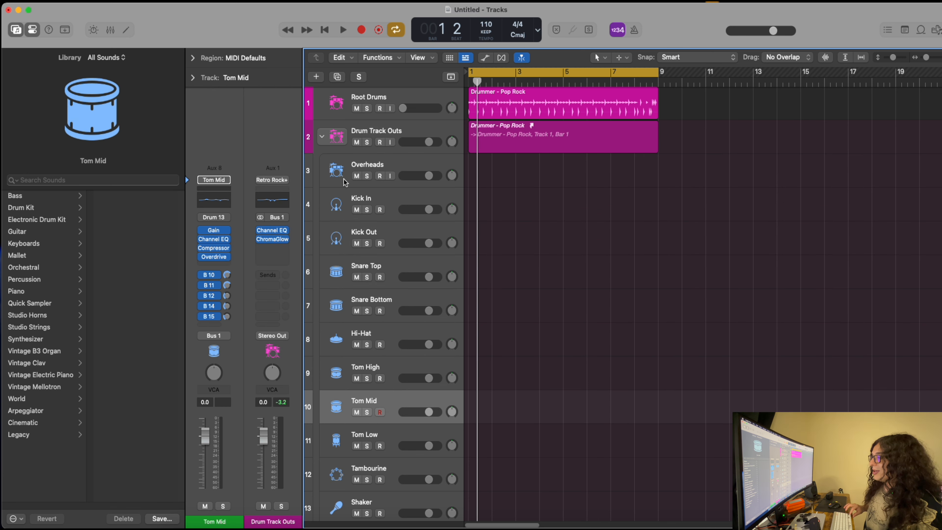
key("Down")
key("Down")
key("Down")
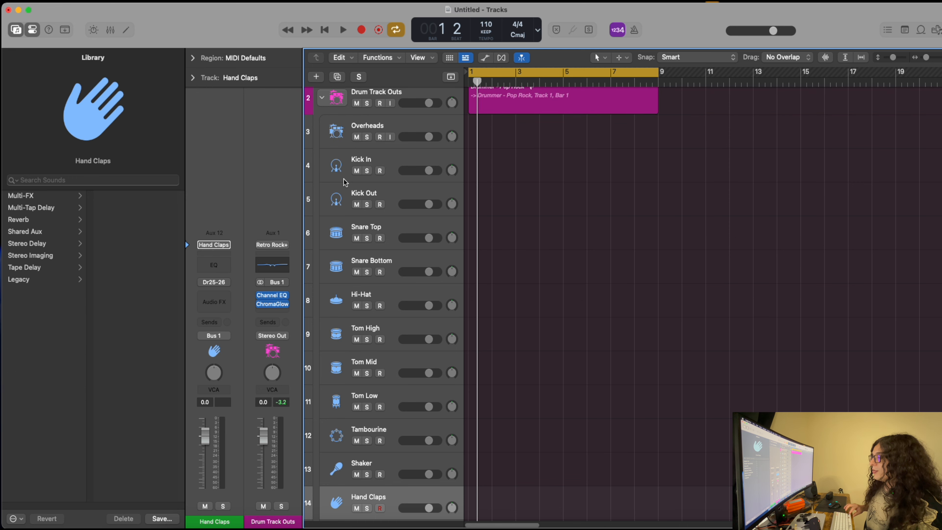
key("Down")
key("Down")
key("Down")
key("Down")
key("Down")
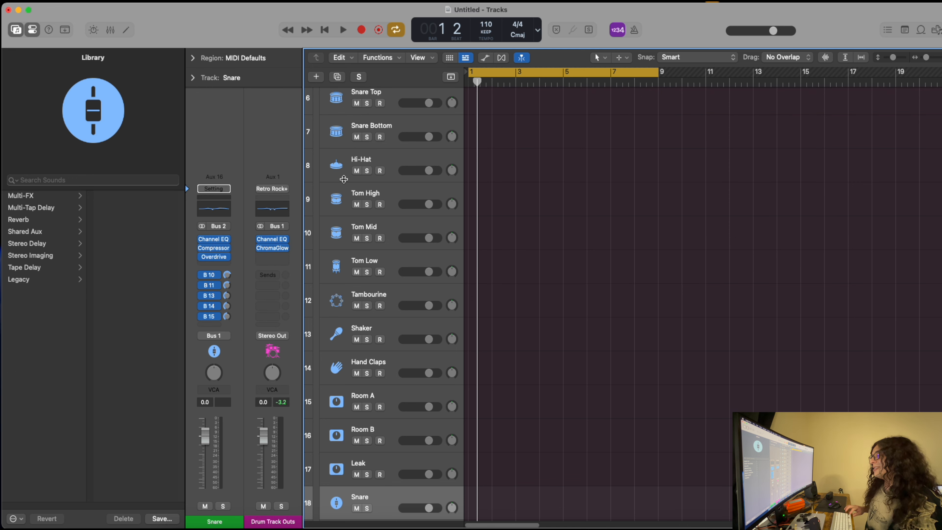
key("Down")
key("Down")
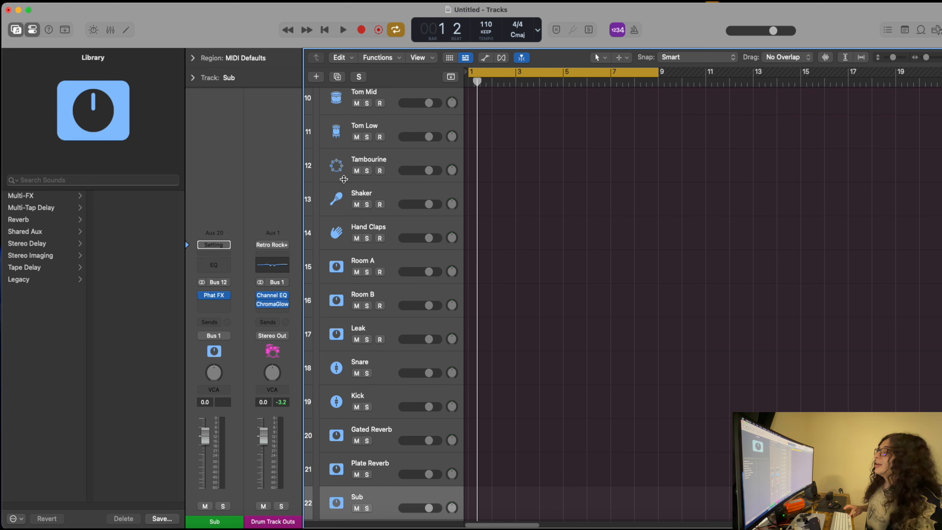
key("Down")
key("Down")
key("Down")
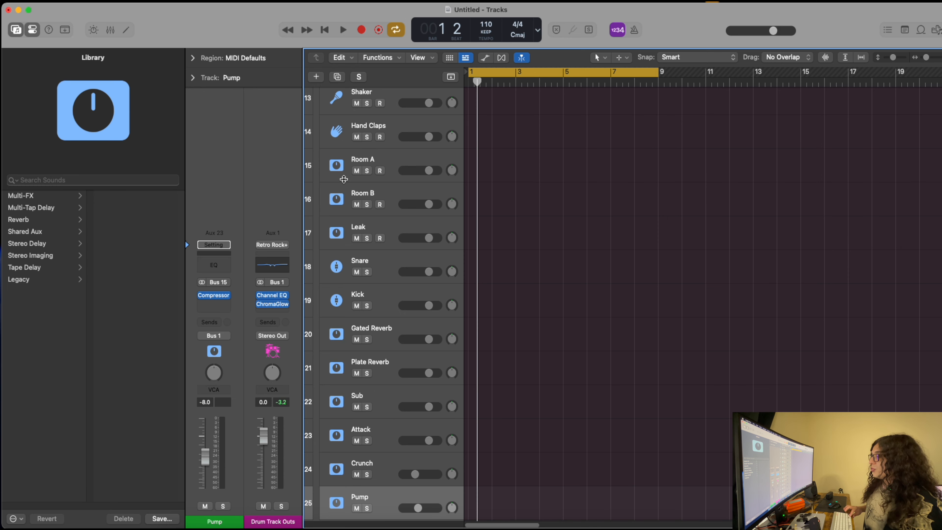
scroll(412, 267, "down", 1)
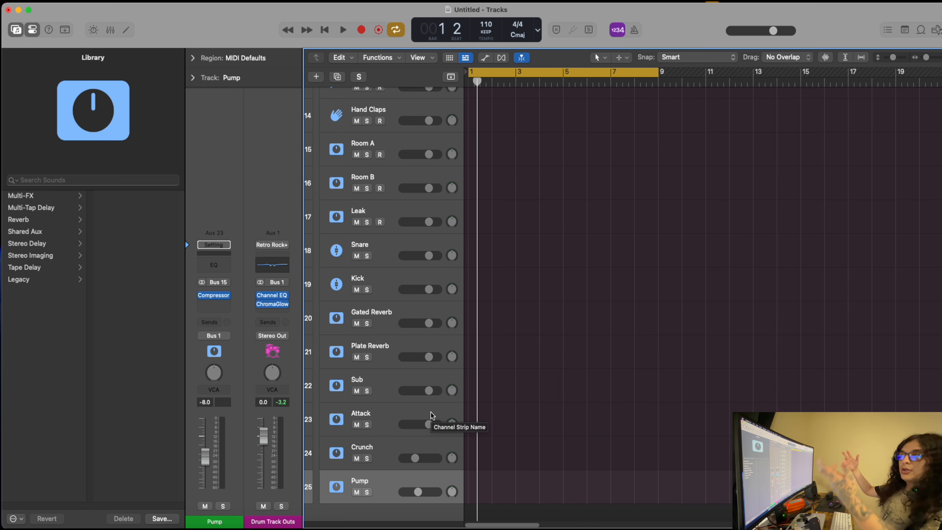
scroll(414, 367, "up", 8)
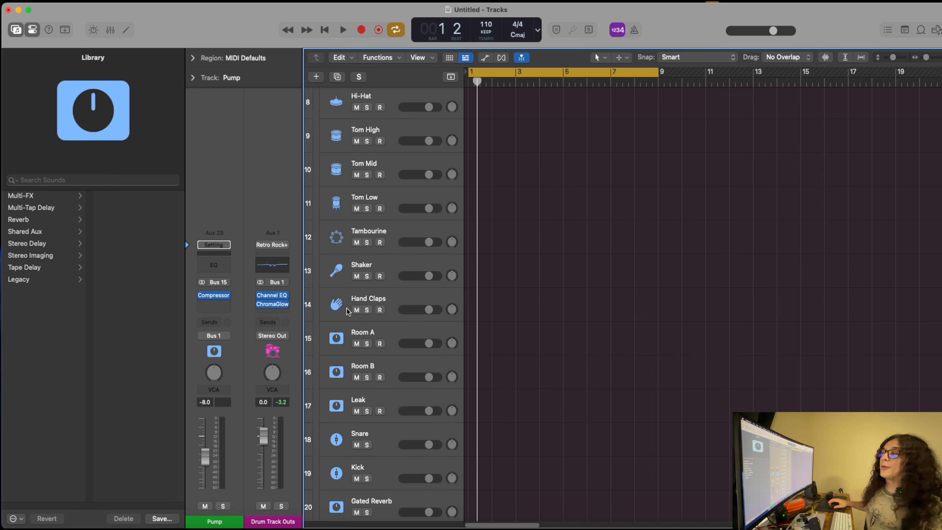
scroll(374, 337, "up", 5)
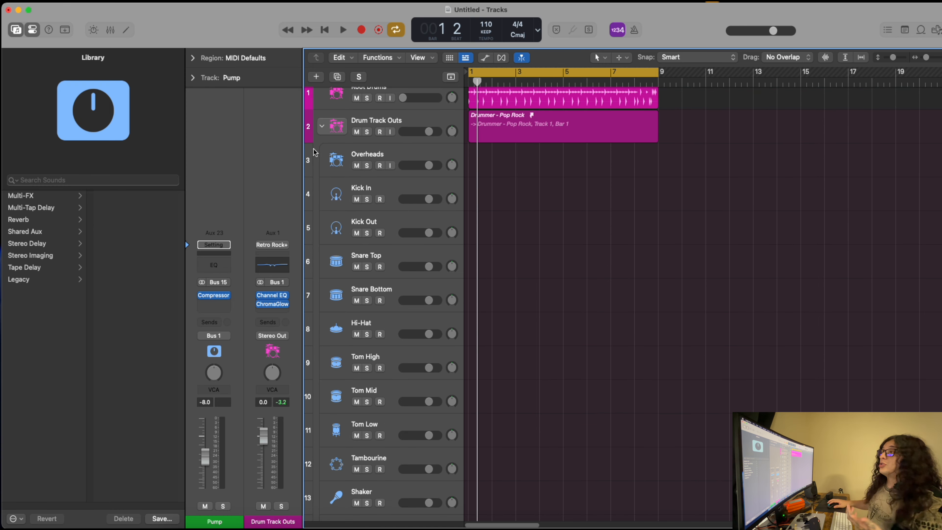
left_click(322, 127)
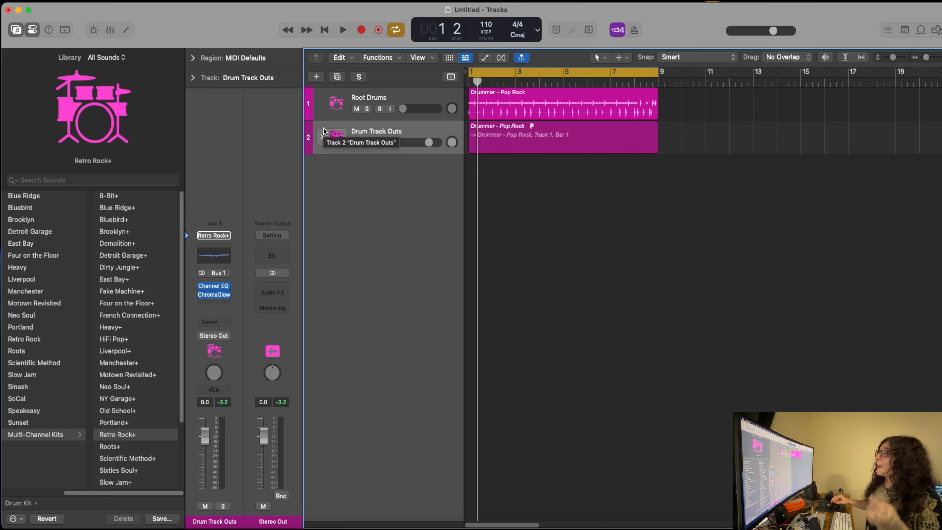
Step: Create 24 Mic or Line audio tracks with No Input and Output 1 + 2, and look through them
left_click(321, 79)
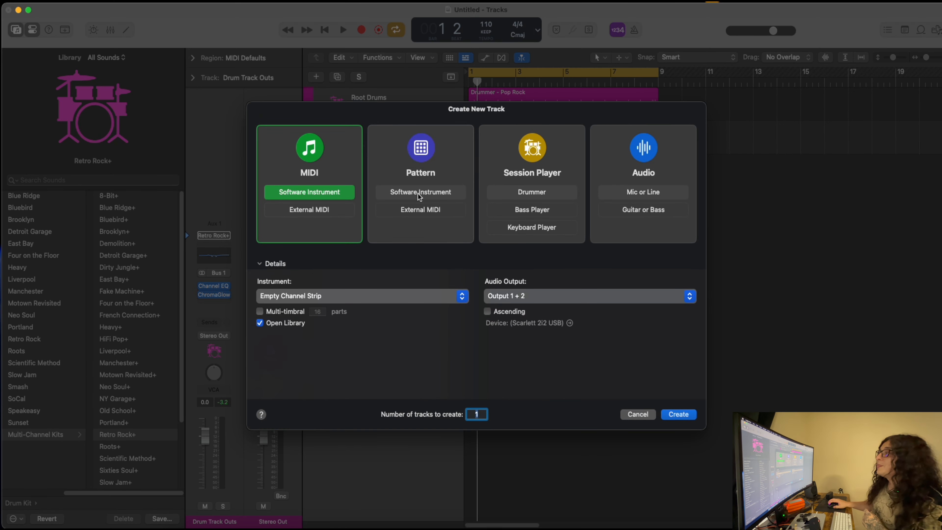
left_click(613, 153)
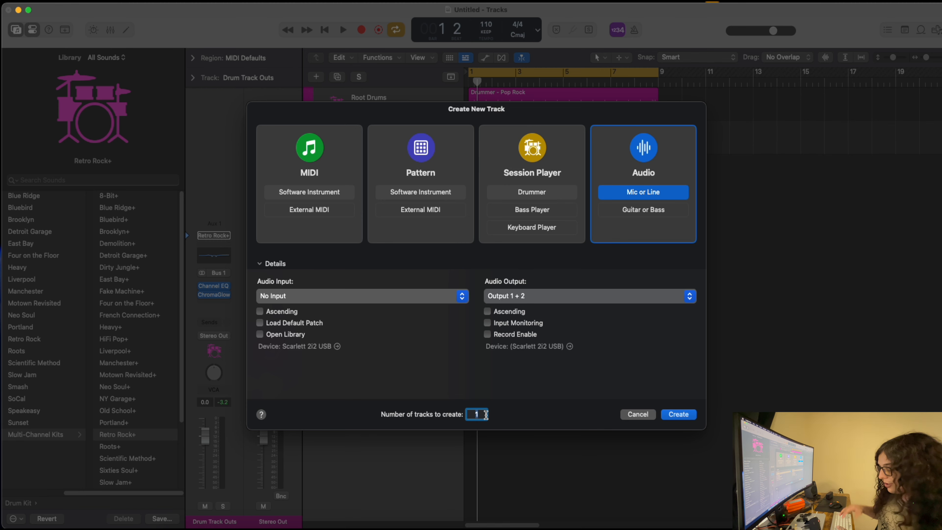
type("24")
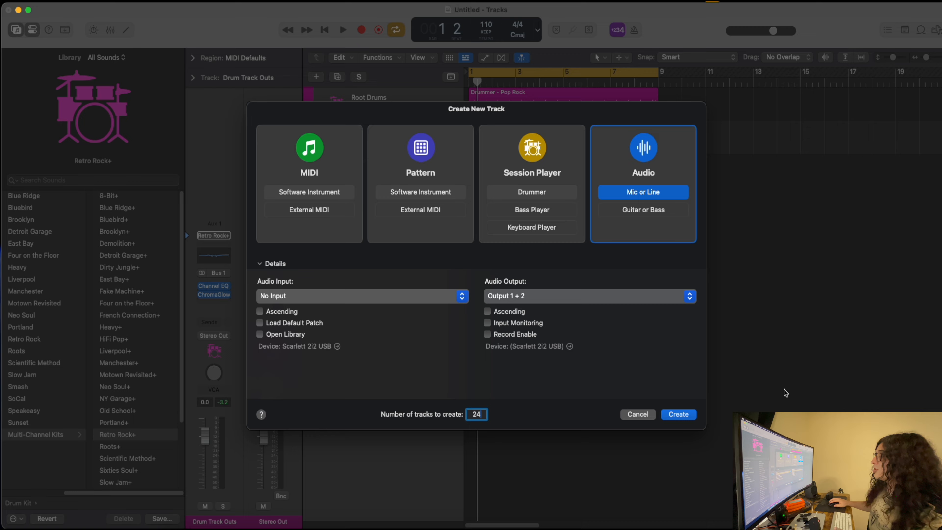
left_click(686, 416)
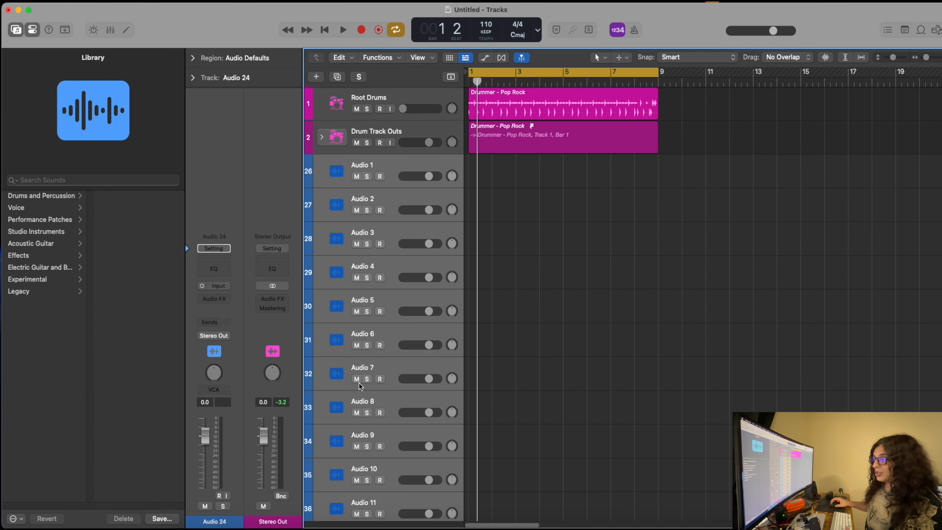
scroll(367, 400, "down", 15)
scroll(367, 400, "up", 15)
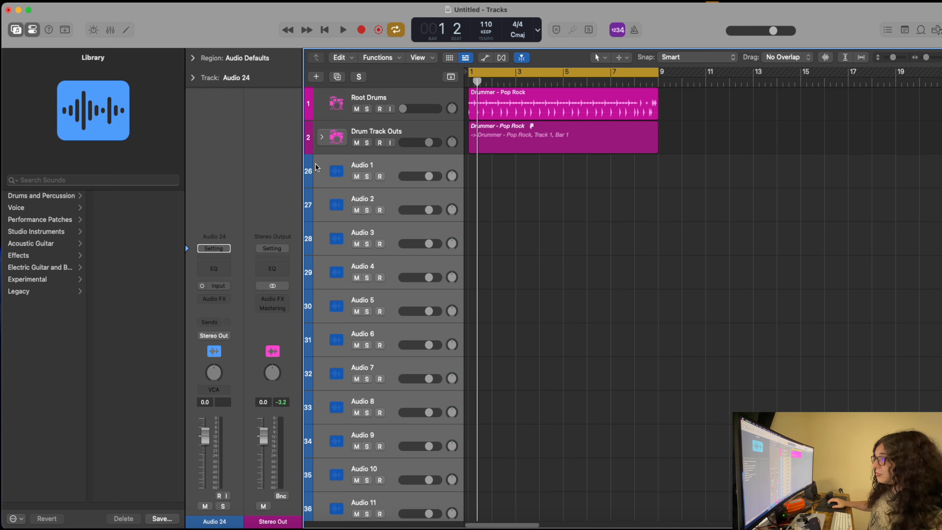
Step: Select all tracks from Audio 1 to Audio 24, assign them a bright purplish magenta and close the color palette
right_click(317, 174)
key("Escape")
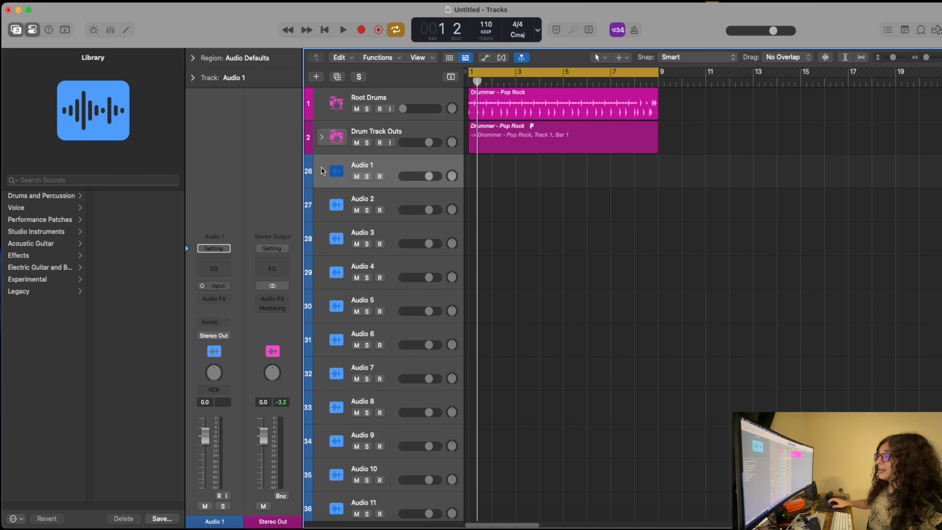
scroll(374, 503, "down", 10)
scroll(375, 502, "down", 5)
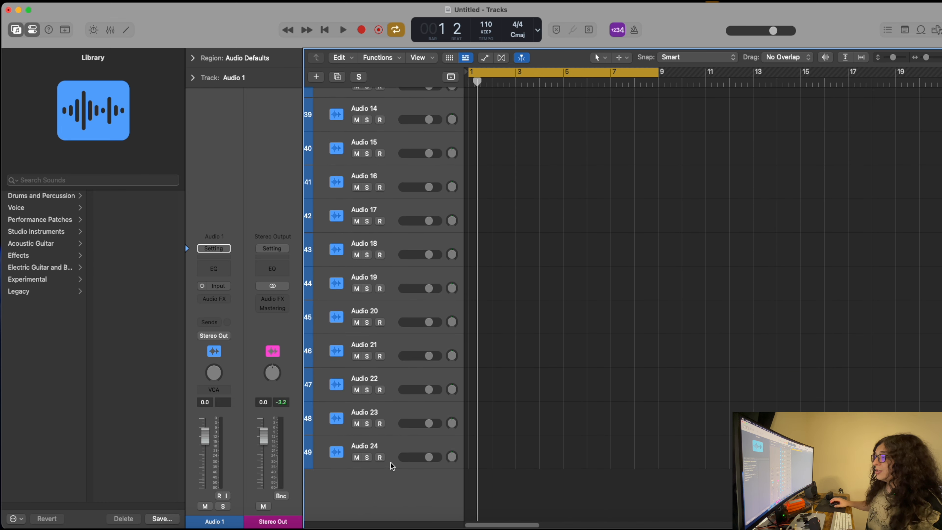
left_click(392, 448, "shift")
right_click(392, 447)
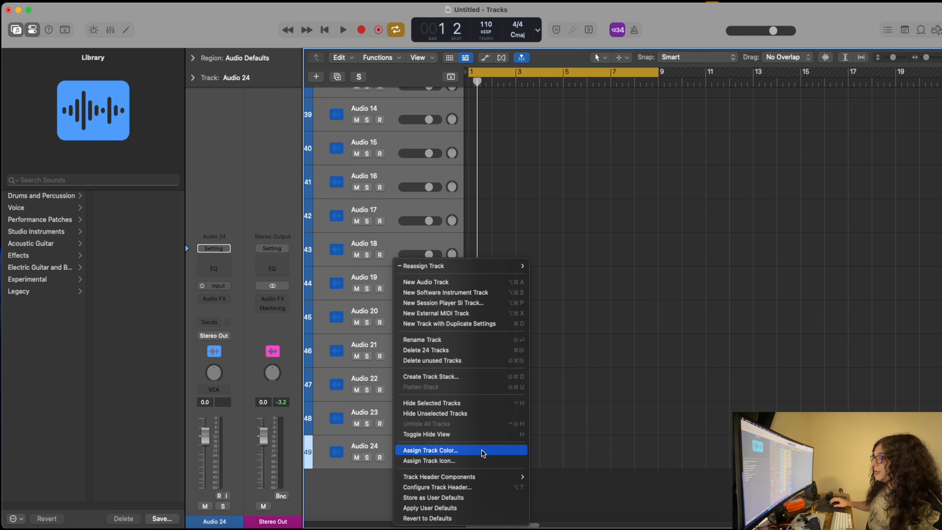
left_click(499, 450)
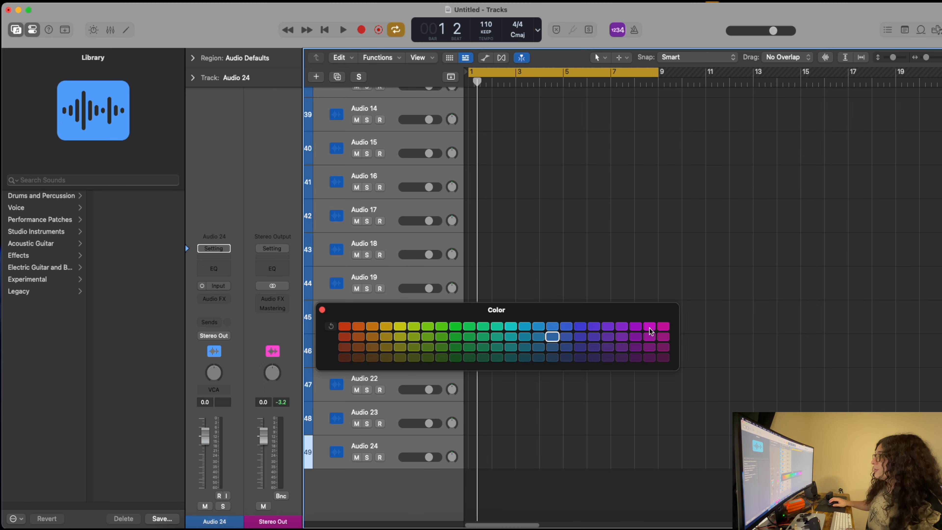
left_click(650, 327)
scroll(397, 210, "up", 4)
scroll(397, 210, "up", 5)
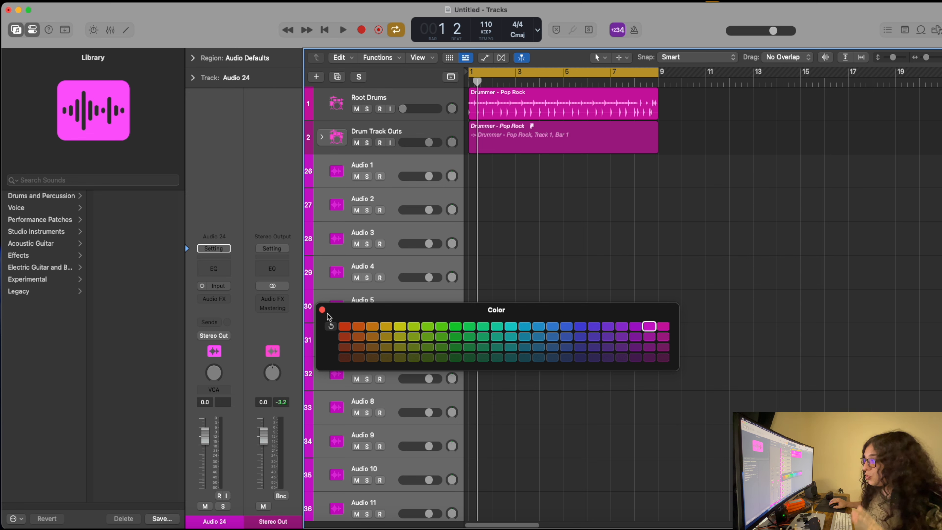
left_click(322, 310)
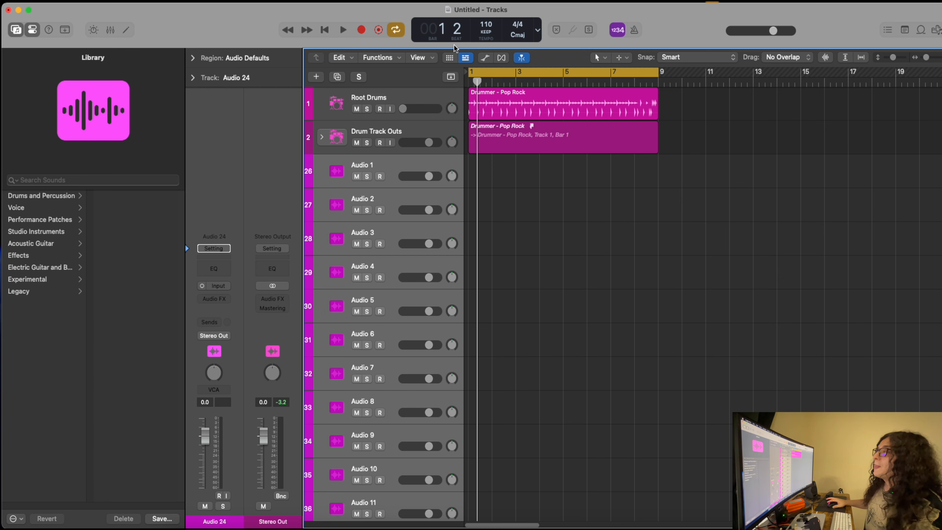
Step: Group the 24 selected audio tracks into a summing stack and collapse it
right_click(385, 163)
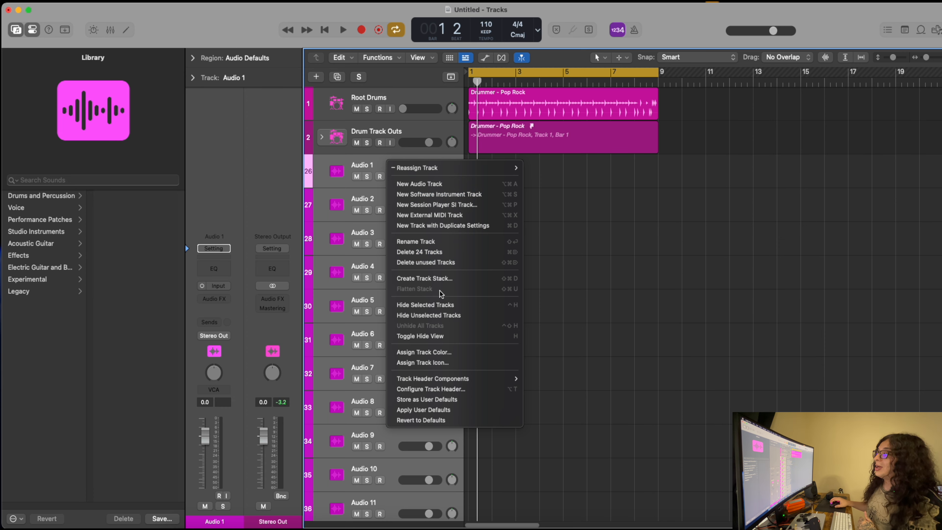
left_click(438, 279)
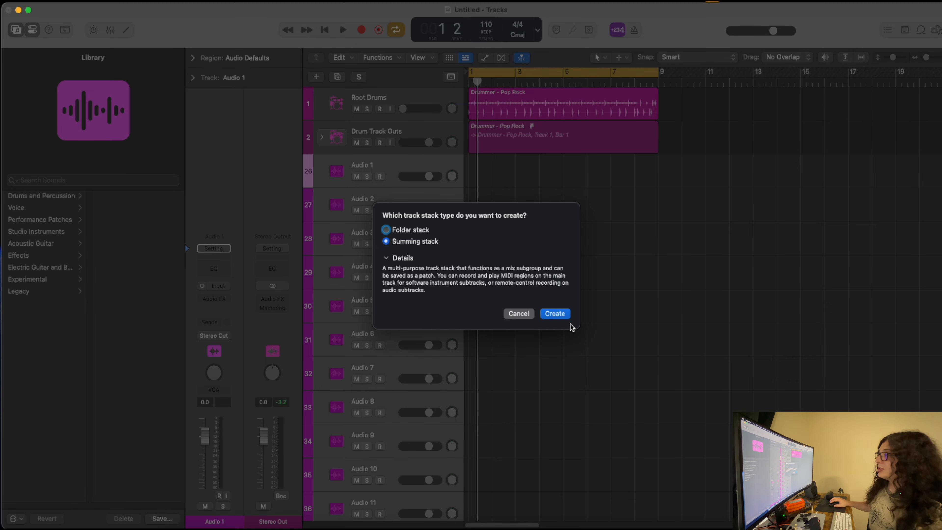
left_click(559, 315)
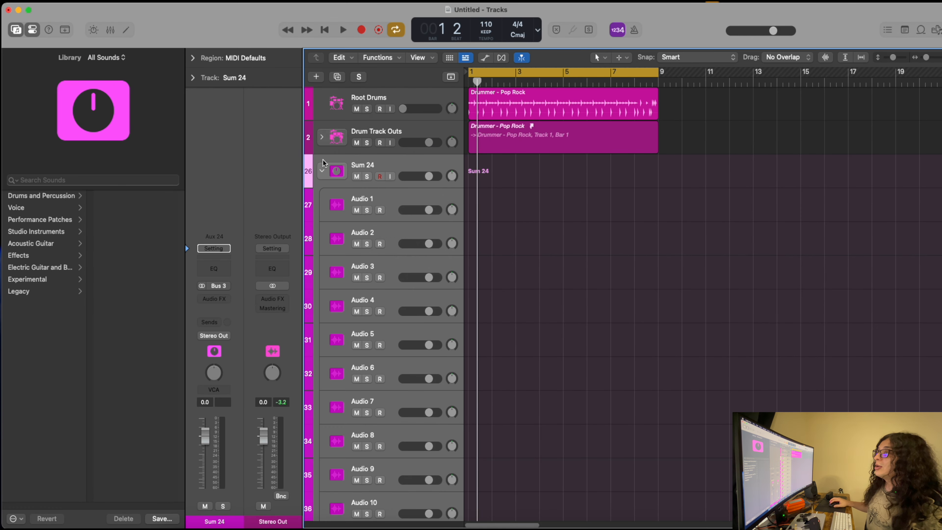
left_click(323, 170)
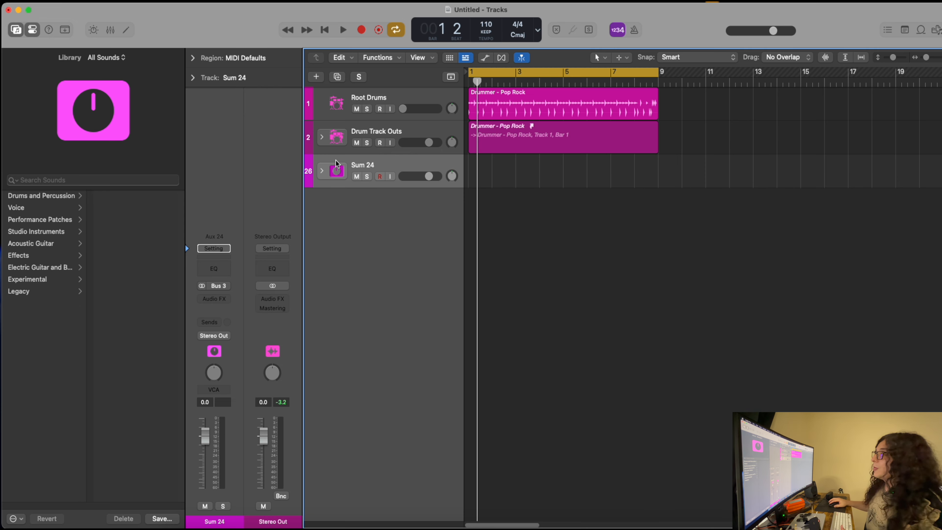
Step: Rename the Sum 24 summing stack as Drum Track Outs
double_click(361, 165)
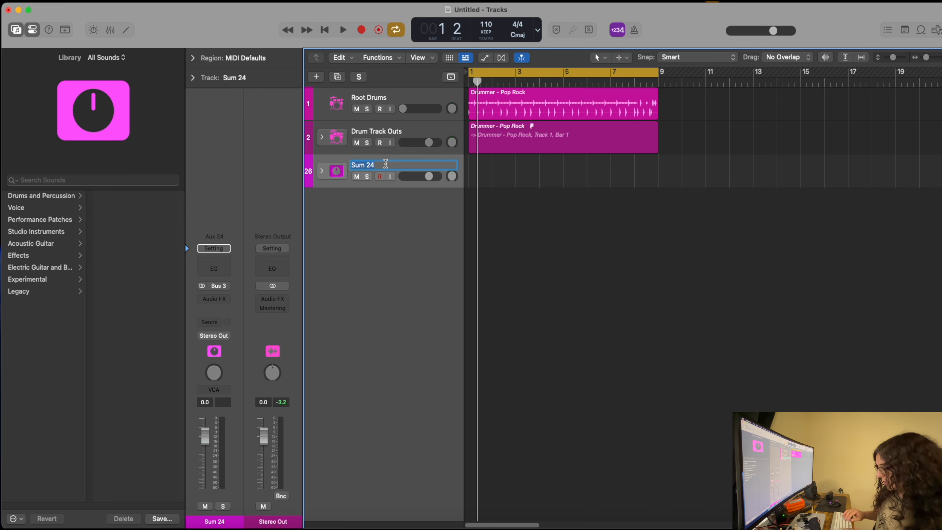
type("Drum")
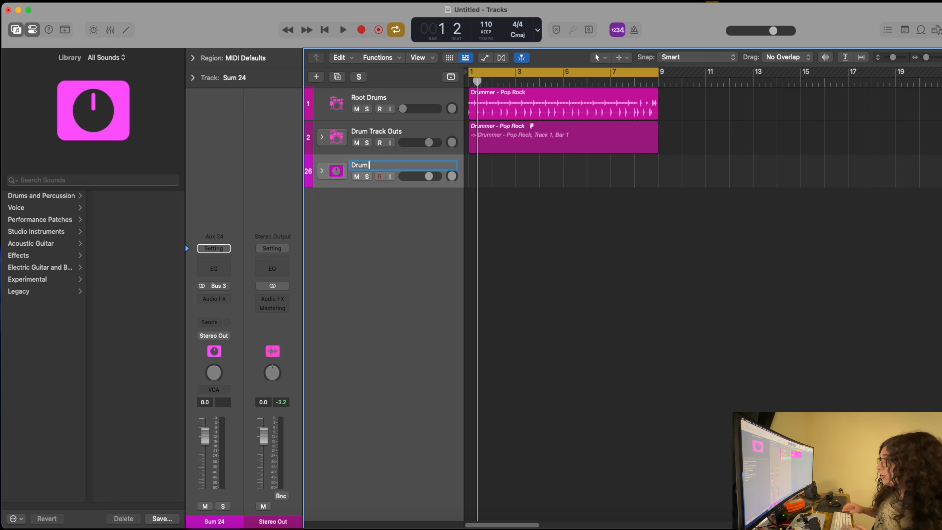
type(" Trac")
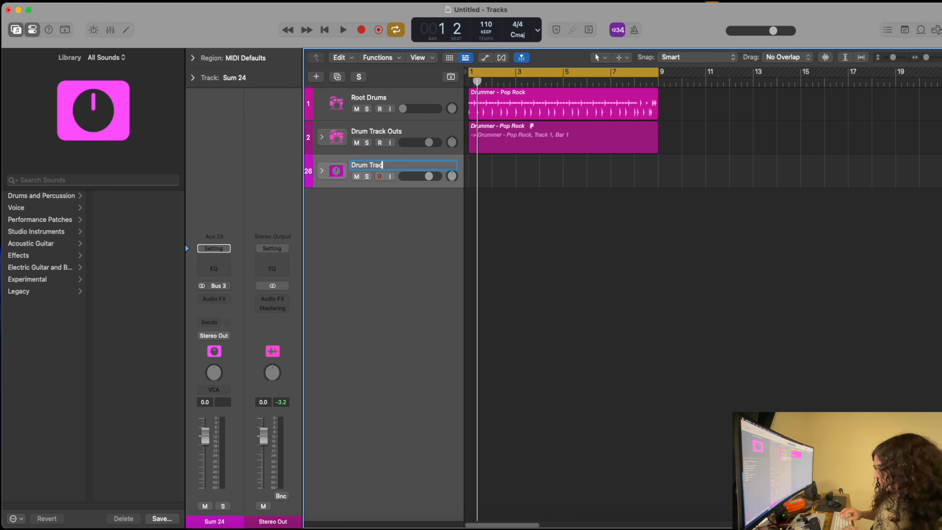
type("k Outs")
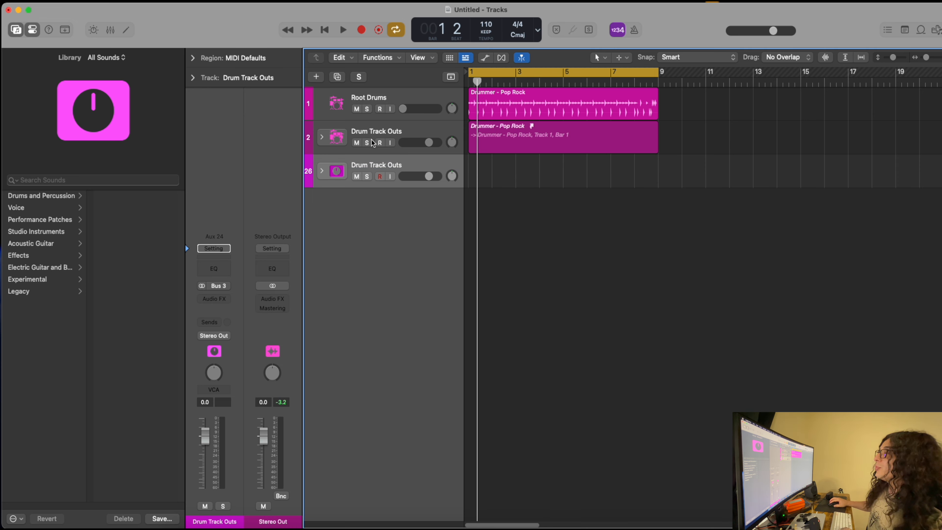
Step: Rename the multi-channel kit stack on track 2 as Drum Triggers
double_click(407, 130)
left_click_drag(407, 129, 376, 132)
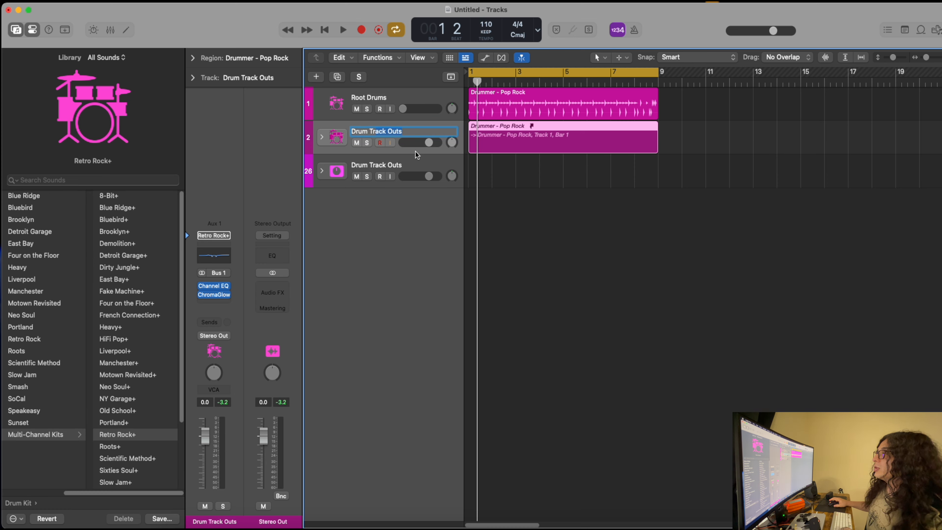
key("BackSpace")
type("iggers")
key("Return")
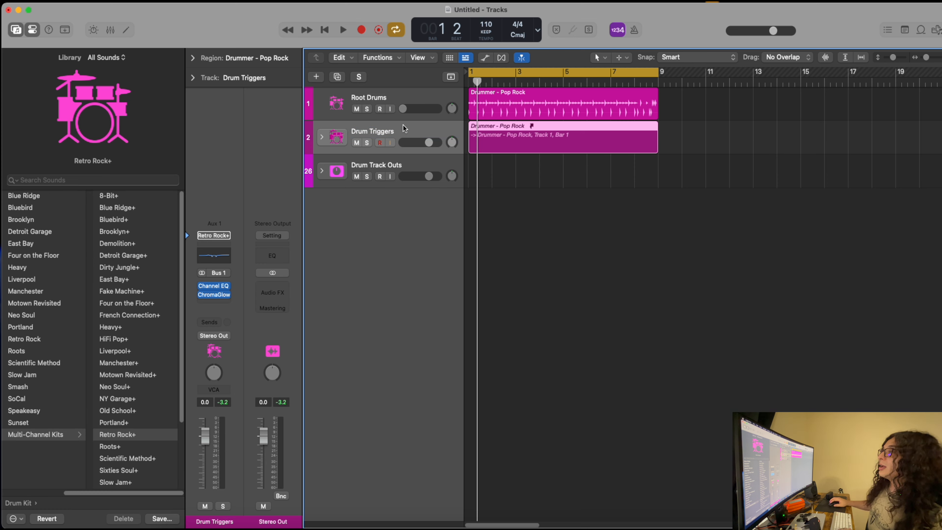
Step: Rename the multi-channel kit stack on track 2 as Drum Kit
double_click(401, 132)
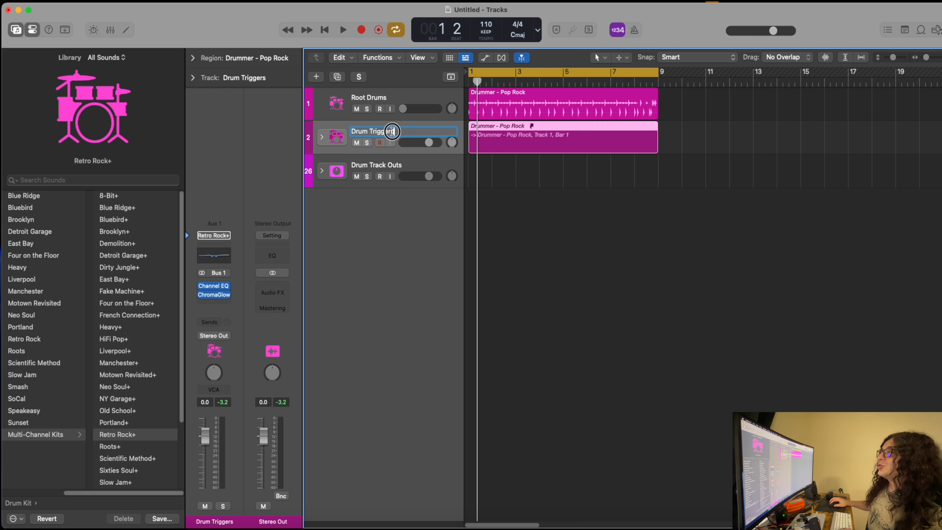
type("Drum")
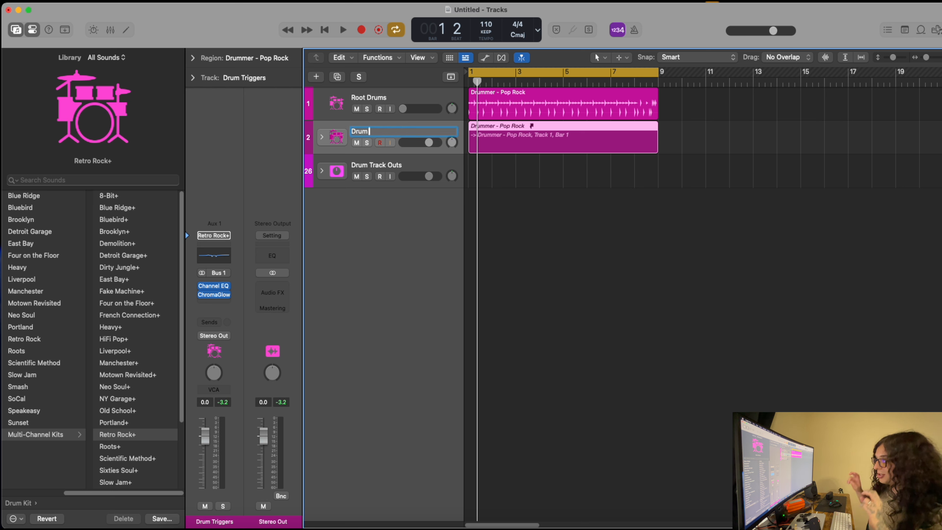
type(" Kit")
key("Return")
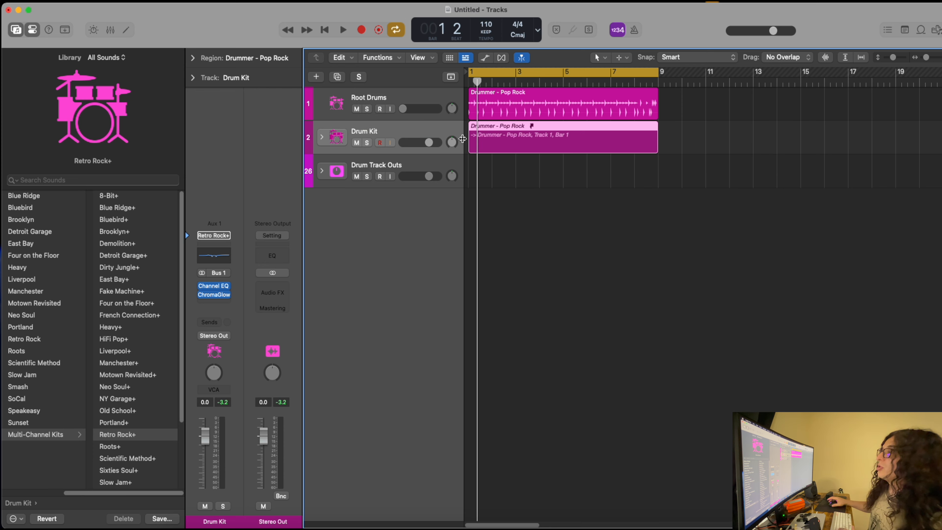
Step: Open the Pop Rock region of Root Drums in the Session Player editor and compare it with its alias on the Drum Kit stack
left_click(411, 166)
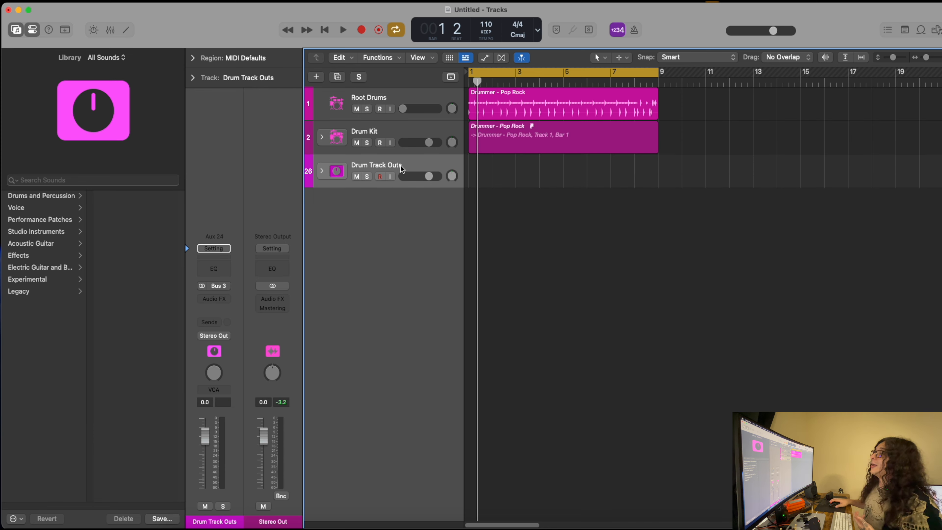
left_click(419, 100)
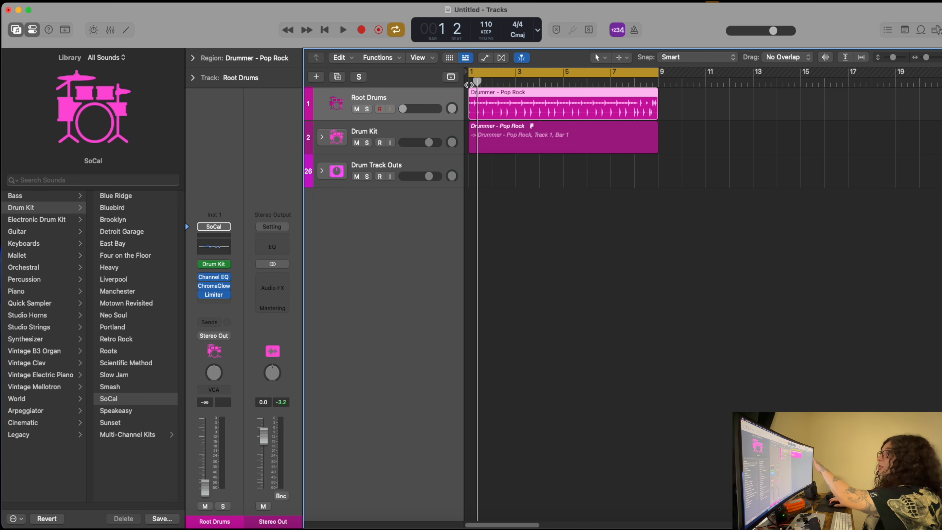
double_click(505, 110)
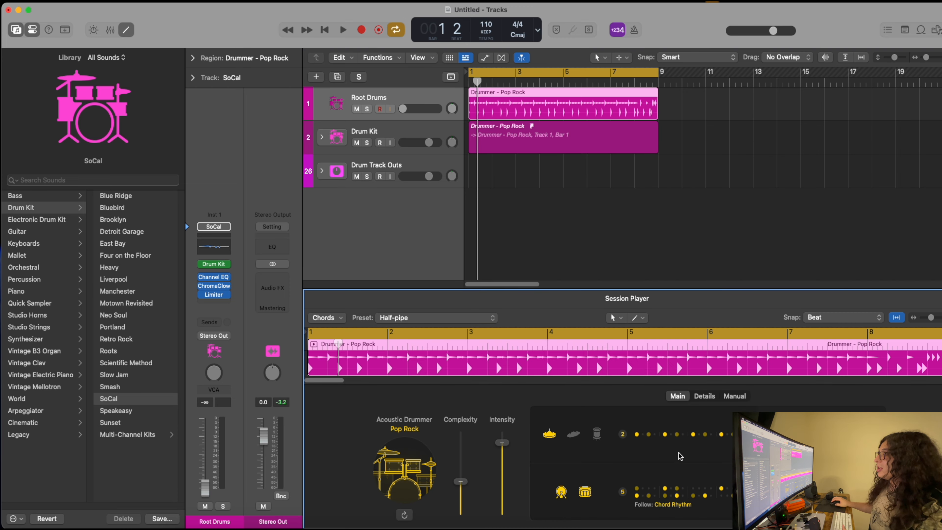
left_click(398, 128)
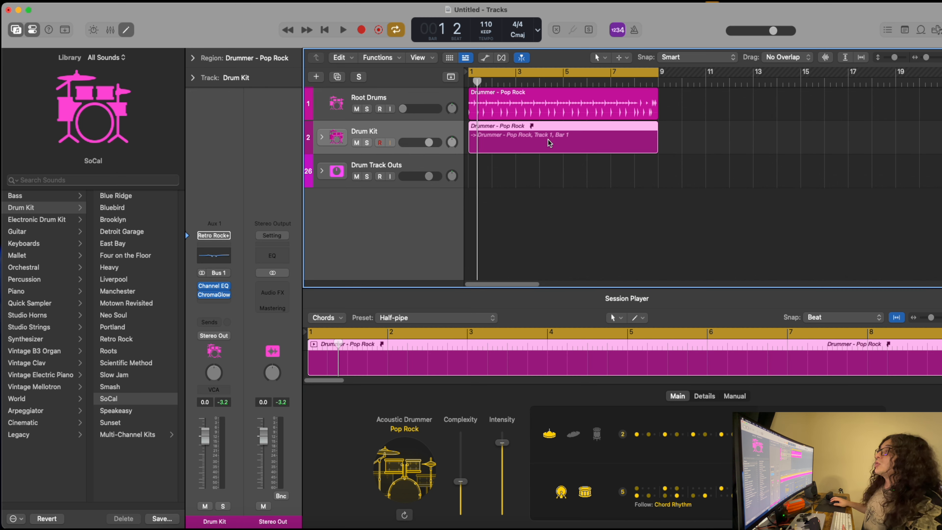
left_click(521, 103)
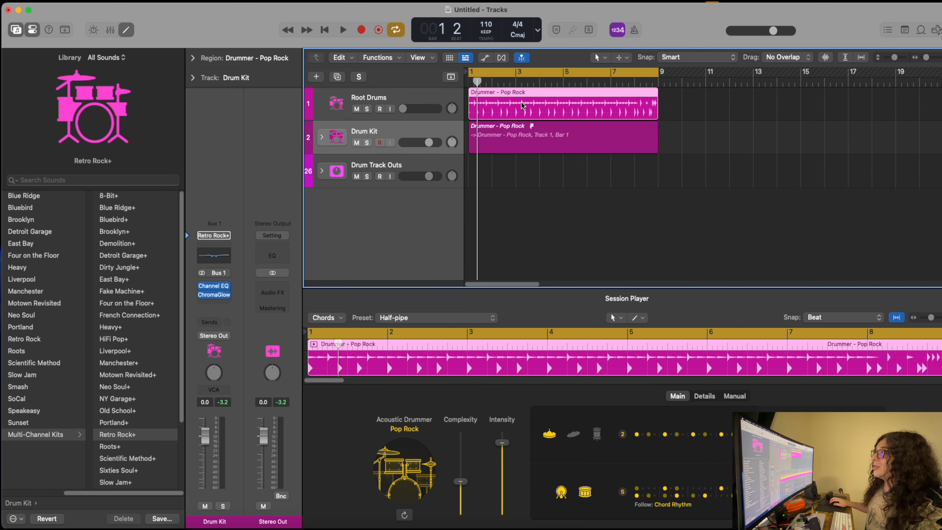
left_click(516, 141)
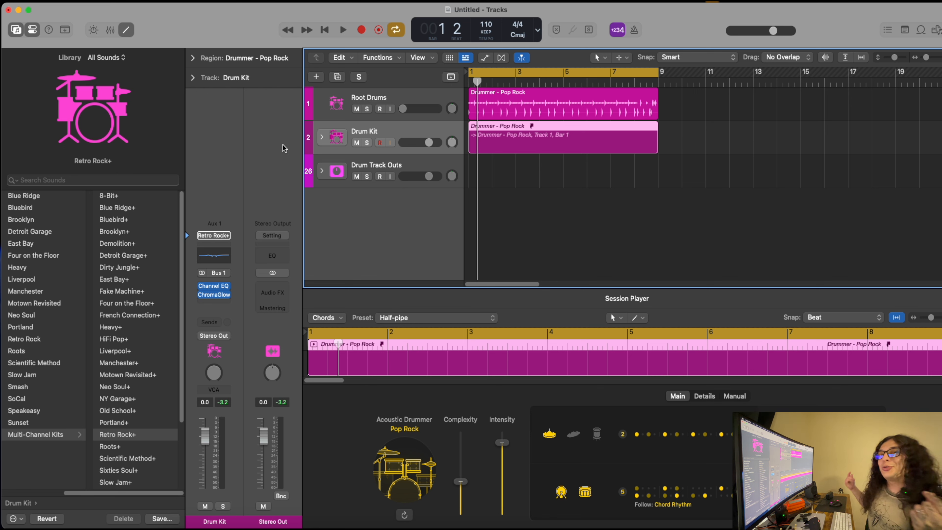
Step: Expand the Drum Track Outs stack and select its first subtrack, Audio 1
left_click(322, 170)
scroll(366, 192, "down", 2)
left_click(370, 179)
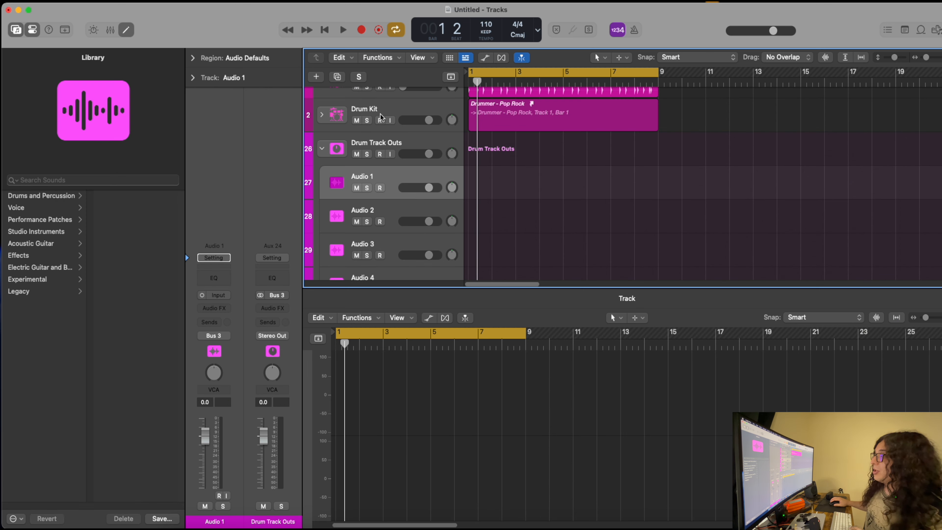
Step: Select all Drum Kit subtracks from Overheads to Pump, assign them the bright pinkish magenta, close the color palette and collapse the stack
left_click(322, 115)
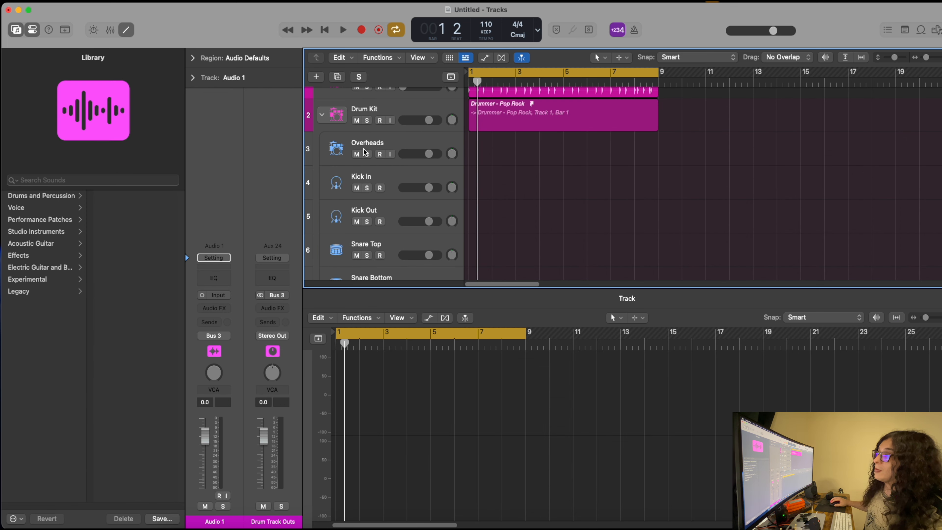
left_click(338, 152)
scroll(371, 197, "down", 10)
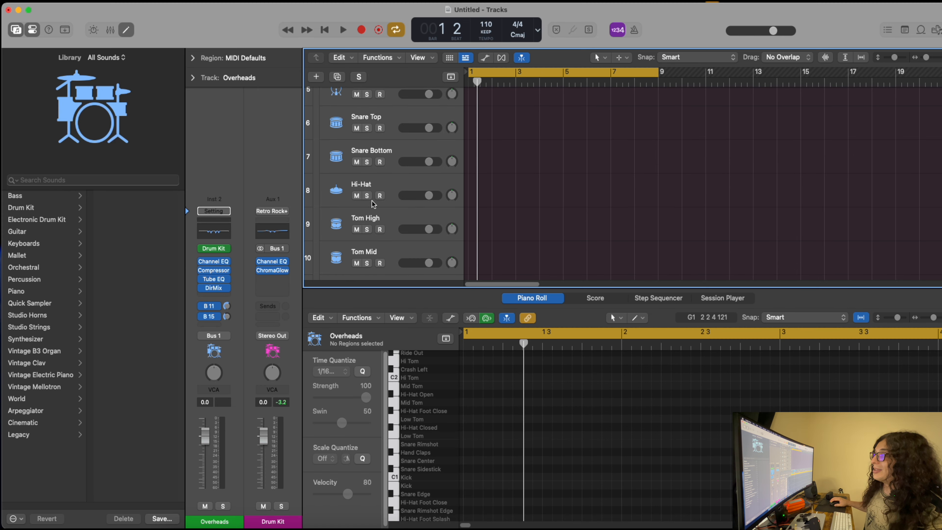
scroll(380, 202, "down", 10)
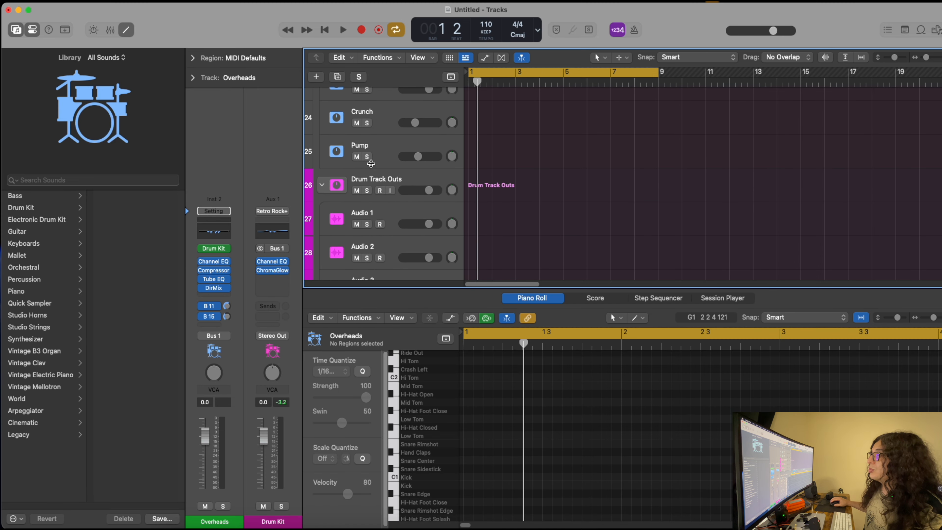
right_click(375, 140)
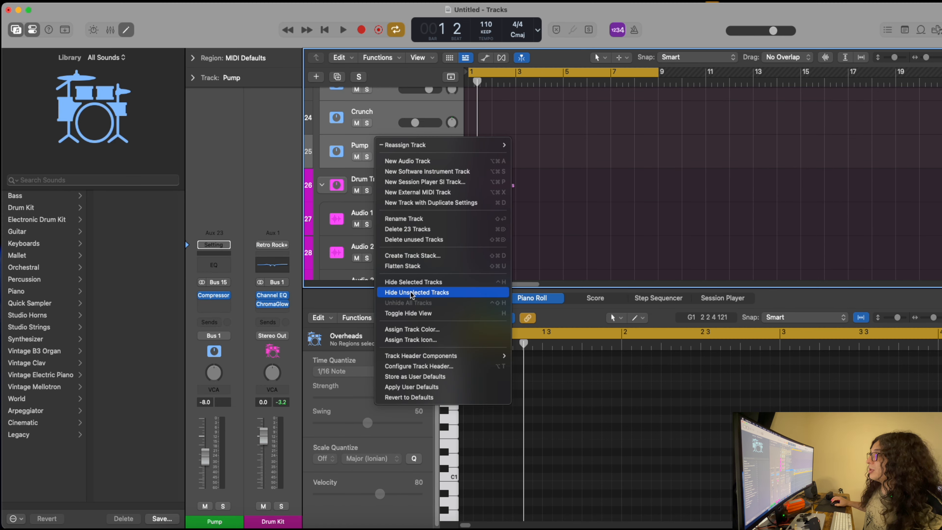
left_click(416, 330)
left_click(663, 327)
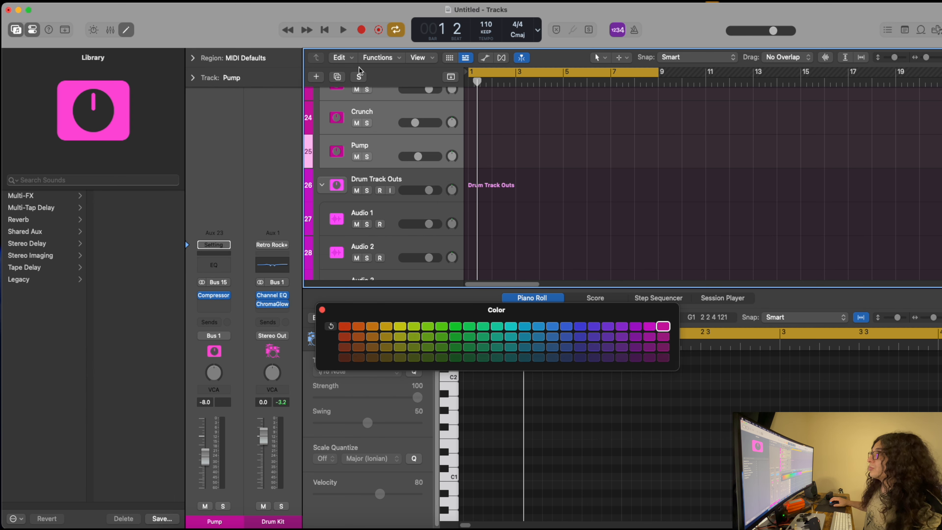
scroll(372, 134, "up", 15)
scroll(372, 135, "up", 3)
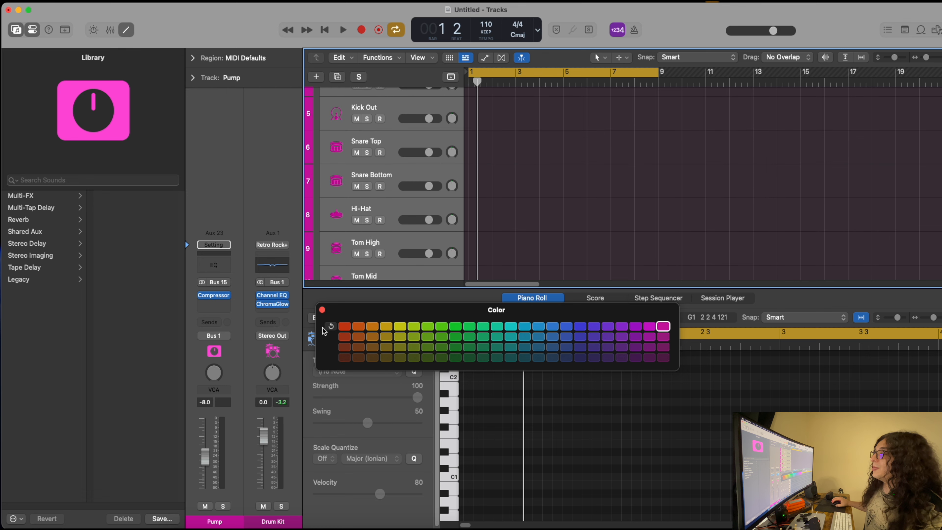
left_click(322, 309)
scroll(352, 172, "up", 5)
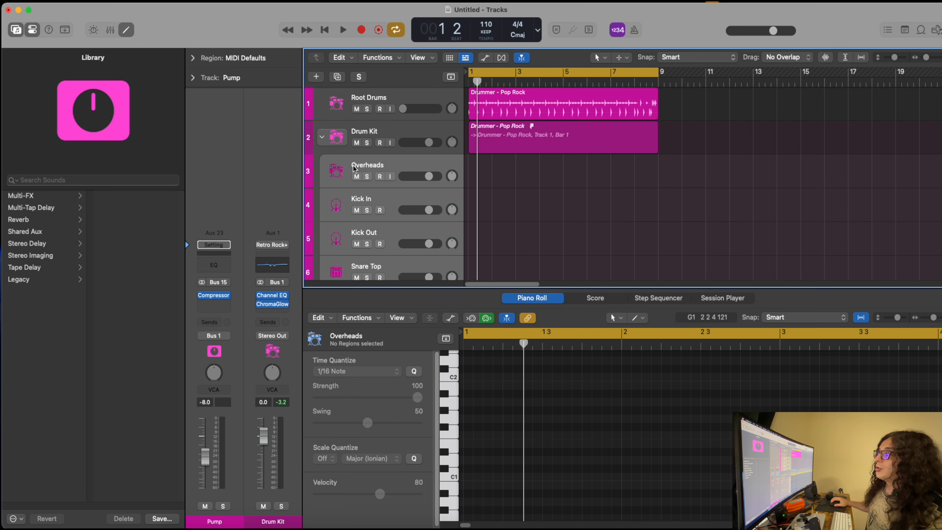
left_click(322, 137)
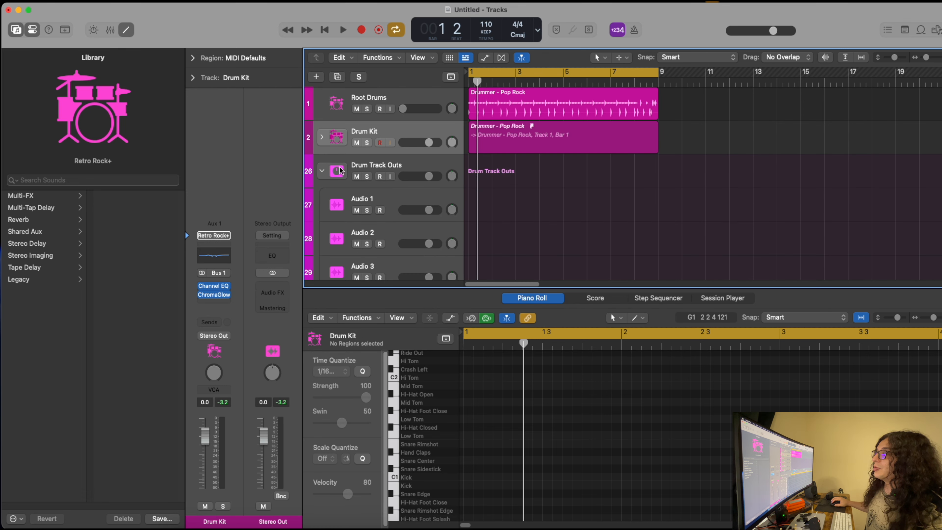
Step: Rename the Audio 1 subtrack as Overheads and Audio 2 as Kick In
double_click(363, 199)
type("O")
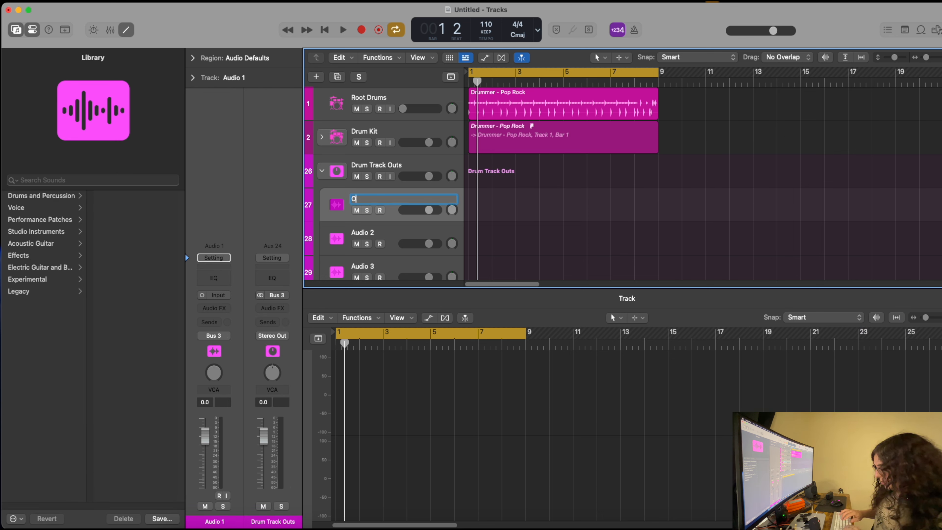
type("verheads")
key("Return")
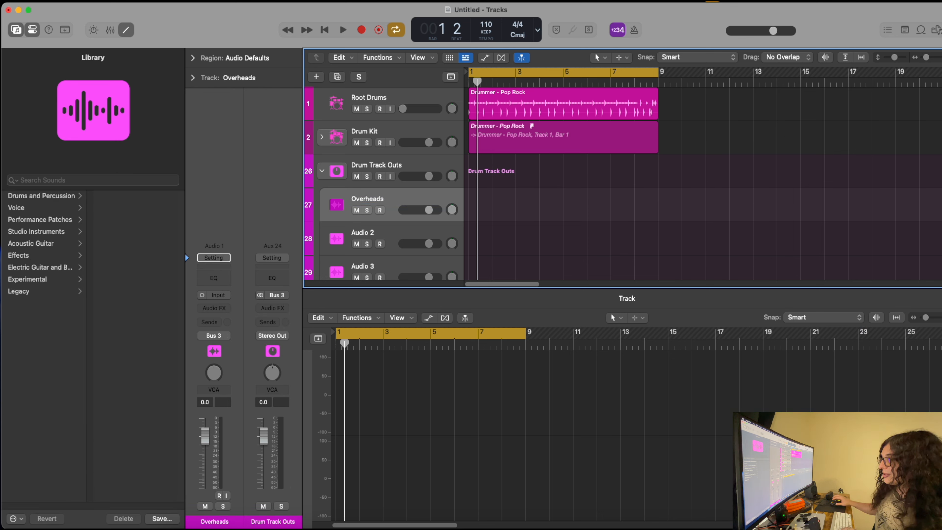
double_click(364, 231)
type("Kick")
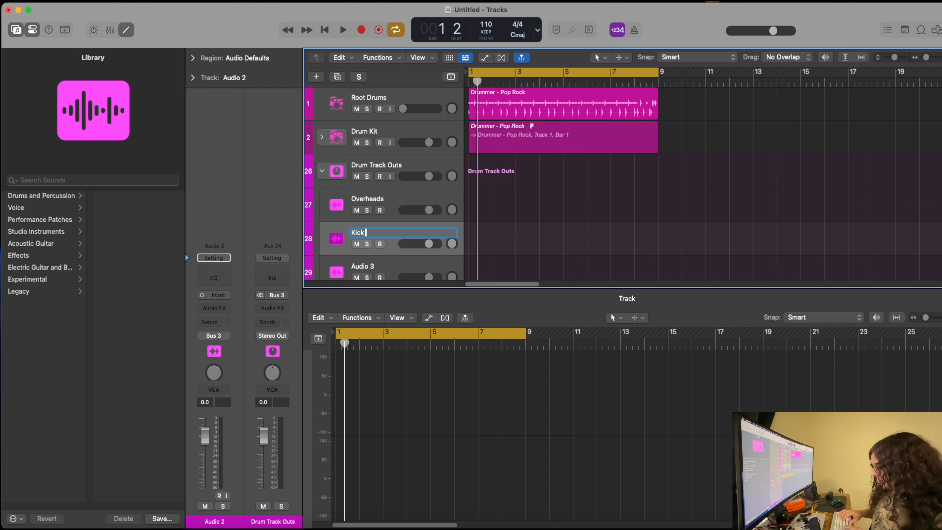
type(" In")
key("Return")
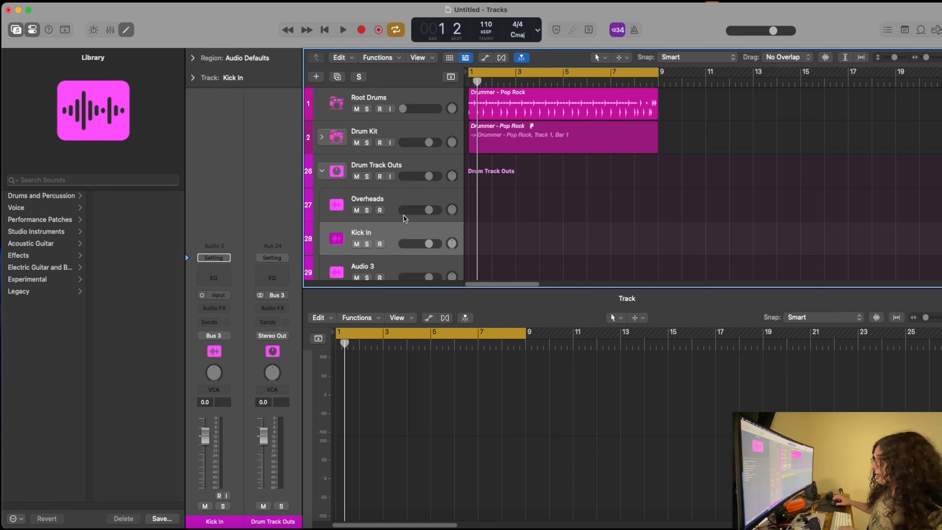
Step: Rename the Audio 3 subtrack of Drum Track Outs as Kick Out
scroll(363, 260, "down", 1)
left_click(367, 278)
left_click(367, 267)
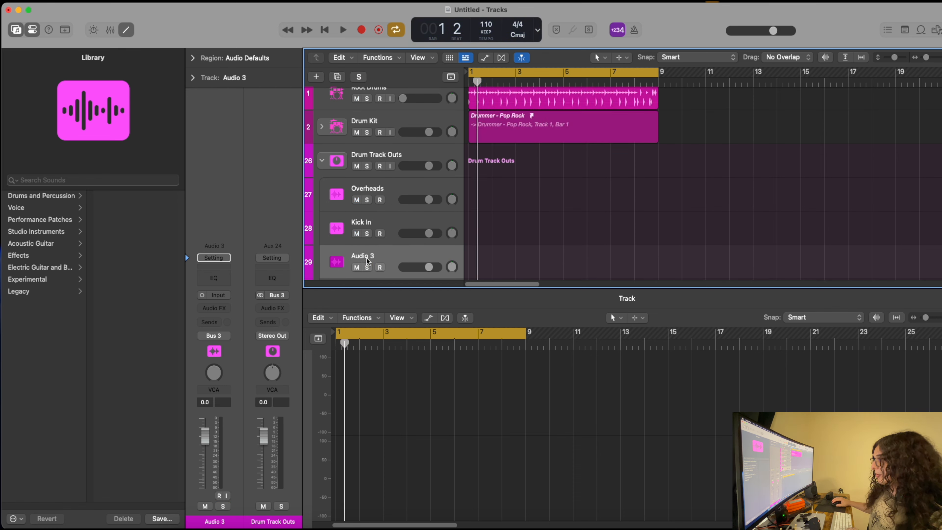
double_click(363, 255)
type("Kick Out")
key("Return")
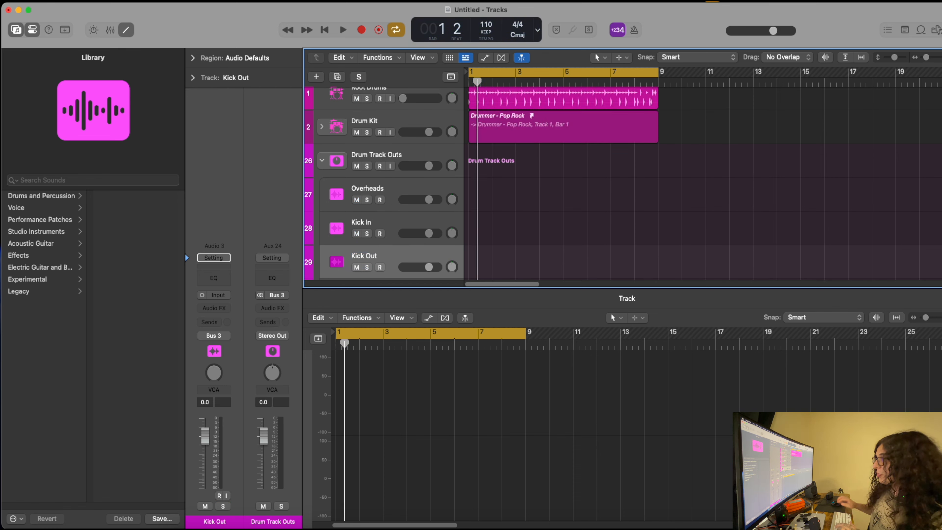
Step: Collapse the Drum Track Outs stack and expand Drum Kit to check which subtrack names follow Kick Out
left_click(330, 162)
left_click(322, 160)
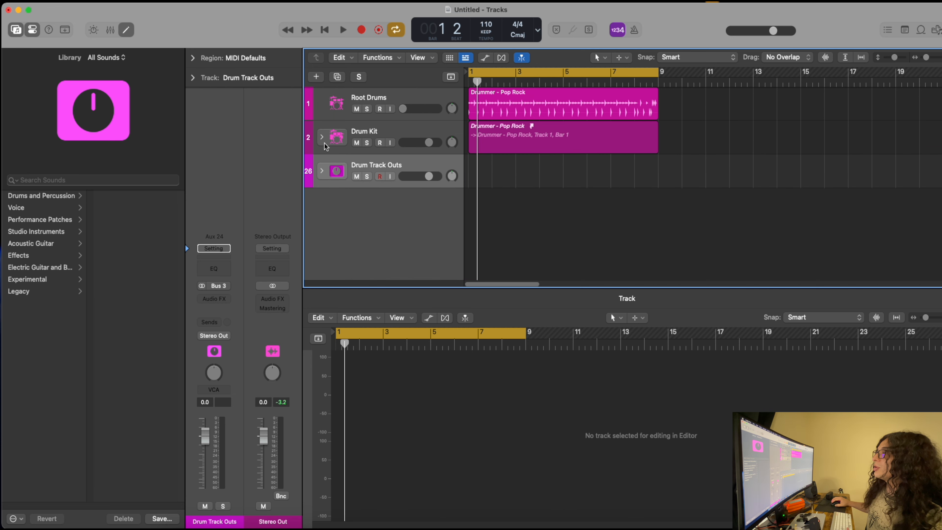
left_click(321, 127)
scroll(380, 181, "down", 2)
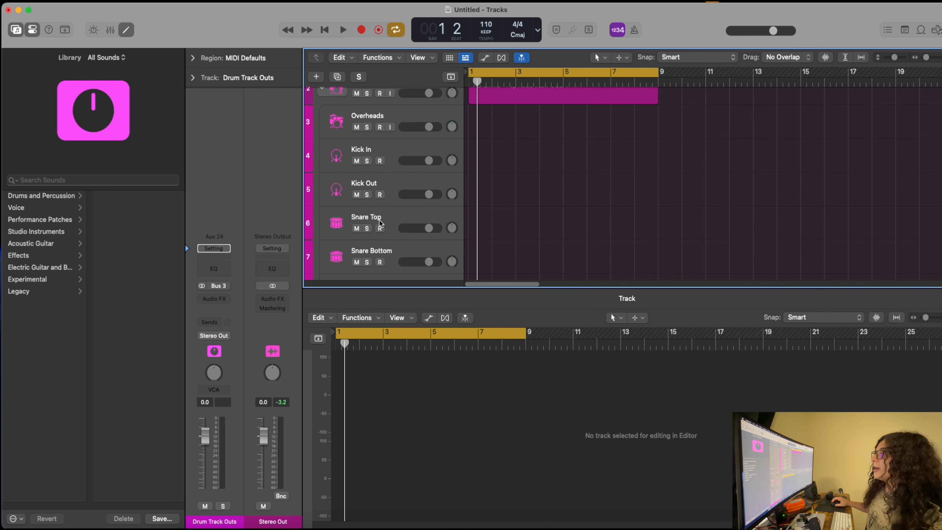
scroll(385, 225, "up", 3)
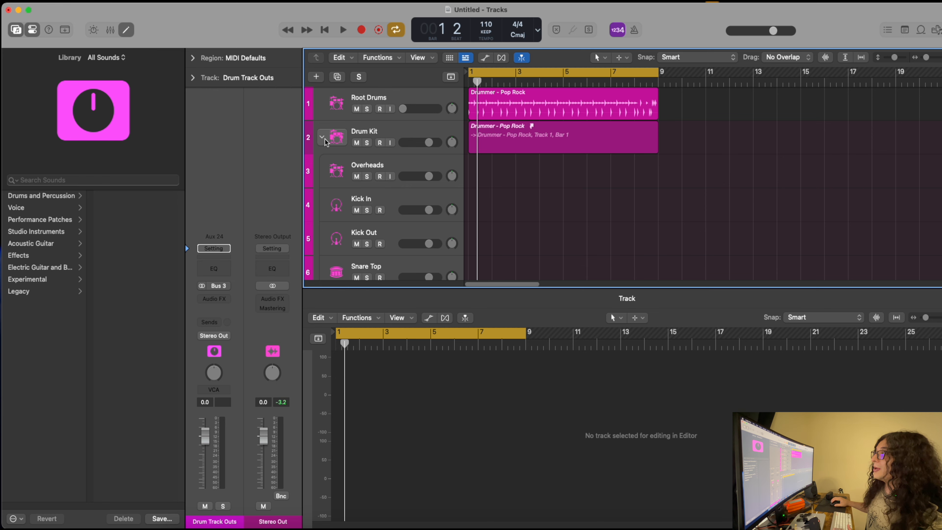
Step: Collapse Drum Kit, expand Drum Track Outs and rename its Audio 4 subtrack as Snare Top
left_click(325, 140)
left_click(322, 171)
scroll(359, 202, "down", 2)
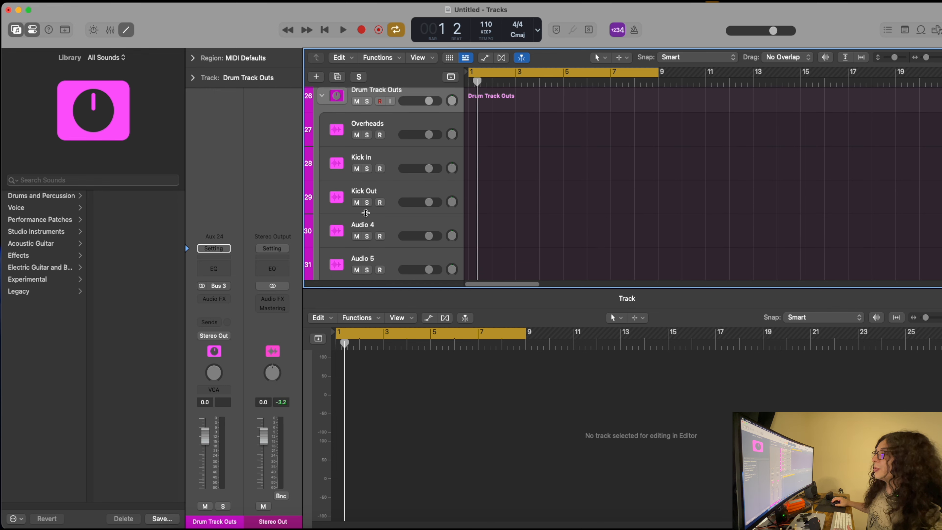
double_click(365, 225)
type("Snare Top")
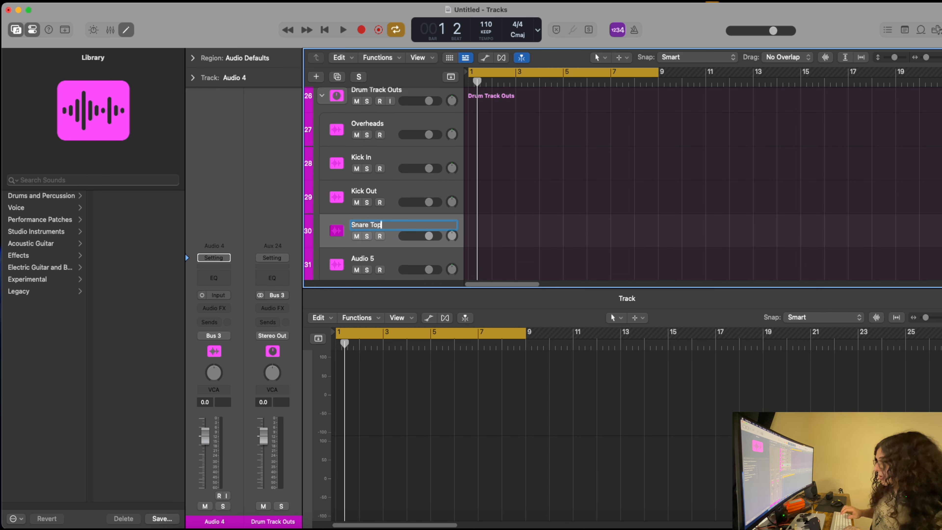
key("Return")
Step: Rename the Audio 5 subtrack as Snare Bottom and the subtrack below it as Hi Hat
double_click(357, 259)
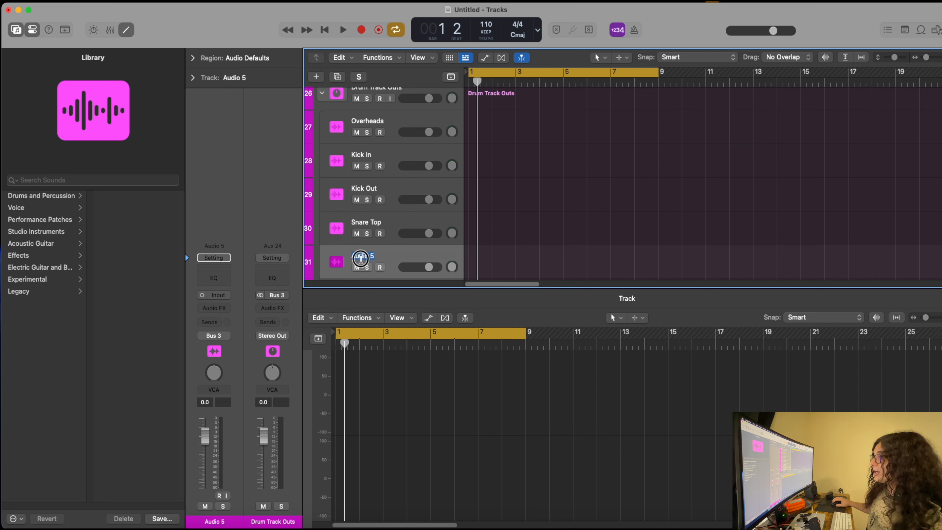
type("Snare Bottom")
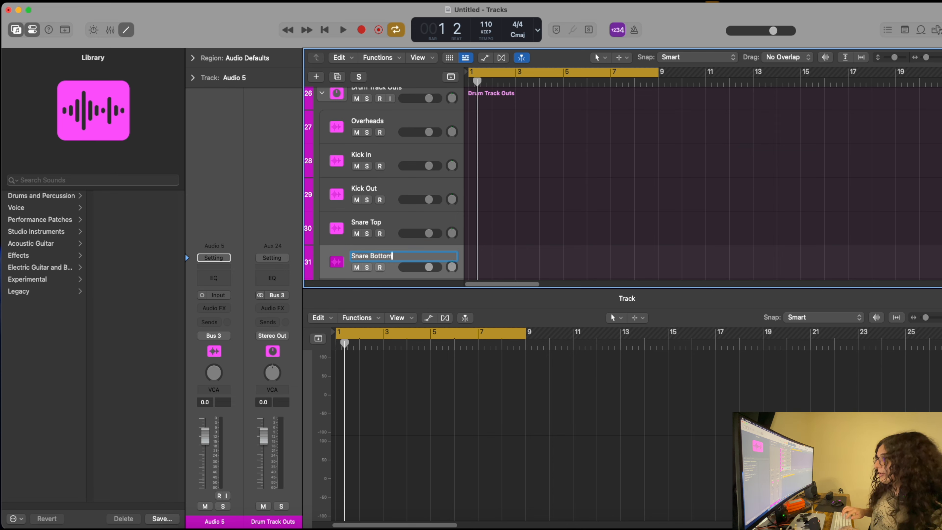
key("Tab")
type("Hi")
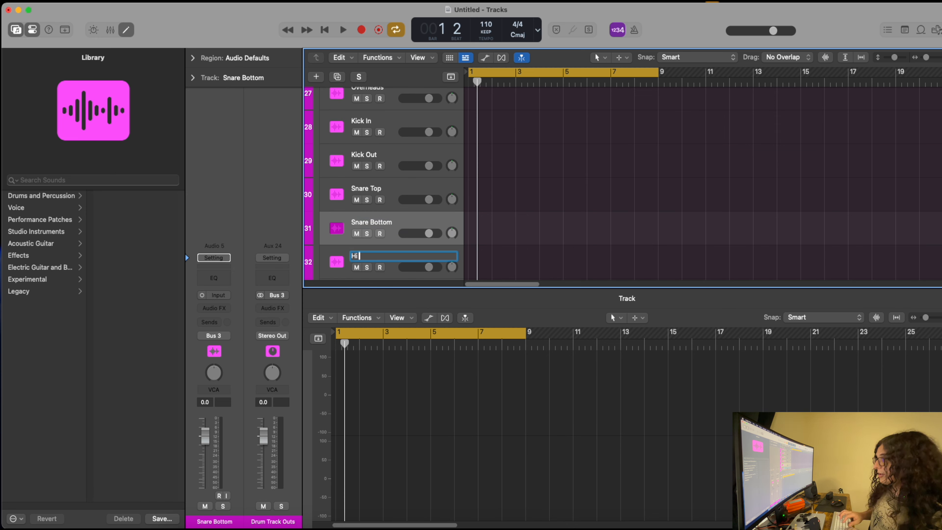
type(" Hat")
key("Tab")
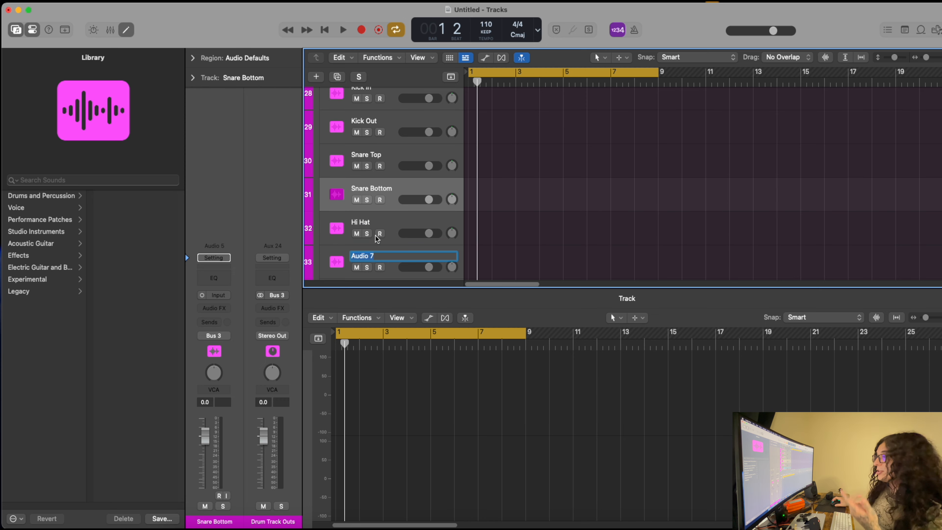
Step: Collapse Drum Track Outs and expand Drum Kit to check which subtrack names follow Hi-Hat
scroll(356, 191, "up", 3)
scroll(354, 188, "up", 3)
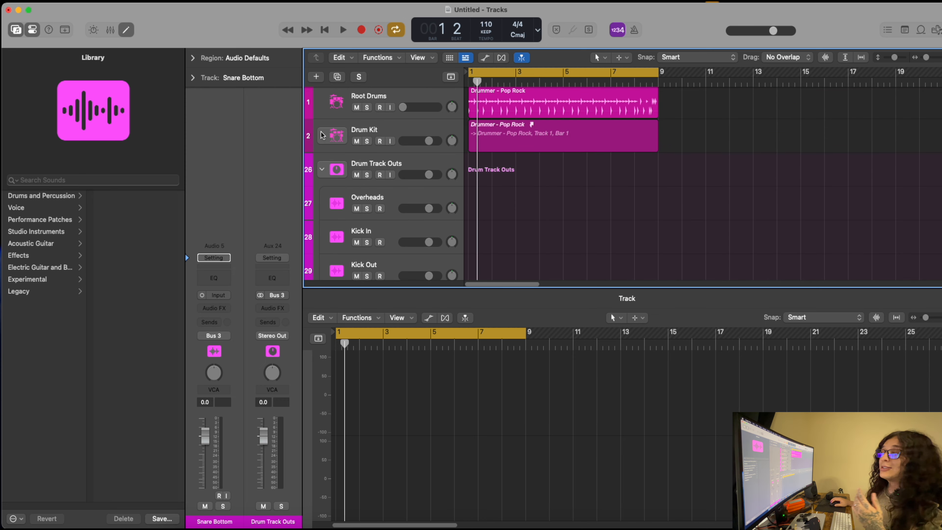
left_click(321, 170)
left_click(321, 143)
scroll(382, 234, "down", 5)
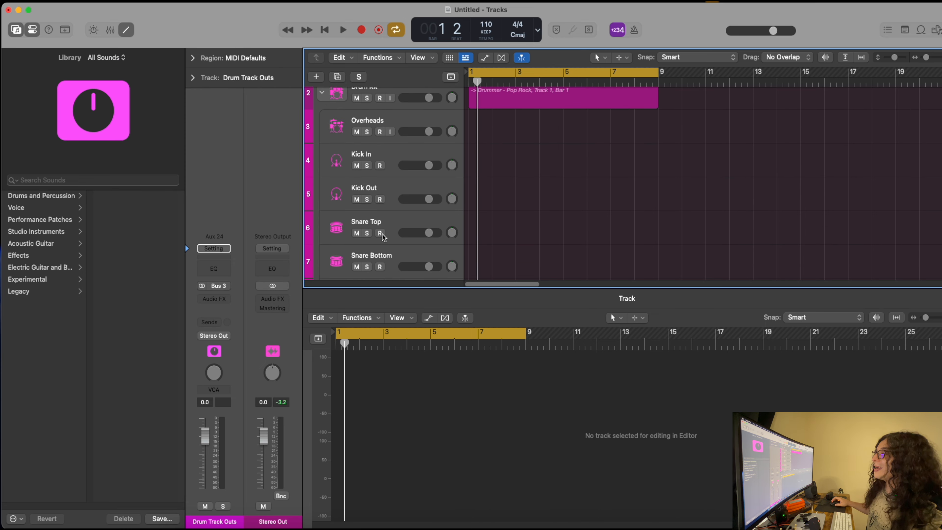
scroll(392, 241, "down", 3)
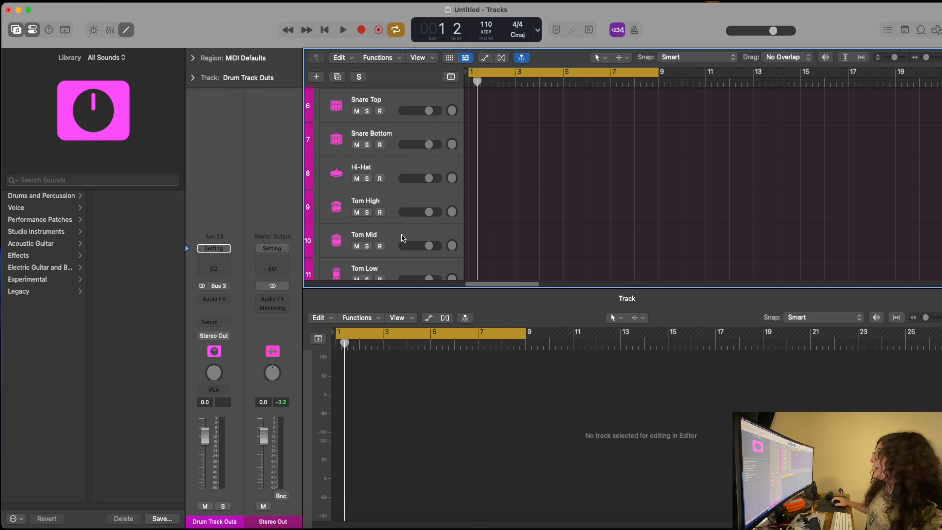
scroll(397, 216, "up", 5)
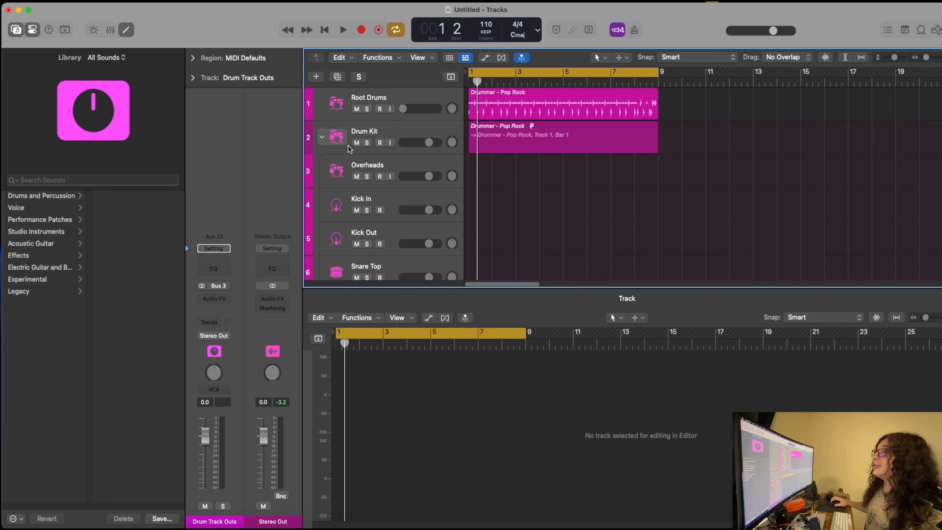
Step: Collapse Drum Kit, expand Drum Track Outs and rename Audio 7 as Tom High and Audio 8 as Tom Mid
left_click(324, 141)
scroll(394, 200, "down", 5)
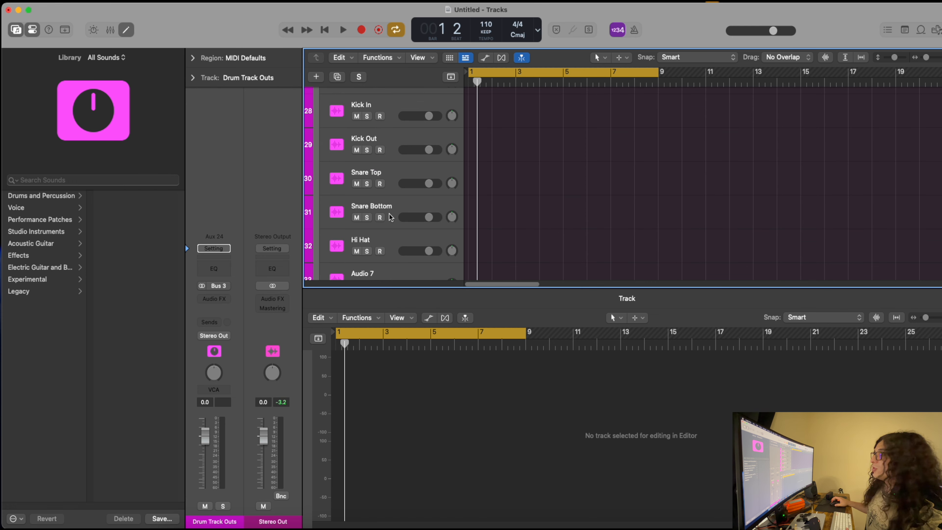
double_click(362, 187)
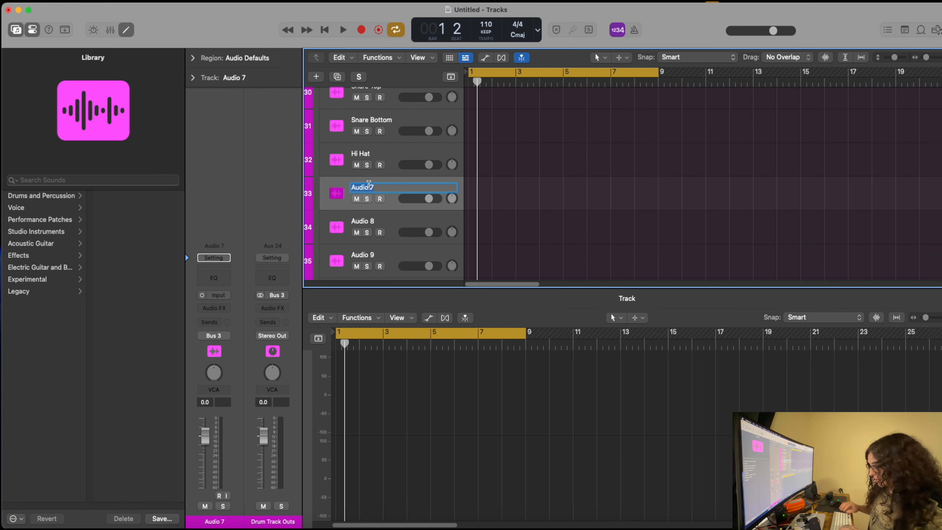
type("Tom High")
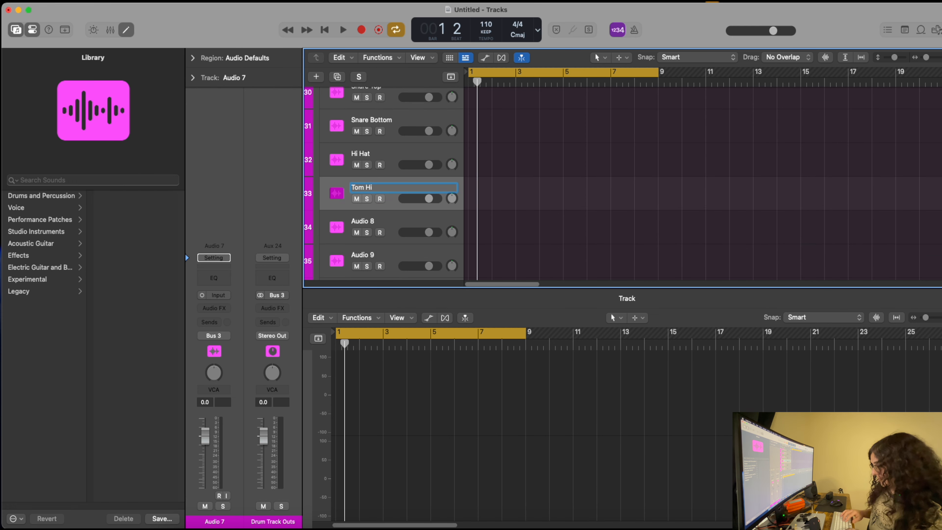
key("Tab")
type("Tom Mi")
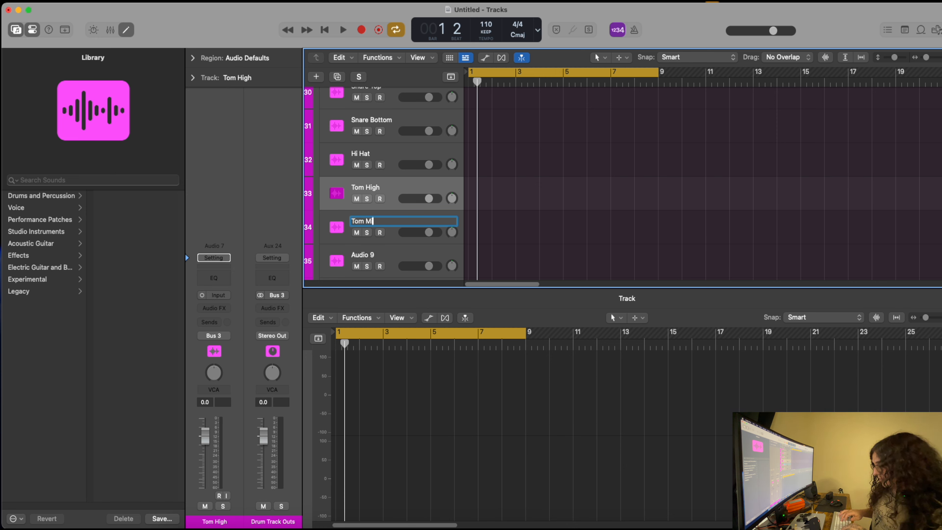
type("d")
key("Tab")
Step: Rename the Audio 9 subtrack as Tom low and delete the selected Tom High subtrack
type("Tom")
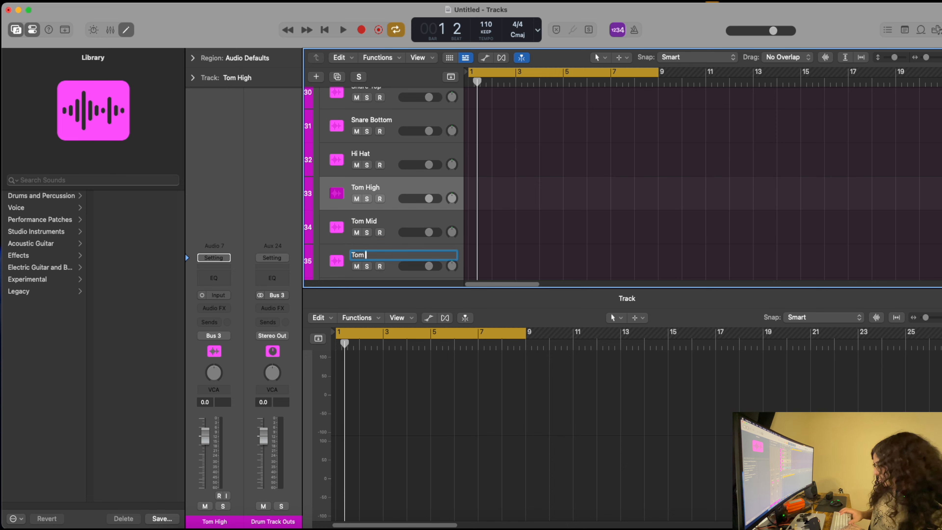
type(" low")
key("Return")
key("BackSpace")
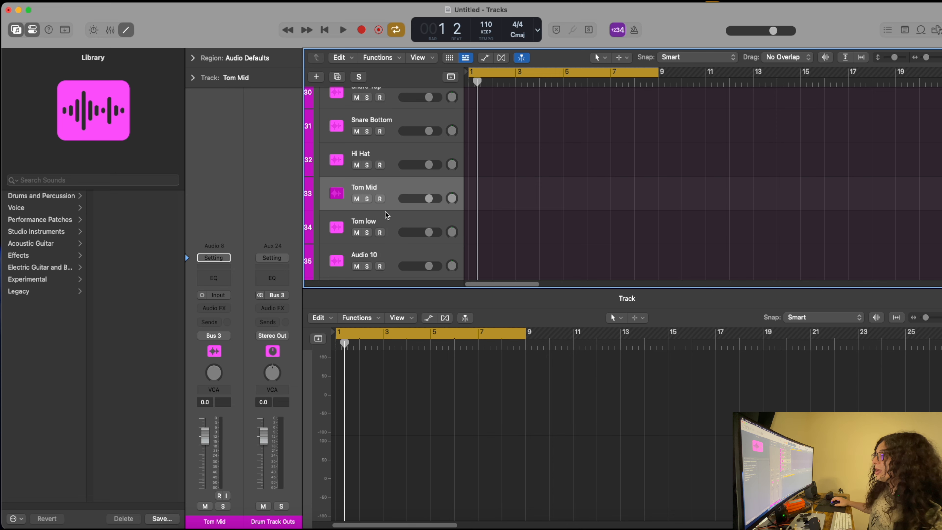
Step: Correct the capitalization of the Tom low subtrack's name to Tom Low
left_click(376, 224)
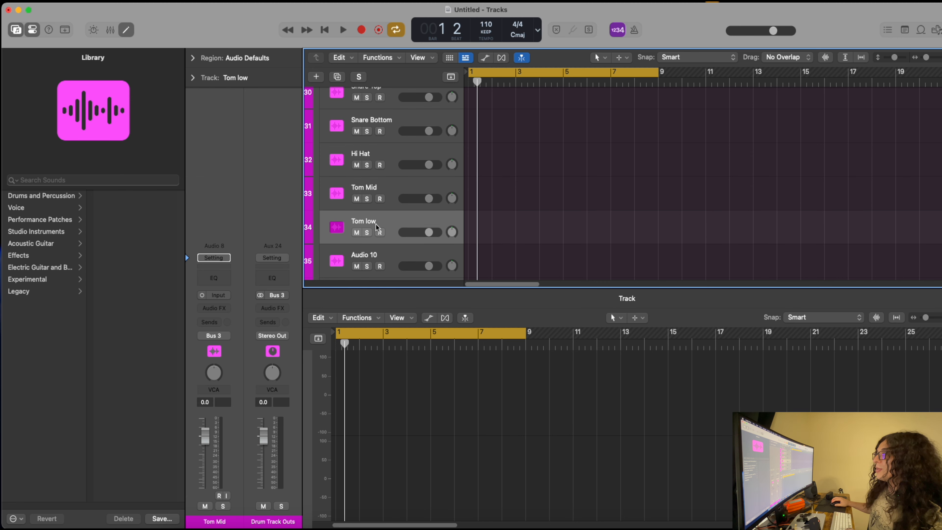
double_click(378, 220)
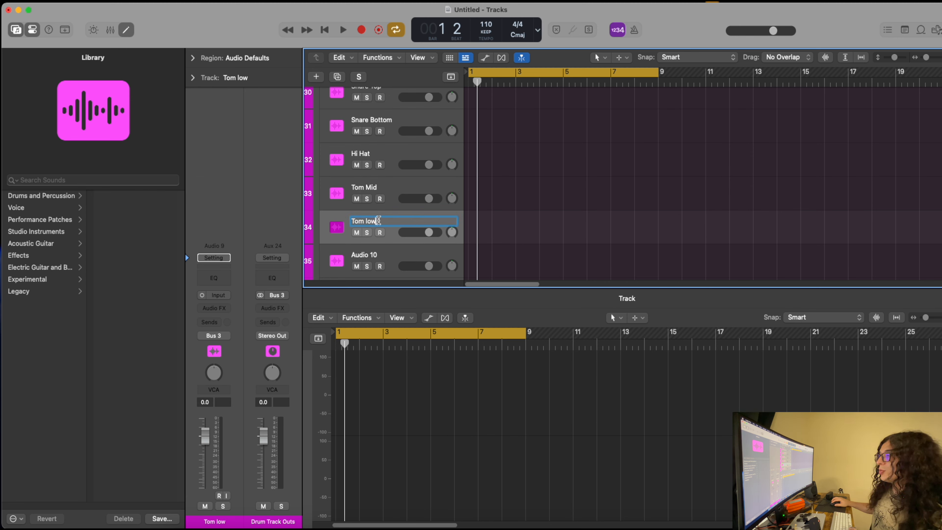
key("BackSpace")
key("BackSpace")
key("BackSpace")
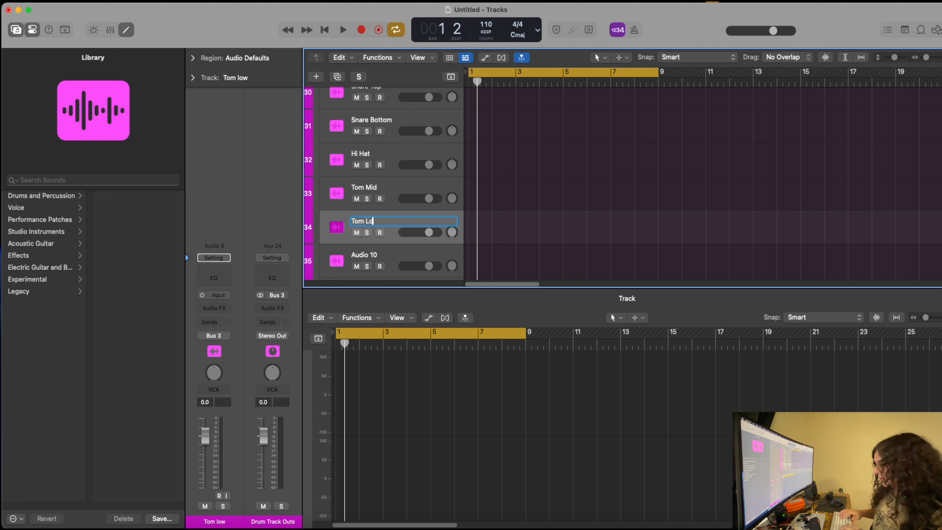
type("Low")
key("Return")
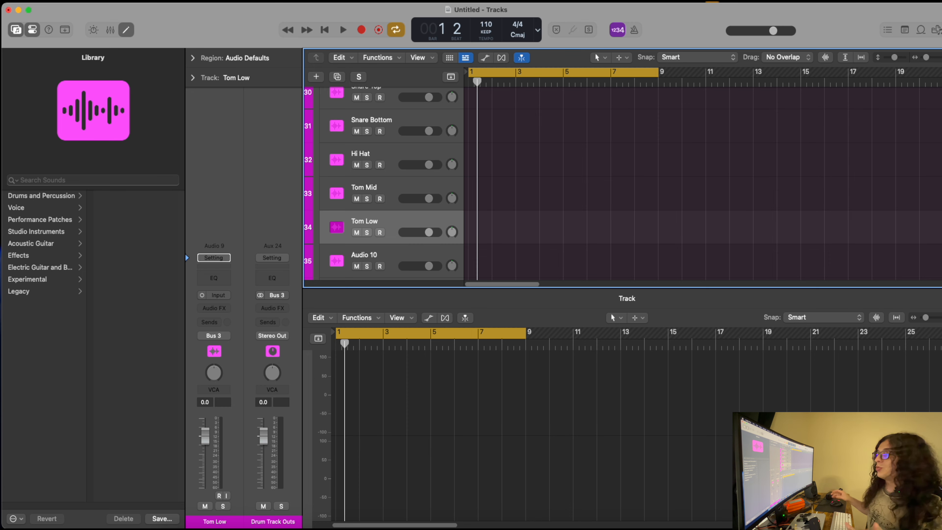
Step: Collapse Drum Track Outs and expand Drum Kit to check which subtrack names follow Tom Low
scroll(385, 224, "up", 8)
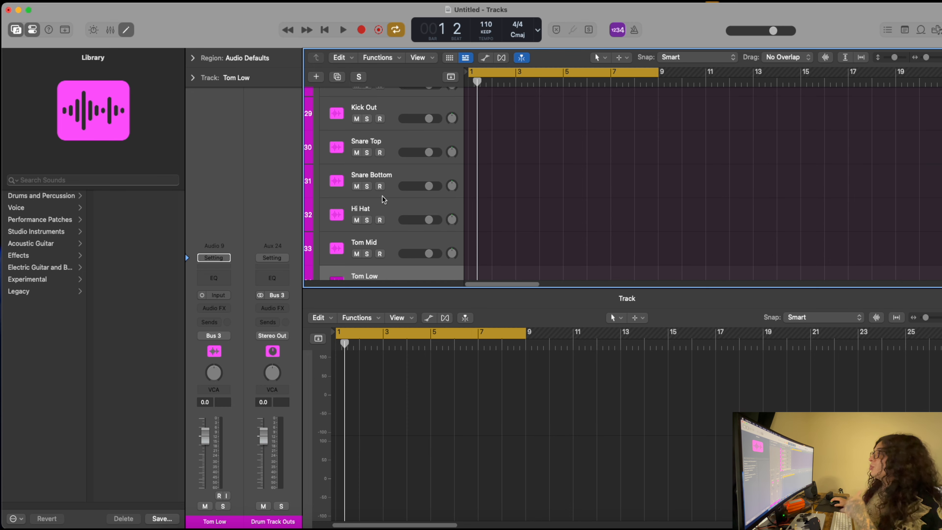
left_click(322, 171)
left_click(321, 138)
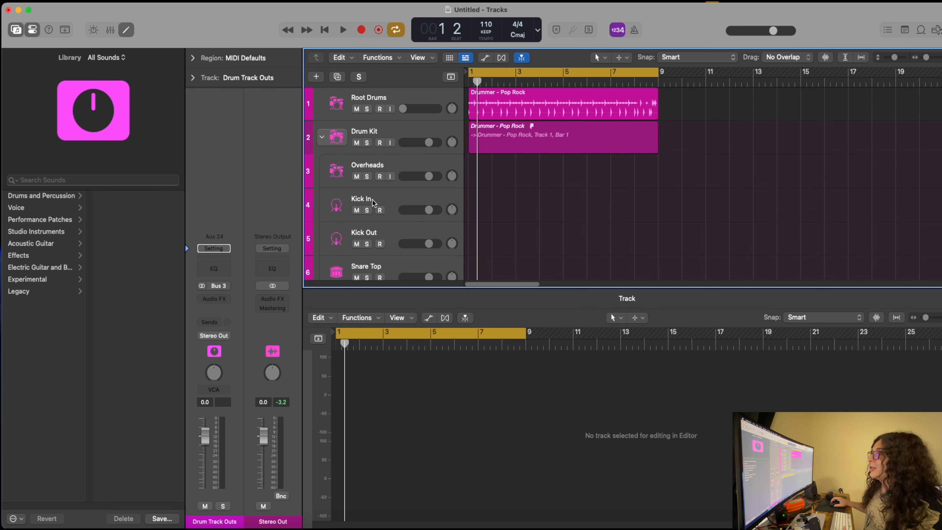
scroll(391, 199, "down", 8)
scroll(393, 198, "down", 6)
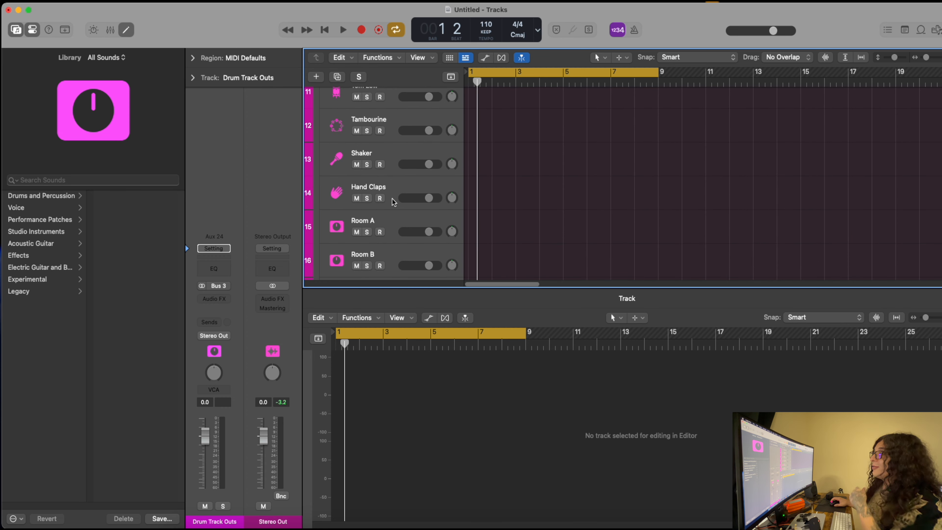
scroll(391, 179, "up", 2)
scroll(392, 163, "up", 3)
scroll(386, 173, "down", 2)
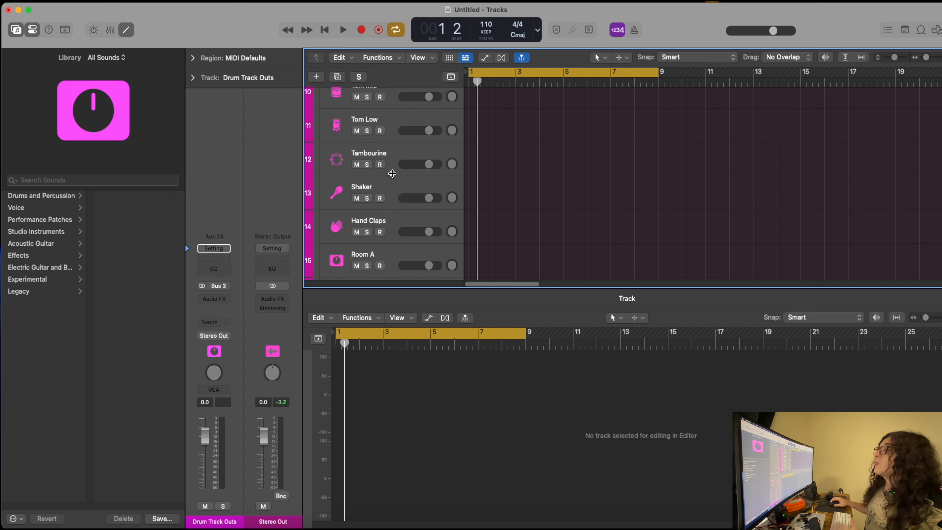
scroll(383, 174, "up", 10)
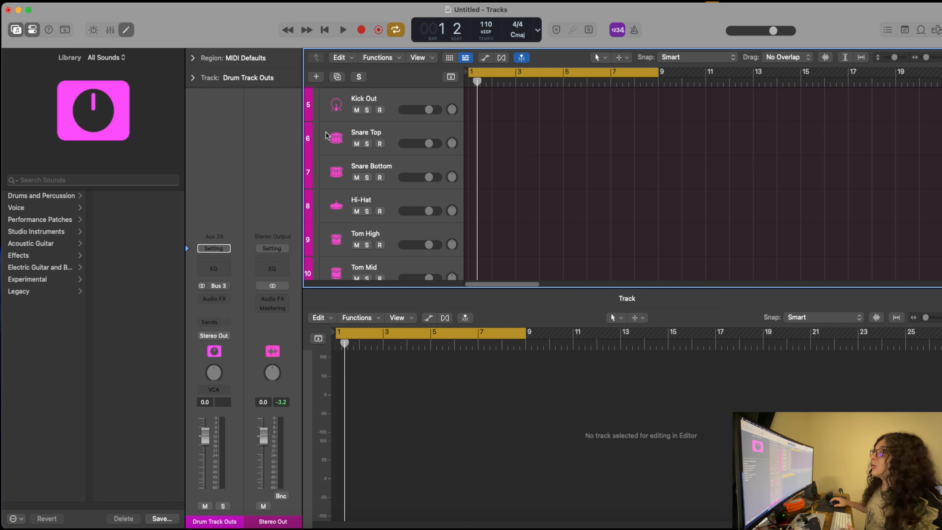
Step: Collapse Drum Kit, expand Drum Track Outs and rename its Audio 10 subtrack as Tambourine
left_click(322, 137)
left_click(322, 171)
scroll(374, 207, "down", 5)
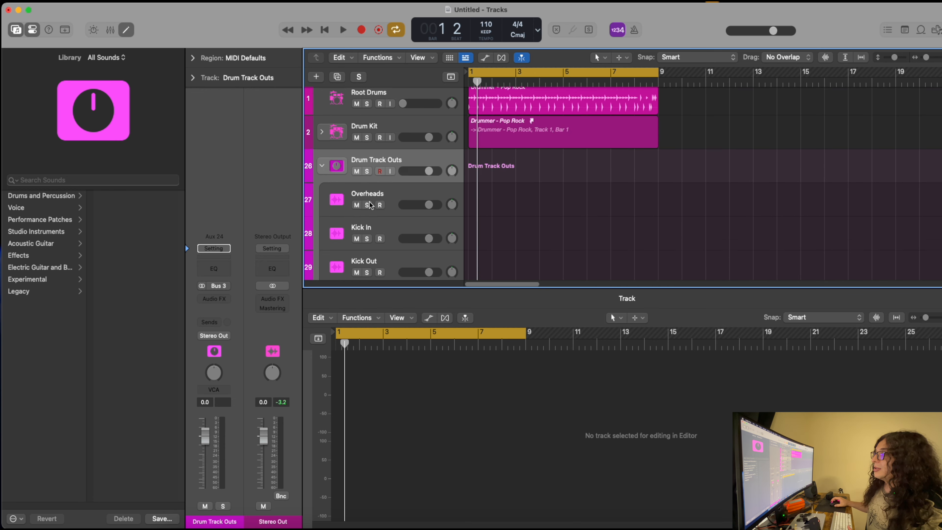
scroll(384, 219, "down", 2)
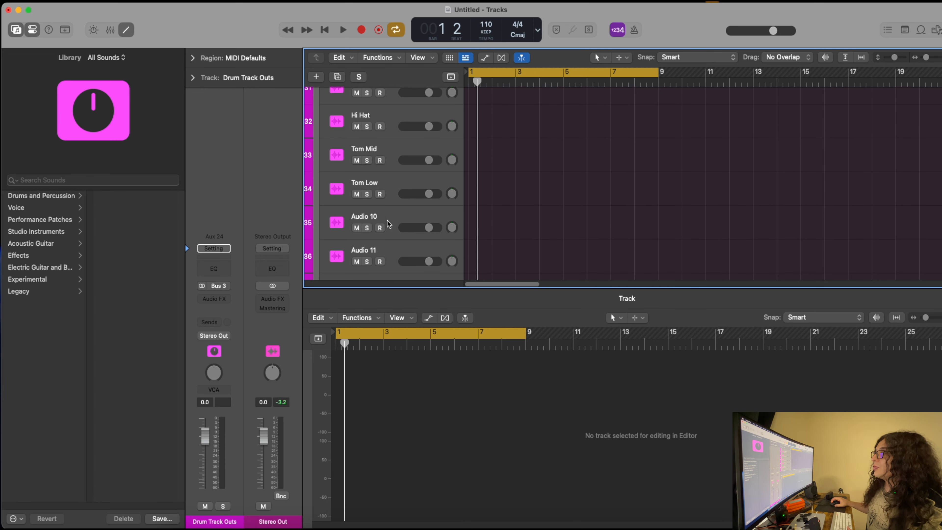
double_click(363, 218)
type("Tambour")
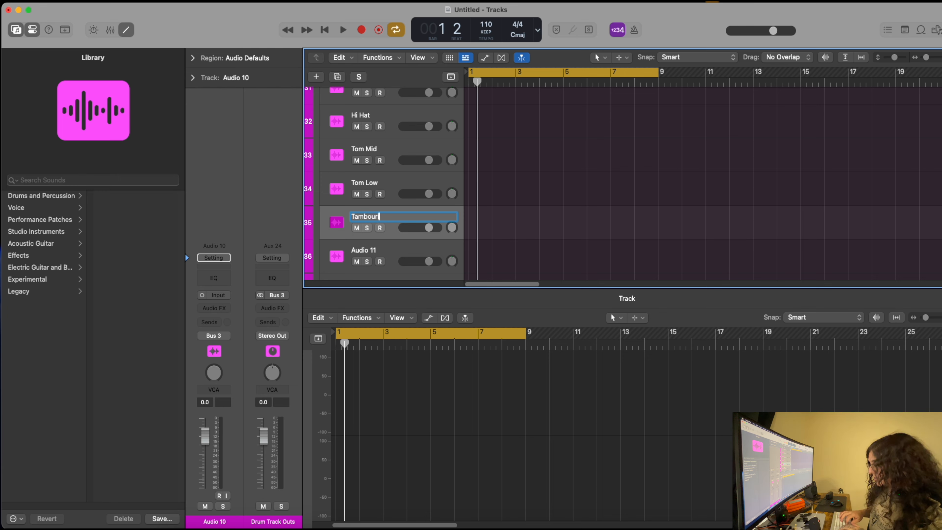
type("ine")
key("Tab")
Step: Rename the Audio 11 subtrack as Shaker and the subtrack below it as Hand Claps
type("Shaker")
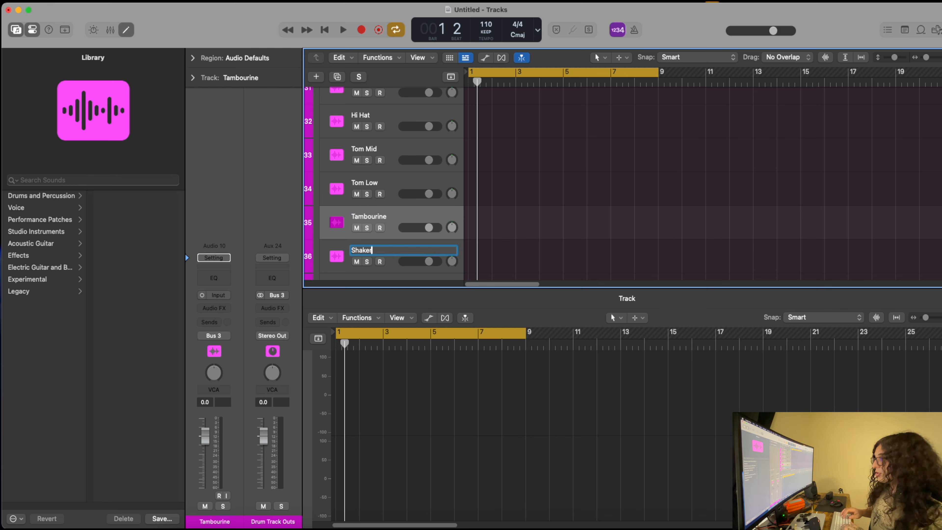
key("Tab")
type("Hand")
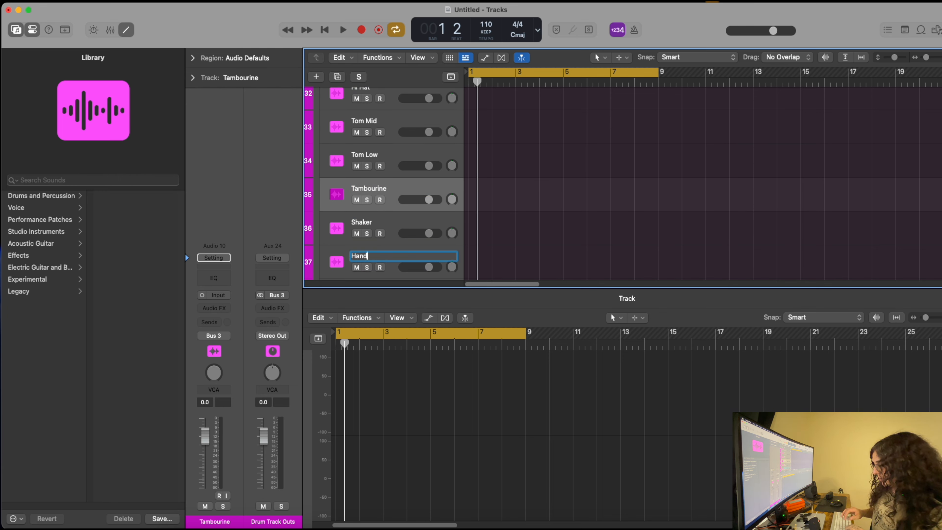
type(" Claps")
key("Return")
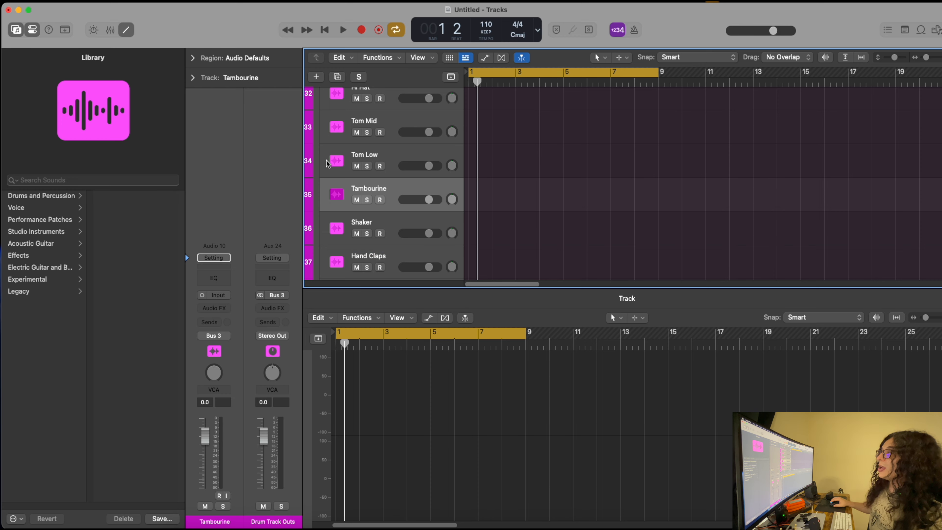
Step: Collapse Drum Track Outs, examine the Drum Kit subtracks that follow Hand Claps, and collapse Drum Kit
scroll(335, 174, "up", 5)
scroll(334, 172, "up", 1)
left_click(322, 170)
left_click(322, 138)
scroll(360, 192, "down", 6)
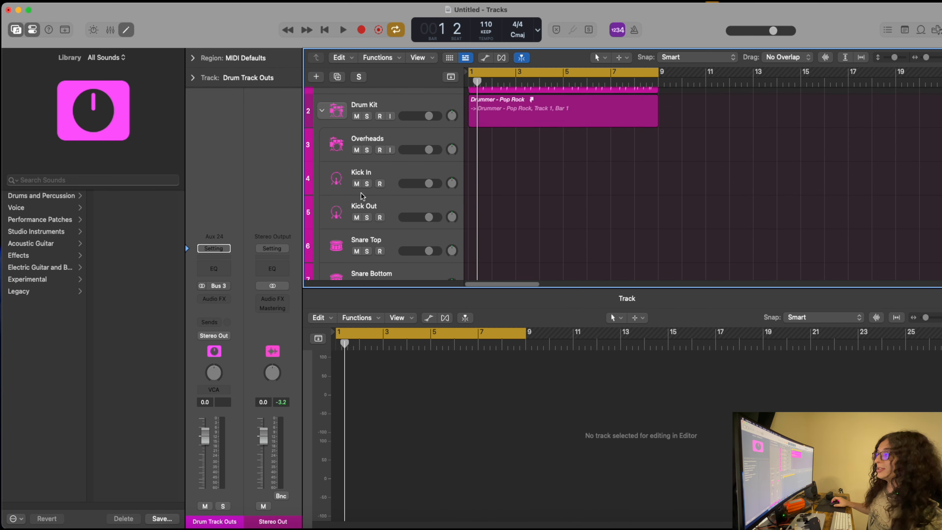
scroll(358, 189, "down", 4)
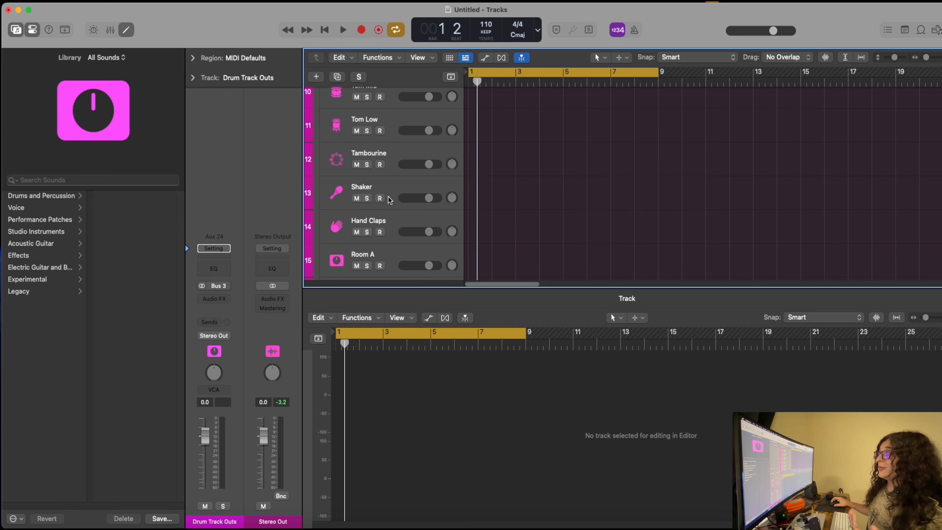
scroll(391, 199, "down", 1)
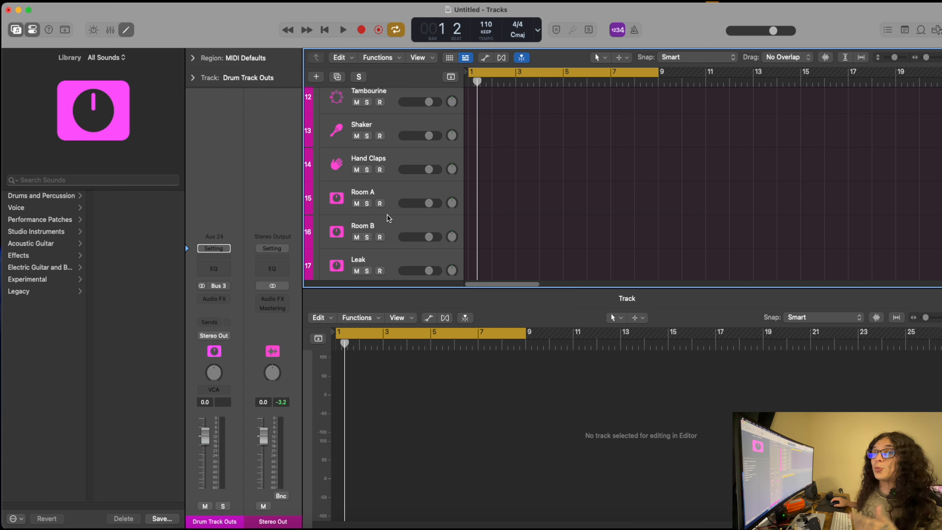
scroll(371, 186, "up", 10)
left_click(321, 138)
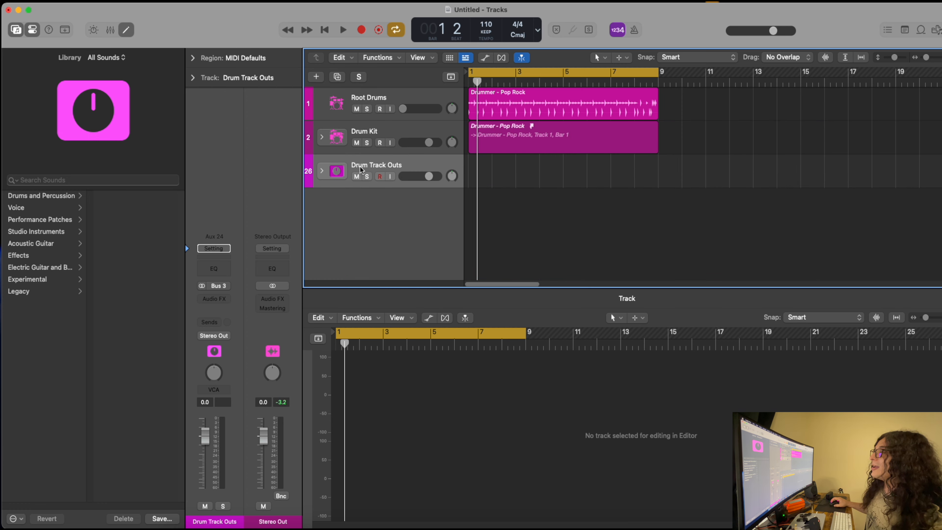
Step: Expand Drum Track Outs and rename its Audio 13, Audio 14 and Audio 15 subtracks as Room A, Room B and Leak
left_click(322, 171)
scroll(386, 196, "down", 8)
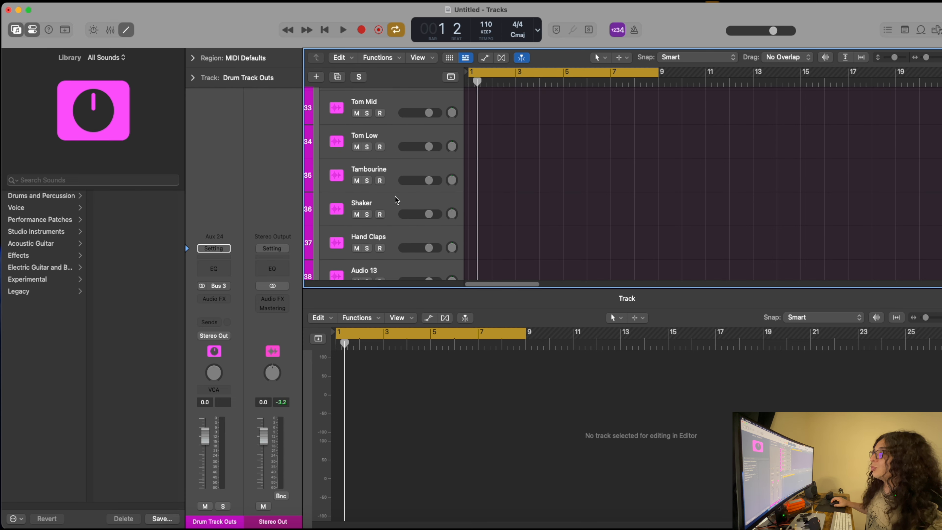
scroll(396, 200, "down", 3)
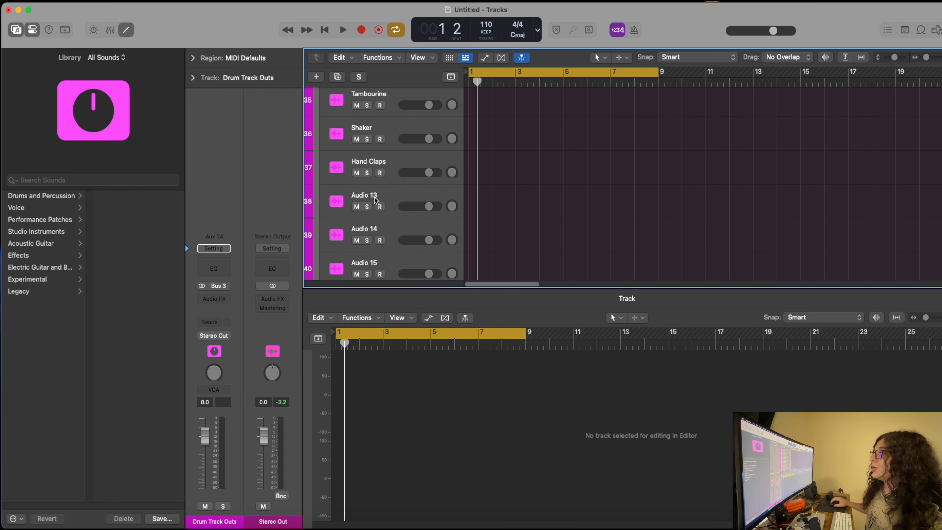
double_click(372, 196)
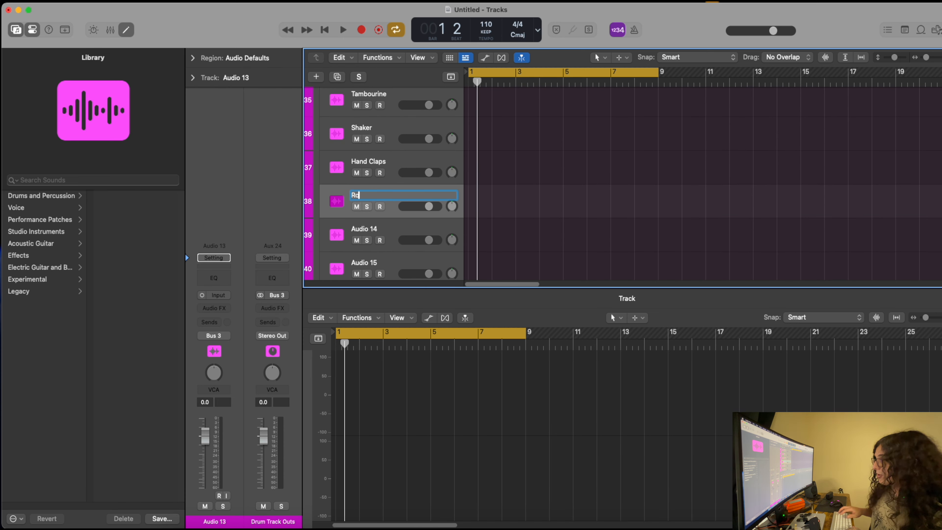
type("Room A")
key("Tab")
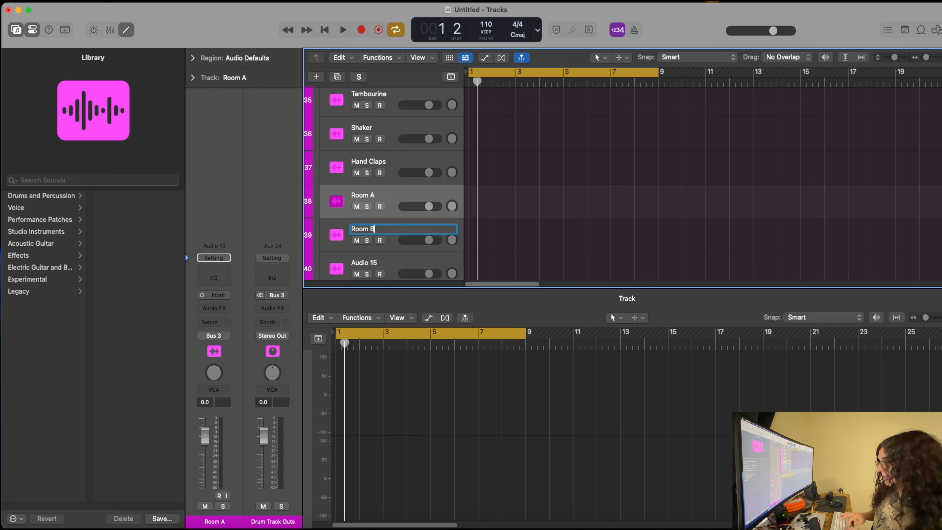
key("Tab")
type("Leak")
key("Return")
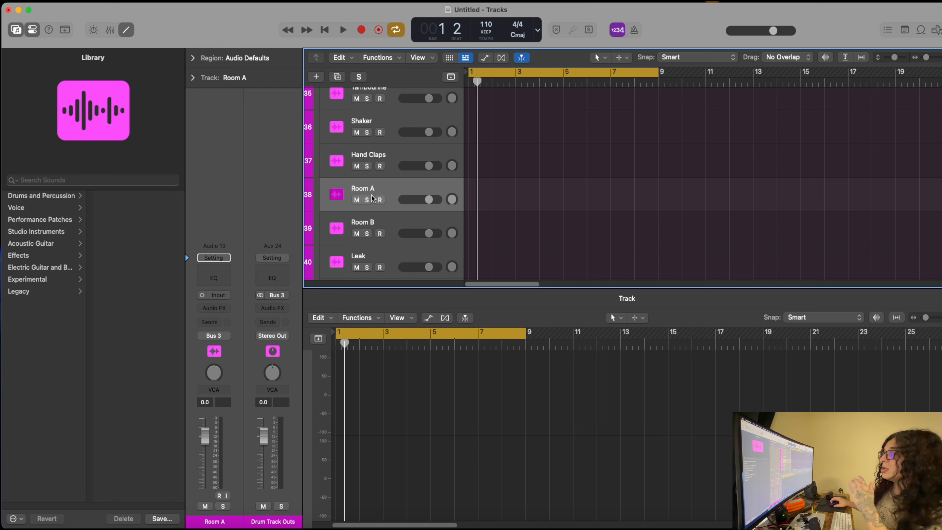
Step: Collapse Drum Track Outs, expand Drum Kit to check which subtrack names follow Leak, and collapse Drum Kit
scroll(359, 184, "up", 20)
left_click(325, 138)
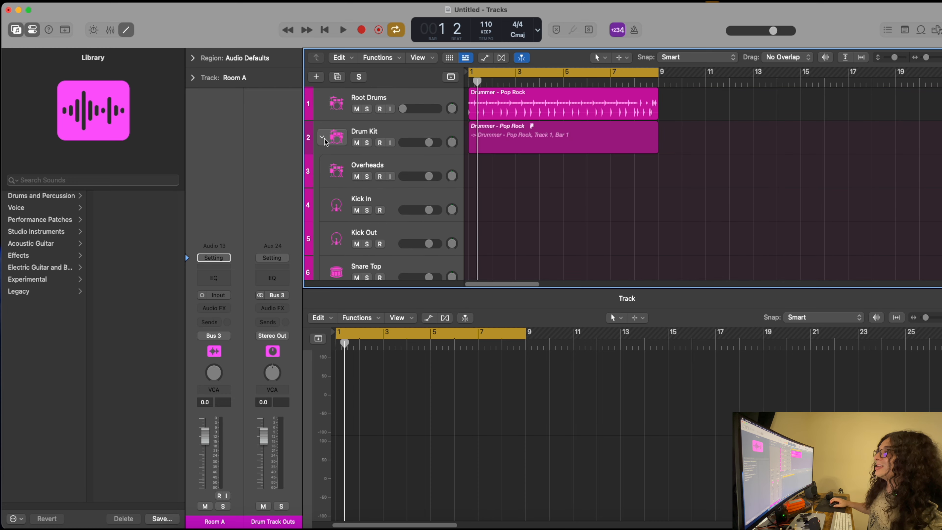
left_click(319, 170)
scroll(367, 202, "down", 10)
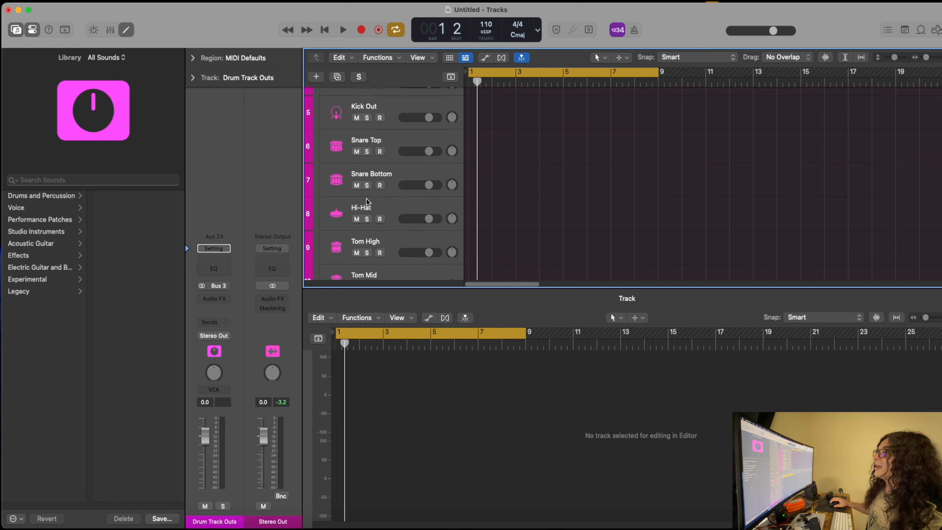
scroll(367, 202, "down", 8)
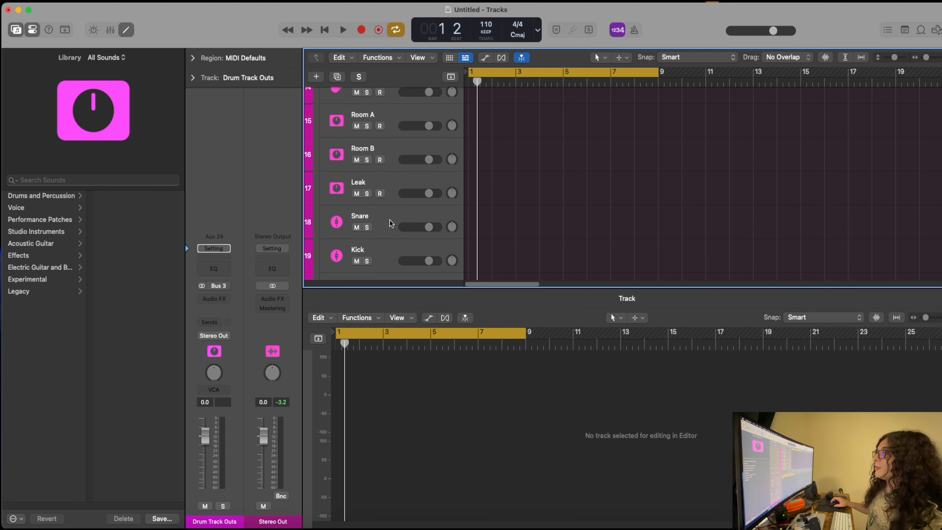
scroll(391, 208, "down", 2)
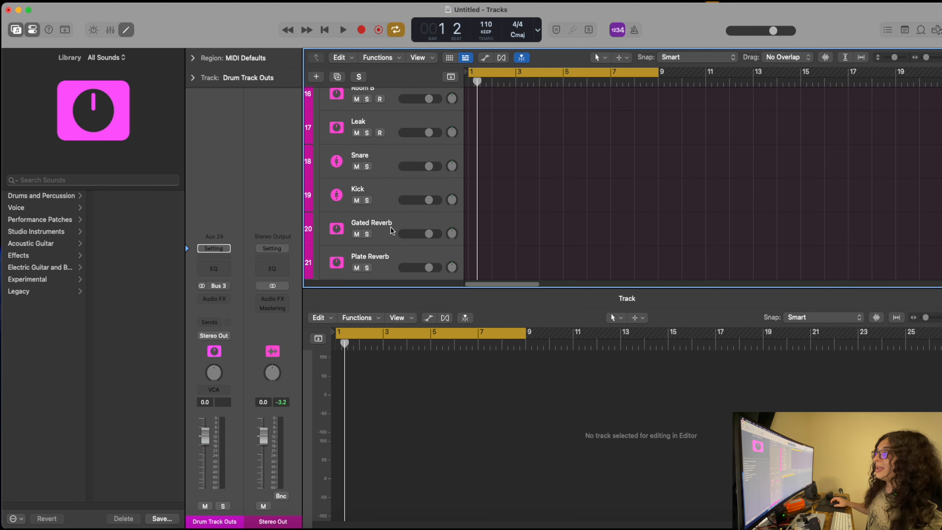
scroll(374, 180, "up", 20)
left_click(323, 137)
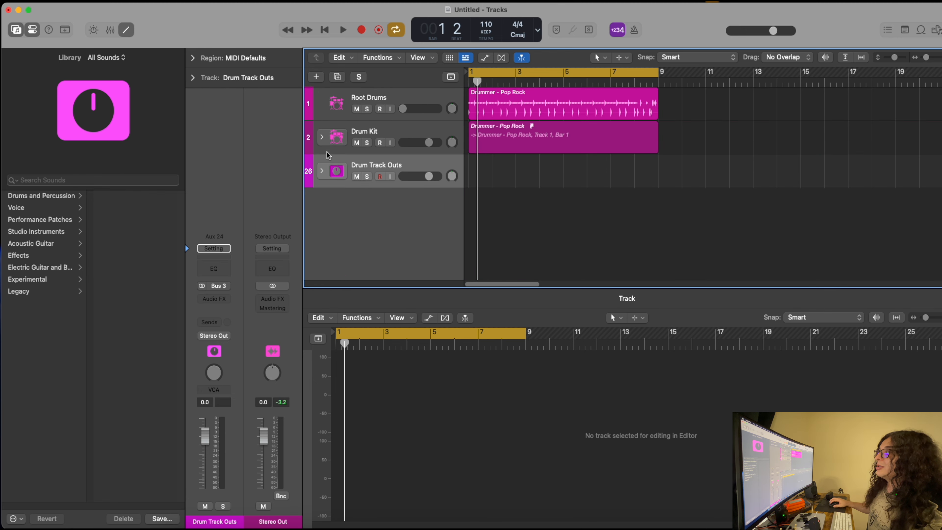
Step: Expand Drum Track Outs and rename its Audio 16, Audio 17 and Audio 18 subtracks as Snare, Kick and Gated Reverb
left_click(321, 170)
scroll(379, 230, "down", 10)
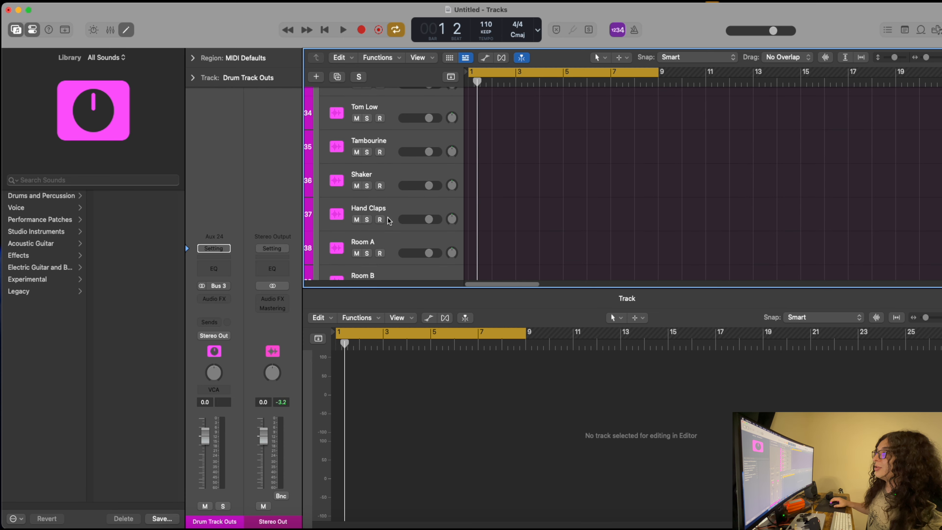
scroll(380, 234, "down", 3)
double_click(369, 208)
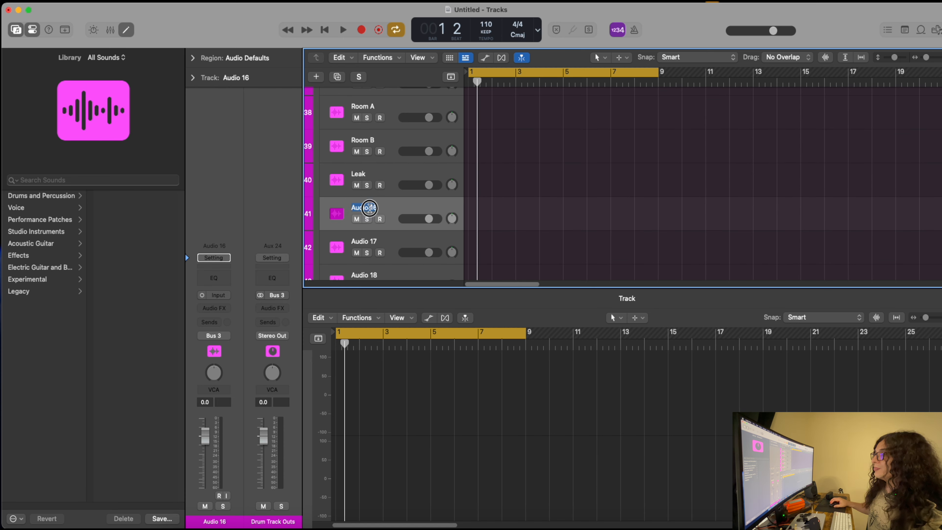
type("Snare")
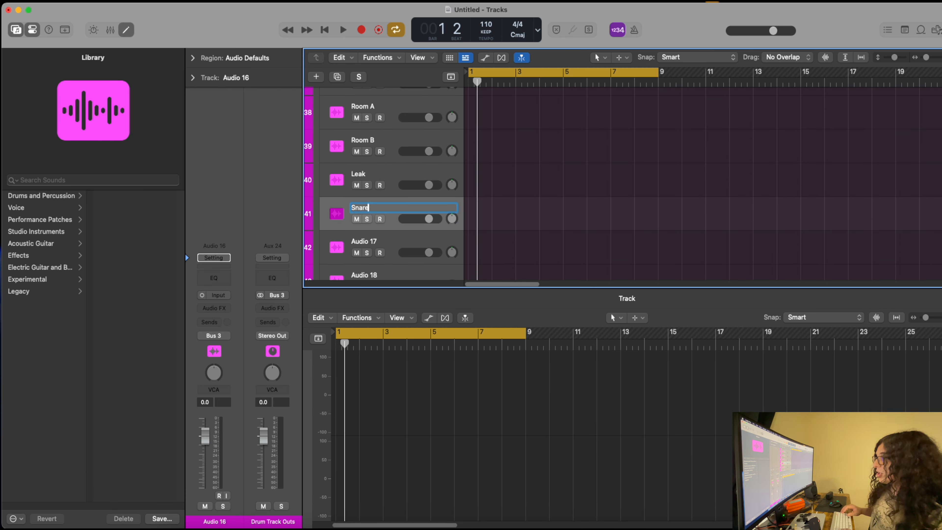
key("Tab")
type("K")
key("Tab")
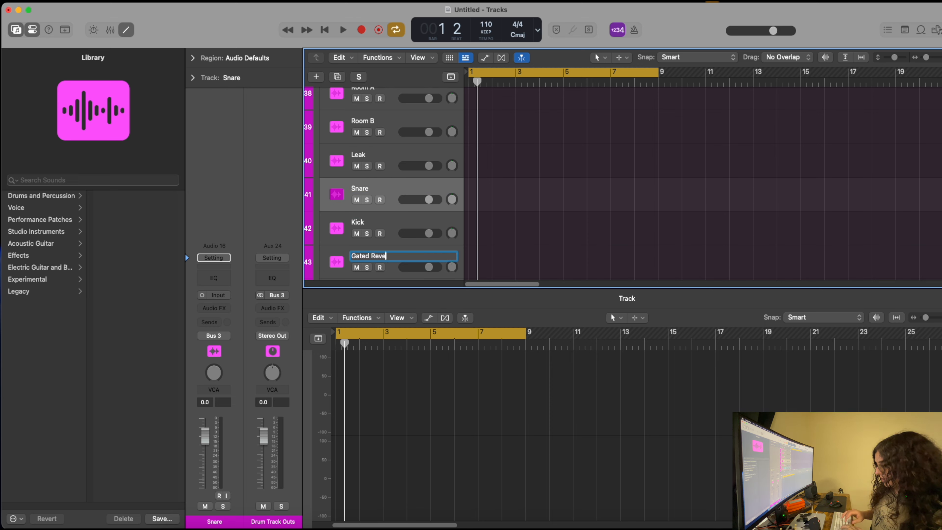
type("Gated Reverb")
key("Return")
Step: Collapse Drum Track Outs, check the Drum Kit subtrack names that follow Gated Reverb, and collapse Drum Kit
scroll(367, 197, "up", 12)
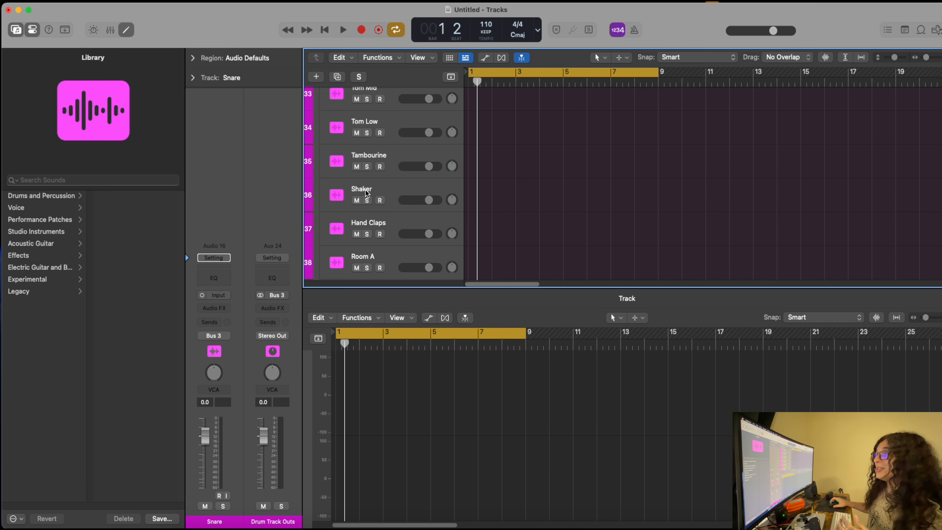
left_click(323, 138)
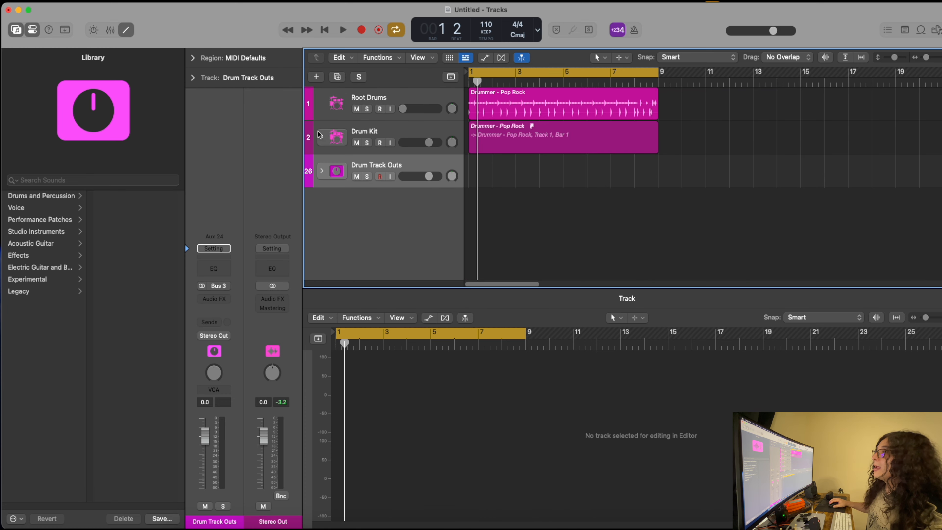
left_click(323, 139)
scroll(396, 226, "down", 10)
scroll(396, 228, "down", 8)
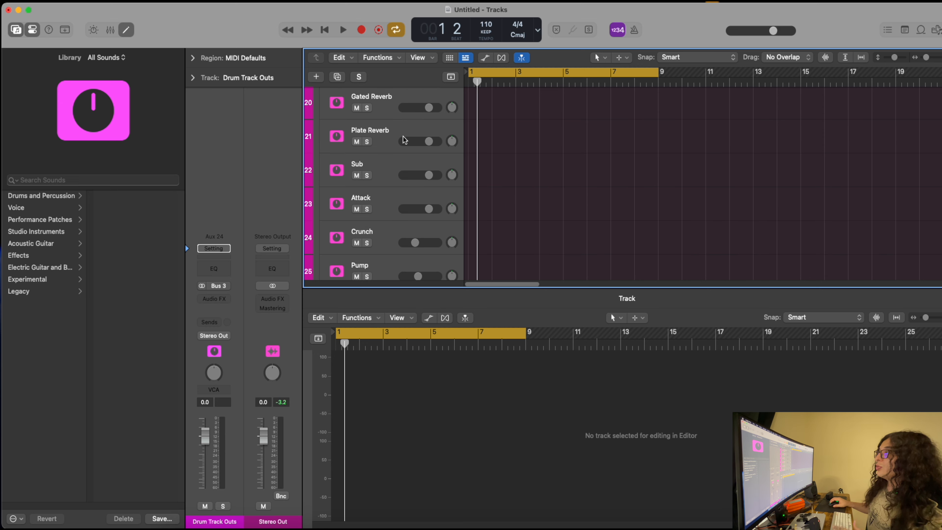
scroll(385, 162, "up", 19)
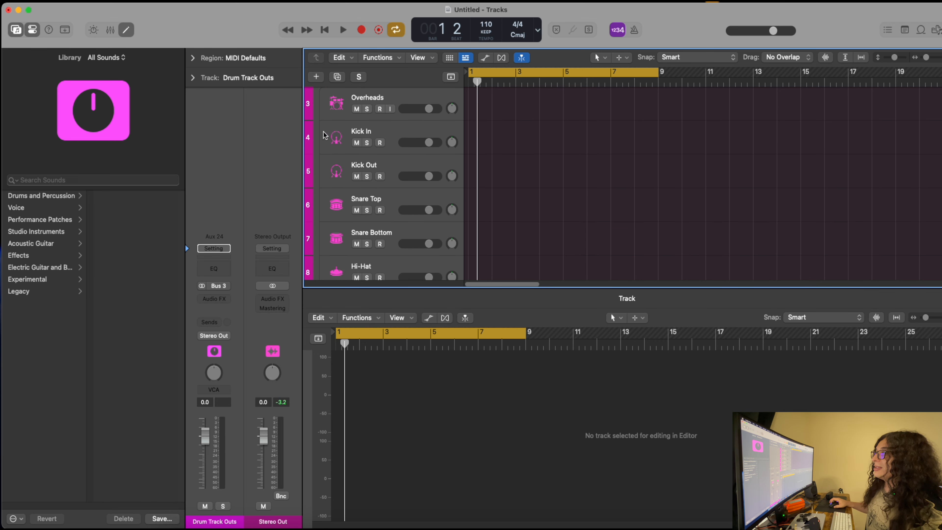
left_click(318, 137)
Step: Expand Drum Track Outs and rename its Audio 19 subtrack as Plate and Audio 20 as Reverb
left_click(319, 170)
scroll(396, 196, "down", 20)
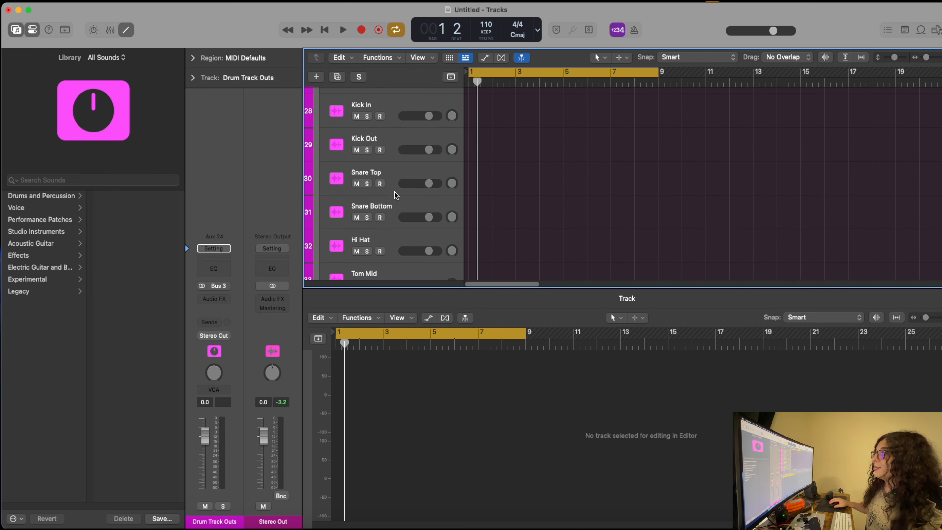
scroll(396, 195, "down", 10)
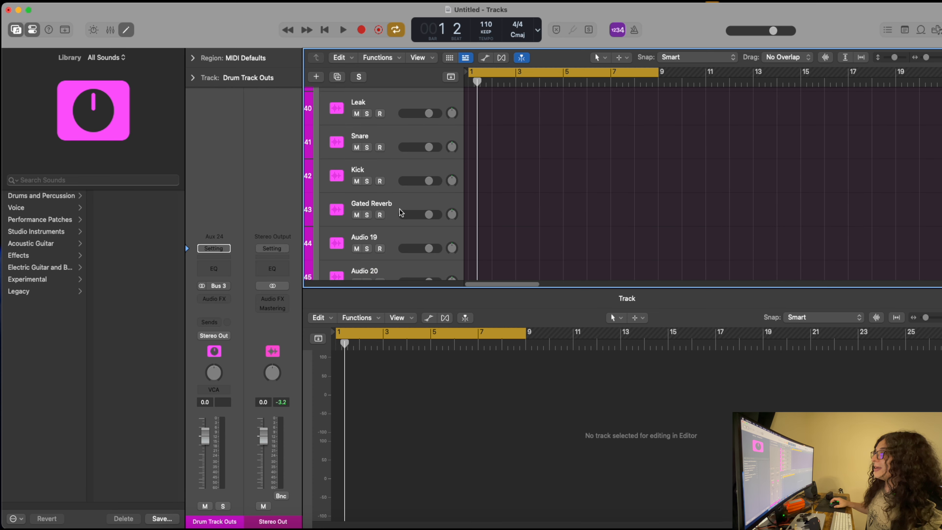
scroll(404, 178, "up", 1)
double_click(375, 201)
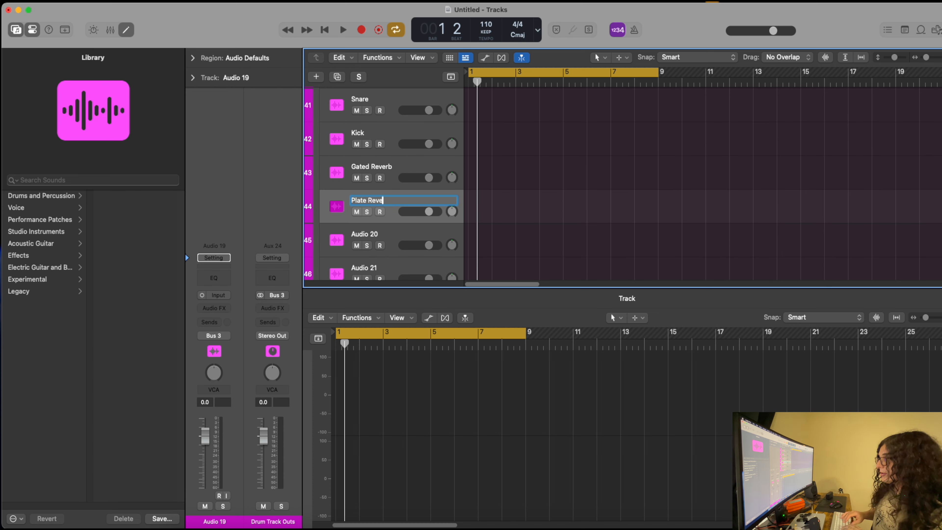
key("Tab")
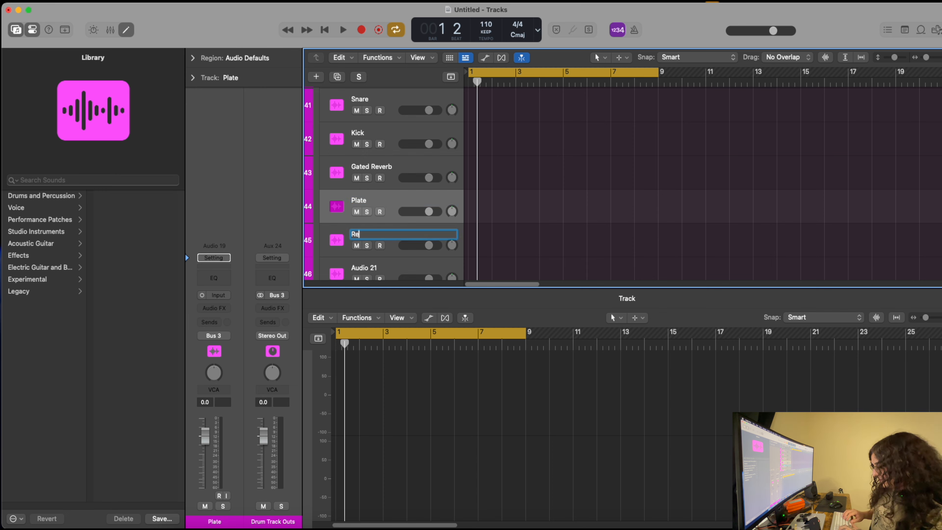
type("Reverb")
Step: Rename the Audio 21 subtrack as Sub and the subtrack below it as Attack
key("Tab")
type("Sub")
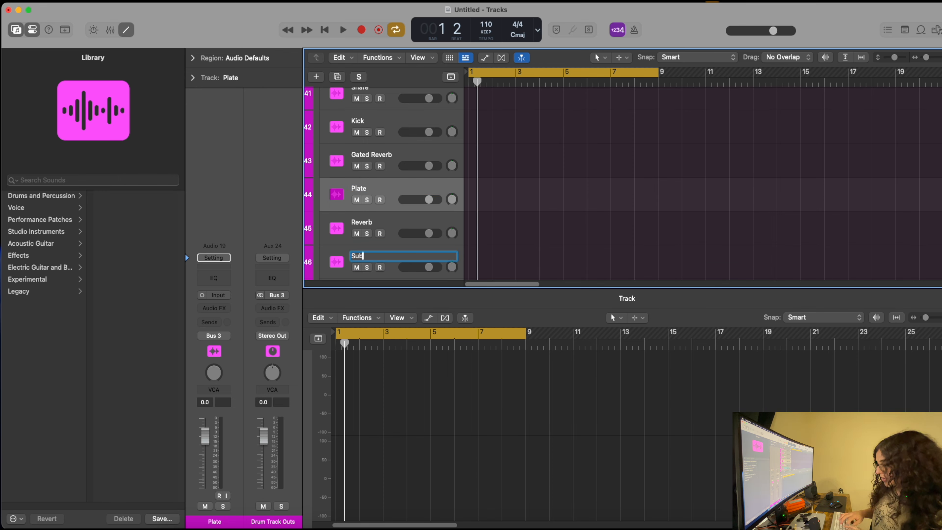
key("Tab")
type("Attack")
key("Return")
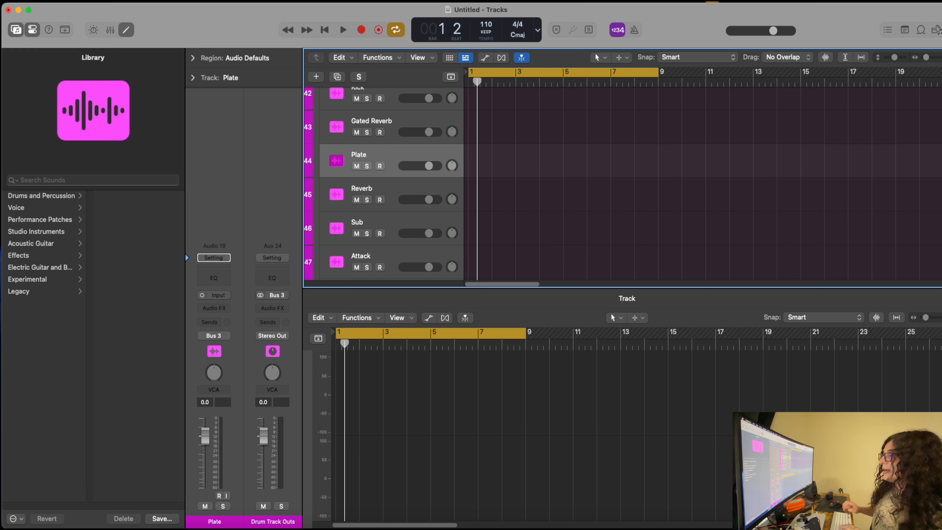
Step: Collapse Drum Track Outs, expand Drum Kit to examine the subtrack names that follow Attack, and collapse it
scroll(482, 198, "up", 8)
scroll(355, 166, "up", 10)
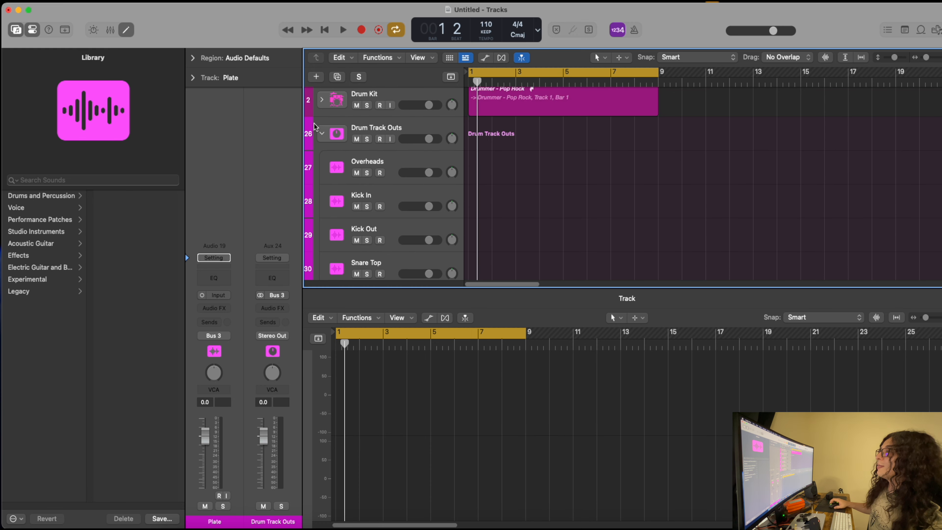
left_click(321, 150)
left_click(321, 138)
scroll(375, 191, "down", 5)
scroll(376, 194, "down", 15)
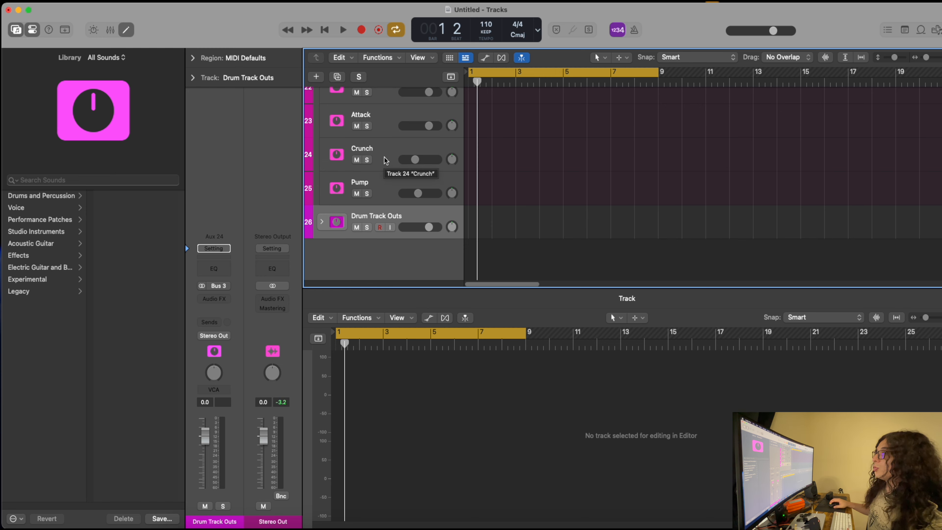
scroll(384, 159, "up", 4)
scroll(384, 159, "up", 10)
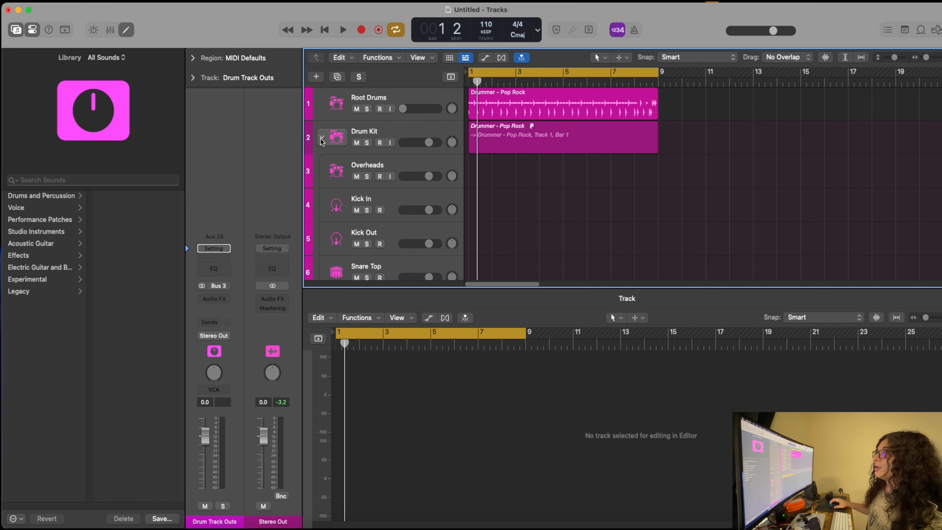
left_click(322, 137)
Step: Expand Drum Track Outs and rename its last two subtracks, Audio 23 and Audio 24, as Crunch and Pump
left_click(322, 171)
scroll(384, 229, "down", 15)
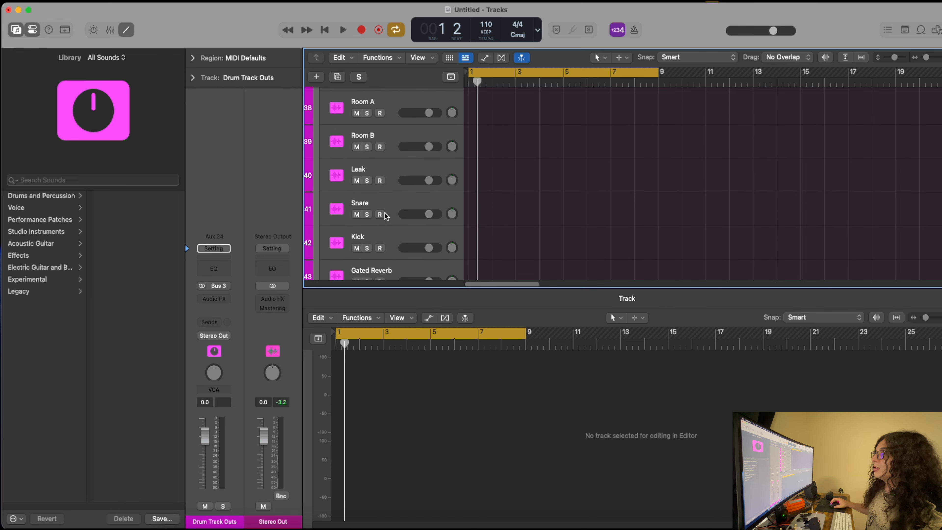
scroll(384, 230, "down", 5)
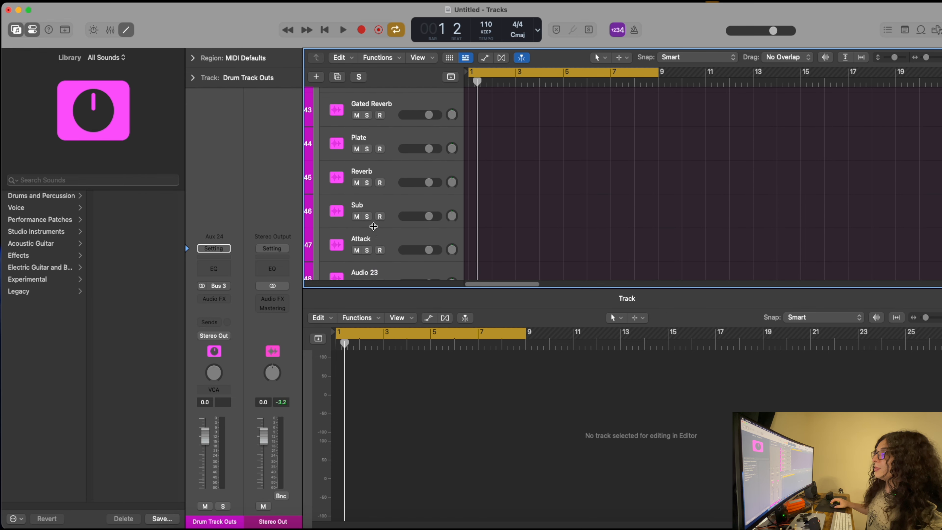
scroll(375, 228, "down", 2)
double_click(374, 172)
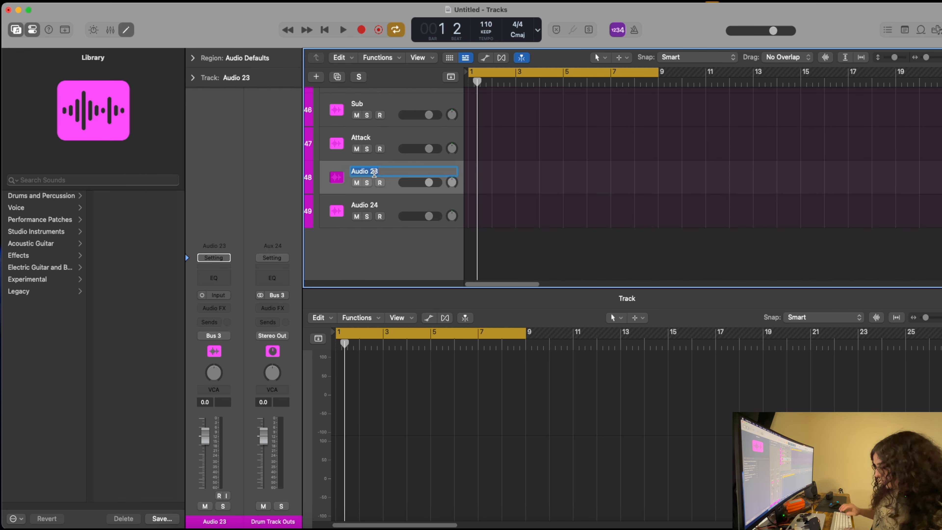
type("Crunc")
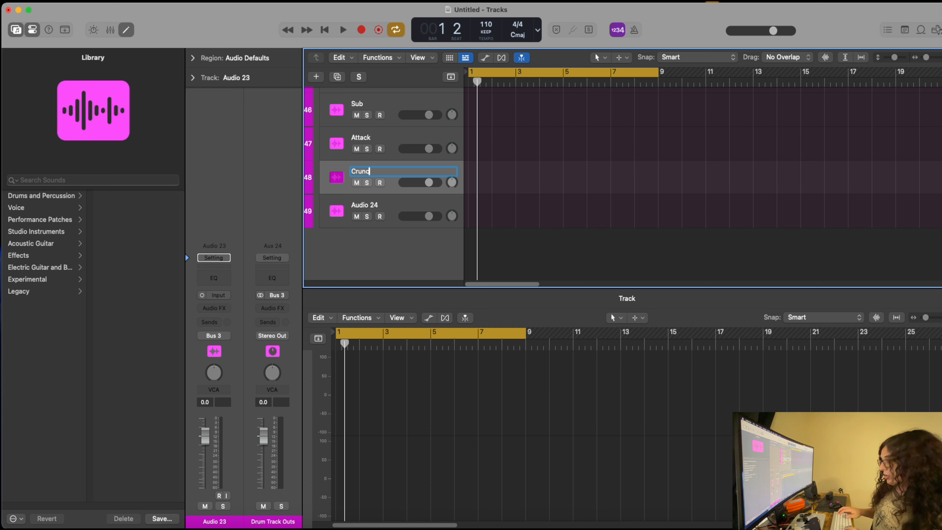
type("h")
key("Tab")
type("Pump")
key("Return")
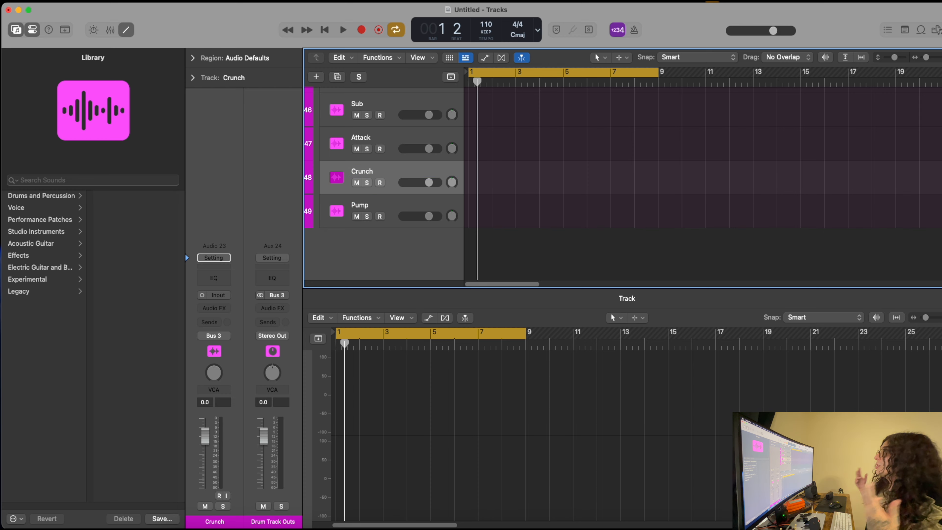
Step: Give the Overheads subtrack the first drum kit icon and the Kick In subtrack the outlined open kick drum icon
scroll(358, 209, "up", 20)
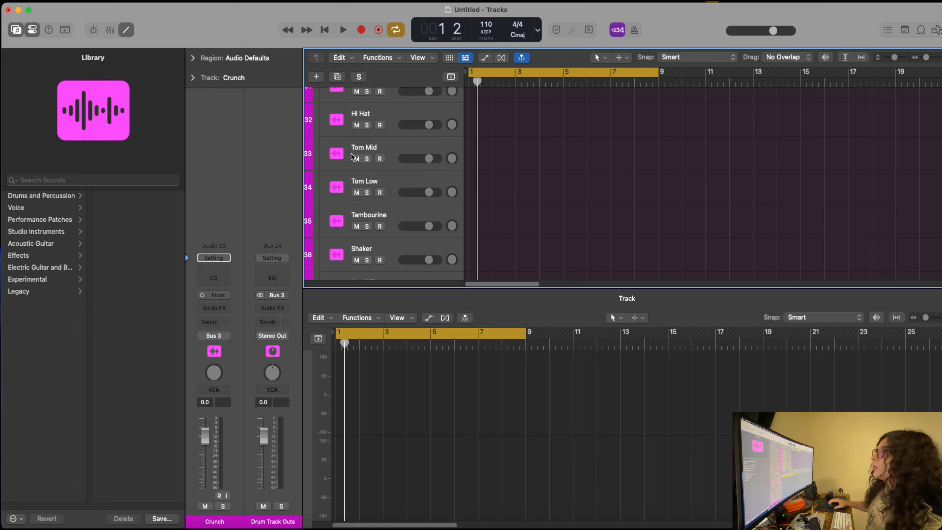
right_click(340, 183)
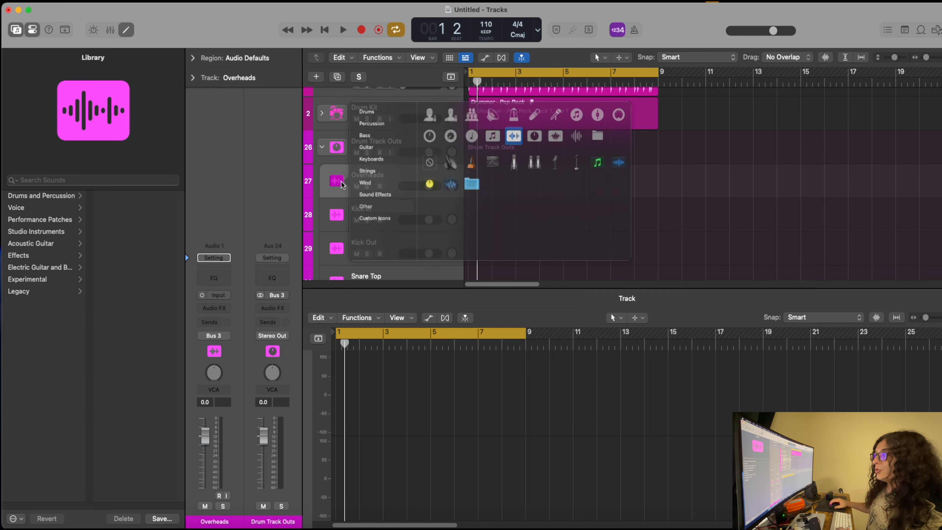
mouse_move(396, 89)
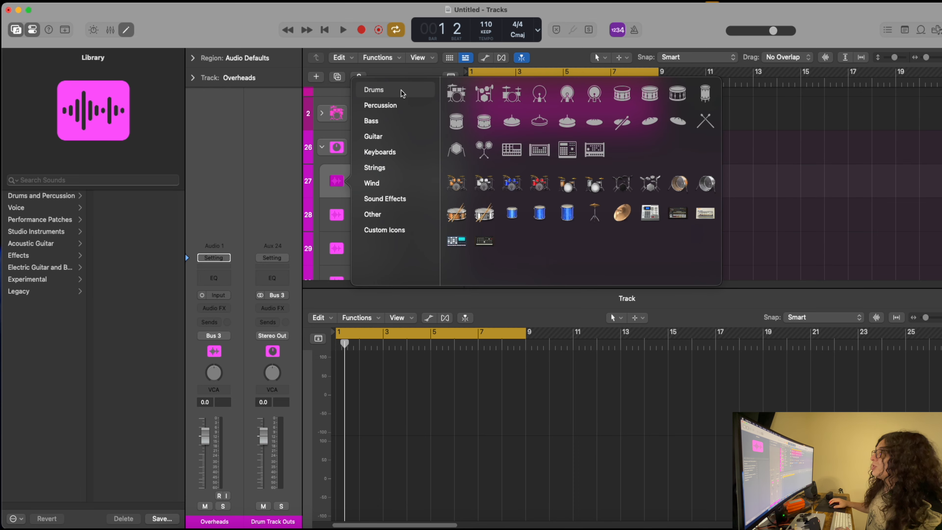
left_click(457, 94)
right_click(335, 211)
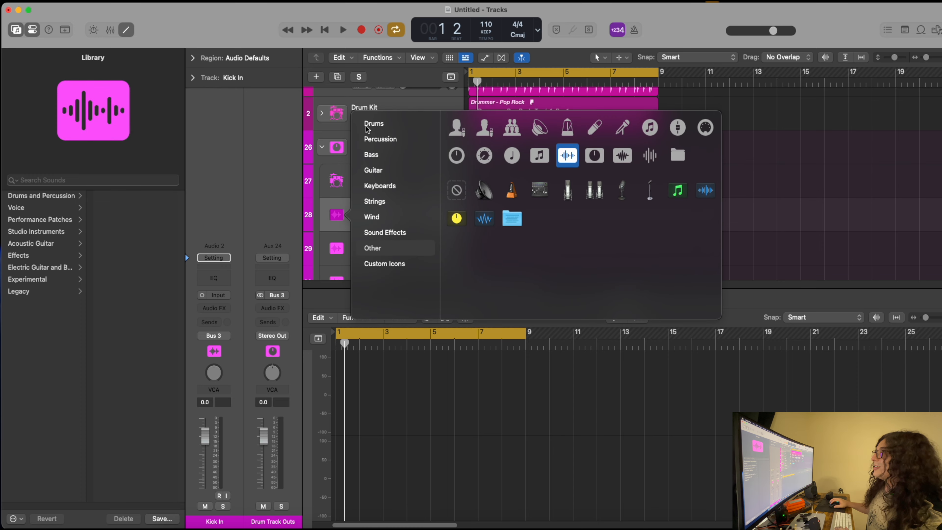
mouse_move(393, 124)
left_click(544, 123)
Step: Set the Kick Out subtrack's icon to the last of the kick drum icons, with the filled front head
scroll(356, 244, "down", 2)
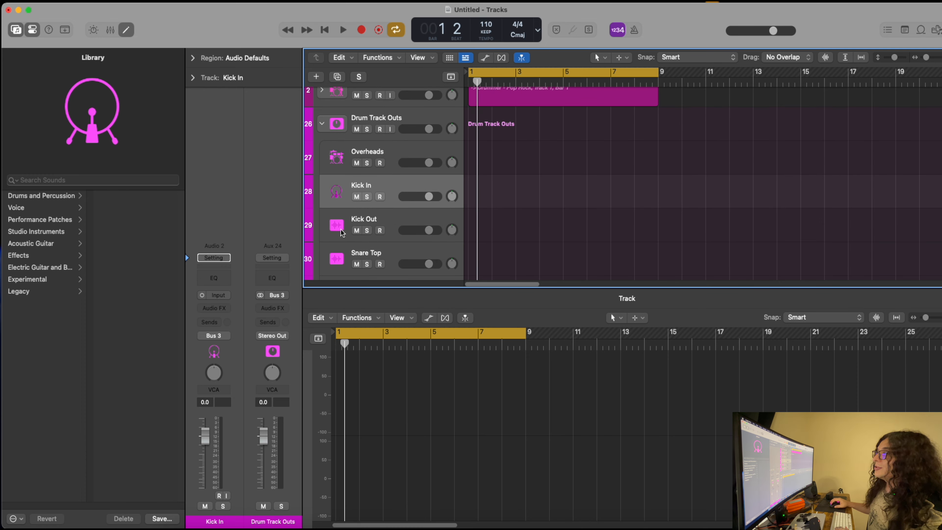
left_click(336, 225)
right_click(336, 226)
mouse_move(373, 134)
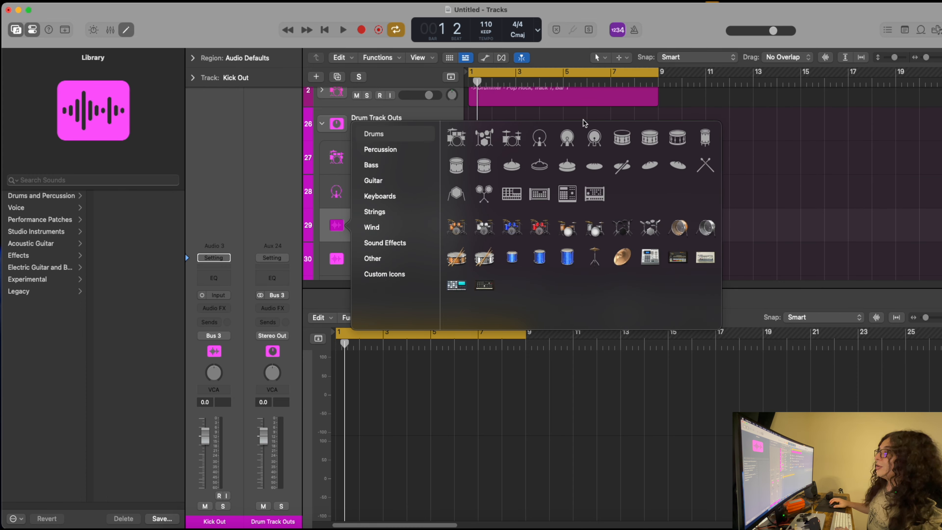
left_click(594, 138)
Step: Give the Snare Top subtrack the first snare drum icon and the Snare Bottom subtrack the second snare drum icon
scroll(395, 201, "down", 2)
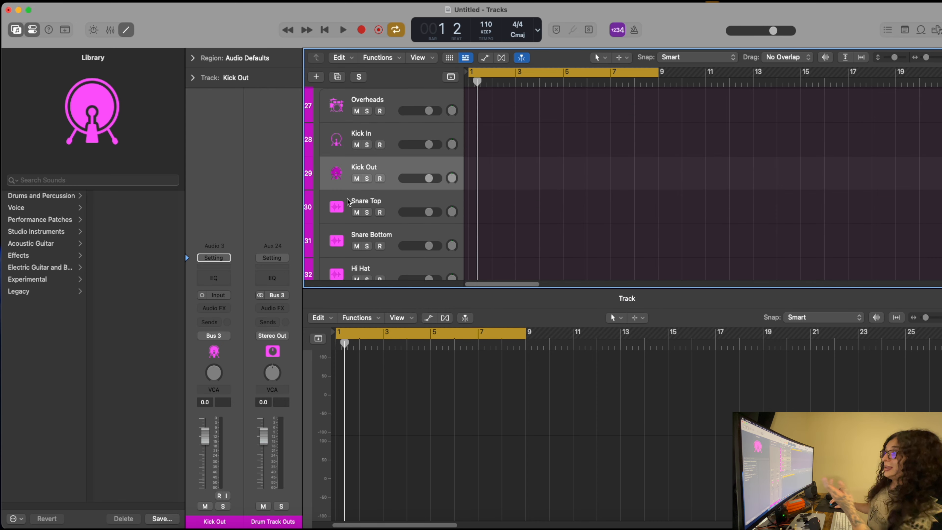
left_click(336, 210)
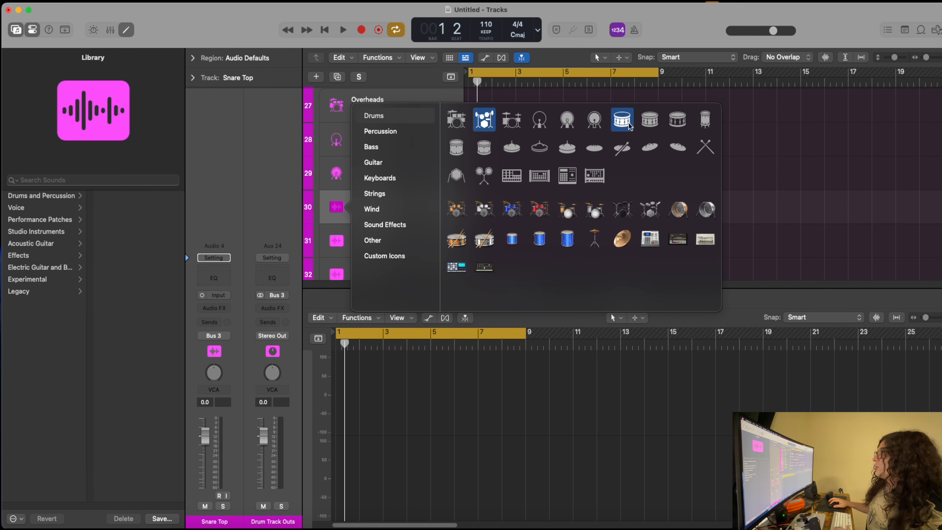
left_click(628, 123)
left_click(338, 235)
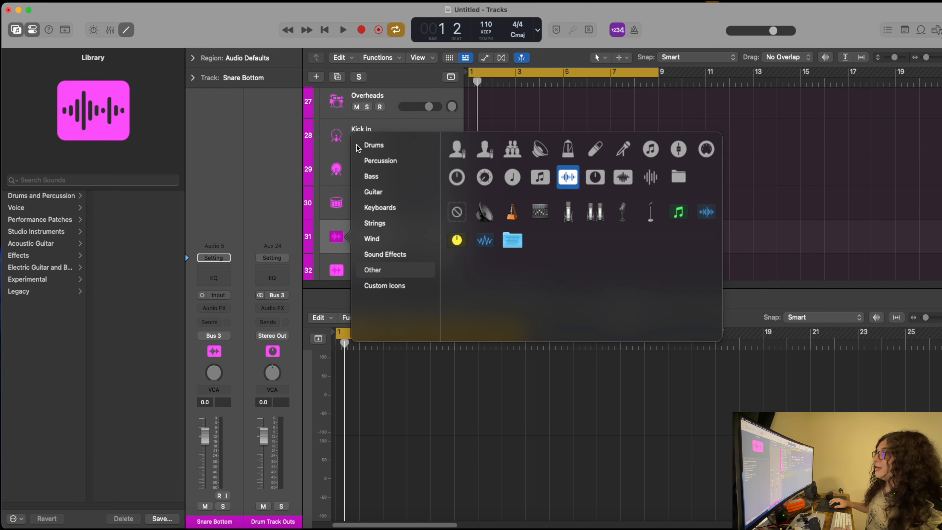
left_click(358, 148)
left_click(654, 149)
Step: Set the Hi Hat subtrack's icon to the first hi-hat cymbal icon in the Drums category
scroll(330, 200, "down", 2)
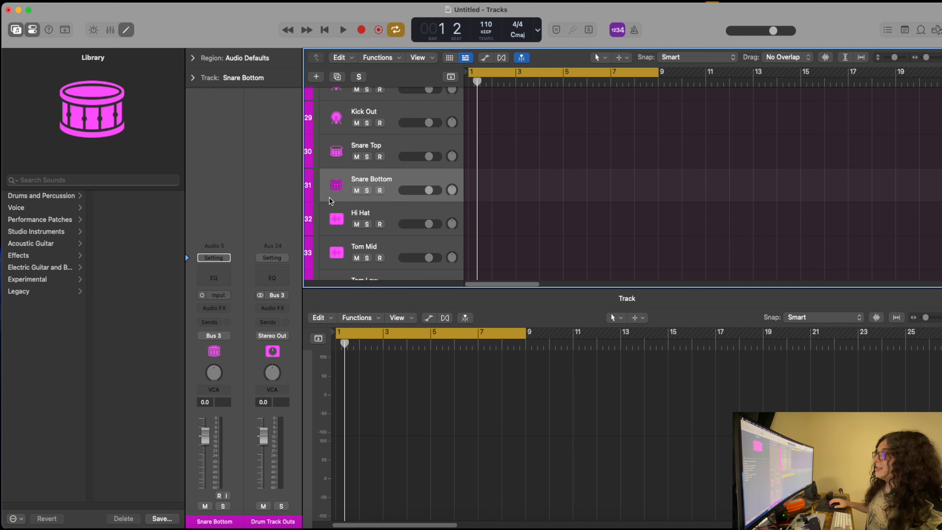
left_click(337, 224)
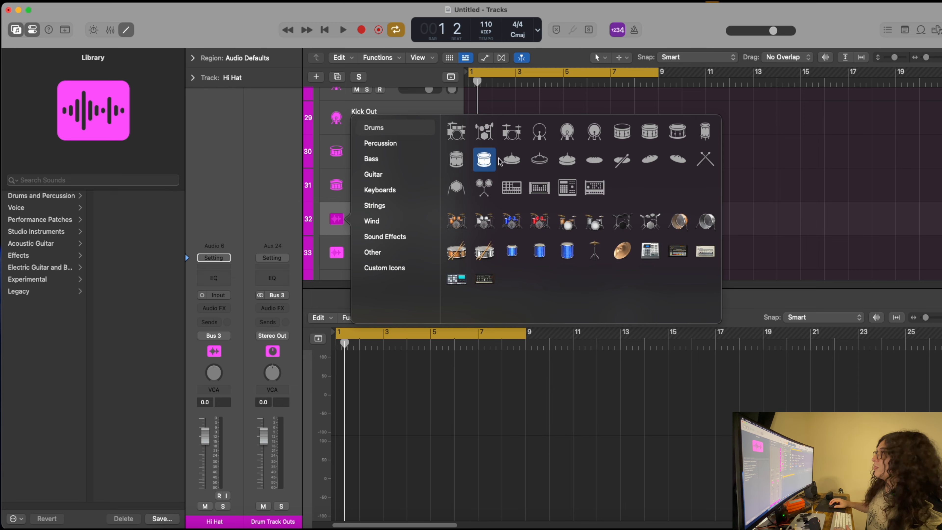
left_click(504, 160)
scroll(327, 209, "down", 1)
left_click(336, 230)
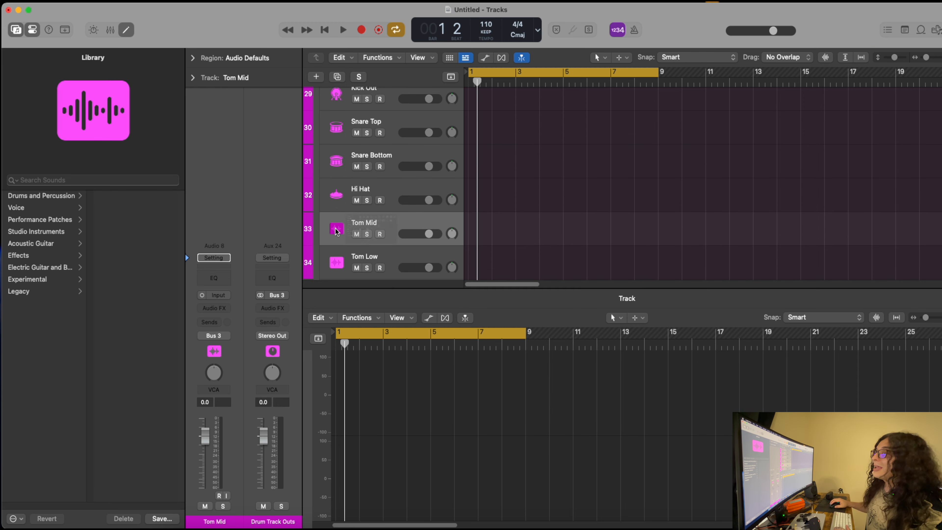
left_click(337, 230)
left_click(338, 197)
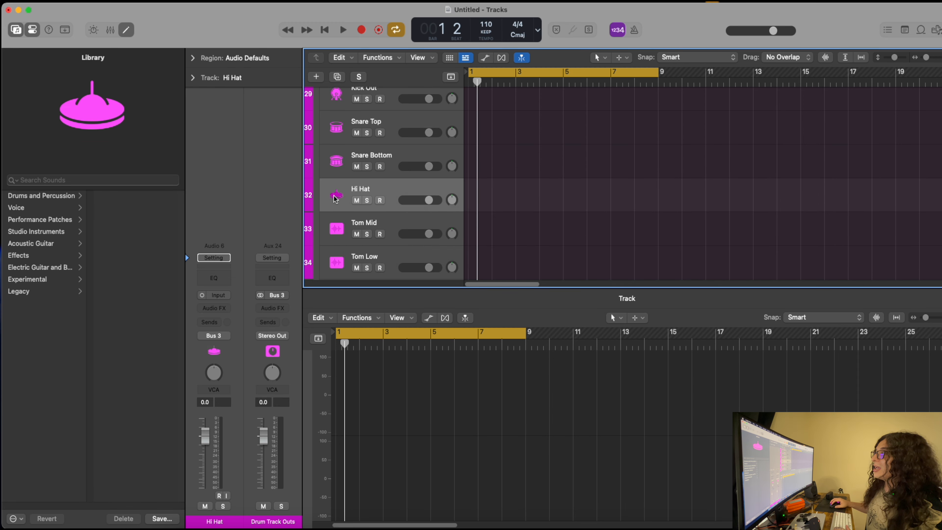
Step: Examine the names and order of the Drum Track Outs subtracks, especially the toms after Hi Hat
scroll(340, 205, "down", 4)
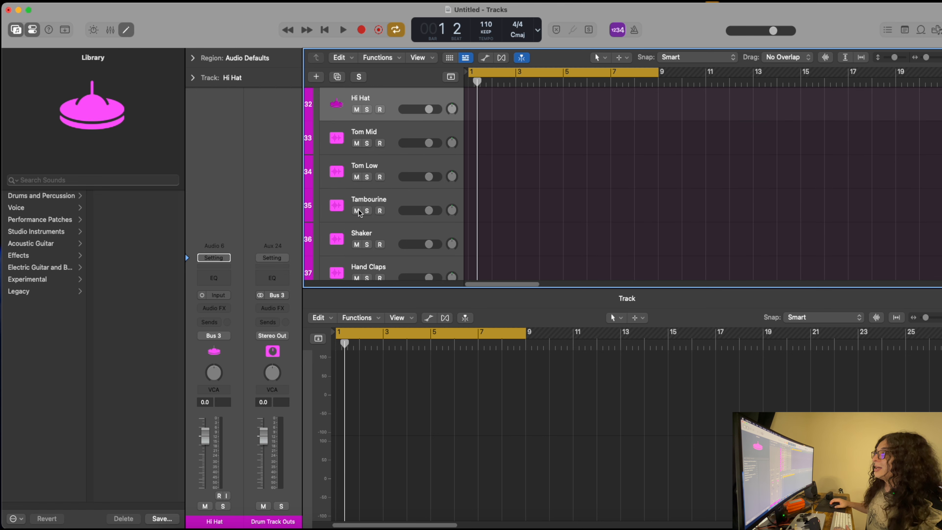
scroll(376, 211, "down", 3)
scroll(393, 211, "up", 5)
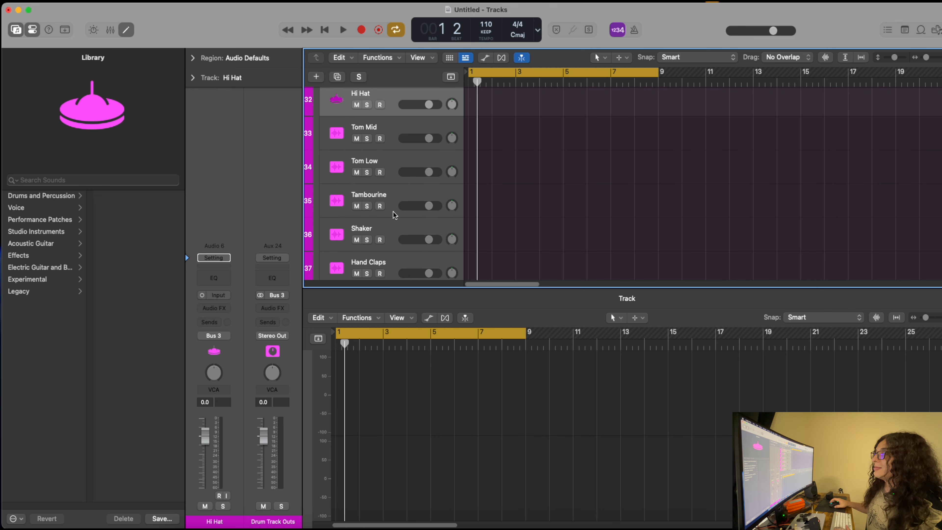
scroll(397, 214, "up", 2)
scroll(393, 214, "up", 3)
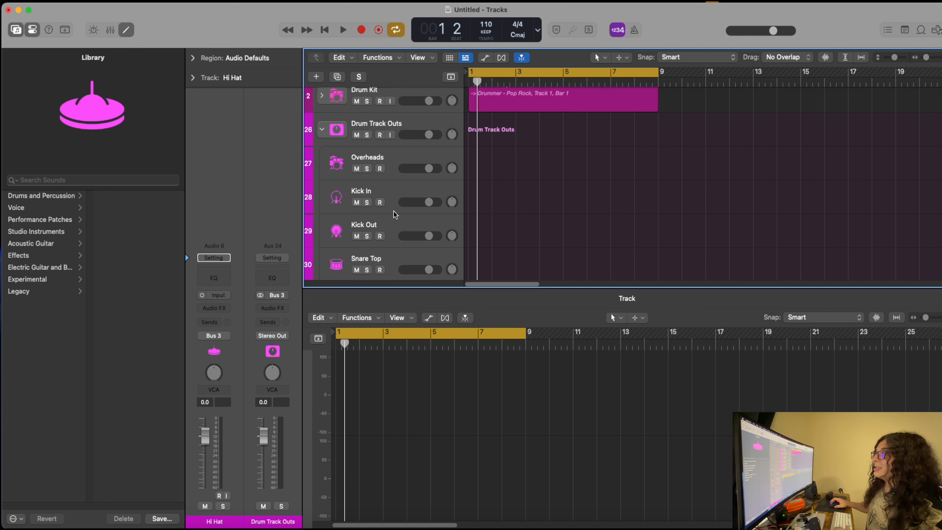
scroll(395, 214, "down", 9)
scroll(397, 214, "down", 8)
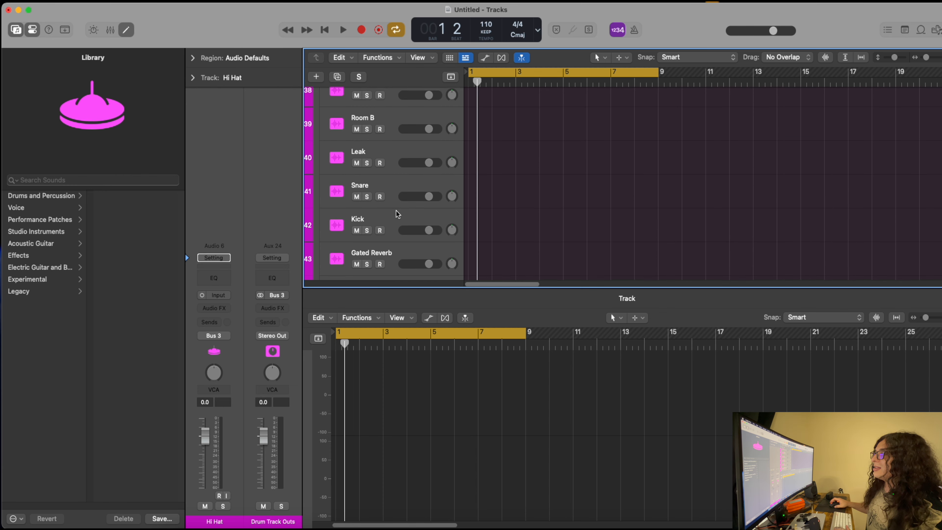
scroll(396, 211, "up", 9)
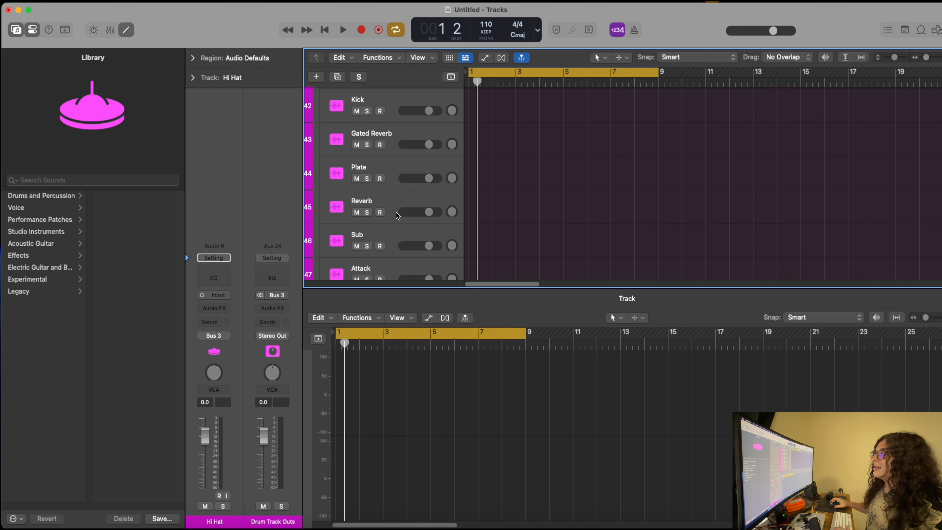
scroll(384, 162, "up", 3)
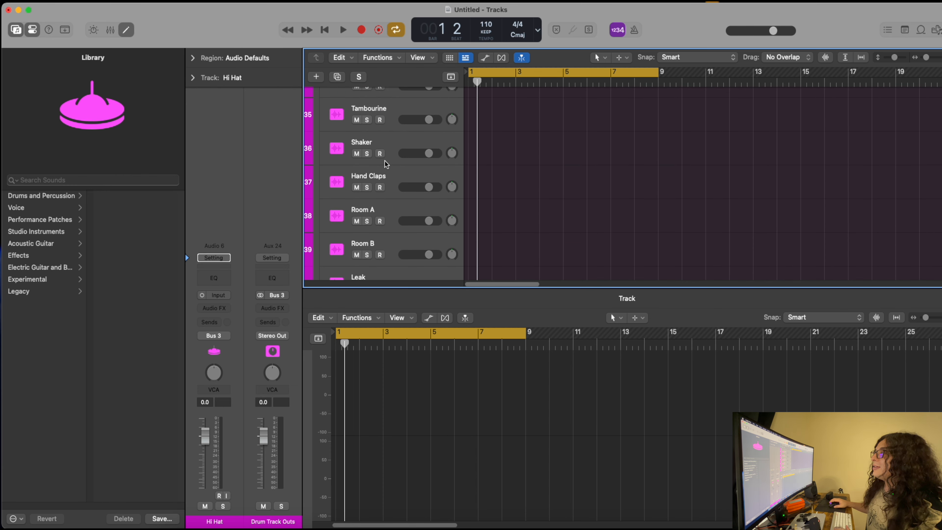
scroll(380, 156, "up", 3)
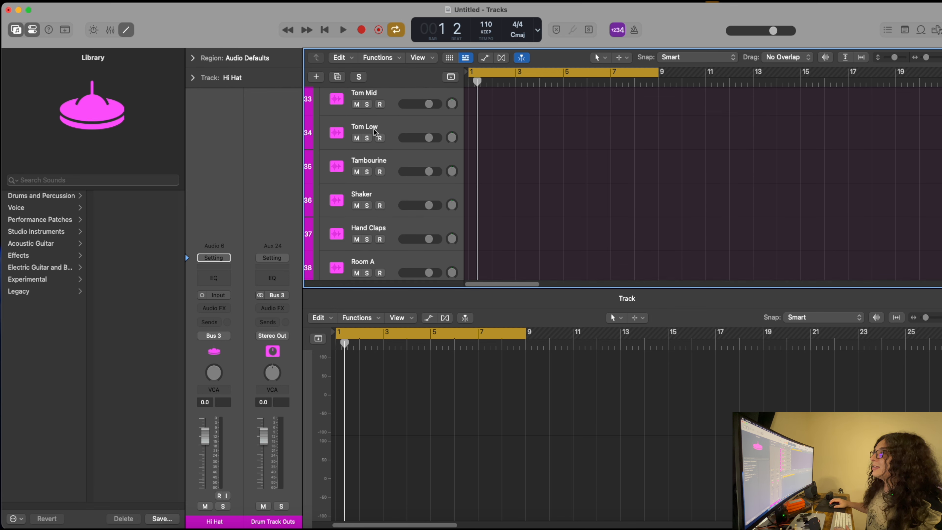
Step: Duplicate the Tom Mid subtrack and rename the copy directly below Hi Hat as Tom High
left_click(385, 142)
scroll(386, 144, "up", 2)
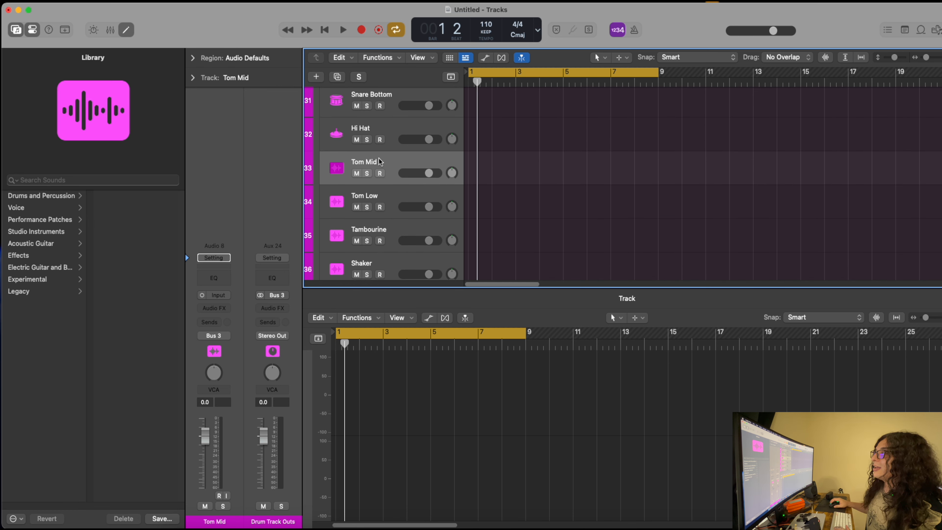
left_click(336, 76)
double_click(358, 162)
key("BackSpace")
key("BackSpace")
key("BackSpace")
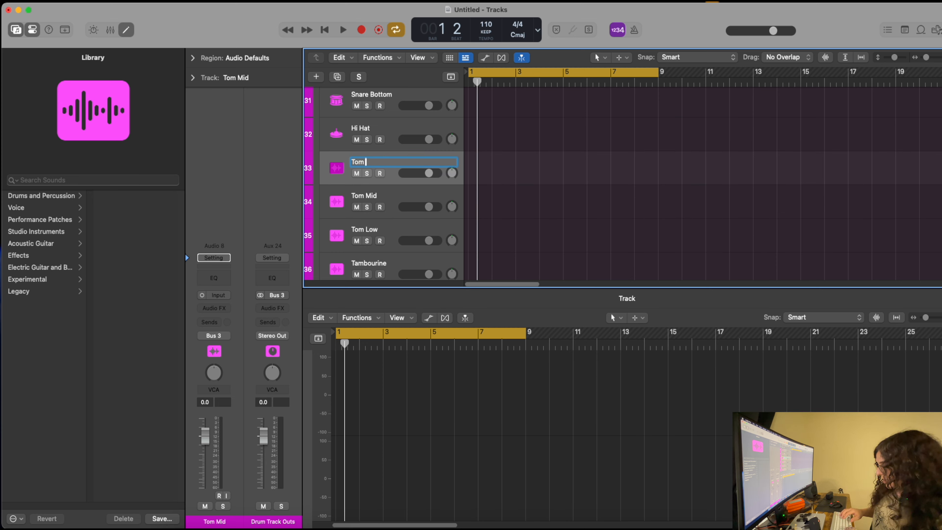
type("High")
key("Return")
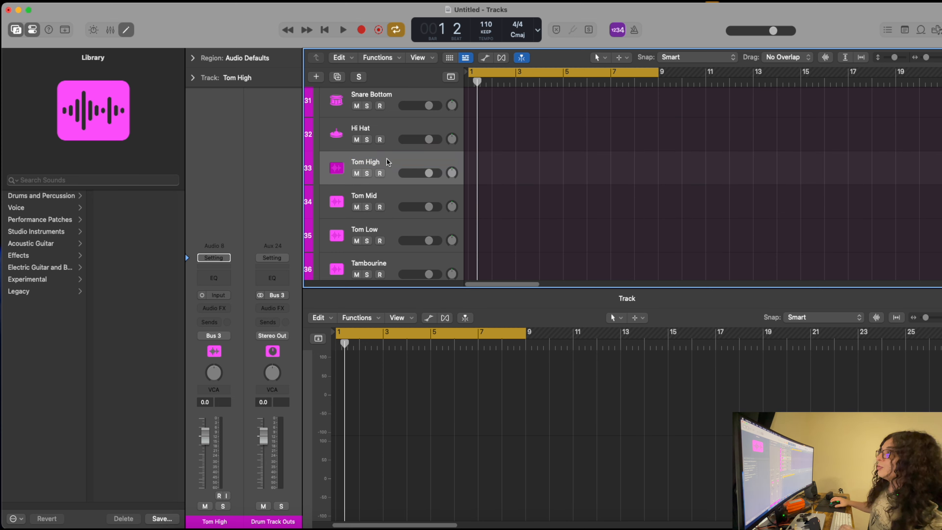
Step: Give the Tom High subtrack the shallower tom icon and the Tom Mid subtrack the deeper tom icon beside it
left_click(340, 170)
left_click(375, 76)
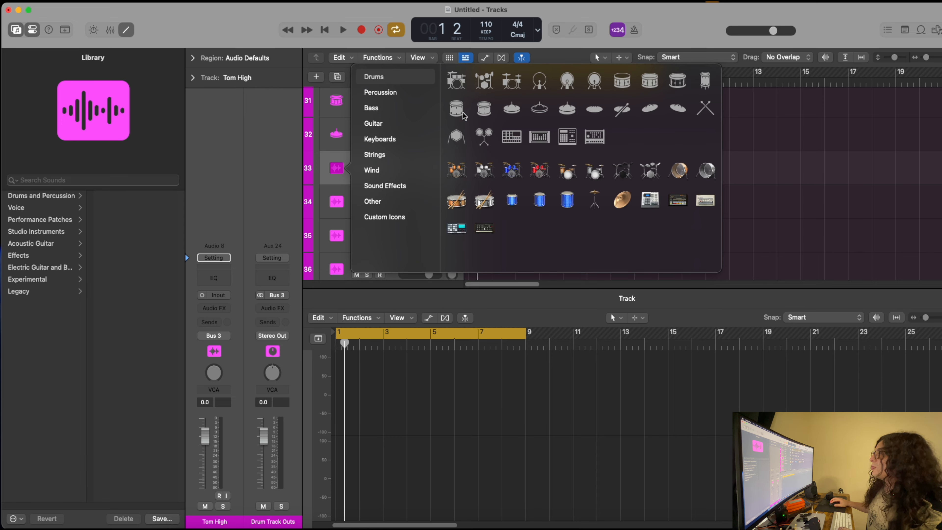
left_click(484, 109)
left_click(336, 201)
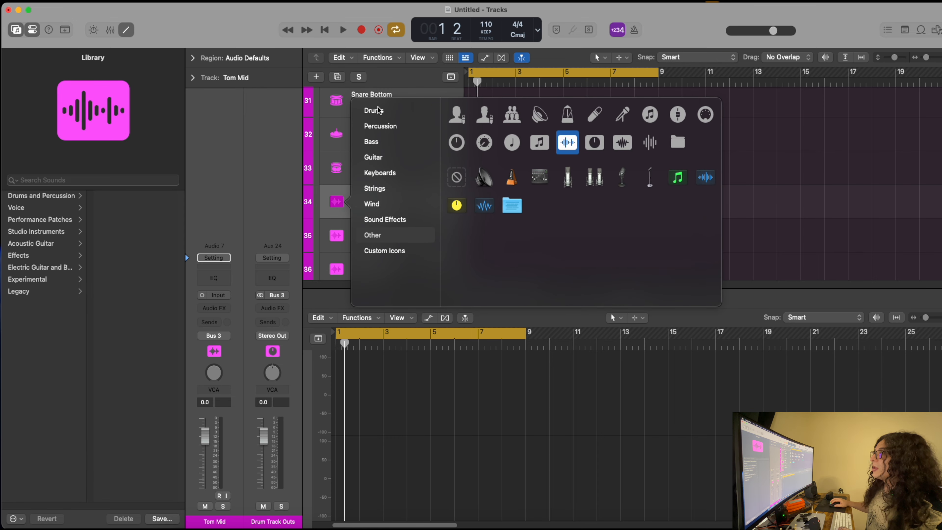
left_click(374, 110)
left_click(457, 142)
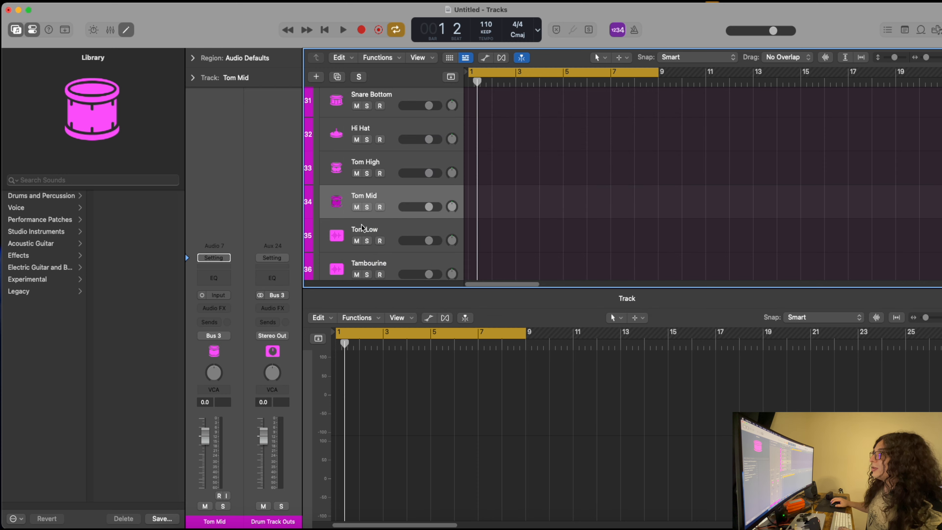
Step: Set the Tom Low subtrack's icon to the tall floor tom with legs from the Drums category
left_click(336, 235)
left_click(369, 143)
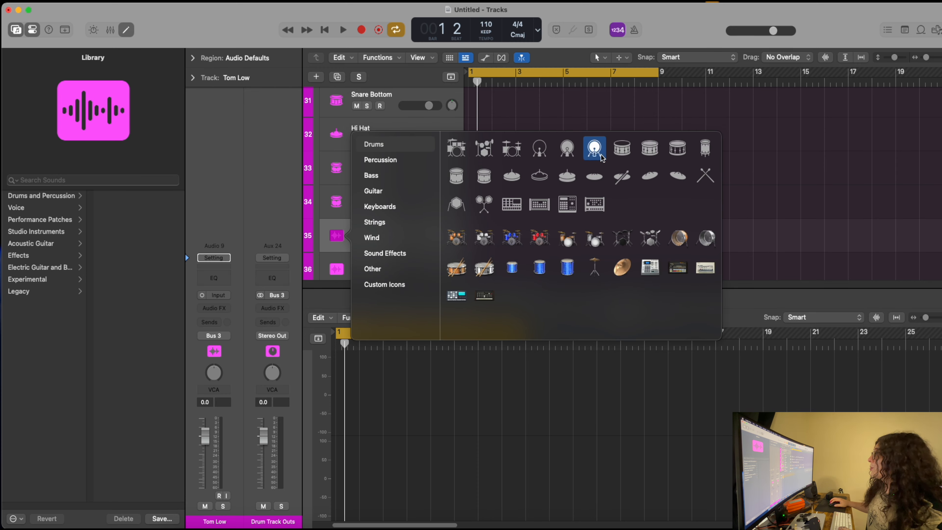
left_click(705, 149)
Step: Set the Tambourine subtrack's icon to the square drum machine with pads from the Drums category
scroll(371, 193, "down", 3)
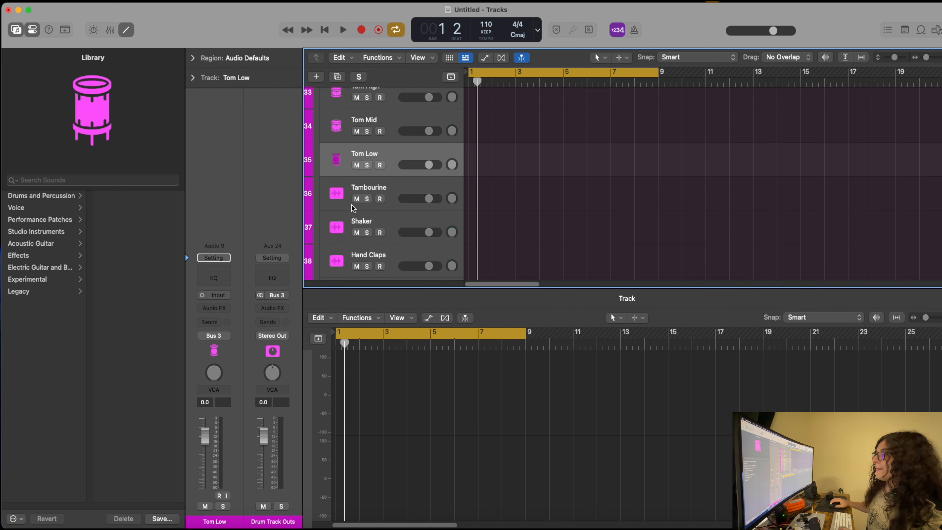
left_click(349, 193)
right_click(348, 191)
left_click(336, 188)
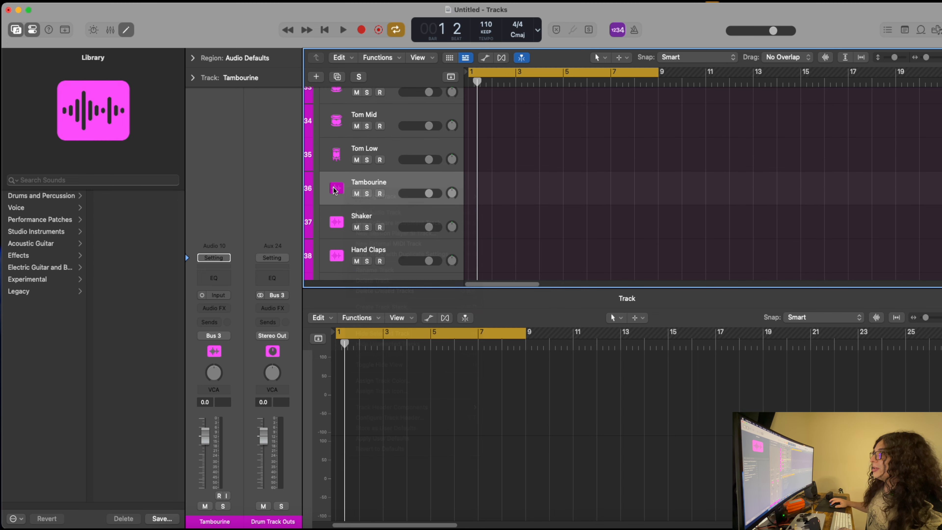
left_click(336, 188)
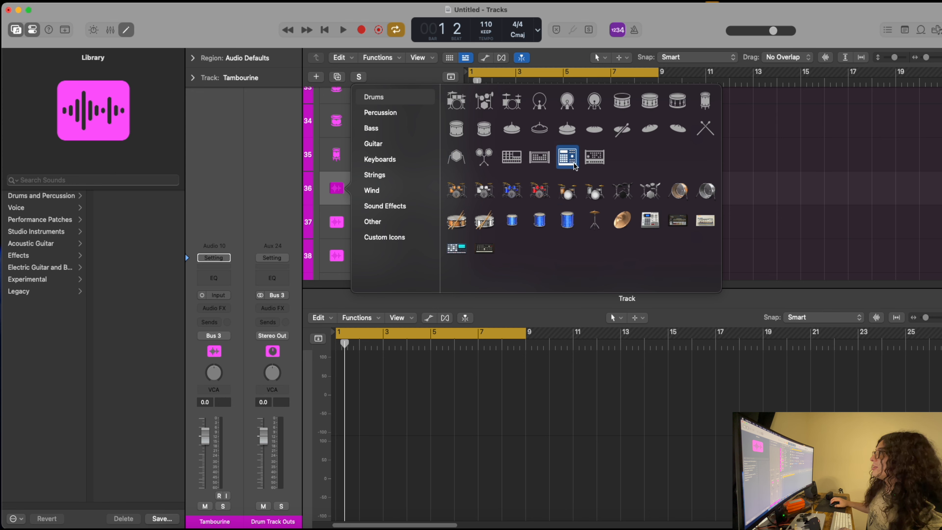
left_click(567, 157)
Step: Give the Shaker and Hand Claps subtracks the same square drum machine icon as Tambourine
left_click(338, 174)
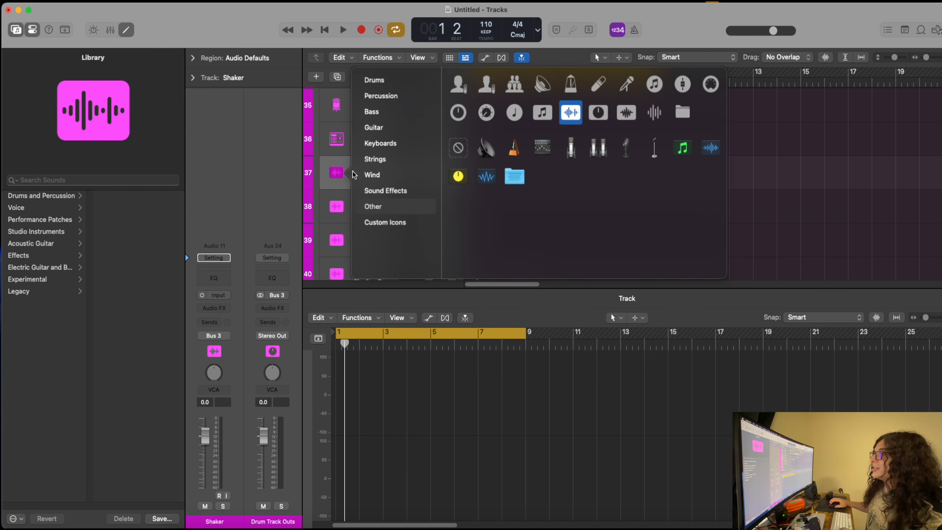
left_click(573, 147)
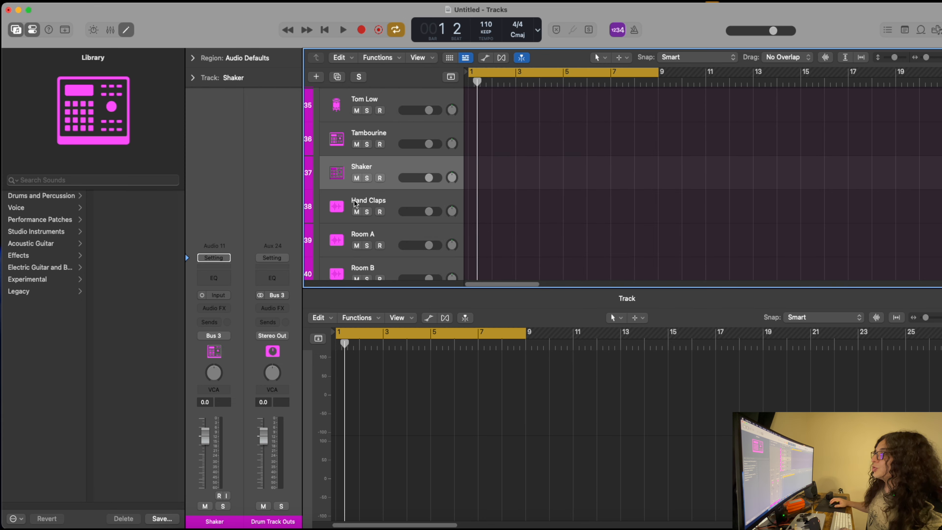
left_click(336, 207)
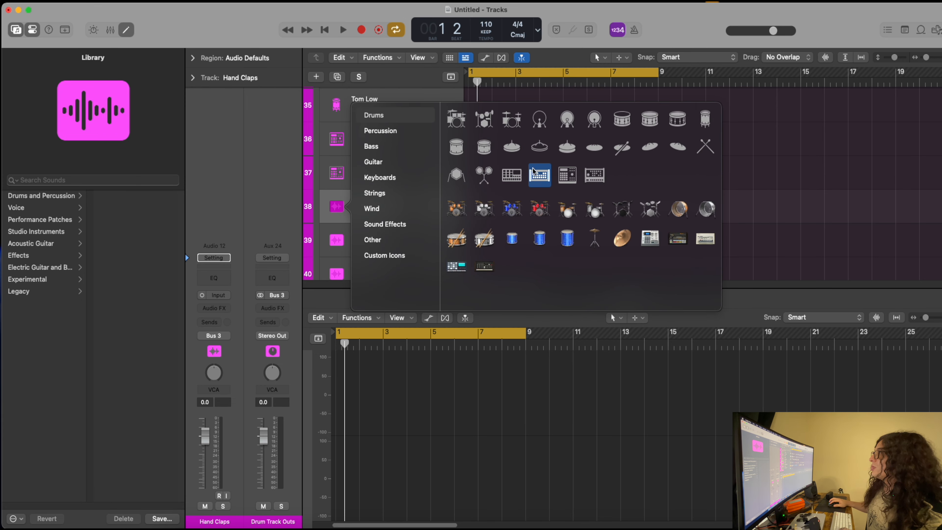
left_click(567, 174)
Step: Set the Room A subtrack's icon to the first full-color drum kit, with the orange-brown shells
left_click(341, 242)
scroll(345, 202, "down", 2)
left_click(338, 191)
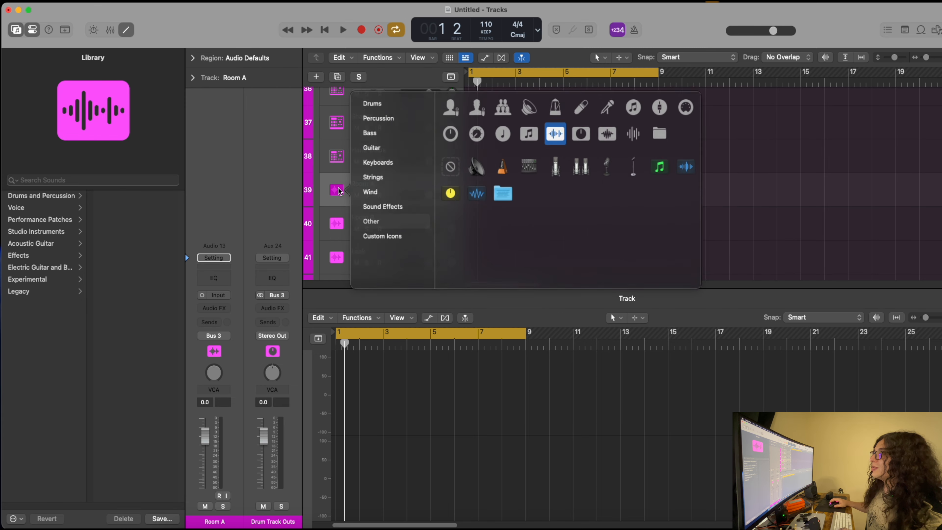
left_click(456, 192)
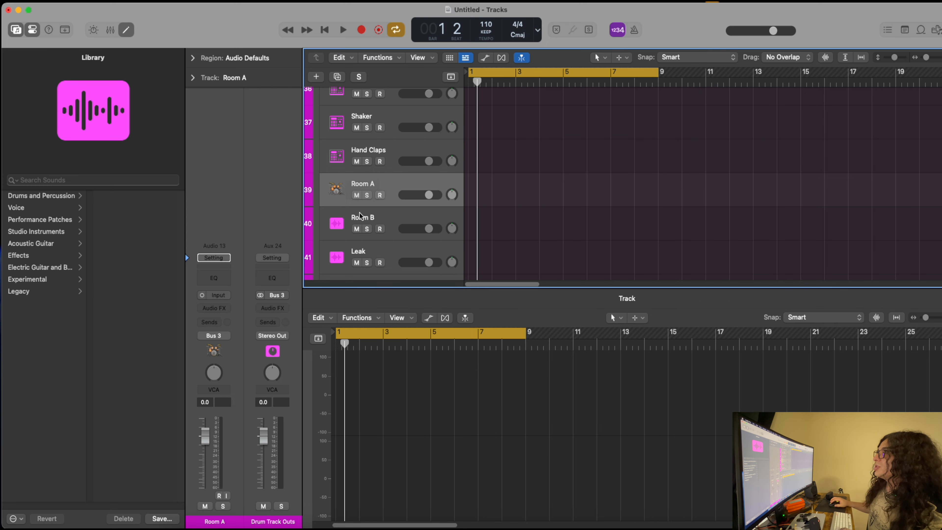
Step: Set the Room B subtrack's icon to the second full-color drum kit, with the white shells, from the Drums category
left_click(334, 223)
left_click(336, 223)
left_click(376, 133)
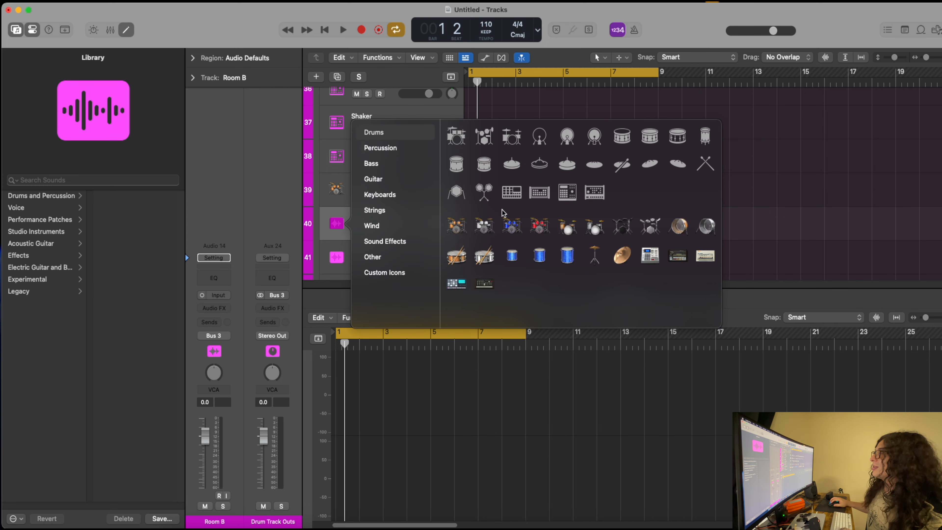
left_click(484, 227)
Step: Set the Leak subtrack's icon to the full-color drum kit with blue shells from the Drums category
scroll(351, 244, "down", 3)
right_click(343, 204)
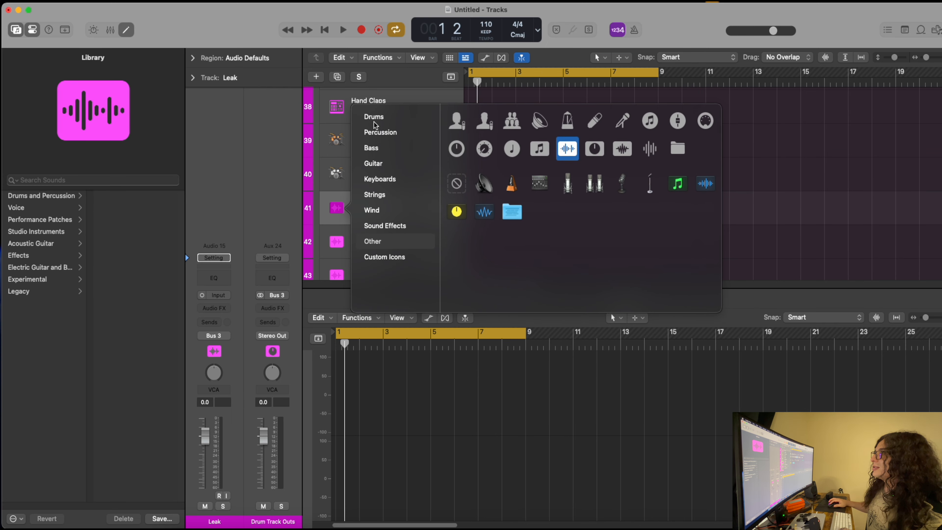
left_click(375, 120)
left_click(514, 214)
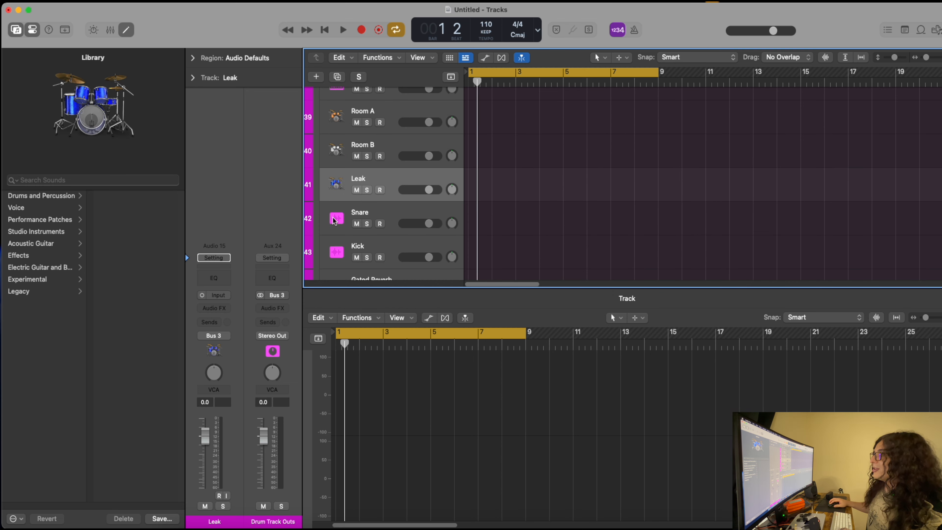
Step: Set the Snare subtrack's icon to the third single-color snare drum from the Drums category
left_click(335, 221)
left_click(335, 221)
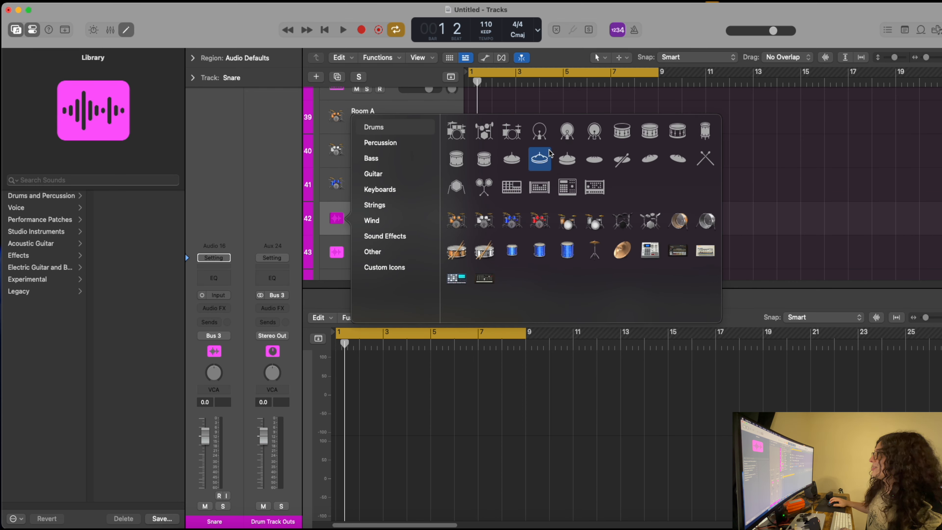
left_click(678, 131)
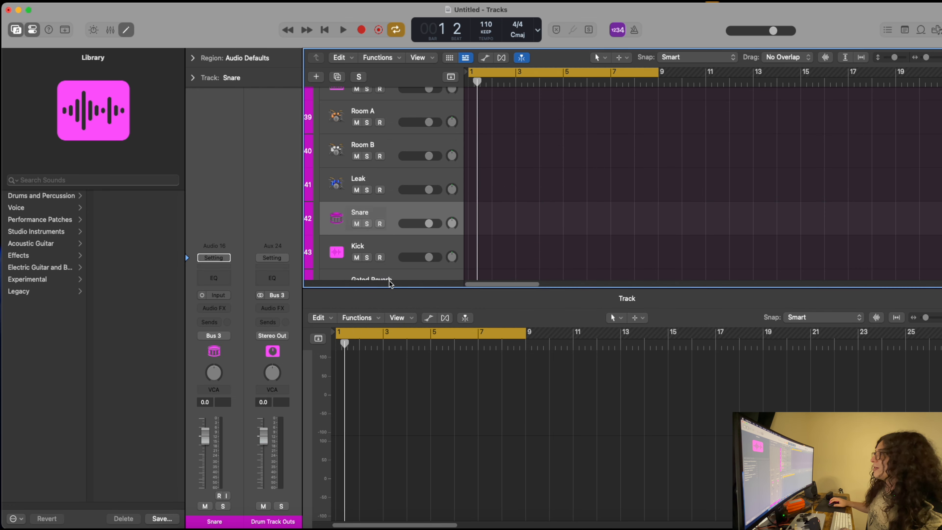
Step: Set the Kick subtrack's icon to the outlined kick drum with pedal from the Drums category
scroll(391, 260, "down", 2)
left_click(336, 199)
left_click(337, 199)
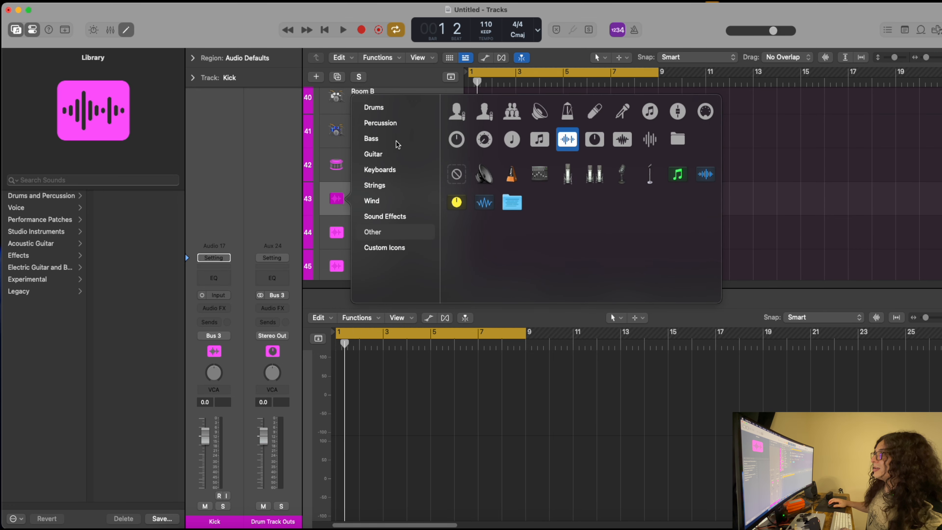
left_click(389, 110)
left_click(547, 108)
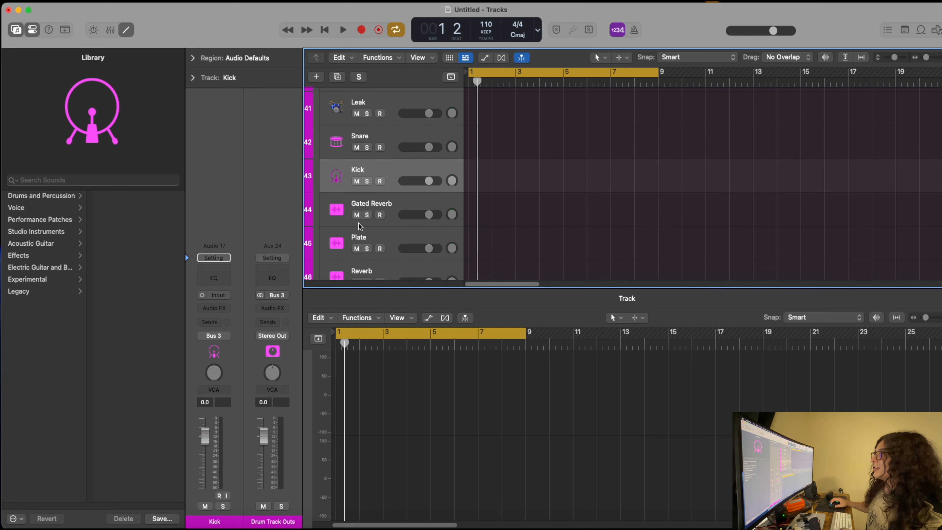
Step: Give all subtracks from Gated Reverb through Pump the first single-color drum machine icon, the wide one with a pad grid
left_click(337, 213)
scroll(375, 242, "down", 4)
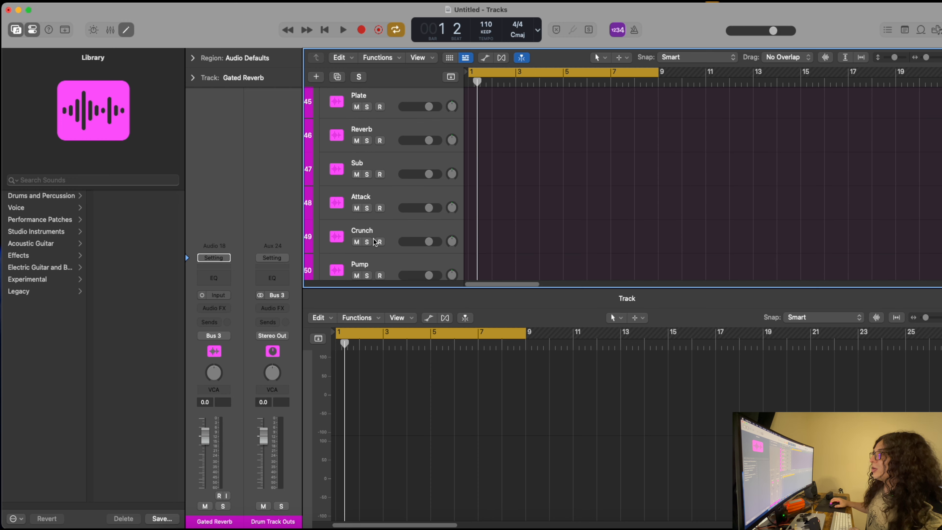
scroll(375, 243, "down", 2)
left_click(336, 219)
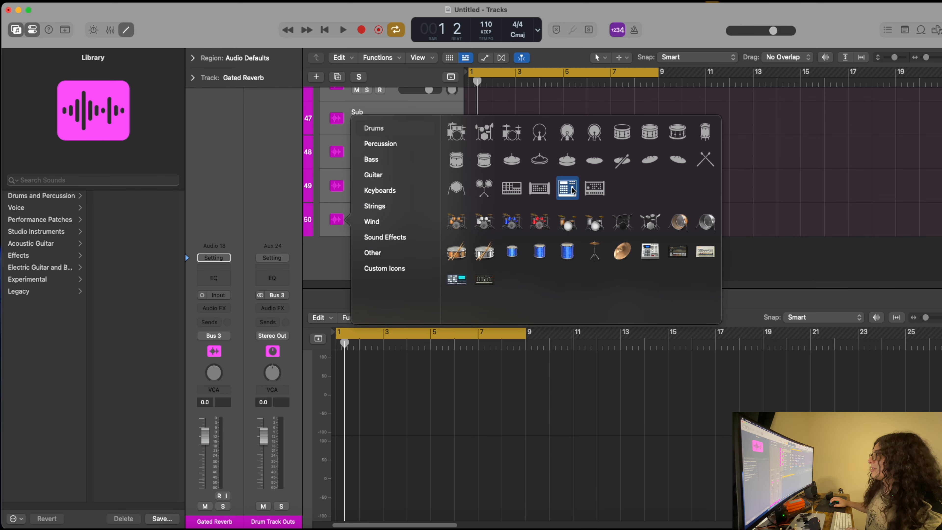
left_click(512, 188)
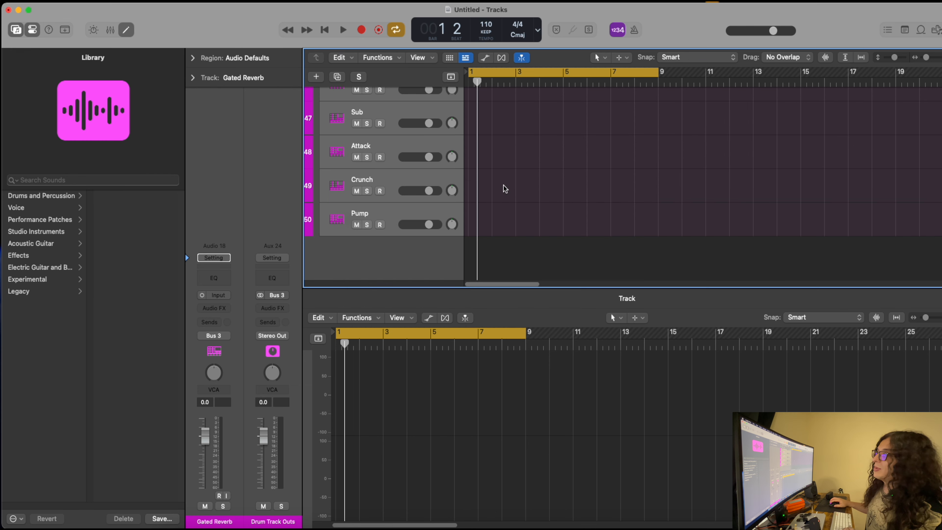
Step: Collapse the Drum Track Outs stack and expand the Drum Kit stack
scroll(350, 171, "up", 4)
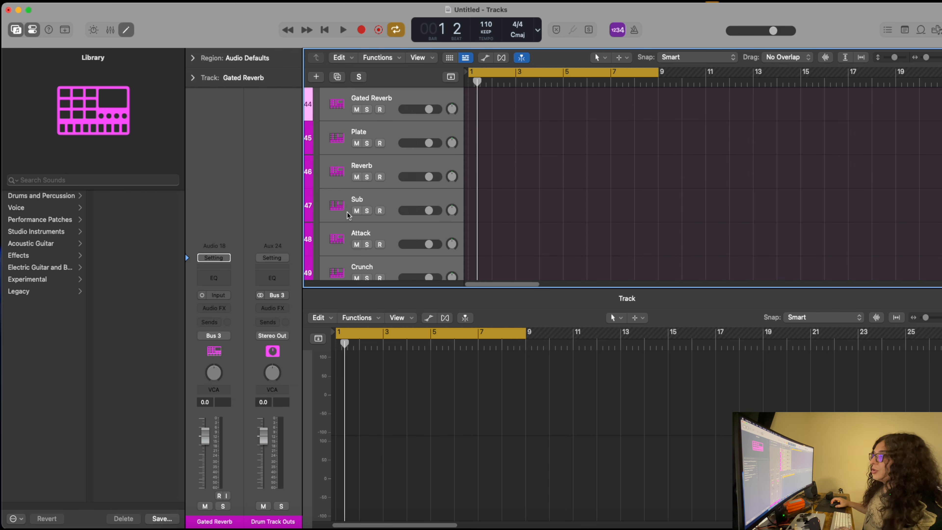
scroll(347, 212, "up", 3)
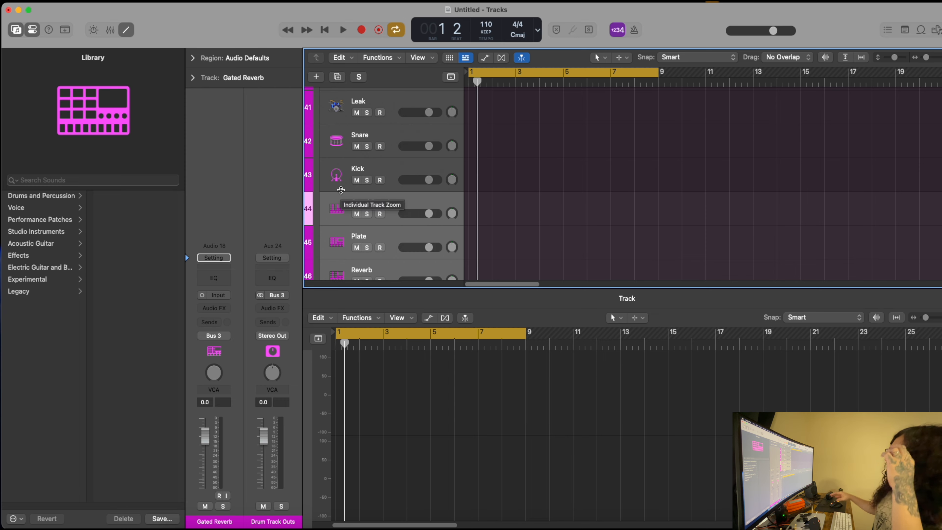
scroll(340, 190, "up", 7)
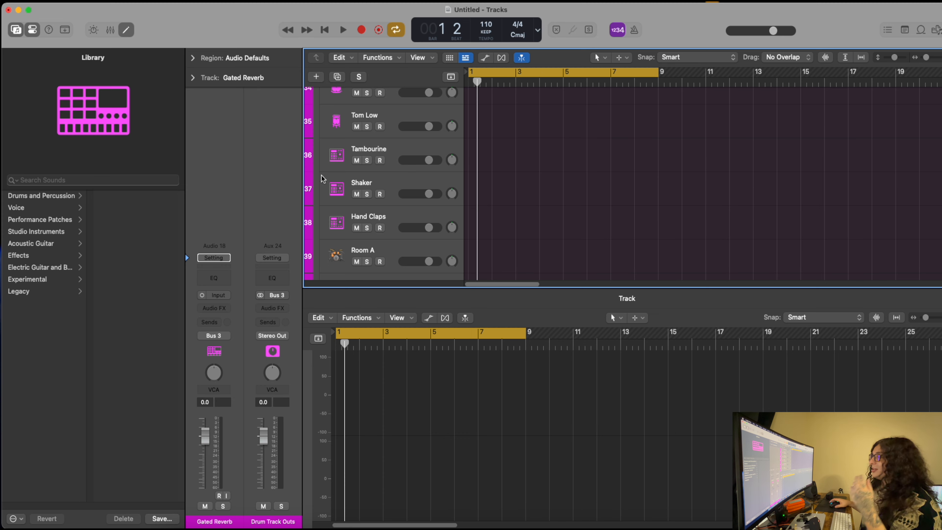
scroll(322, 174, "up", 10)
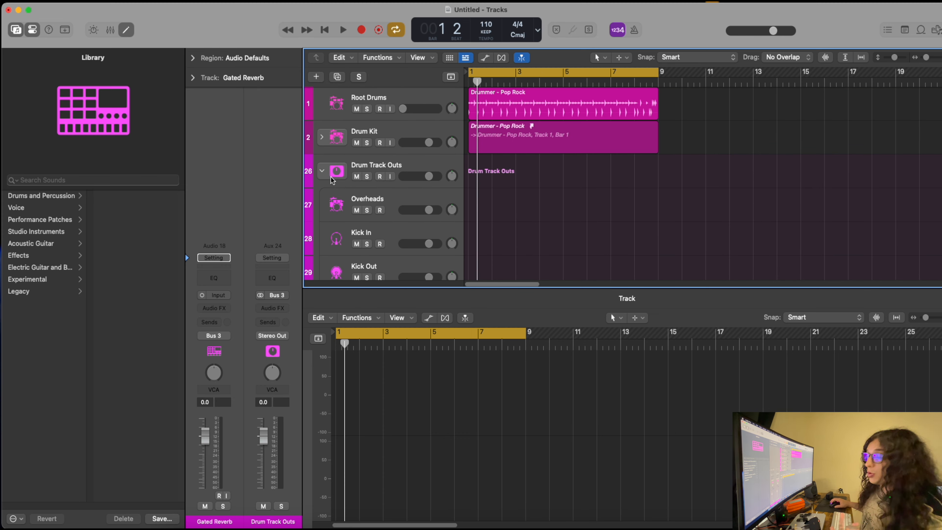
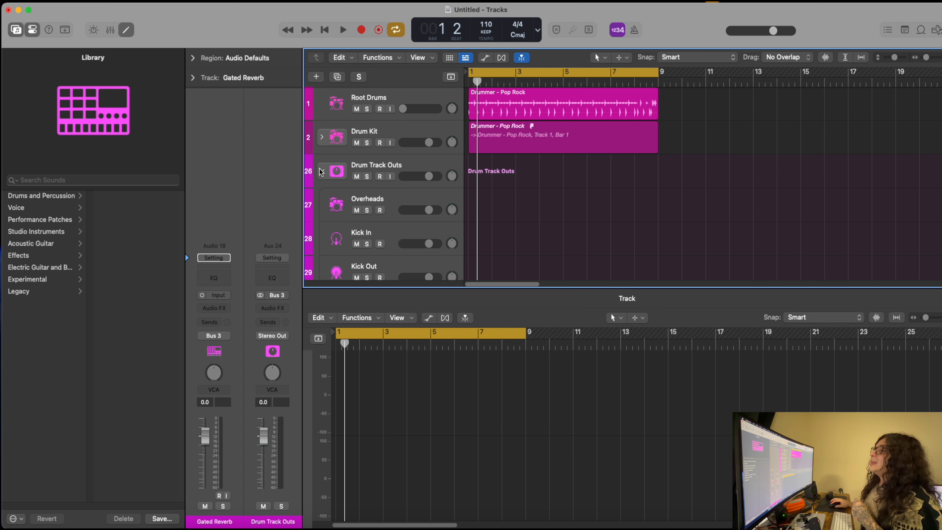
left_click(321, 172)
left_click(387, 139)
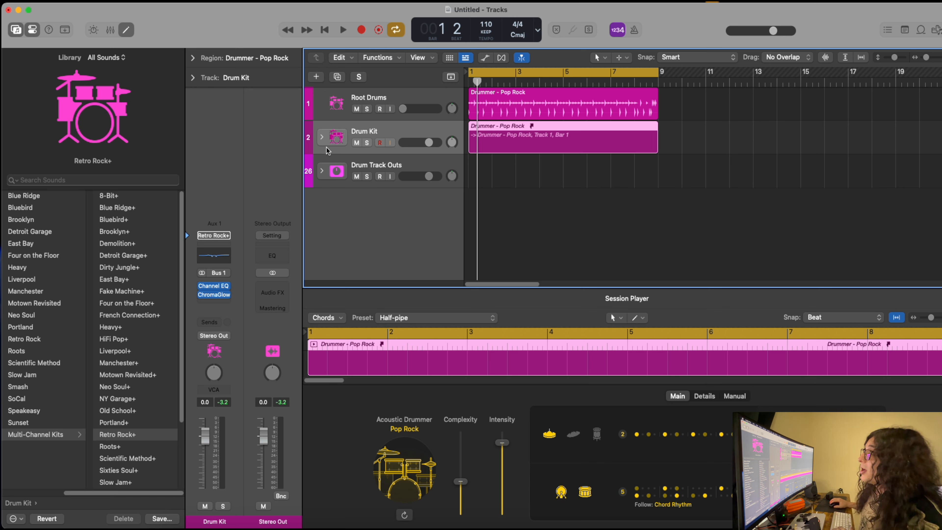
left_click(322, 139)
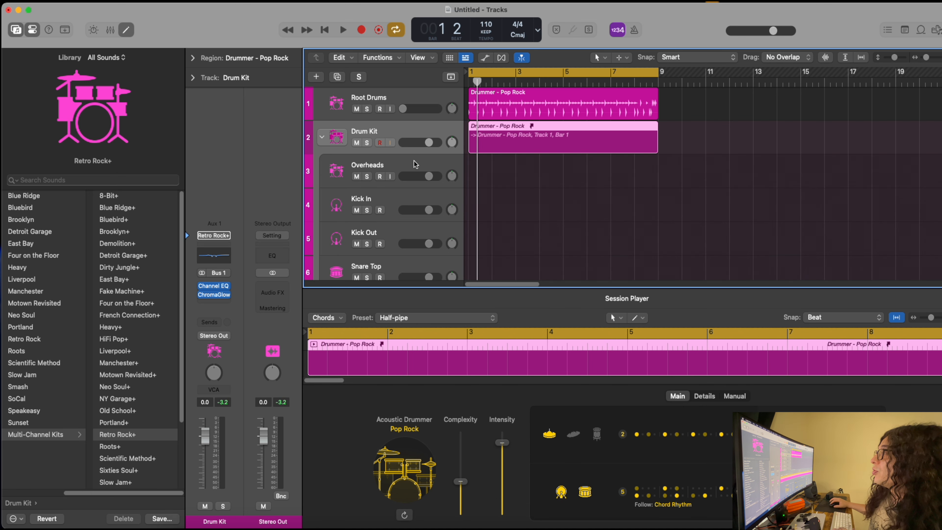
Step: Remove the Bus 15 Pump send and the Bus 11 Plate Reverb send from the Drum Kit's Overheads subtrack
left_click(326, 164)
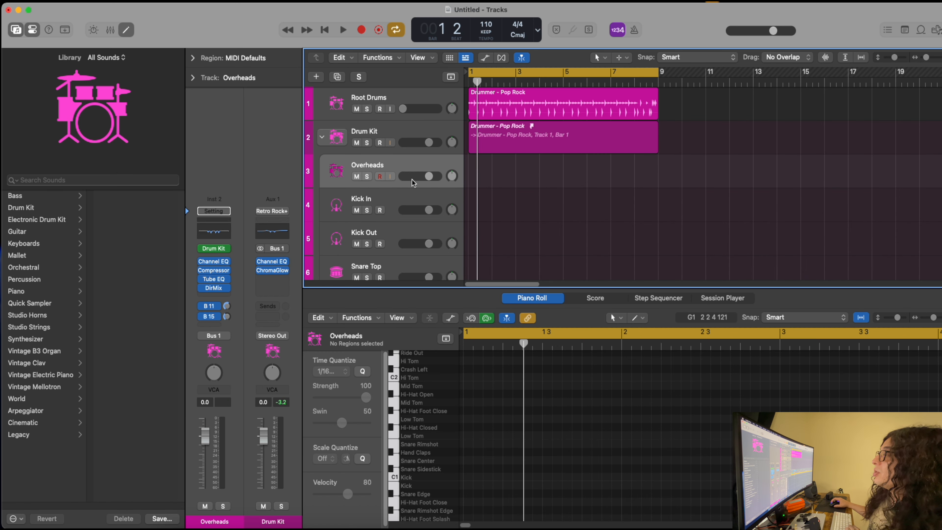
scroll(391, 199, "down", 10)
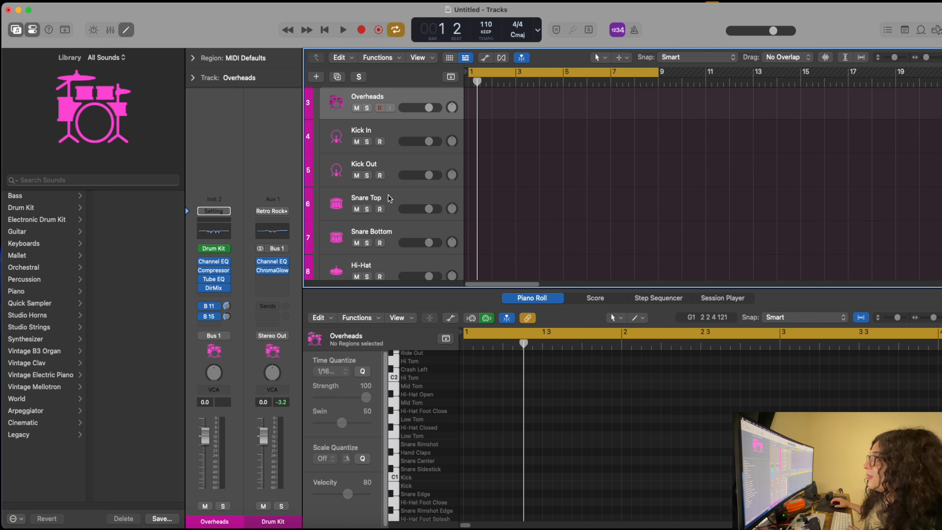
scroll(398, 202, "up", 10)
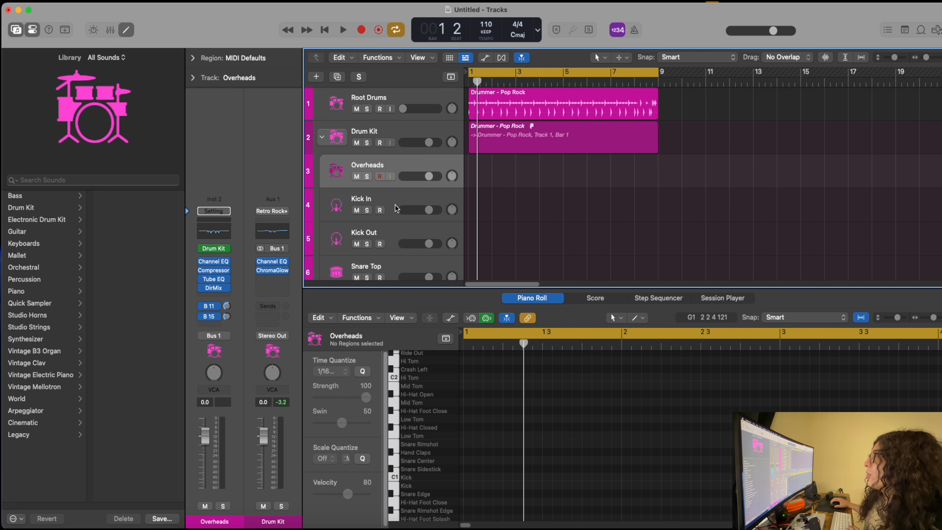
left_click(386, 195)
left_click(397, 168)
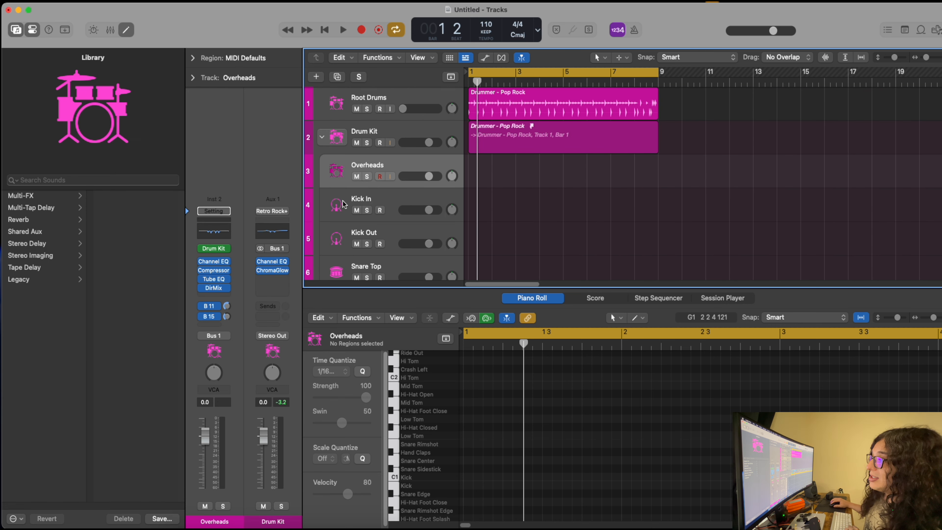
left_click(219, 319)
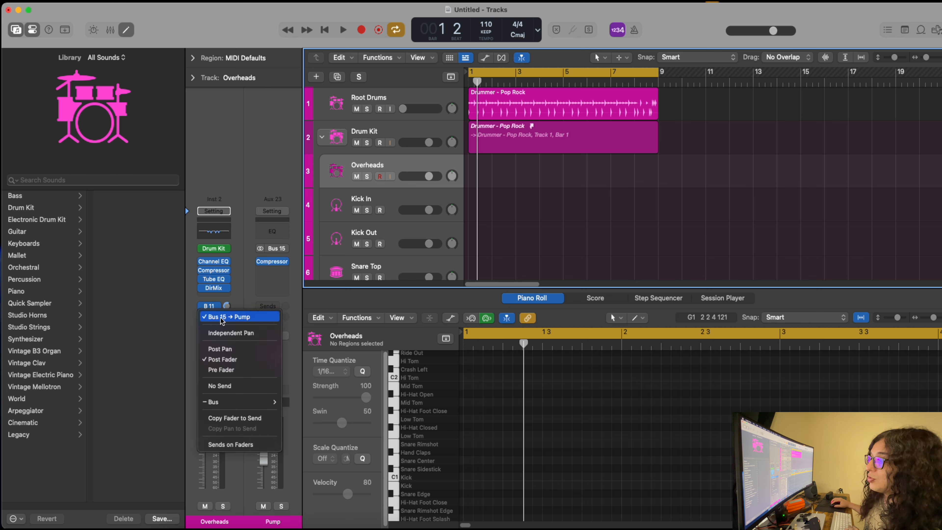
mouse_move(225, 401)
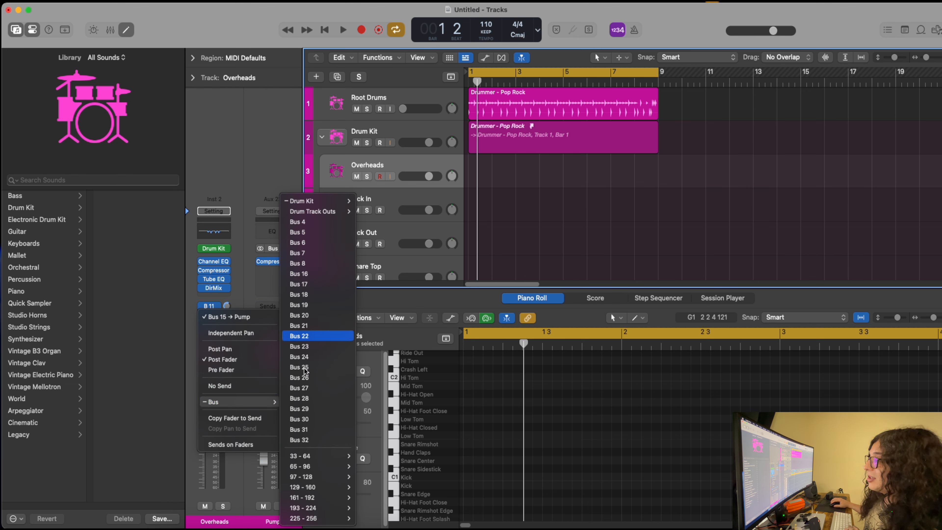
left_click(249, 386)
left_click(210, 316)
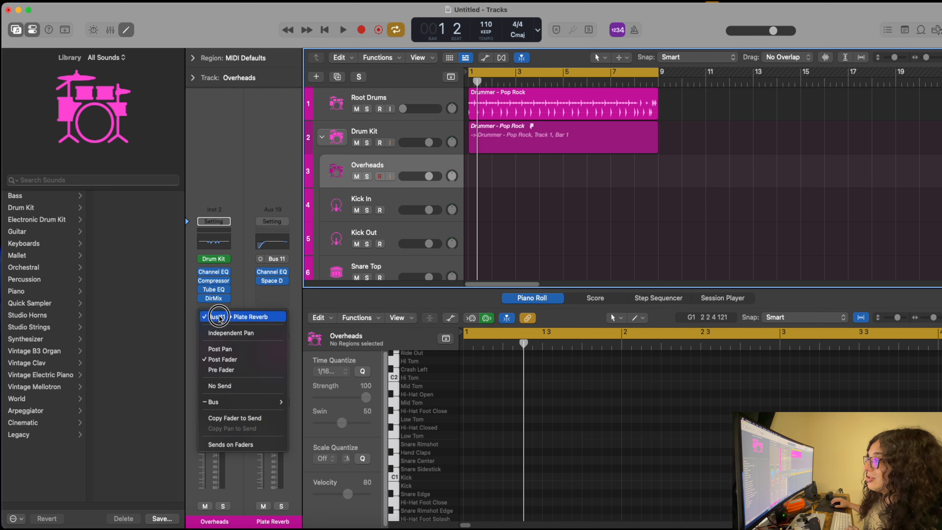
left_click(223, 385)
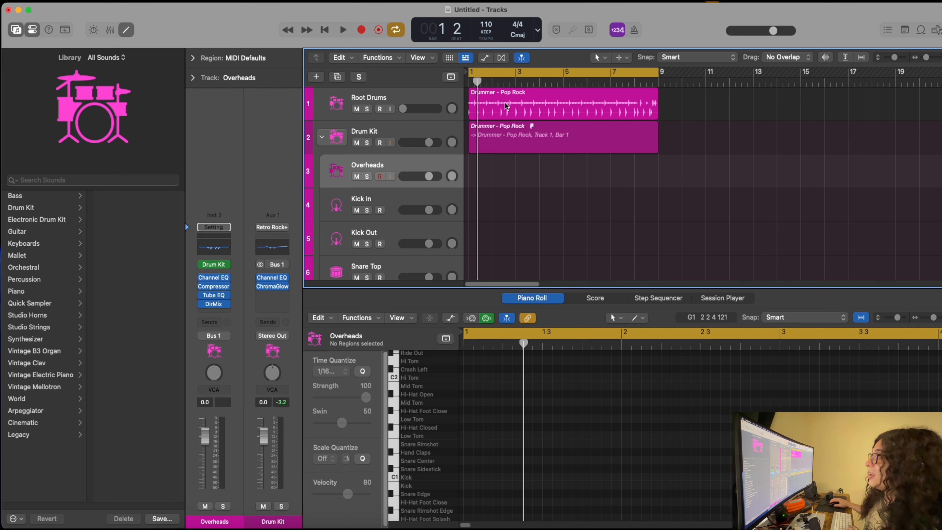
Step: Examine the channel strips of the Kick In, Kick Out, Snare Top and Snare Bottom subtracks for sends
left_click(394, 200)
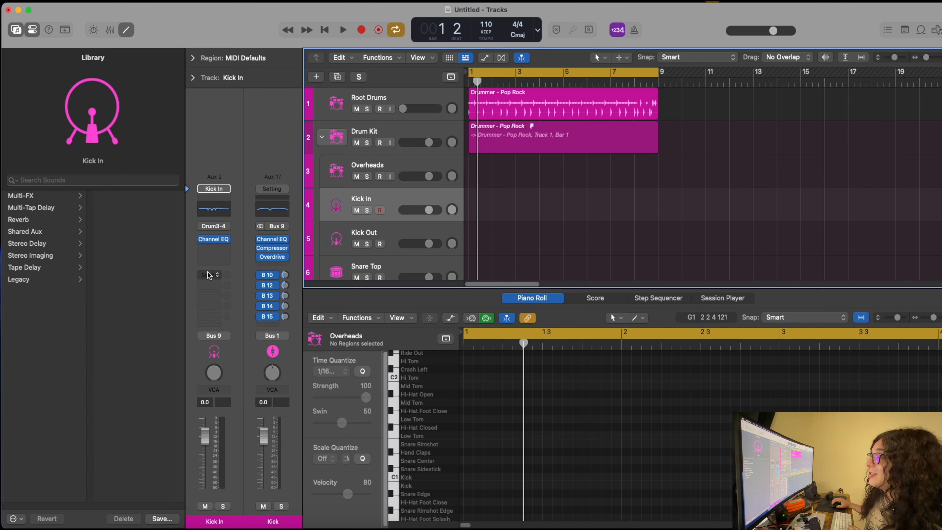
scroll(371, 219, "down", 2)
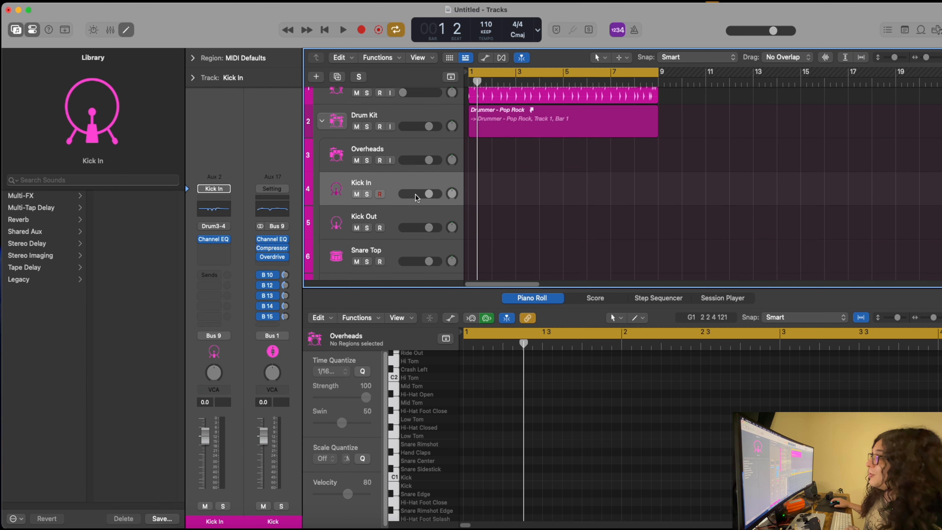
left_click(385, 207)
scroll(408, 236, "down", 2)
left_click(387, 190)
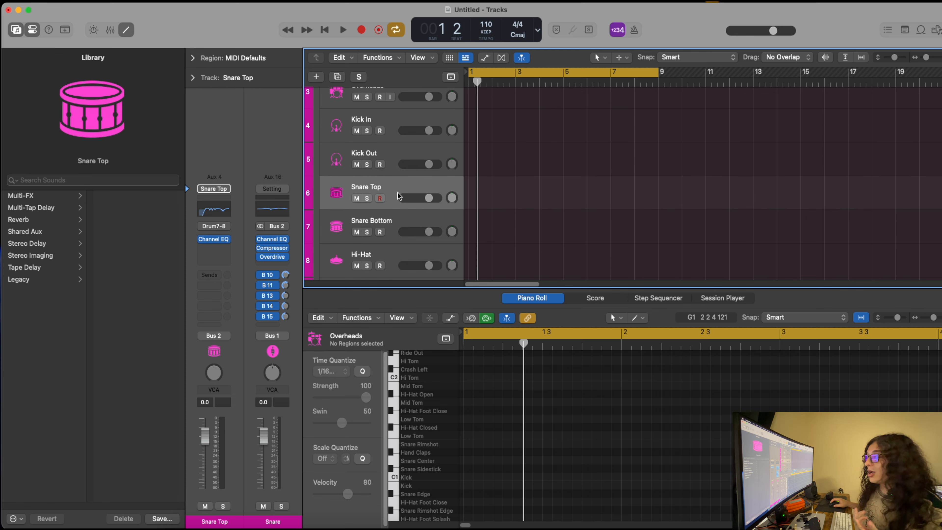
scroll(399, 204, "up", 2)
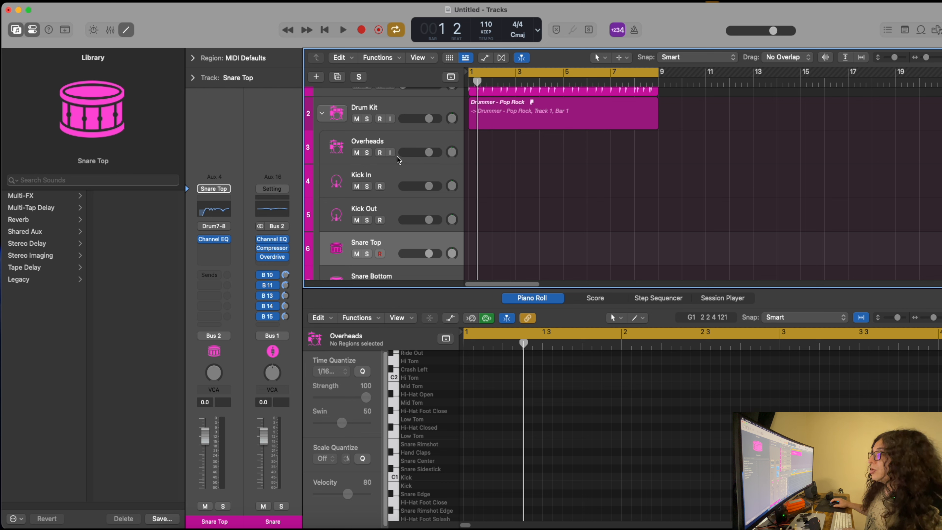
left_click(388, 176)
left_click(388, 208)
left_click(388, 238)
scroll(388, 230, "down", 2)
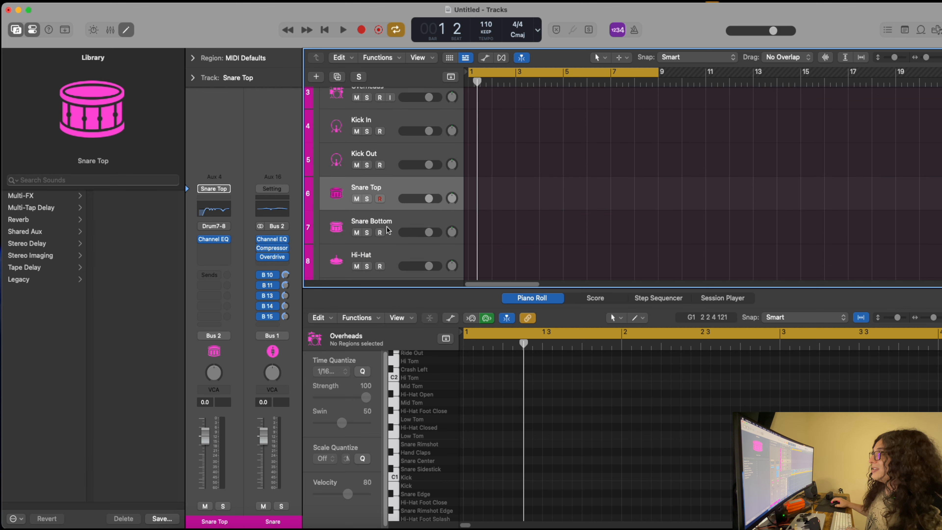
left_click(401, 219)
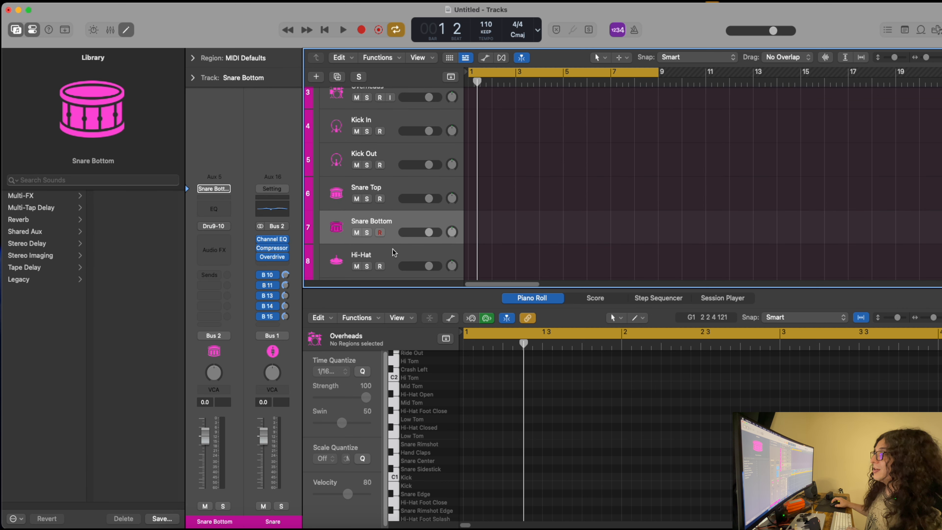
Step: Remove the Bus 15 Pump send from the Hi-Hat subtrack
left_click(371, 260)
scroll(368, 261, "down", 1)
left_click(219, 317)
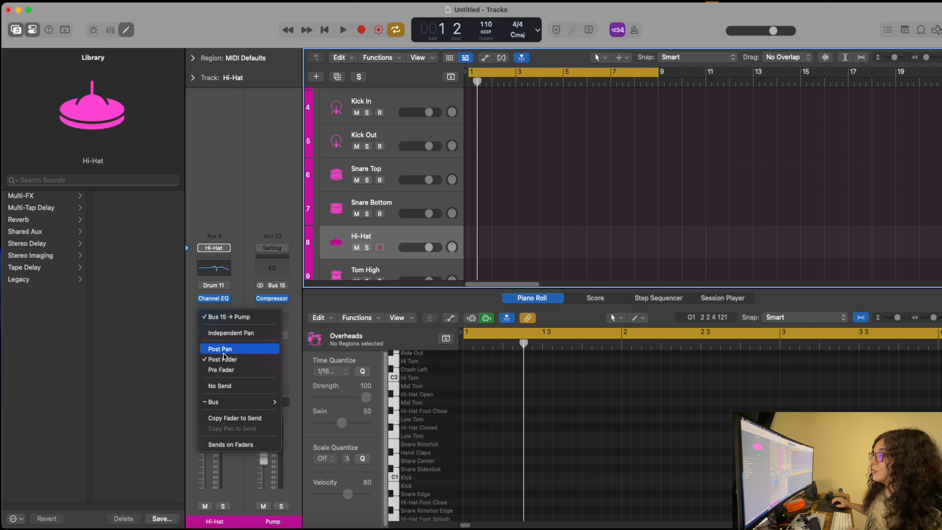
left_click(411, 217)
Step: Remove the Bus 10 Gated Reverb, Bus 11 Plate Reverb, Bus 14 Crunch and Bus 15 Pump sends from the Tom High subtrack
scroll(410, 222, "down", 2)
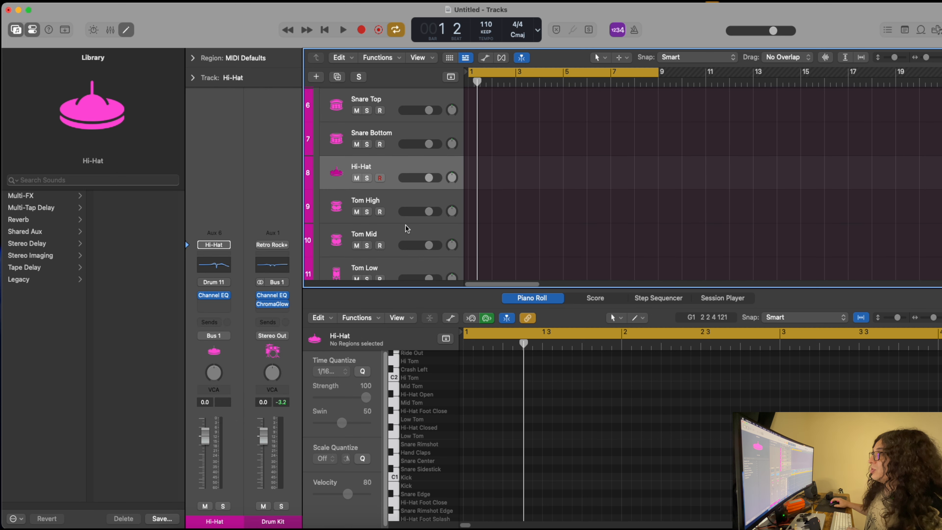
left_click(387, 205)
left_click(220, 286)
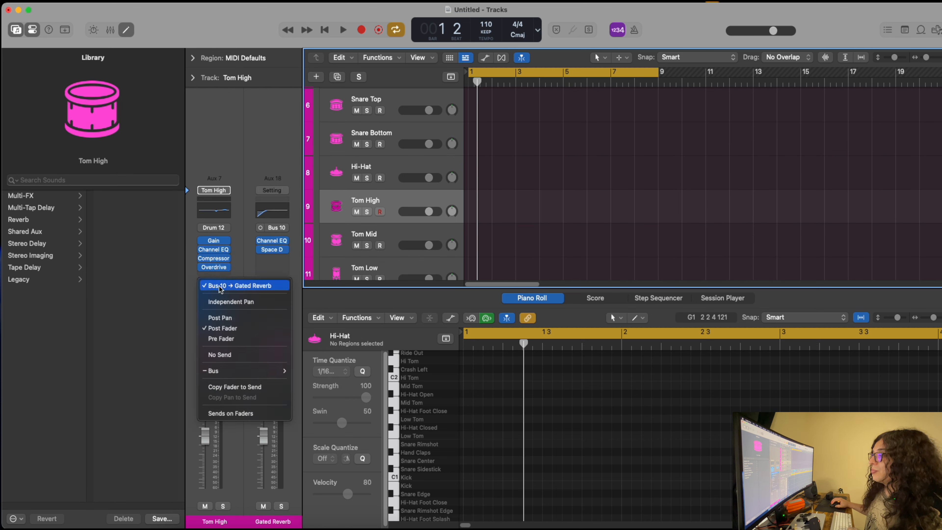
left_click(218, 356)
left_click(217, 300)
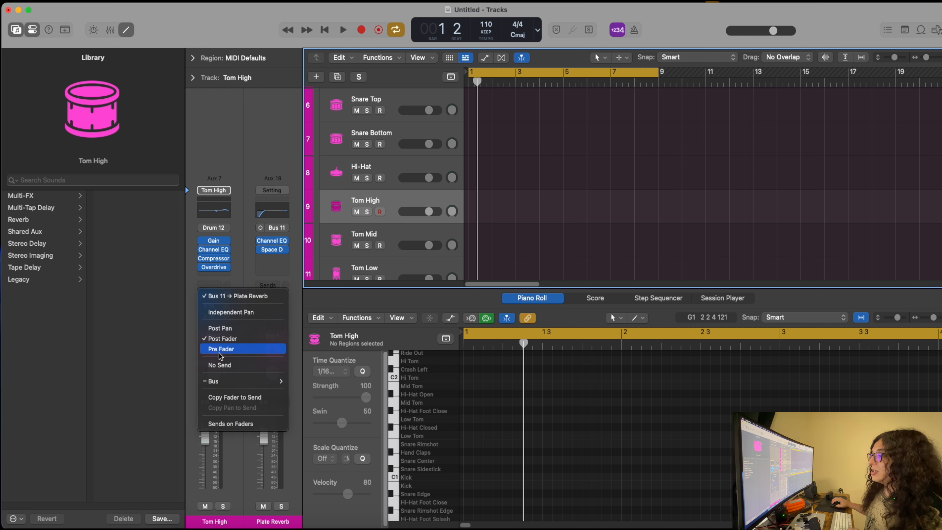
left_click(220, 365)
left_click(221, 309)
left_click(219, 375)
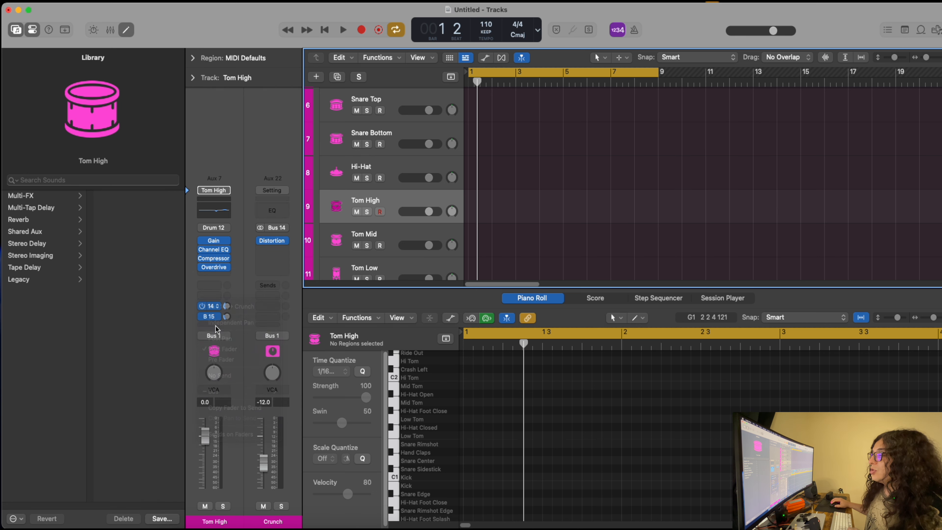
left_click(218, 317)
left_click(219, 386)
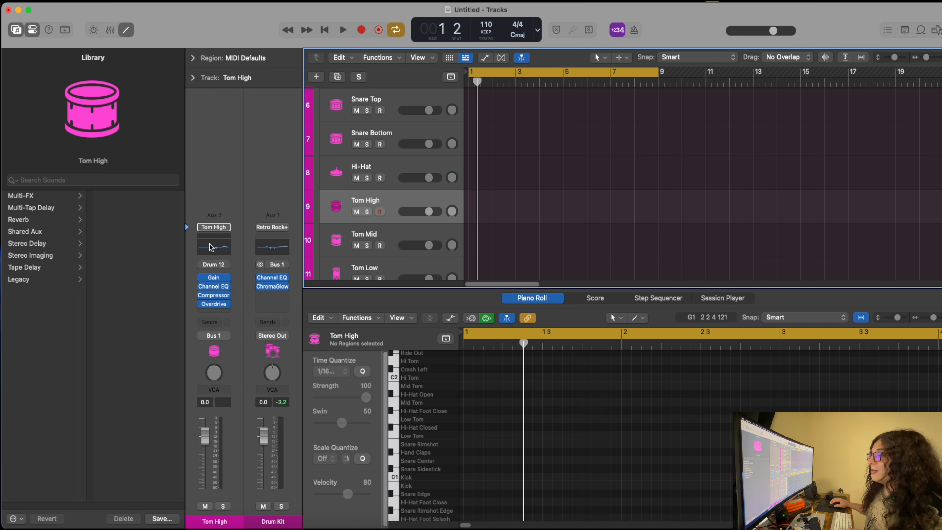
Step: Remove the Bus 10, Bus 11, Bus 12 Sub, Bus 14 Crunch and Bus 15 sends from the Tom Mid subtrack
left_click(391, 231)
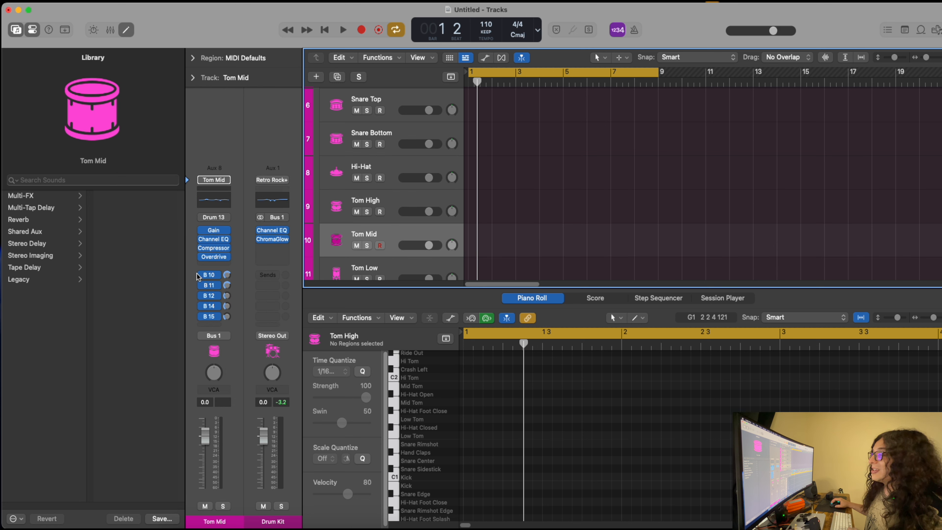
left_click(224, 275)
left_click(219, 344)
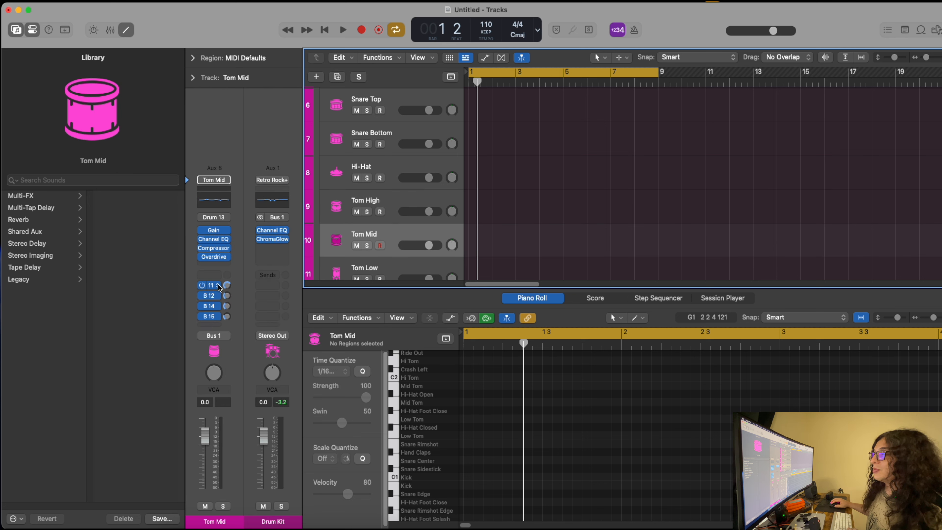
left_click(219, 286)
left_click(220, 365)
left_click(218, 286)
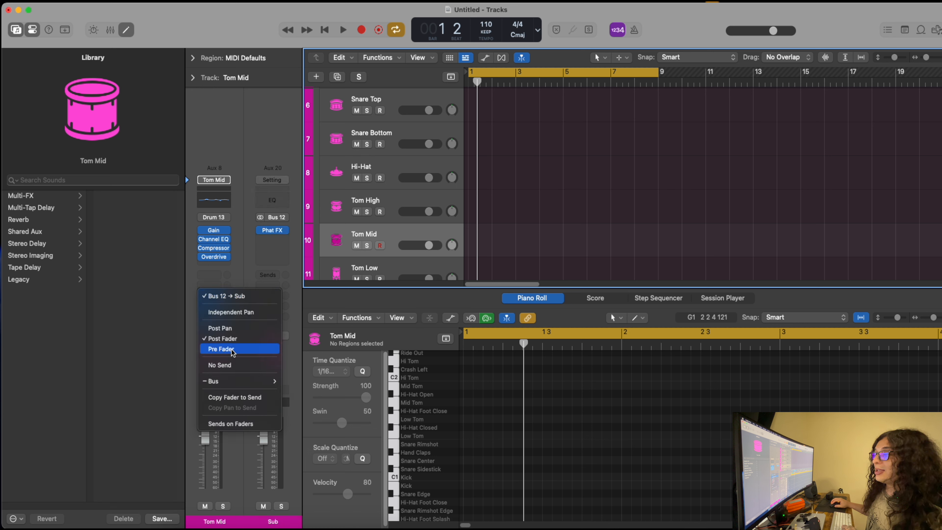
left_click(219, 365)
left_click(219, 287)
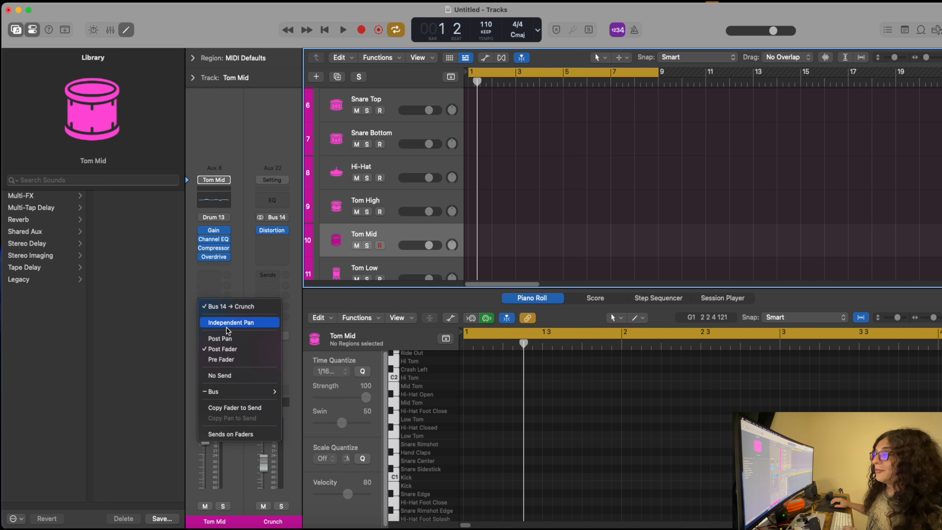
left_click(225, 375)
left_click(218, 317)
left_click(224, 386)
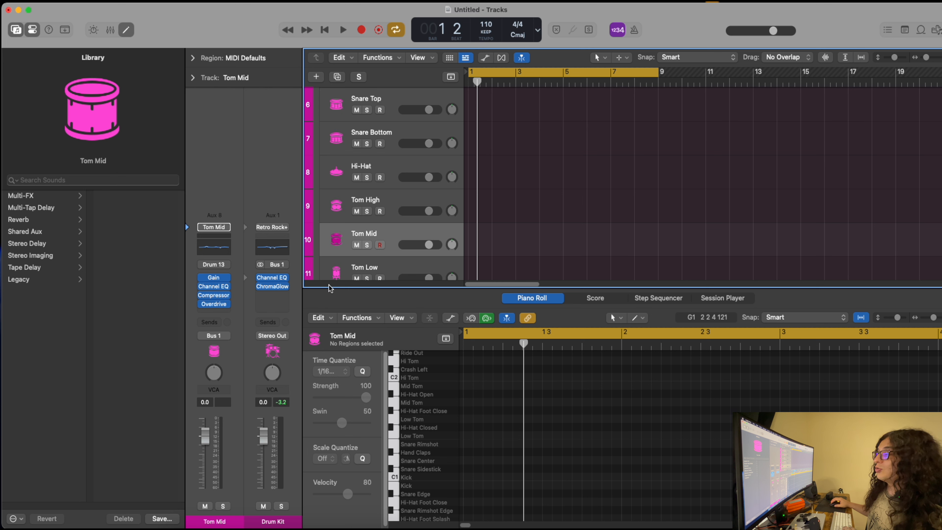
Step: Bypass the Gain, Channel EQ and Compressor plug-ins on the Tom Mid subtrack and switch them back on
left_click(202, 287)
left_click(202, 299)
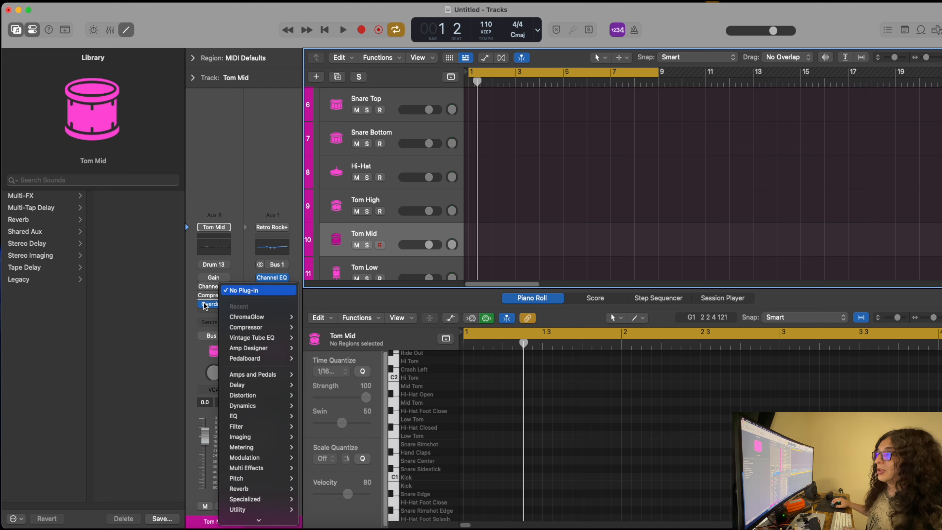
left_click(202, 300)
left_click(203, 296)
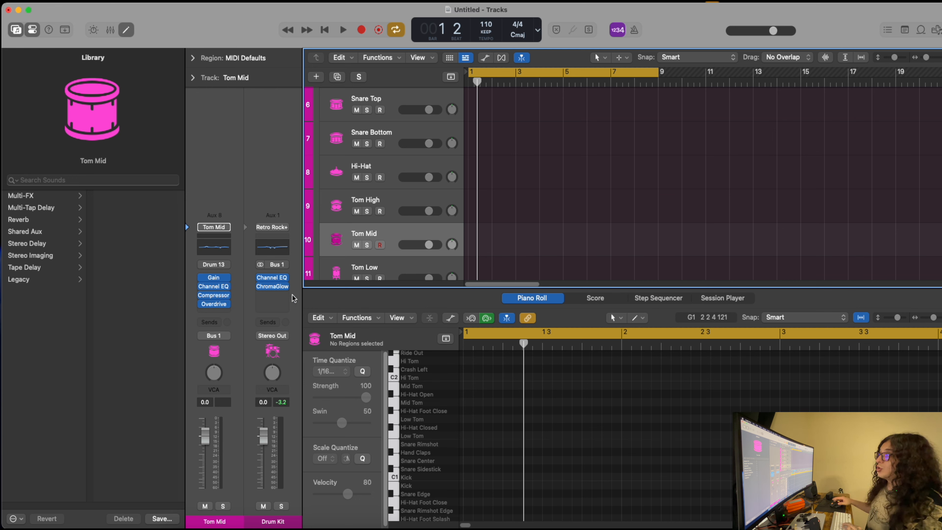
Step: Play a short stretch of the drum part to check how the kit sounds
key("space")
key("space")
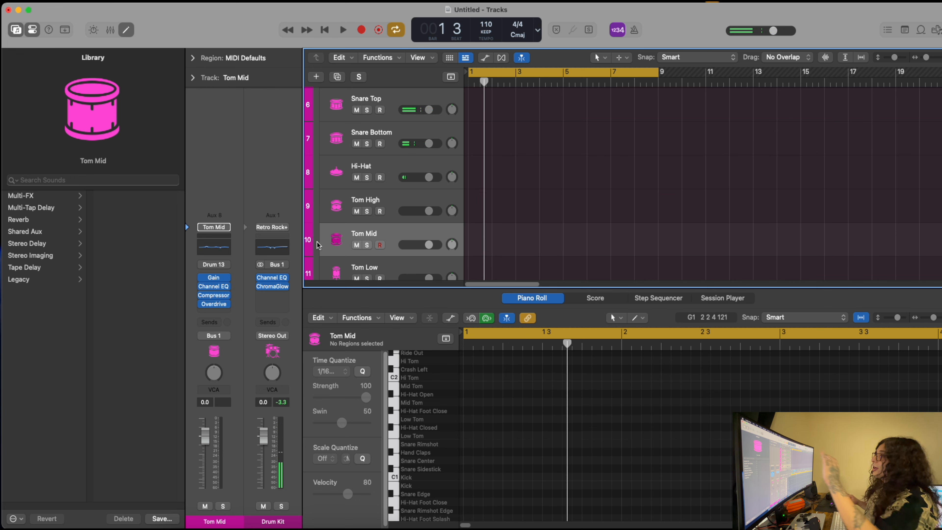
Step: Remove the Gated Reverb and Plate Reverb sends from the Tom Low track
scroll(380, 253, "down", 2)
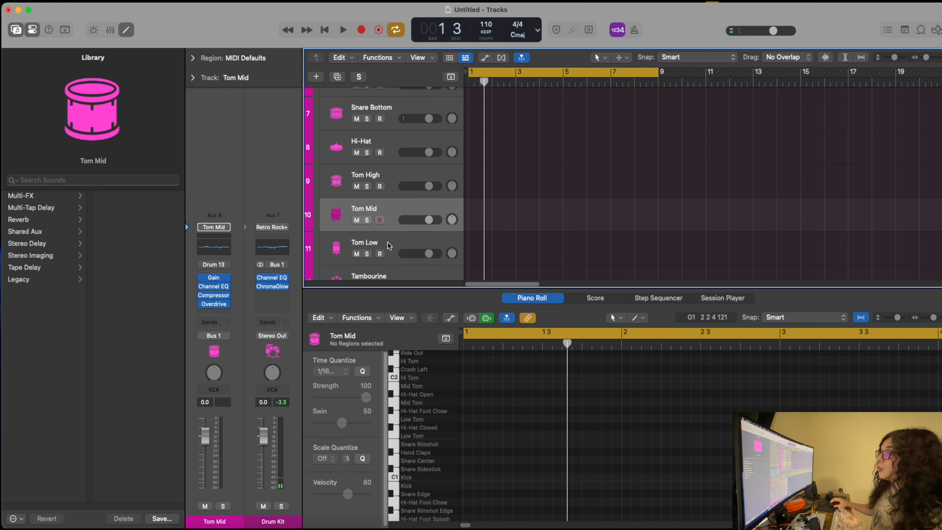
left_click(389, 245)
left_click(222, 285)
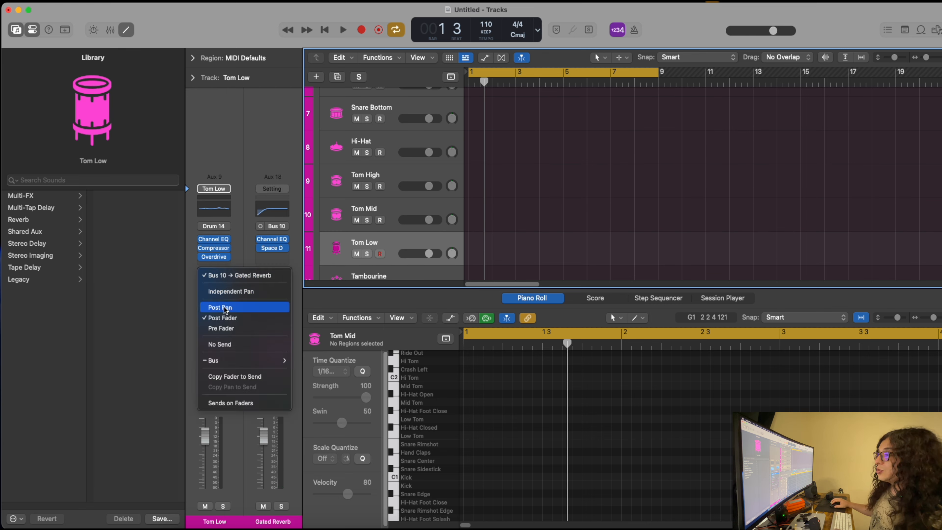
left_click(226, 344)
left_click(222, 286)
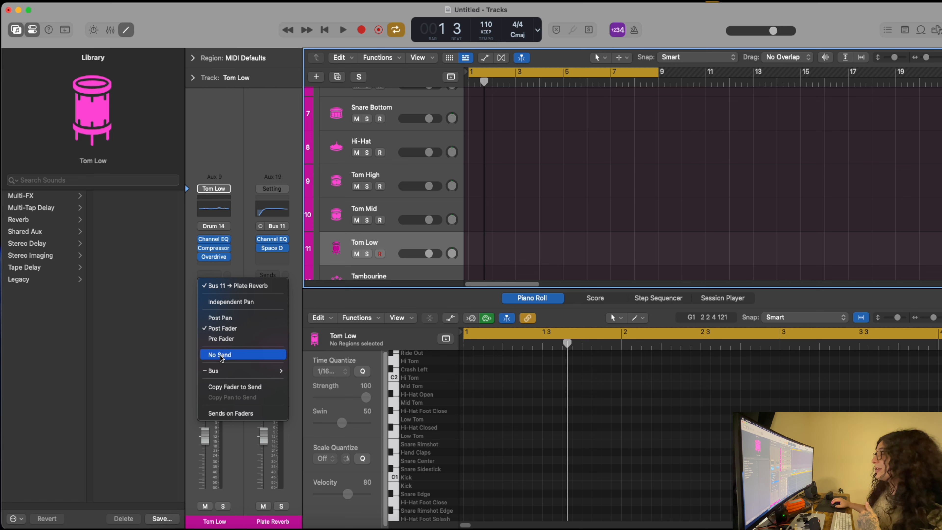
left_click(221, 356)
Step: Remove the remaining sends from the Tom Low track, including Bus 12 Sub and Bus 15
left_click(219, 297)
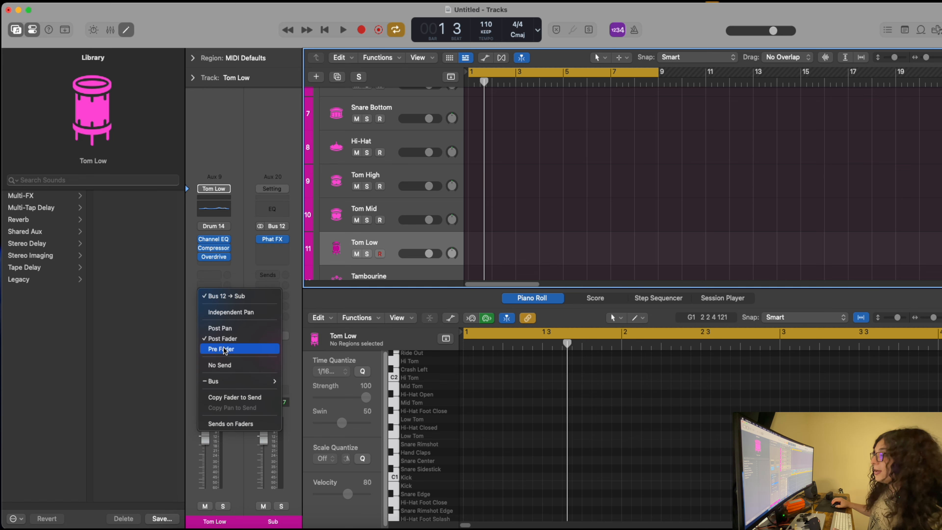
left_click(223, 365)
left_click(210, 306)
left_click(241, 375)
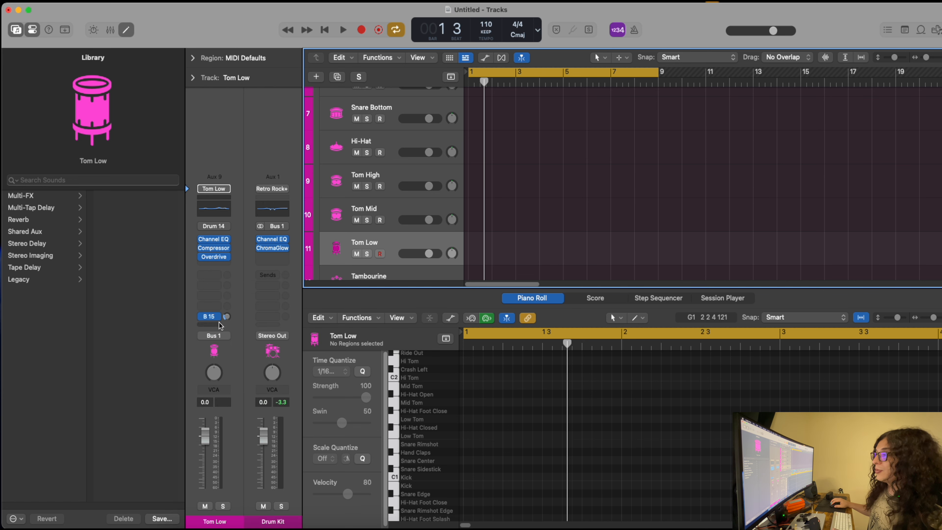
left_click(219, 316)
left_click(263, 385)
Step: Check the Tambourine, Shaker, Hand Claps and Room A channel strips for sends
scroll(458, 263, "down", 5)
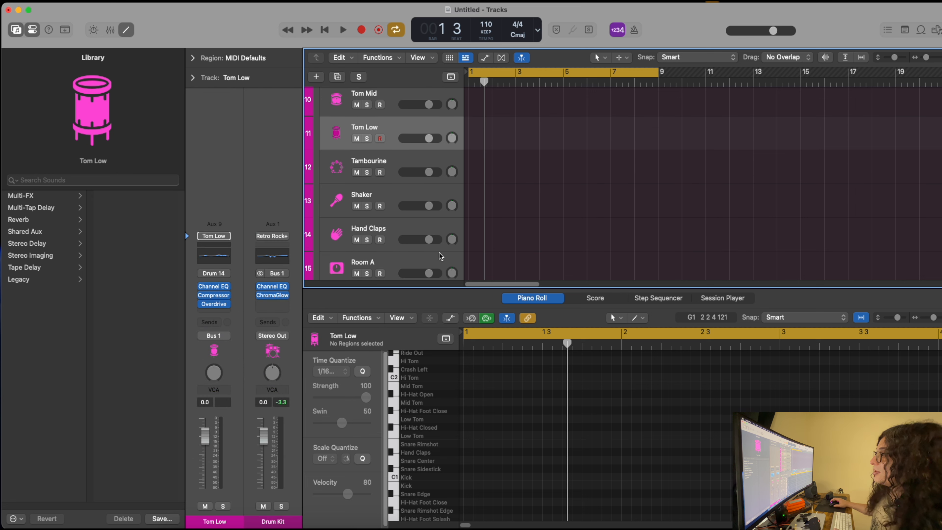
left_click(373, 160)
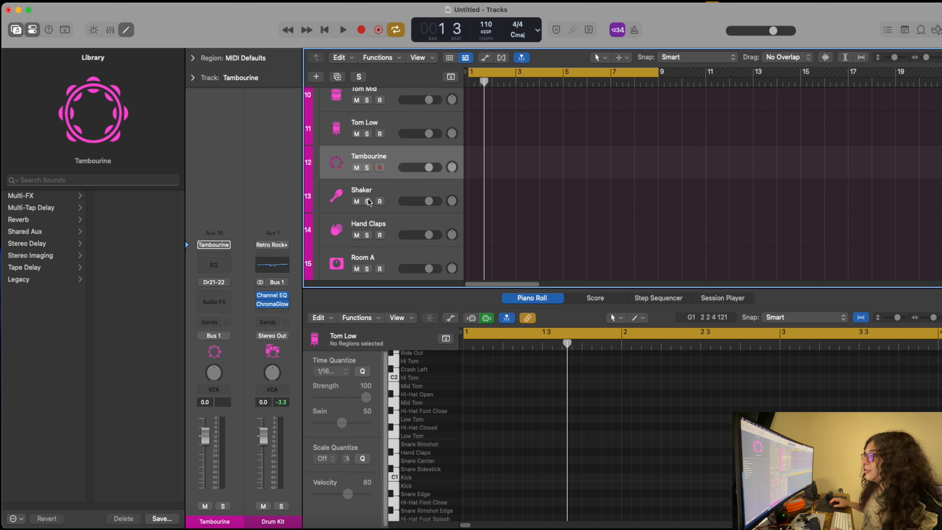
left_click(393, 197)
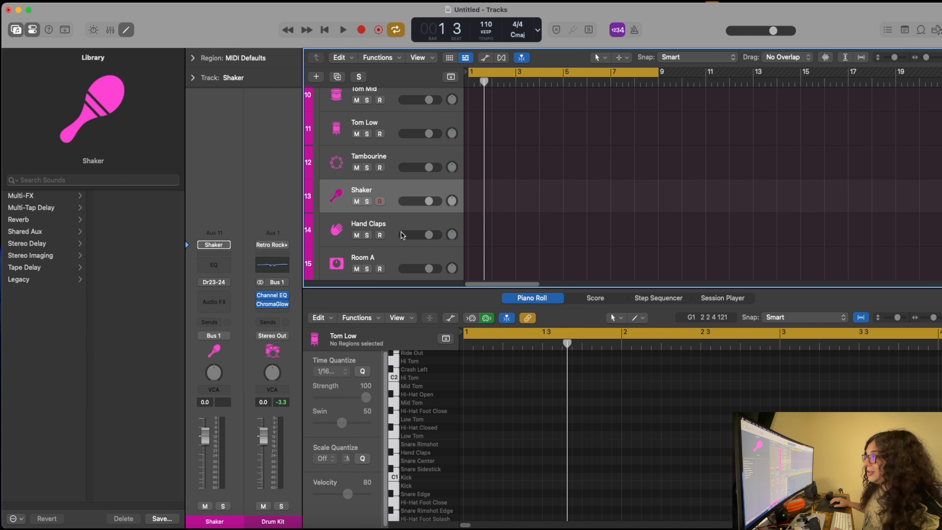
left_click(393, 225)
left_click(378, 256)
Step: Remove the sends from the Room B and Leak tracks
scroll(379, 256, "down", 4)
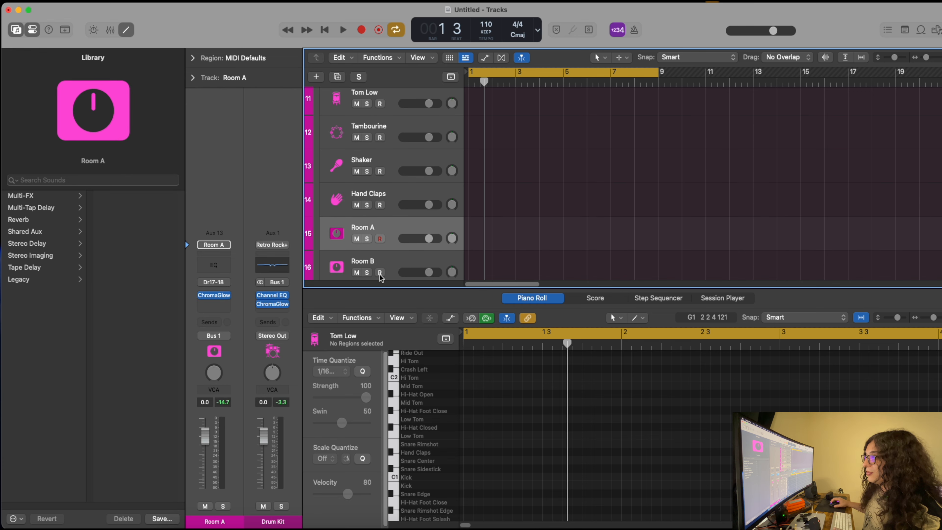
left_click(385, 225)
left_click(212, 316)
left_click(226, 386)
left_click(386, 258)
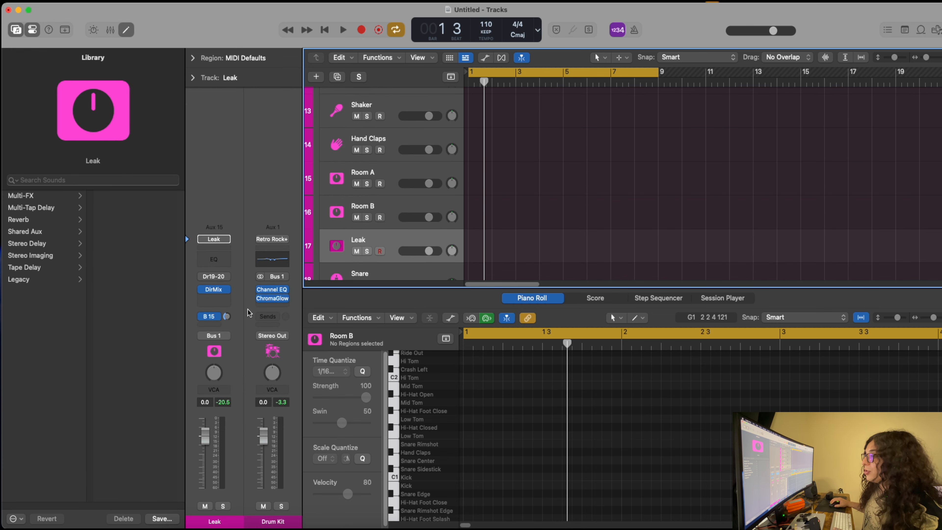
left_click(215, 317)
left_click(224, 386)
Step: Remove the sends from the Snare submix track, including Bus 13 Attack
scroll(386, 223, "down", 5)
left_click(385, 167)
left_click(213, 275)
left_click(225, 345)
left_click(213, 296)
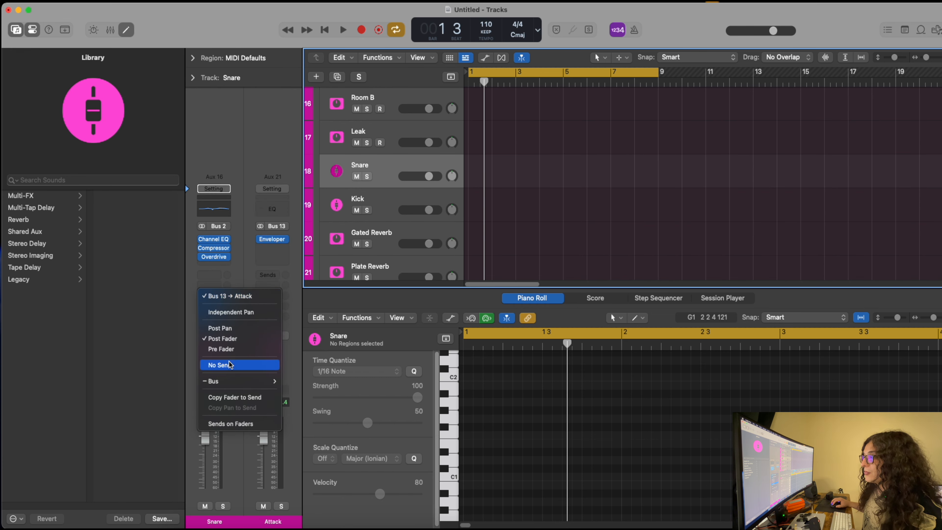
left_click(225, 365)
Step: Remove the send from the Kick submix track
left_click(382, 203)
left_click(213, 316)
left_click(222, 385)
Step: Check the effect return tracks from Gated Reverb down to Pump for leftover sends
left_click(381, 241)
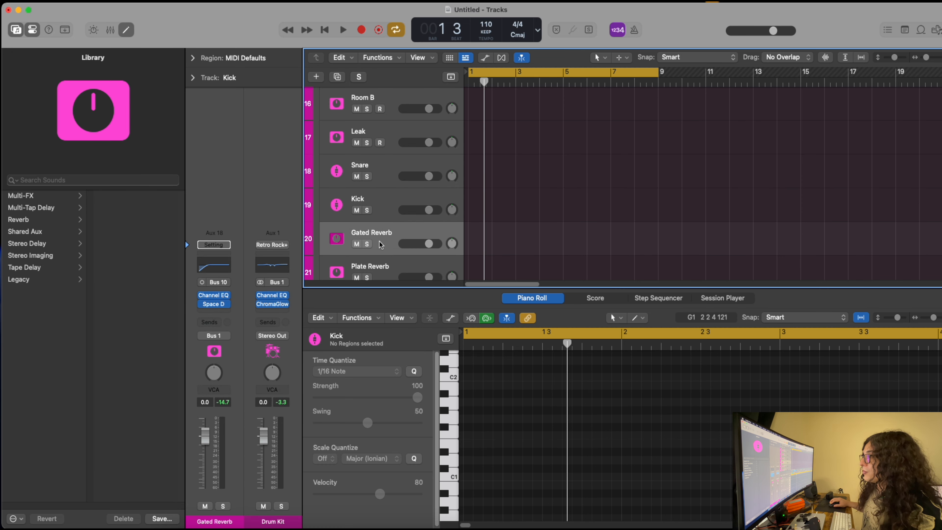
scroll(381, 240, "down", 4)
left_click(380, 232)
scroll(380, 223, "down", 6)
left_click(379, 182)
left_click(379, 204)
scroll(379, 186, "up", 20)
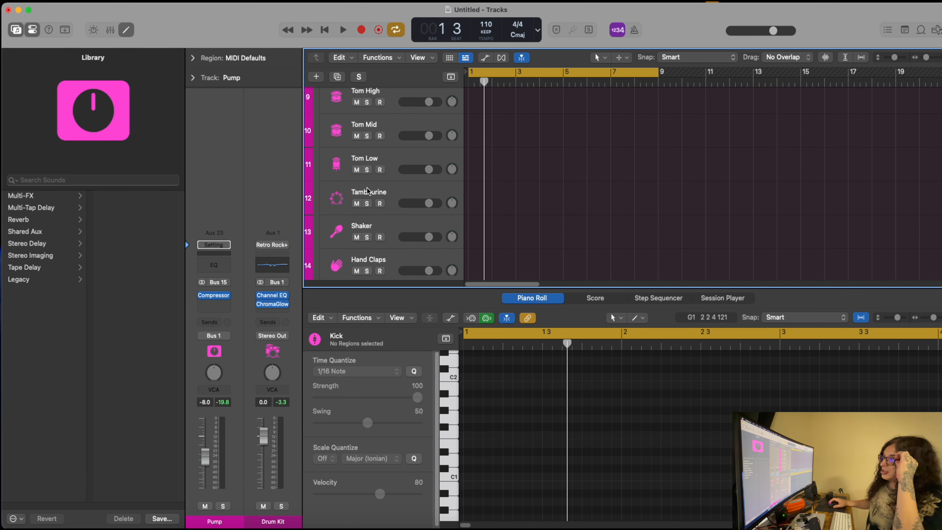
scroll(378, 173, "up", 3)
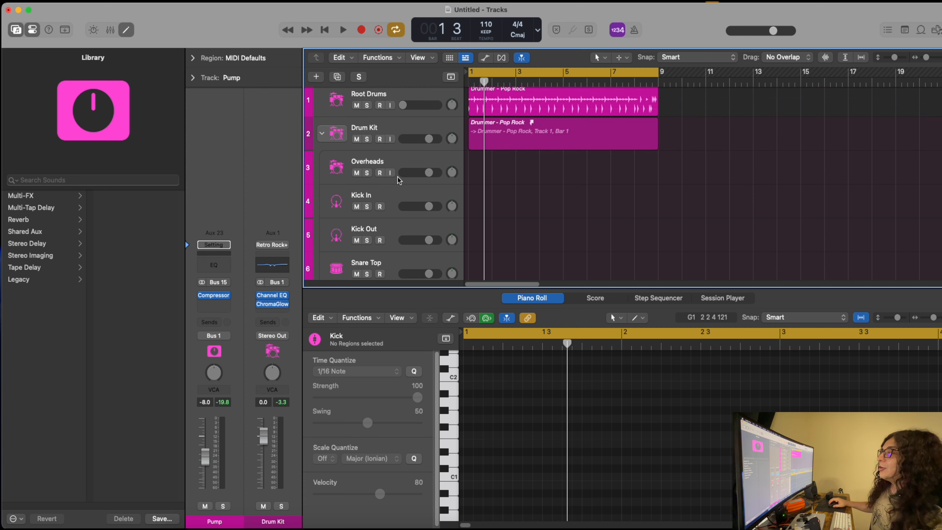
Step: Go through every drum kit track from Overheads down to Pump and back up, checking each channel strip for leftover sends
left_click(399, 181)
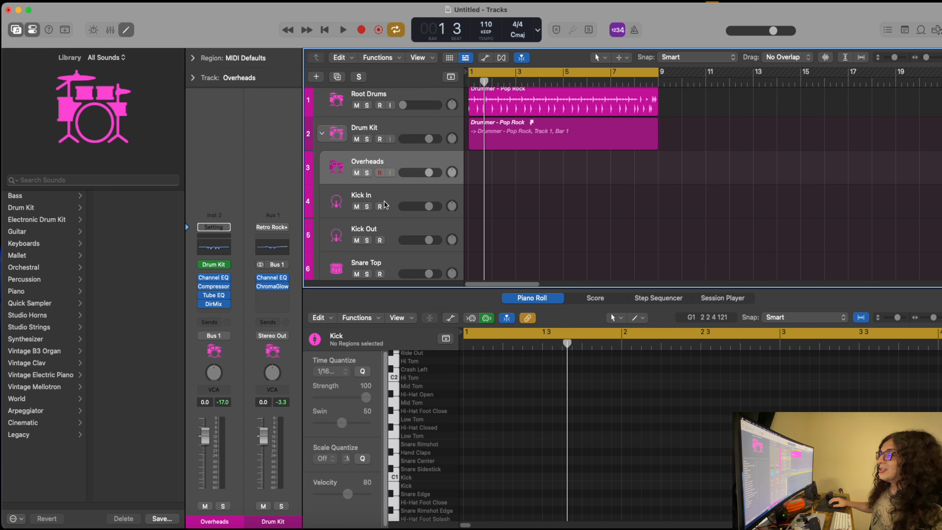
key("Down")
key("Down")
key("Down")
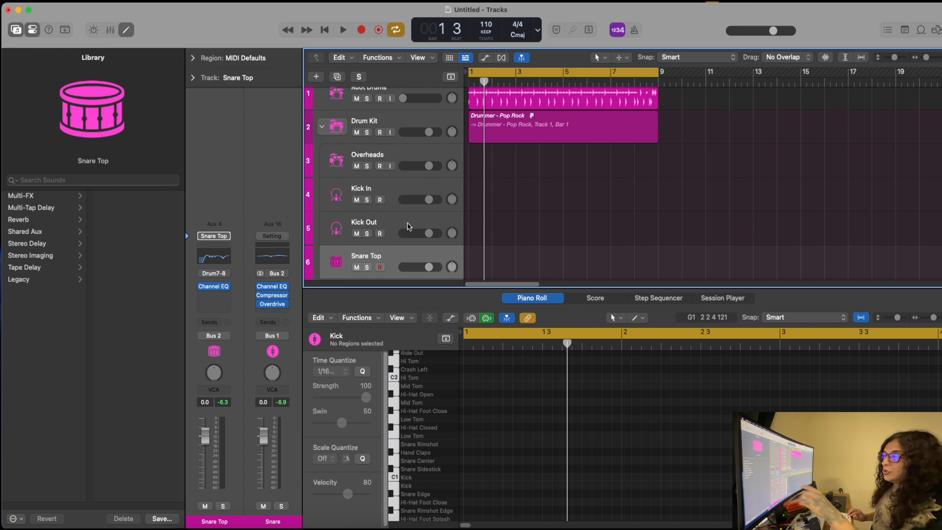
key("Down")
key("Down")
key("Down")
key("Down")
key("Down")
key("Down")
key("Down")
key("Down")
key("Down")
key("Down")
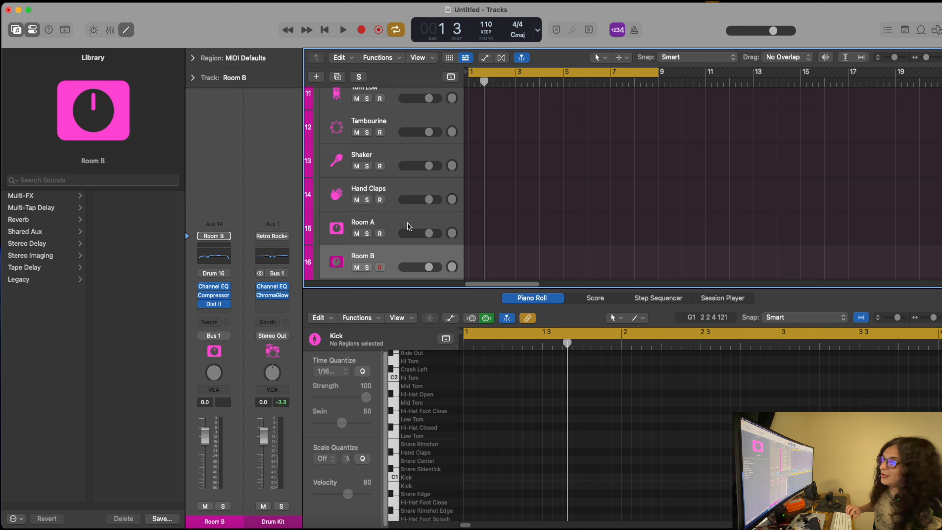
key("Down")
key("Down")
key("Down")
key("Down")
key("Down")
key("Down")
key("Down")
key("Down")
key("Down")
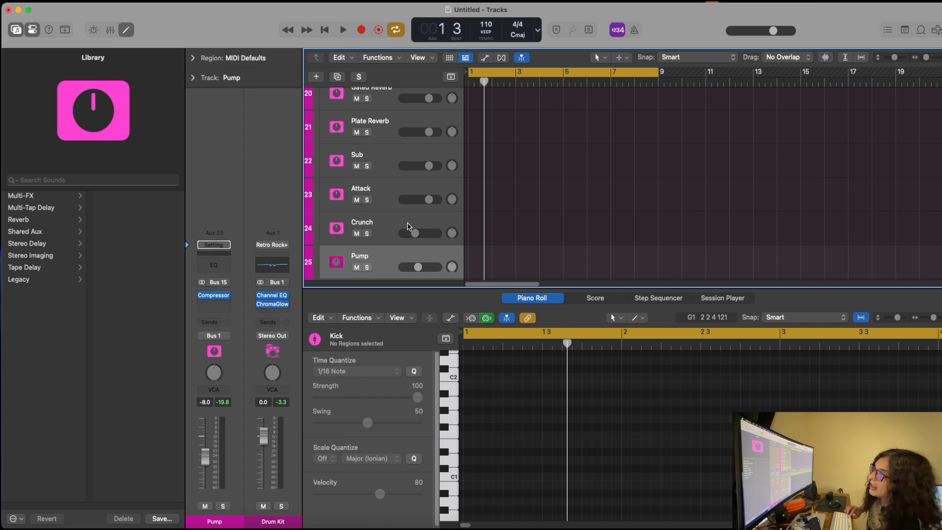
key("Down")
key("Up")
key("Up")
key("Up")
key("Up")
key("Up")
key("Up")
key("Up")
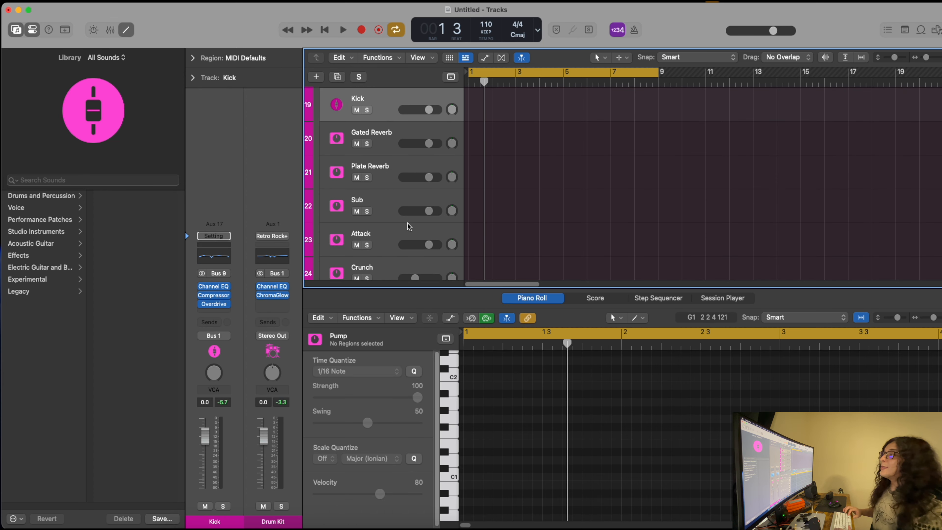
key("Up")
key("Up")
key("Up")
key("Up")
key("Up")
key("Up")
key("Up")
key("Up")
key("Up")
key("Up")
key("Up")
key("Up")
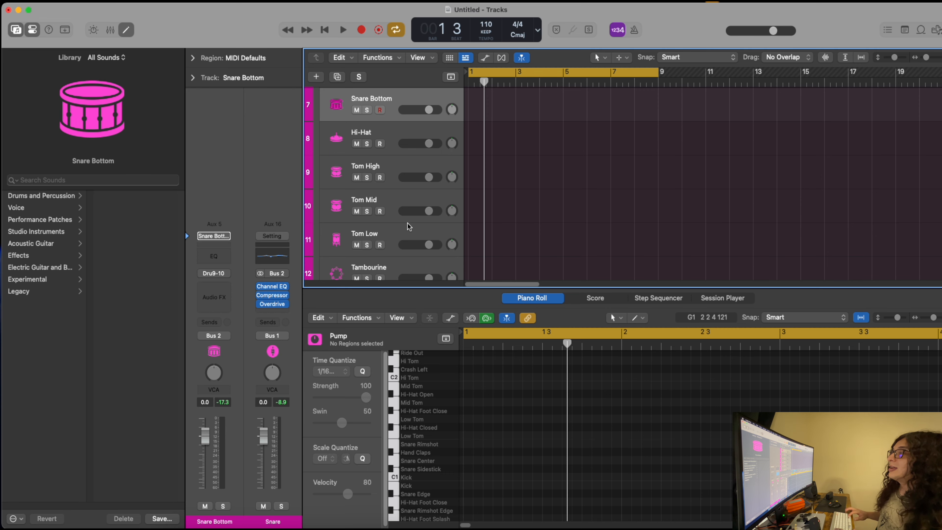
key("Up")
key("Up")
key("Up")
key("Up")
key("Up")
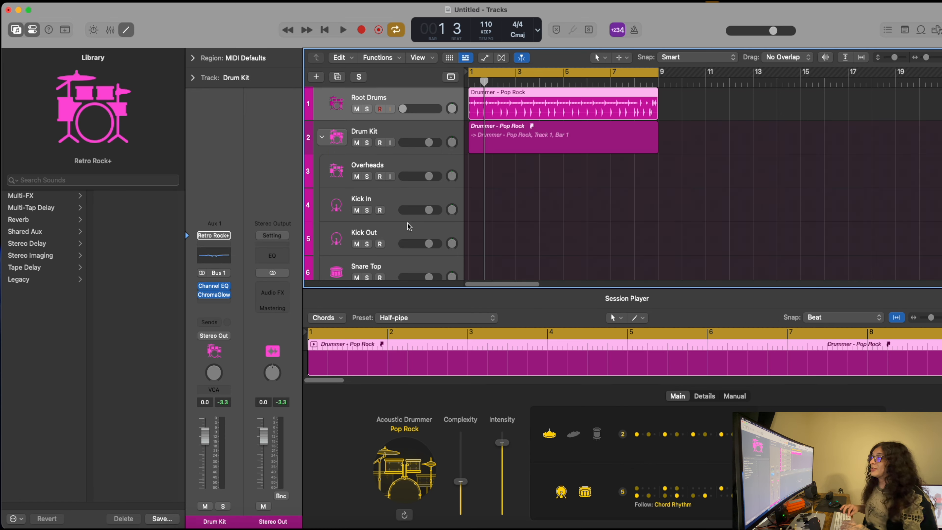
Step: Play the drum part from the beginning to hear the kit without its sends
key("Down")
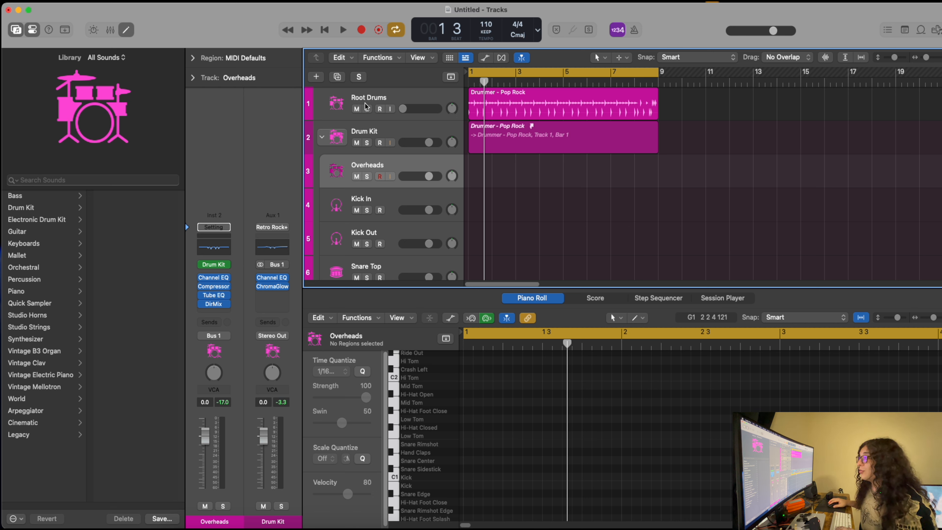
key("Return")
key("space")
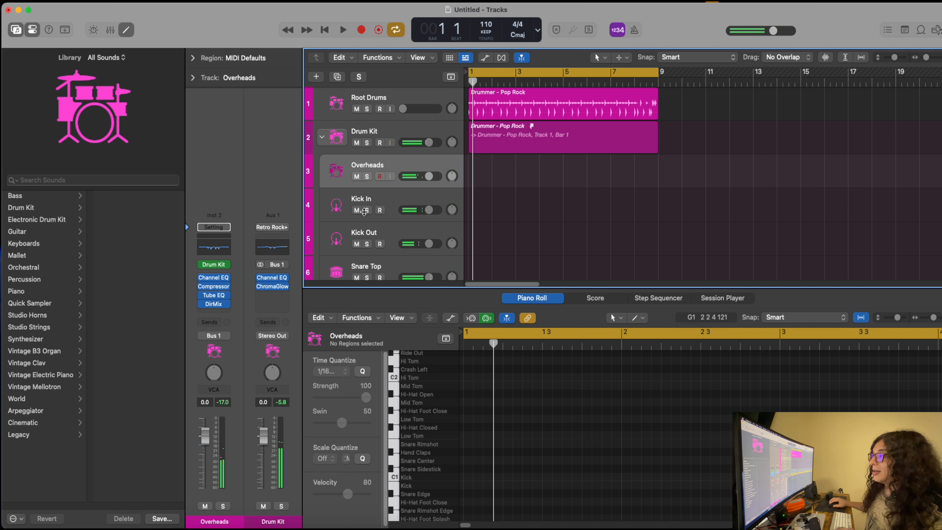
Step: Add a send to Bus 4 on the Overheads track and set its level to 0
left_click(216, 322)
left_click(278, 201)
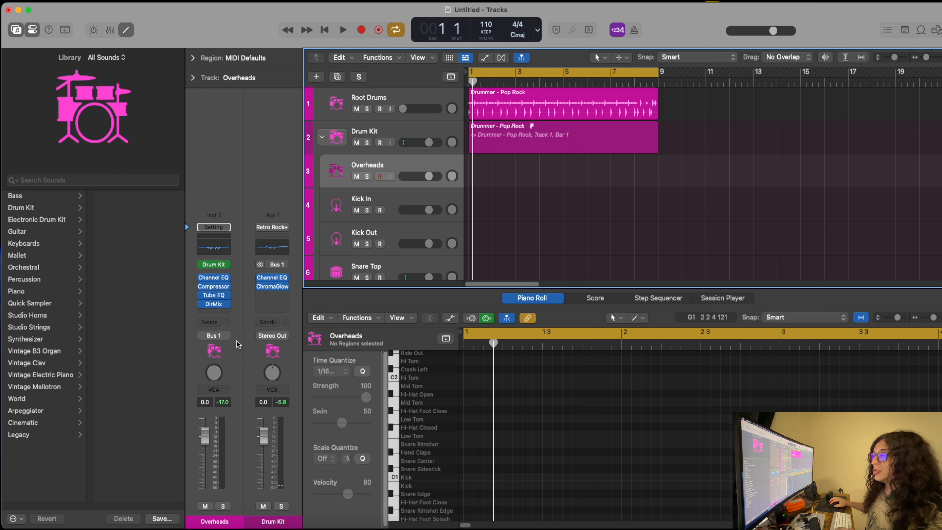
left_click(218, 323)
mouse_move(231, 340)
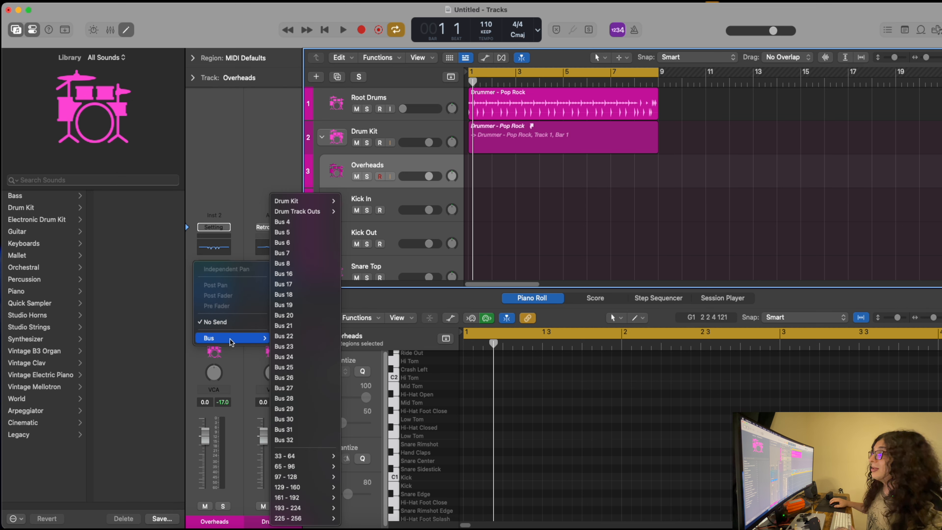
left_click(290, 223)
left_click(228, 319)
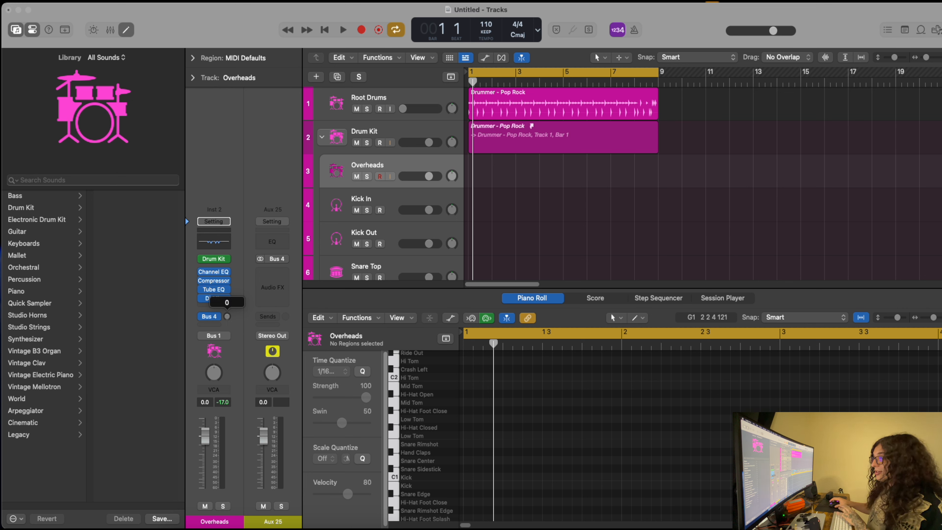
key("Return")
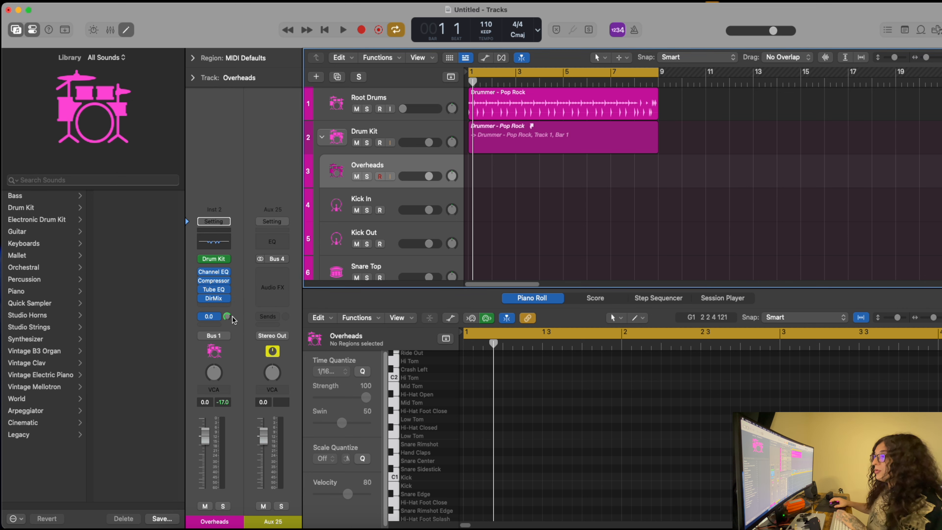
Step: Add a send to Bus 5 on the Kick In track and set its level to 0
left_click(388, 198)
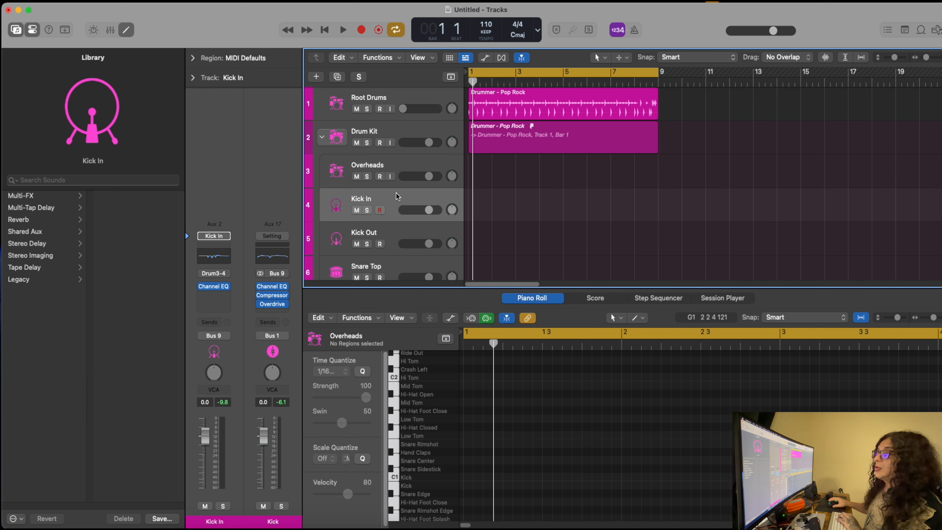
left_click(224, 322)
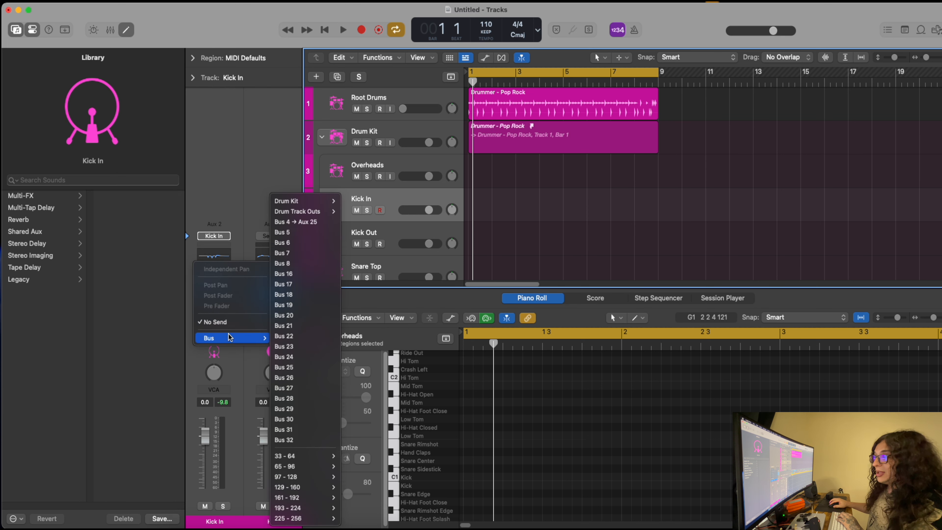
left_click(304, 235)
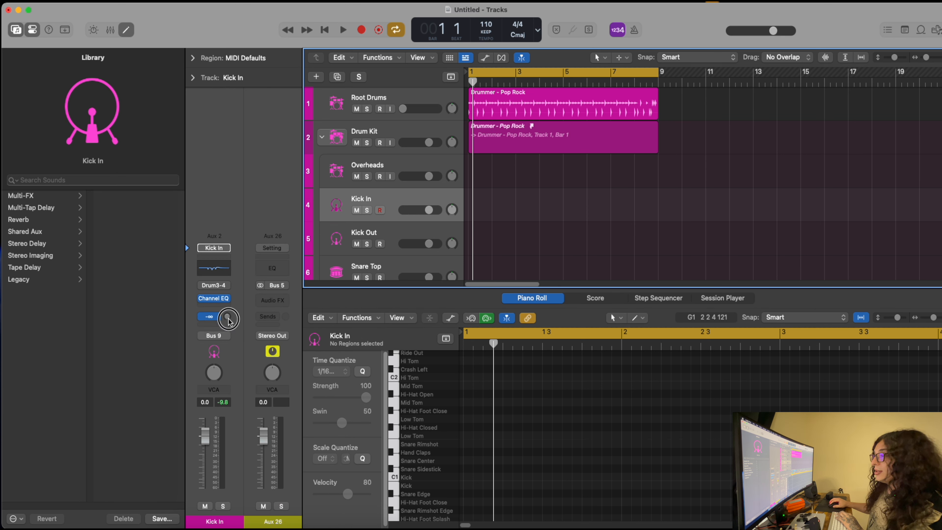
double_click(227, 318)
type("0")
key("Return")
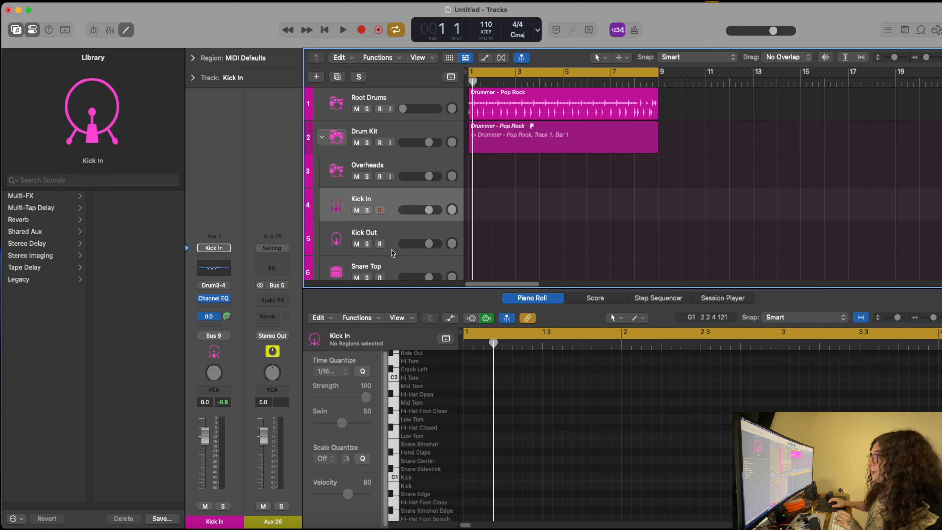
Step: Add a send to Bus 6 on the Kick Out track with its level at 0
key("Down")
left_click(217, 323)
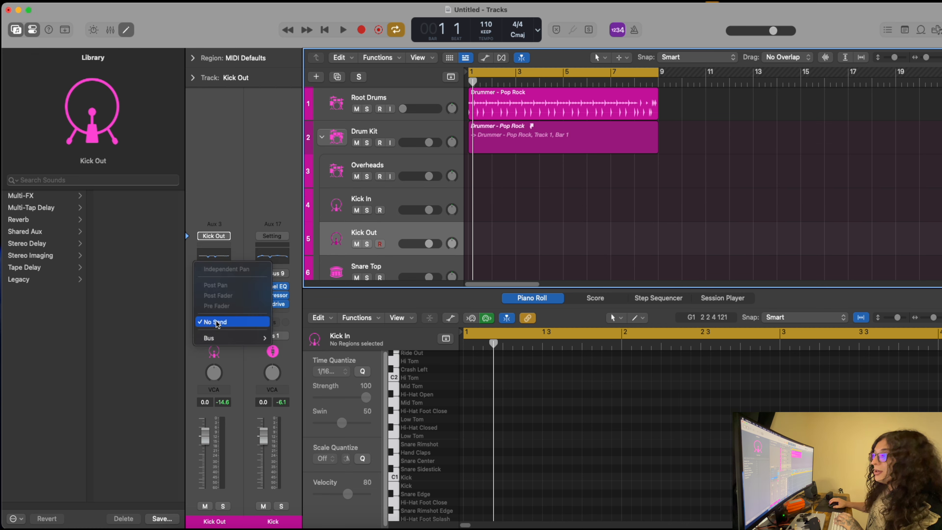
mouse_move(261, 336)
left_click(282, 242)
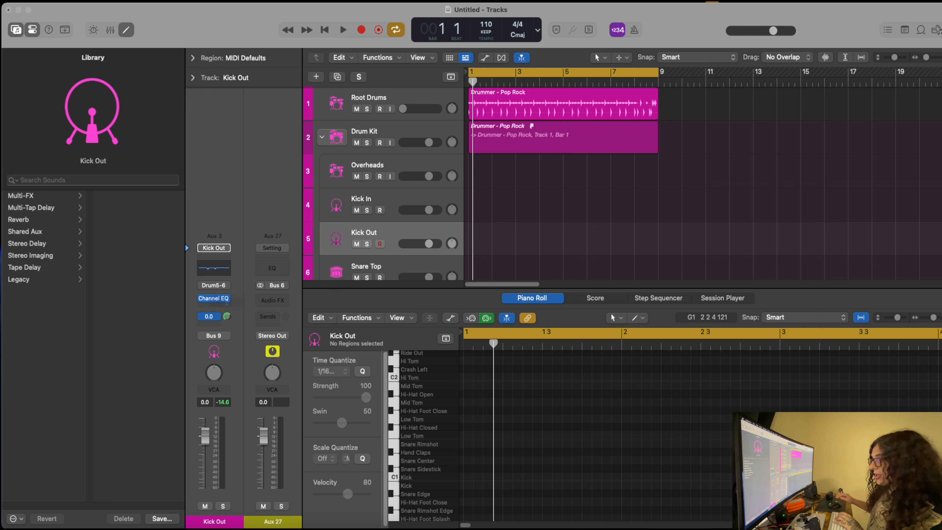
scroll(389, 208, "down", 3)
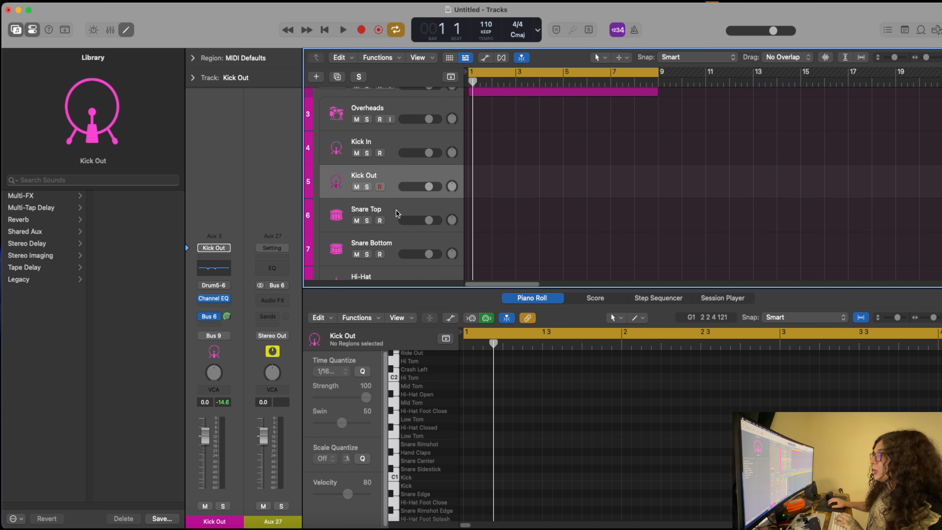
Step: Add a send to Bus 7 on the Snare Top track and set its level to 0
left_click(388, 208)
left_click(215, 322)
mouse_move(240, 338)
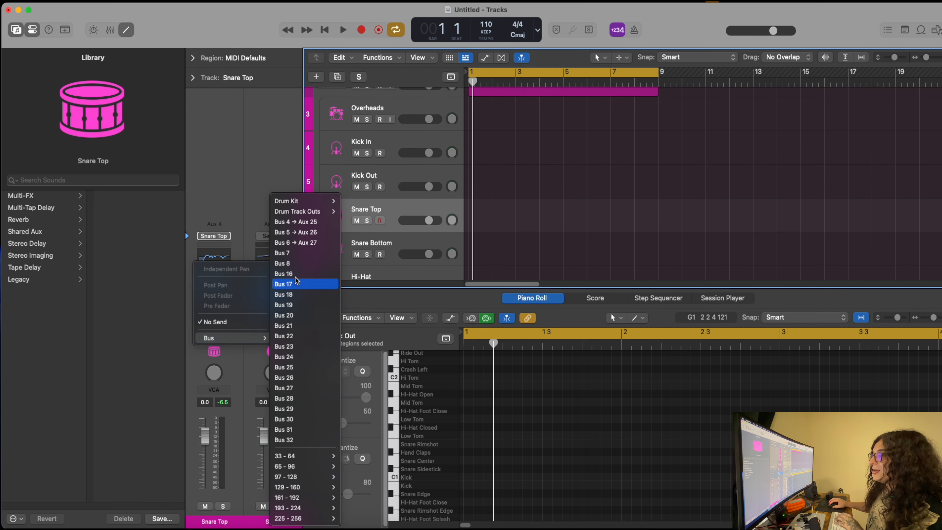
left_click(290, 256)
left_click(227, 316, "alt")
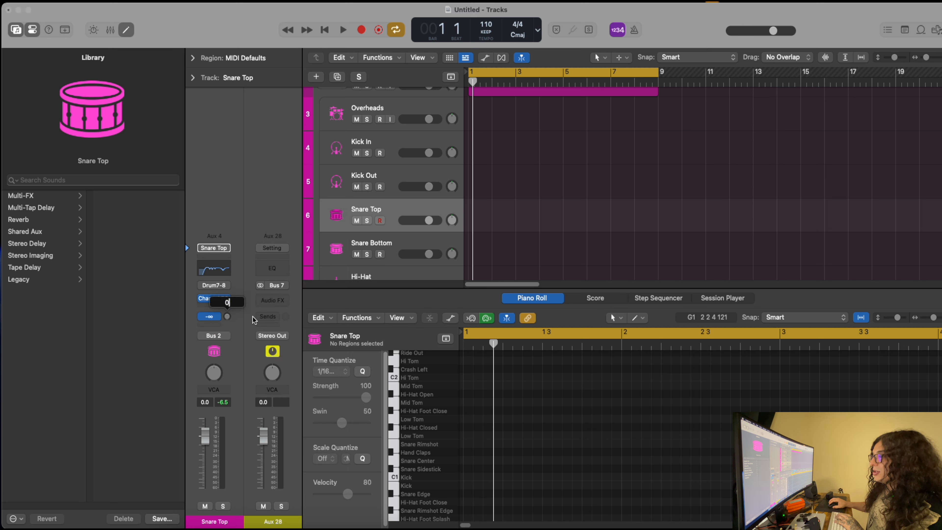
left_click(346, 228)
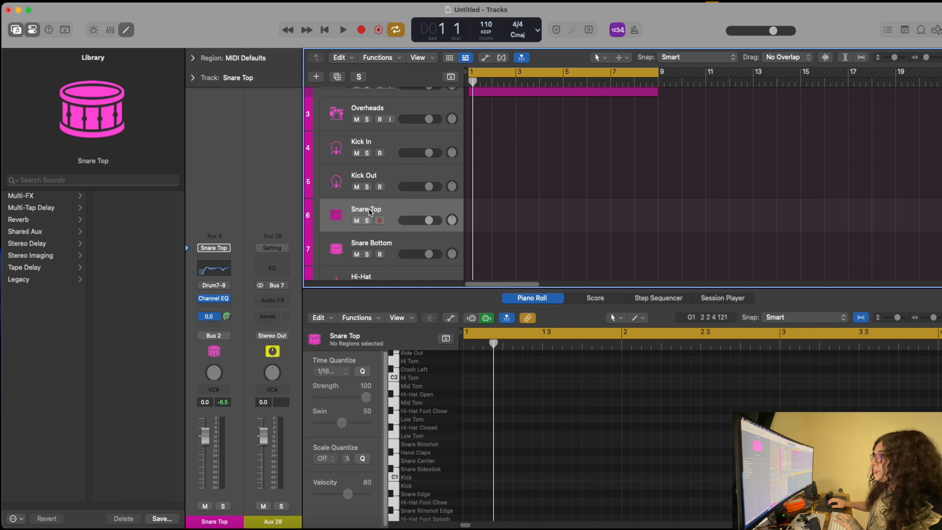
Step: Add a send to Bus 8 on the Snare Bottom track and set its level to 0
scroll(390, 230, "down", 3)
left_click(396, 181)
left_click(209, 321)
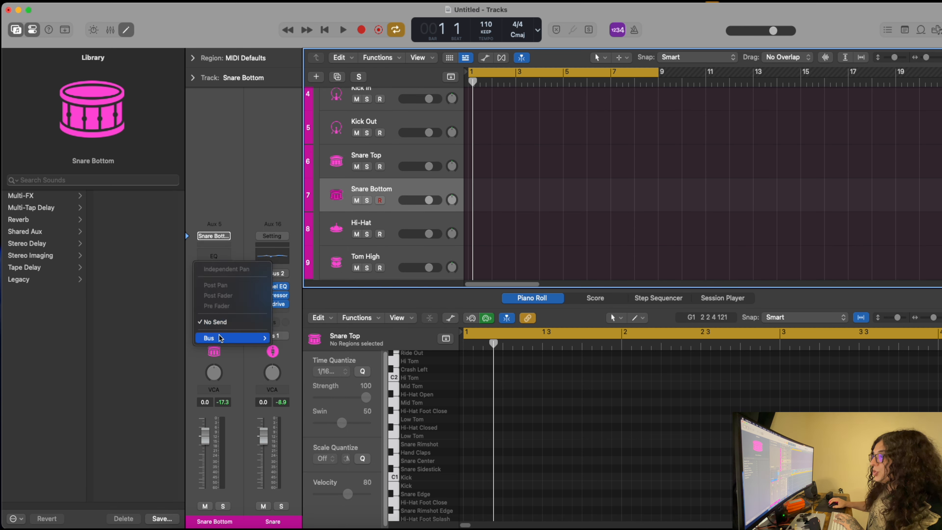
mouse_move(213, 333)
left_click(289, 266)
left_click(227, 316, "alt")
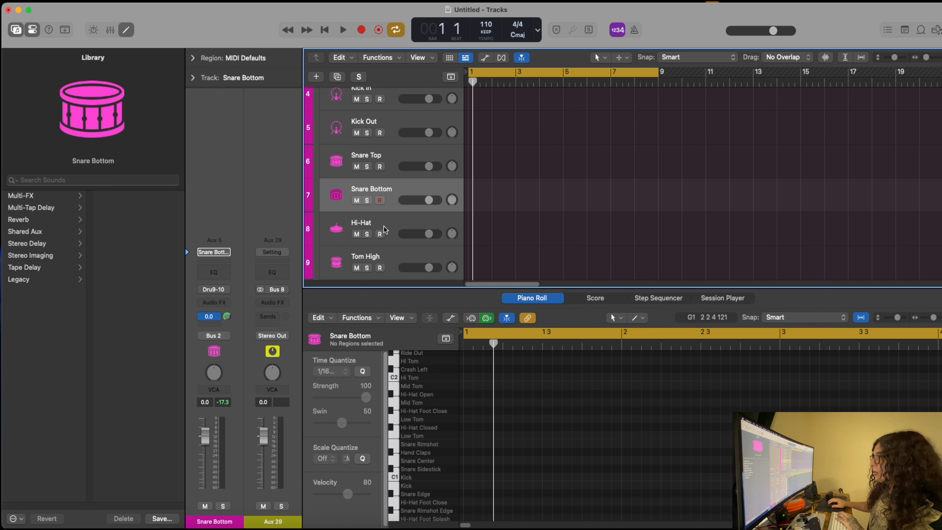
Step: Add a send to Bus 16 on the Hi-Hat track and set its level to 0
left_click(393, 225)
left_click(213, 322)
mouse_move(217, 338)
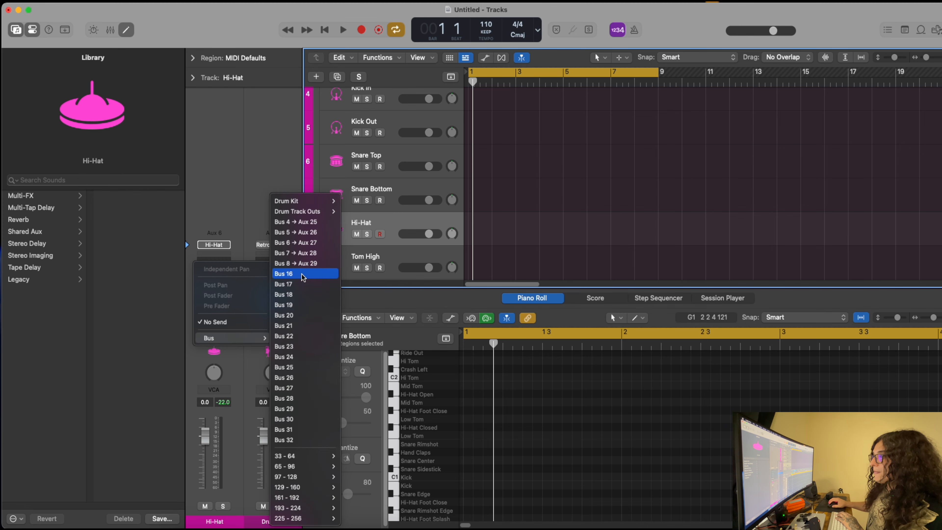
left_click(293, 271)
left_click(227, 316, "alt")
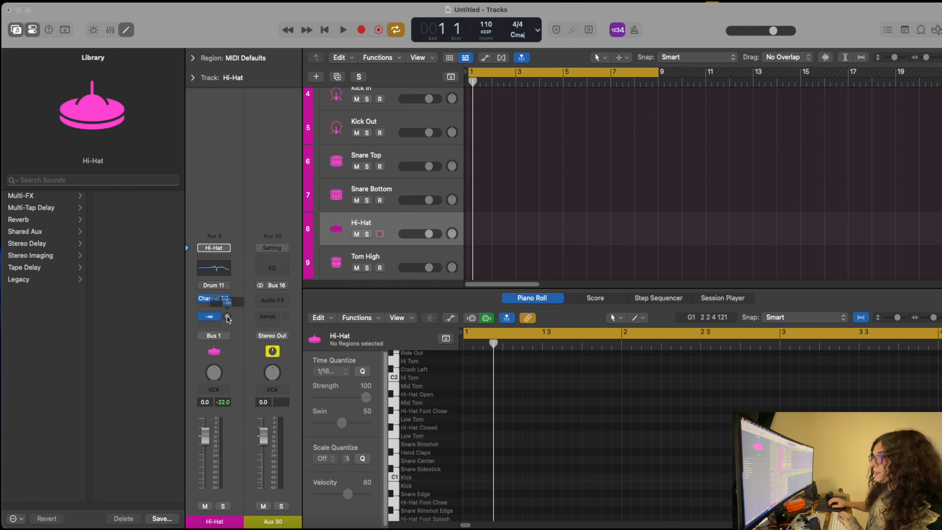
Step: Add a send to Bus 17 on the Tom High track and set its level to 0
scroll(345, 275, "down", 1)
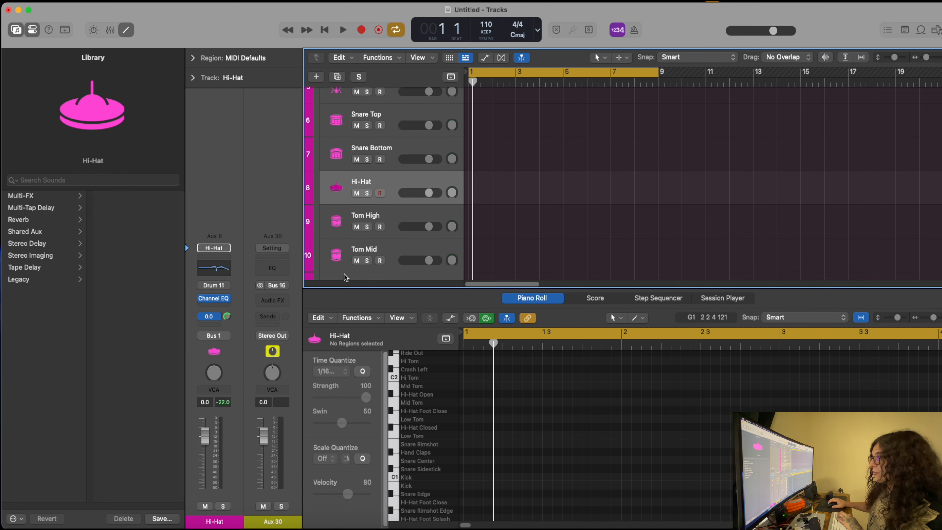
left_click(374, 222)
left_click(220, 320)
mouse_move(260, 345)
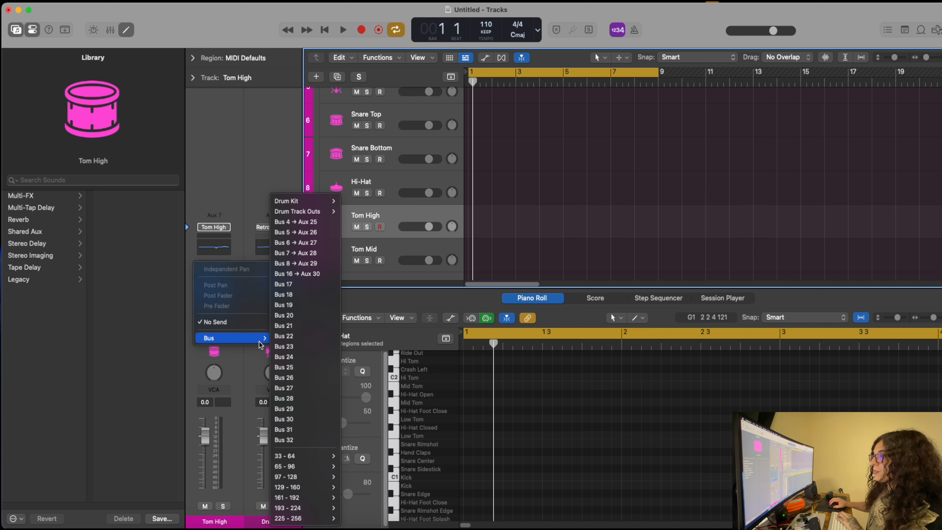
left_click(284, 284)
left_click(227, 316, "alt")
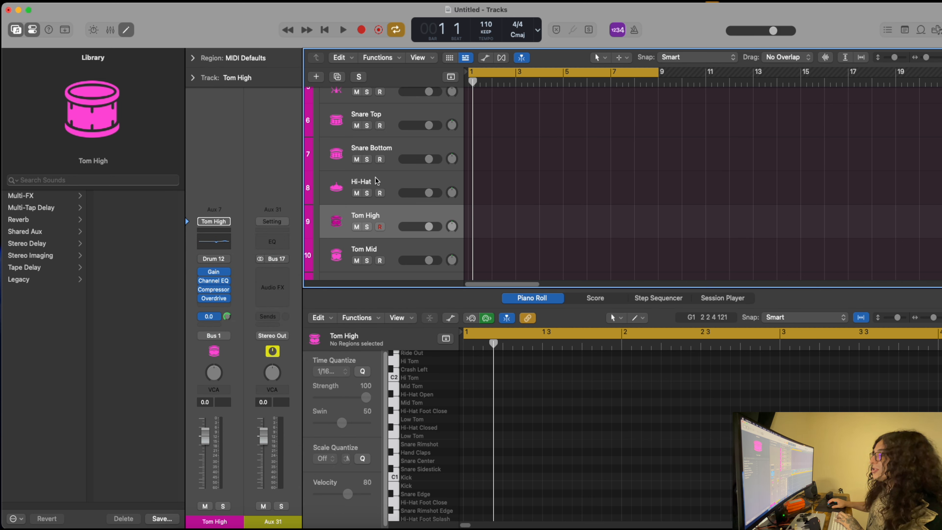
Step: Check the send assignments on the Snare Bottom, Hi-Hat, Tom High and Tom Mid tracks
left_click(394, 156)
left_click(389, 187)
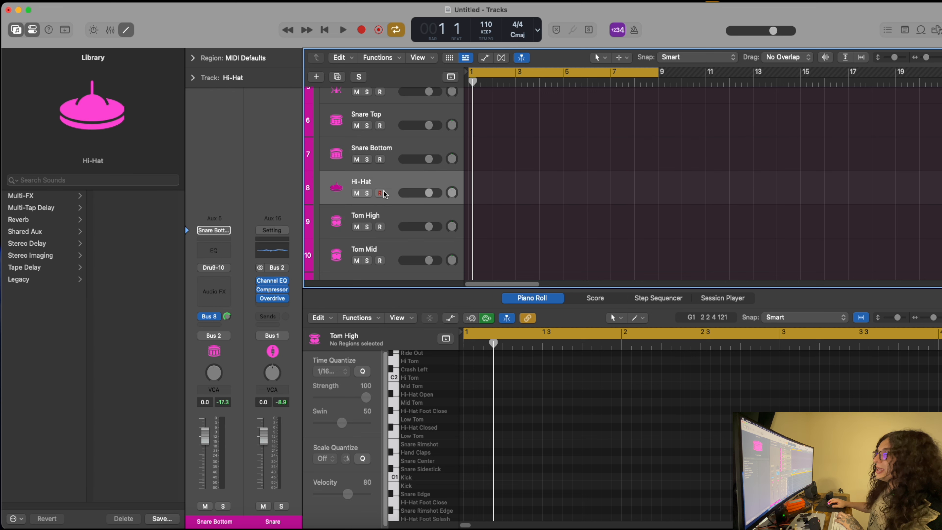
left_click(390, 246)
scroll(394, 245, "down", 2)
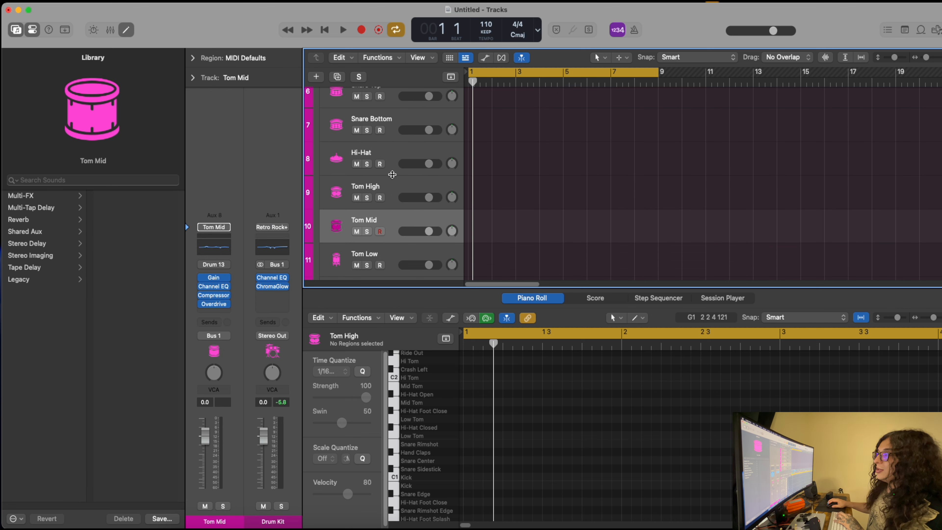
left_click(388, 186)
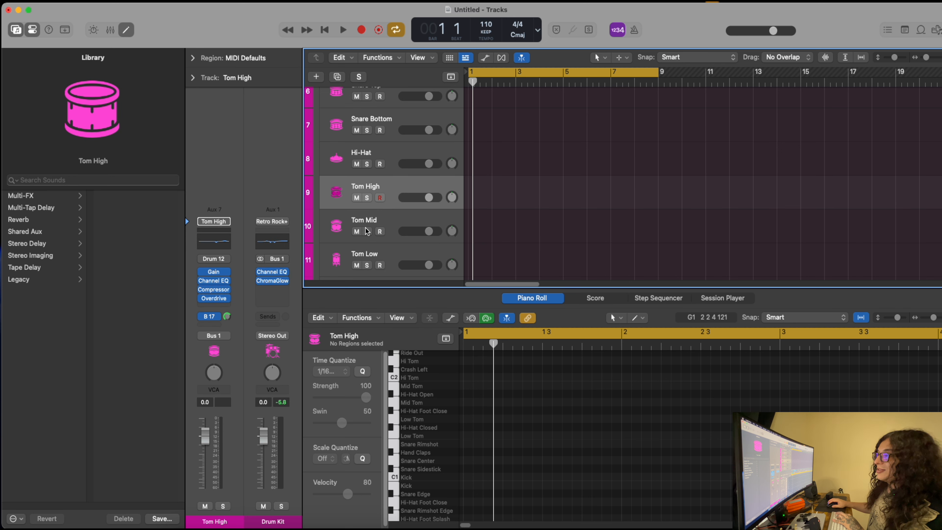
left_click(389, 156)
left_click(390, 188)
Step: Add a send to Bus 18 on the Tom Mid track and set its level to 0
left_click(388, 227)
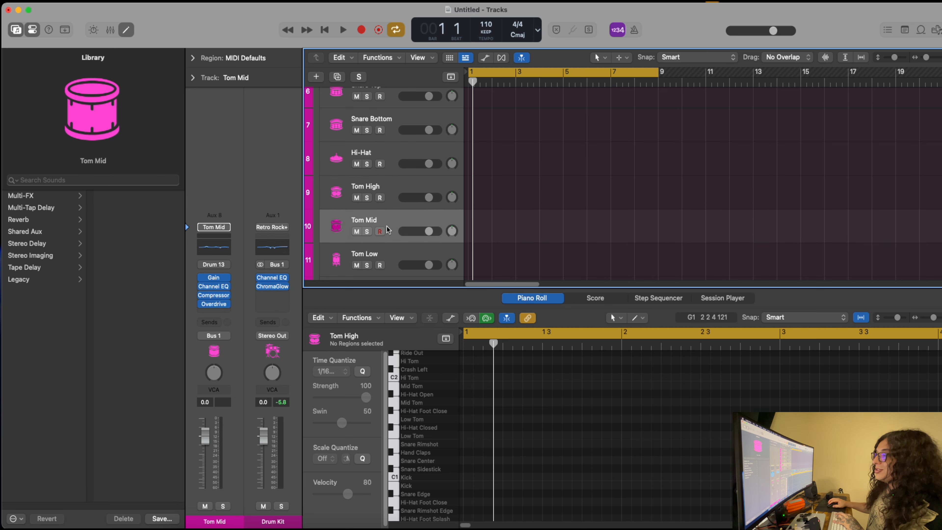
left_click(210, 322)
mouse_move(233, 338)
left_click(284, 294)
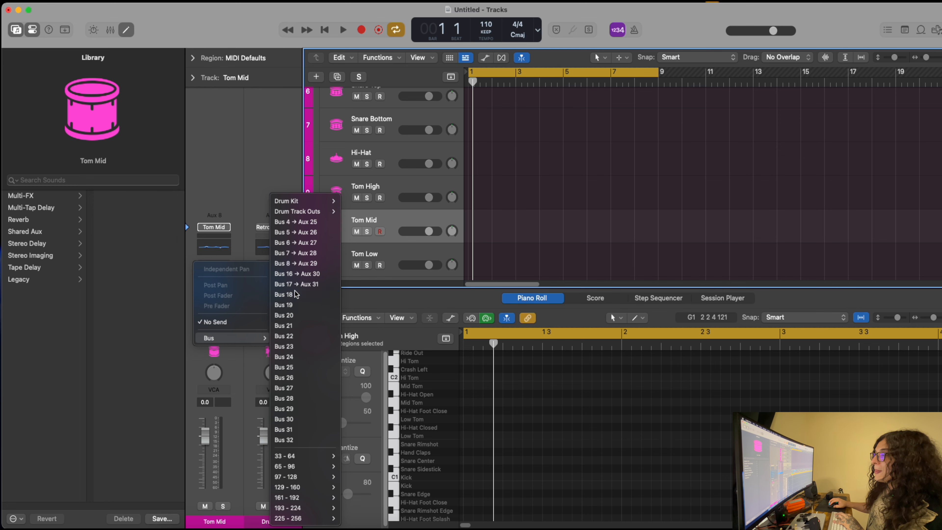
mouse_move(229, 322)
type("0")
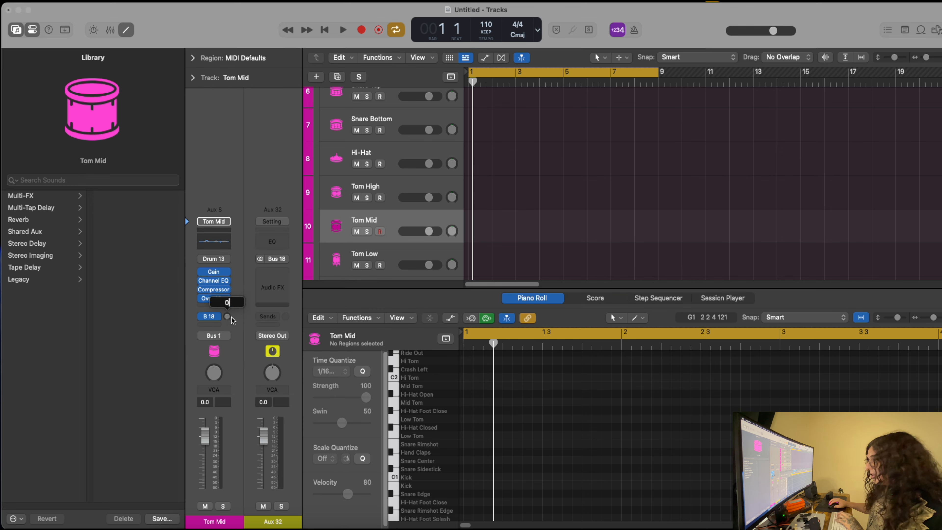
key("Return")
Step: Add a send to Bus 19 on the Tom Low track and set its level to 0
left_click(379, 254)
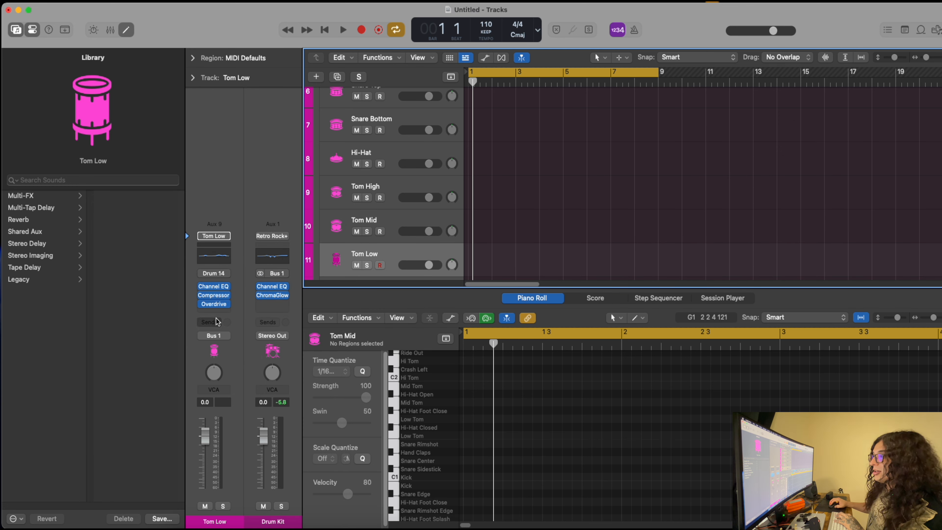
left_click(209, 322)
mouse_move(233, 338)
left_click(285, 305)
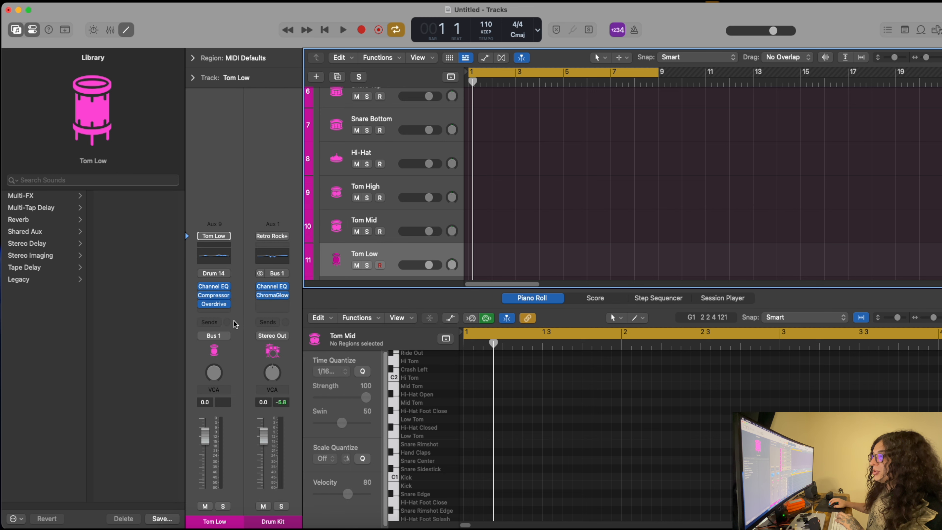
mouse_move(227, 316)
type("0")
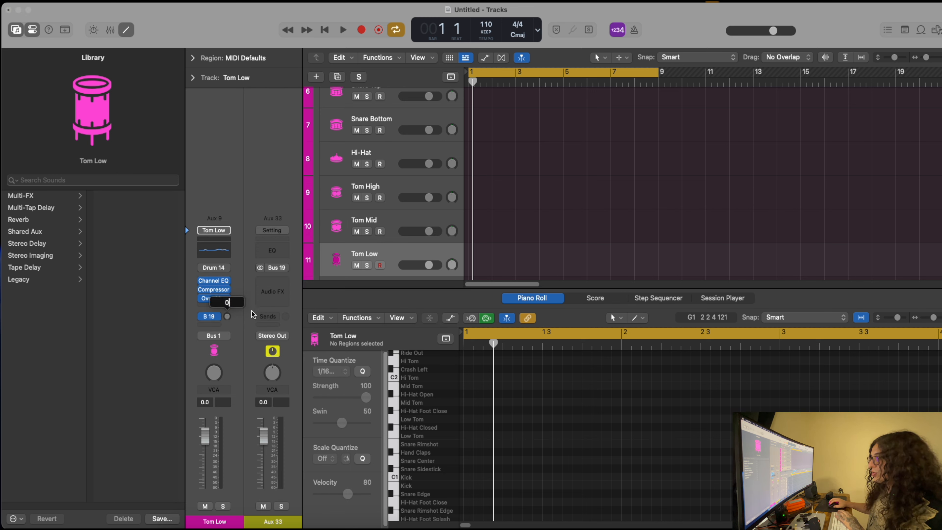
key("Return")
Step: Add a send to Bus 20 on the Tambourine track and set its level to 0
scroll(407, 205, "down", 1)
scroll(400, 223, "down", 2)
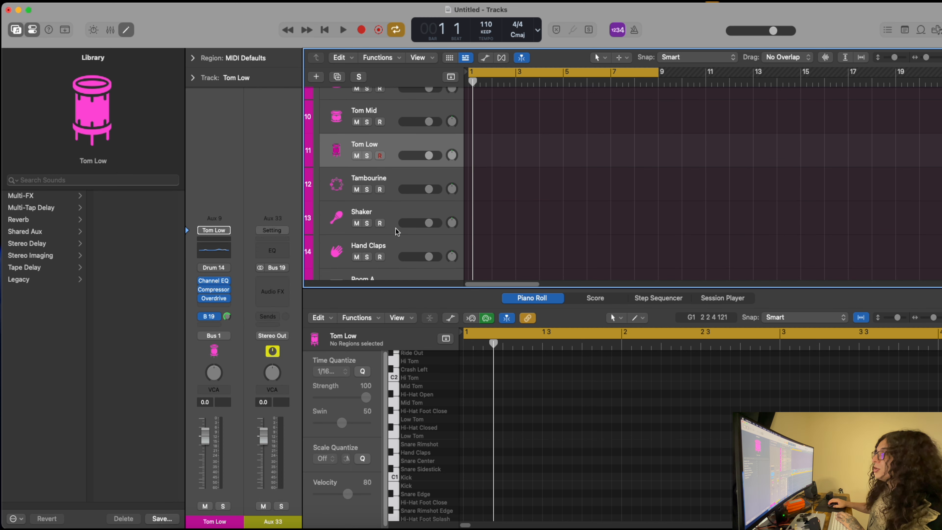
left_click(387, 184)
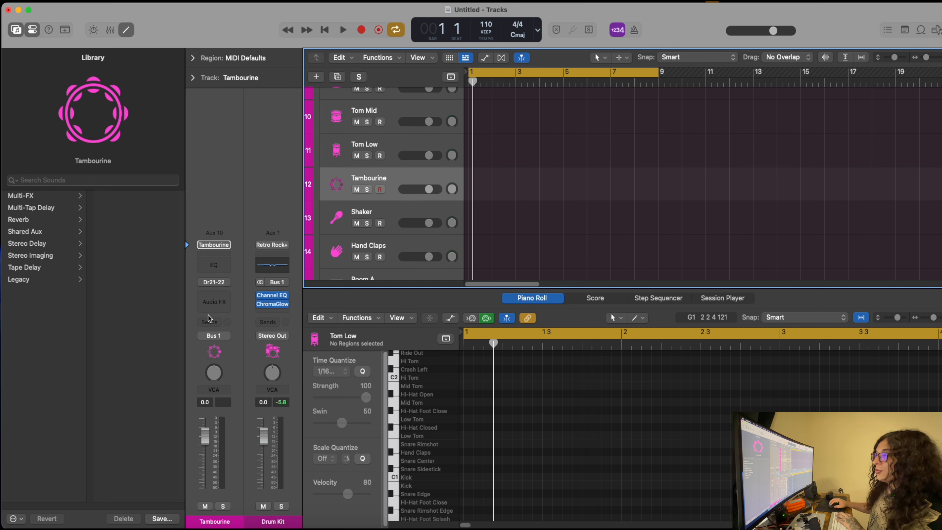
left_click(210, 321)
mouse_move(230, 338)
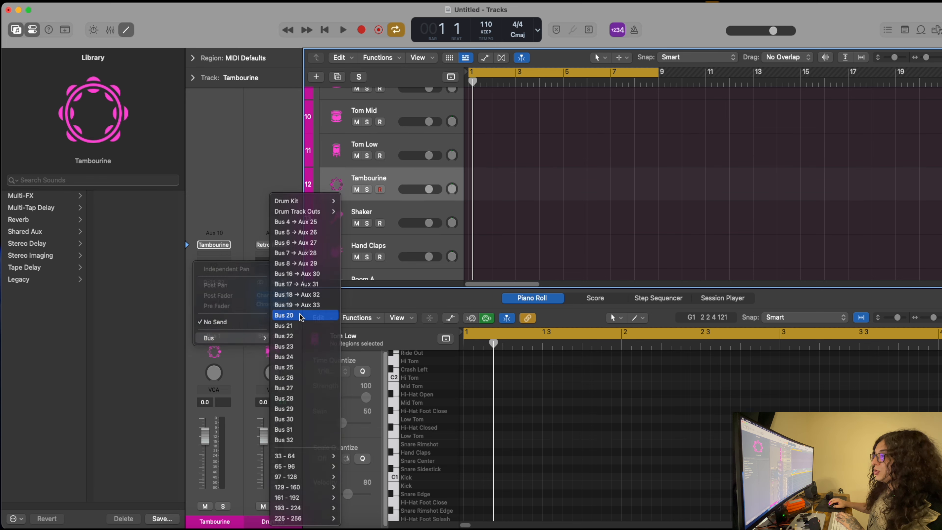
left_click(301, 326)
type("0")
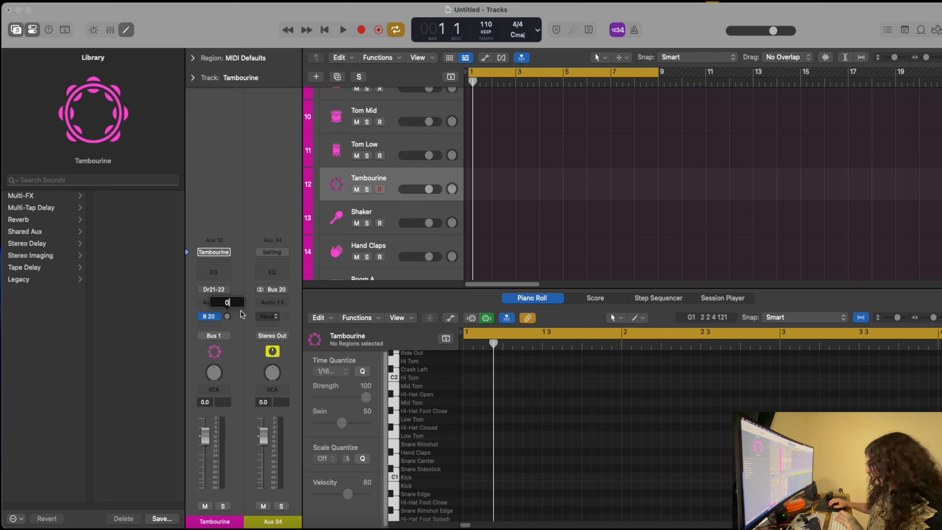
key("Return")
Step: Add a send to Bus 21 on the Shaker track and set its level to 0
left_click(394, 207)
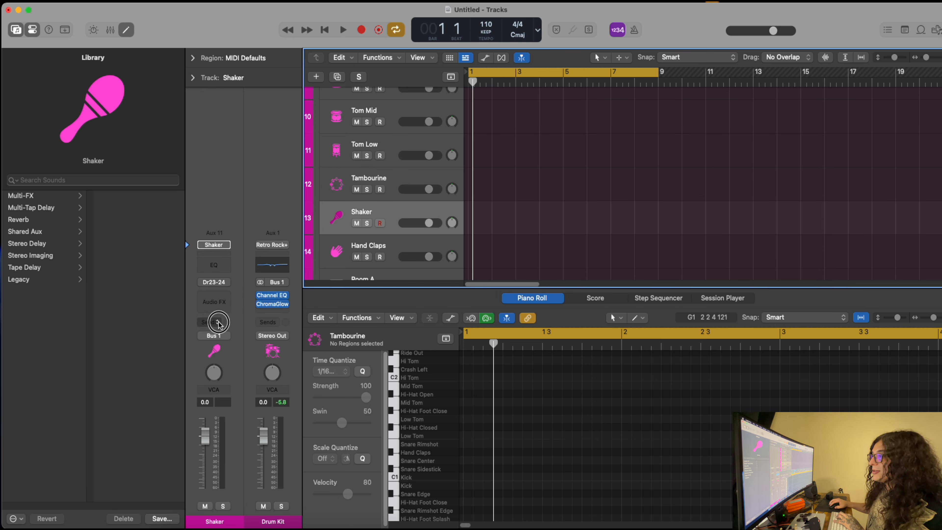
left_click(230, 322)
mouse_move(238, 338)
left_click(290, 326)
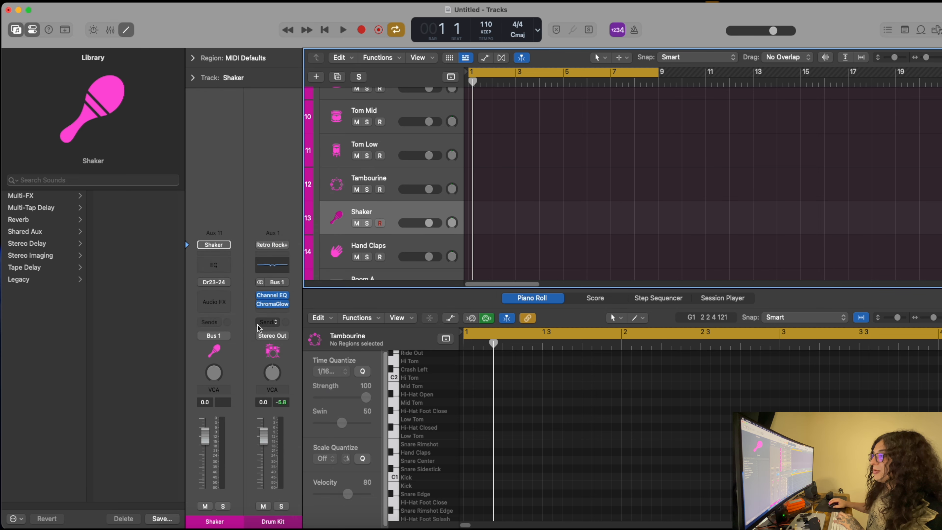
type("0")
key("Return")
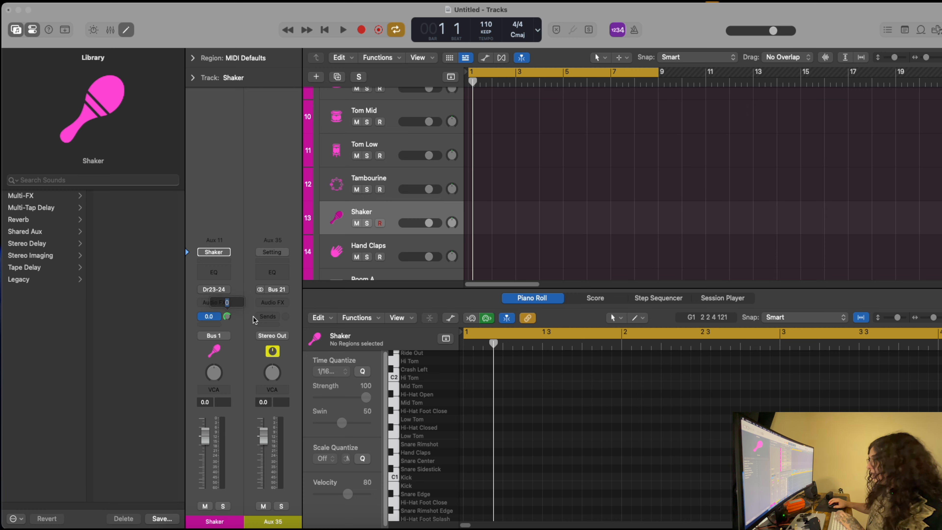
Step: Add a send to Bus 22 on the Hand Claps track and set its level to 0
scroll(376, 245, "down", 2)
left_click(393, 214)
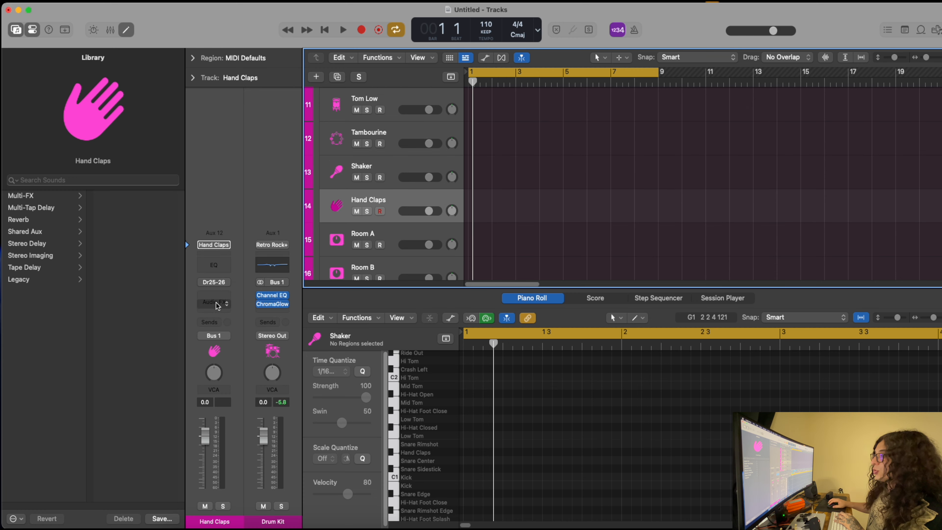
left_click(212, 322)
mouse_move(224, 338)
left_click(284, 336)
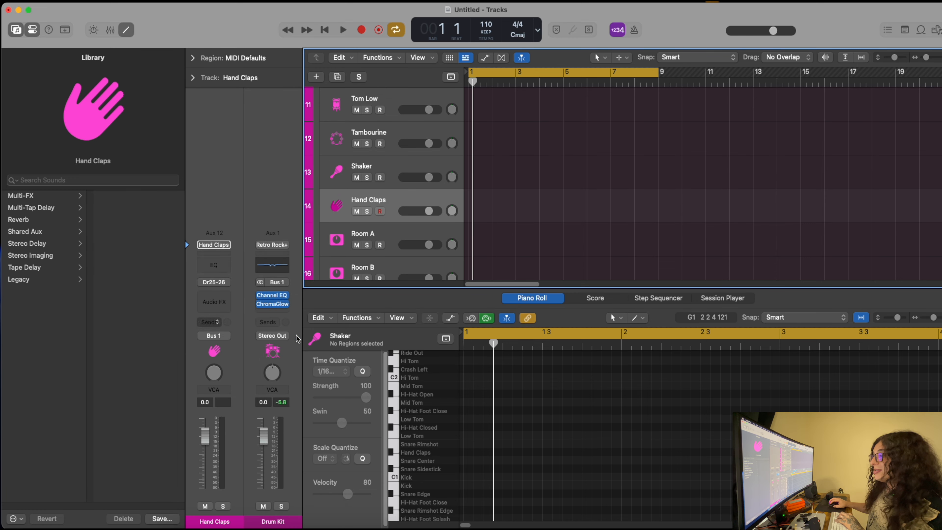
double_click(228, 317)
type("0")
key("Return")
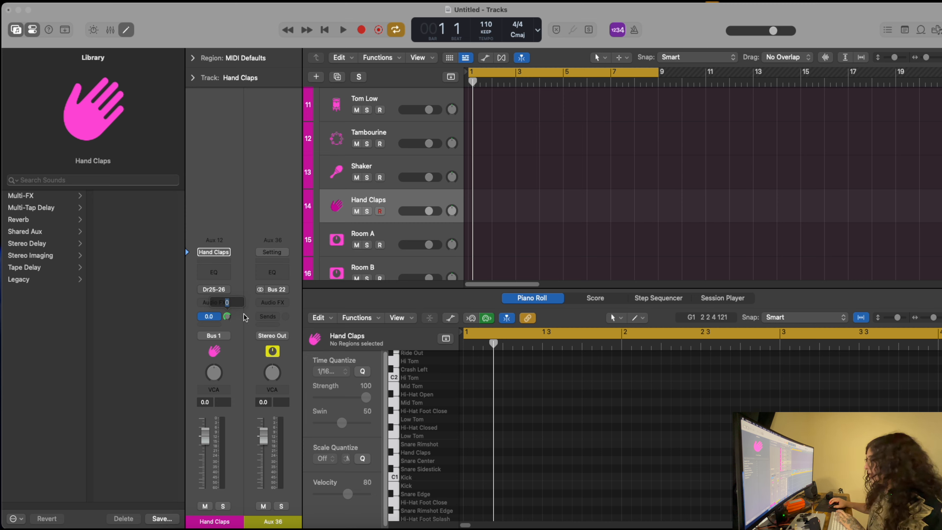
Step: Add a send to Bus 23 on the Room A track and set its level to 0
scroll(386, 207, "down", 1)
left_click(385, 207)
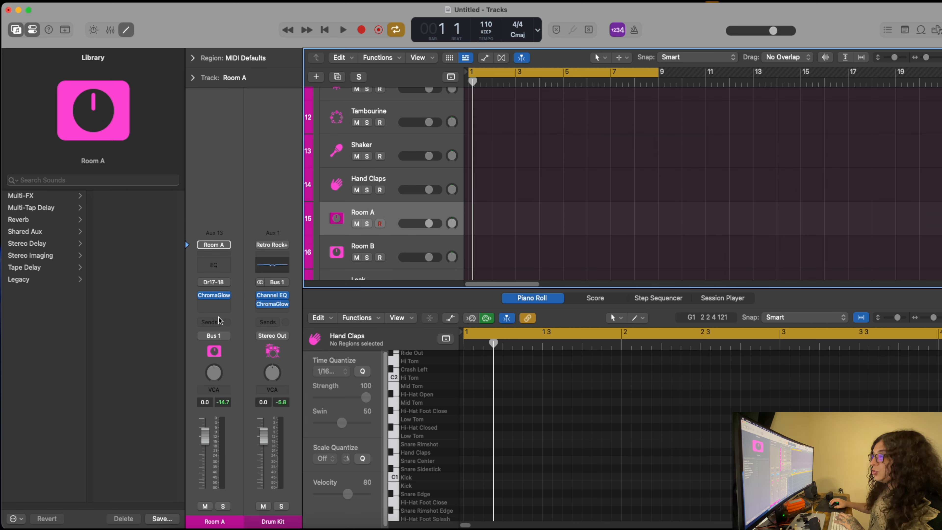
left_click(213, 309)
mouse_move(221, 338)
left_click(284, 346)
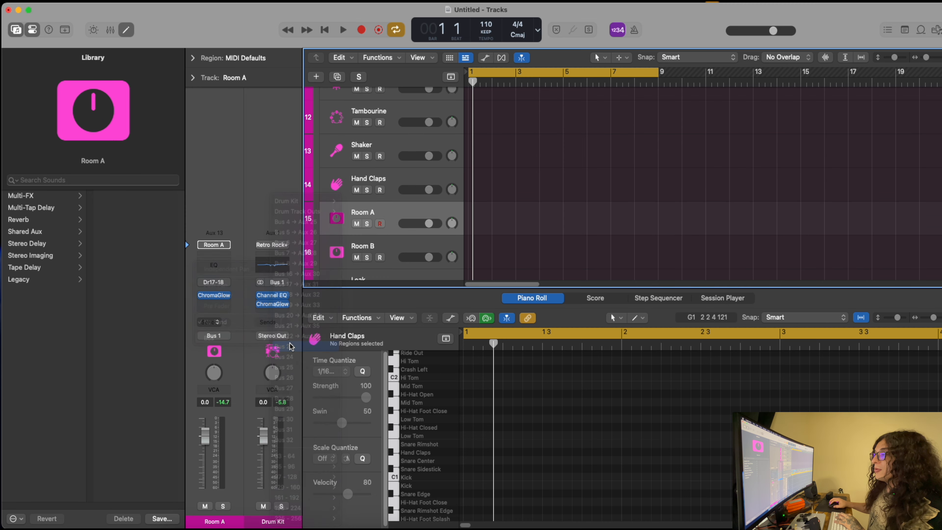
double_click(227, 317)
type("0")
key("Return")
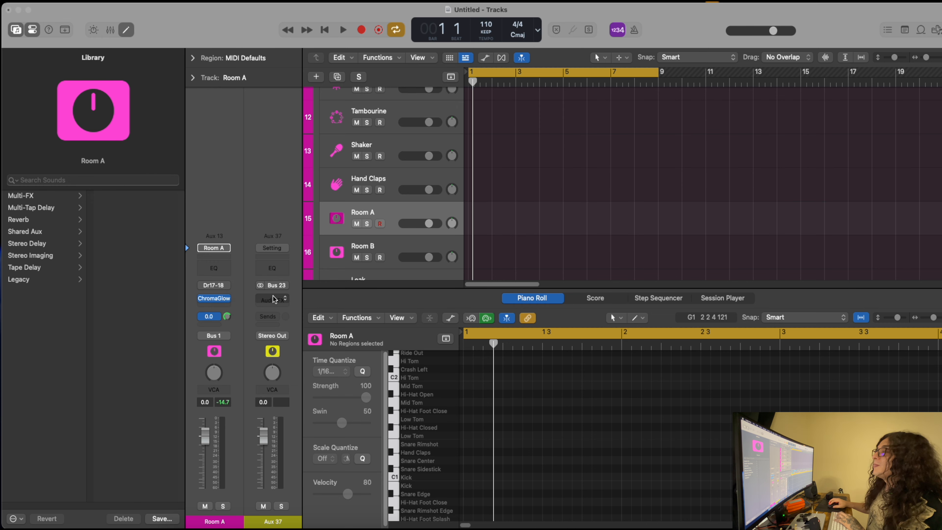
Step: Add a send to Bus 24 on the Room B track and set its level to 0
scroll(395, 256, "down", 1)
left_click(387, 214)
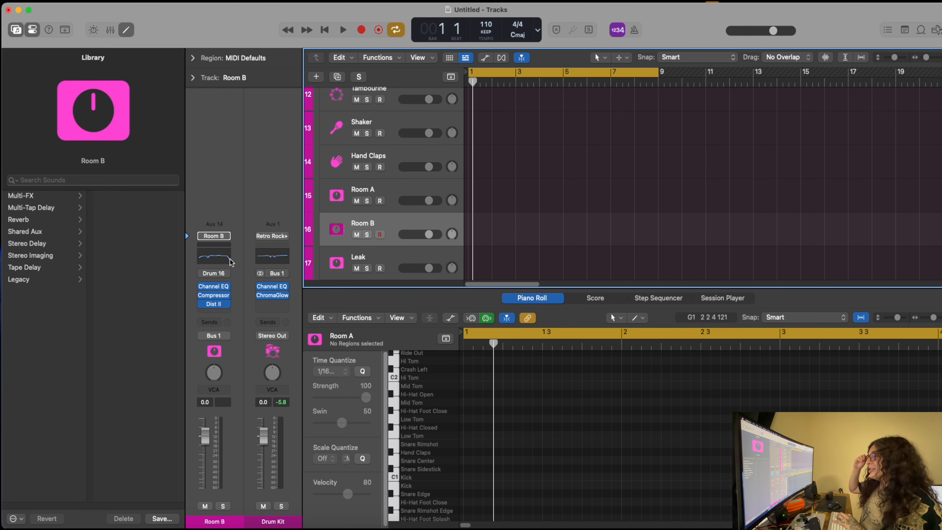
left_click(210, 321)
mouse_move(227, 338)
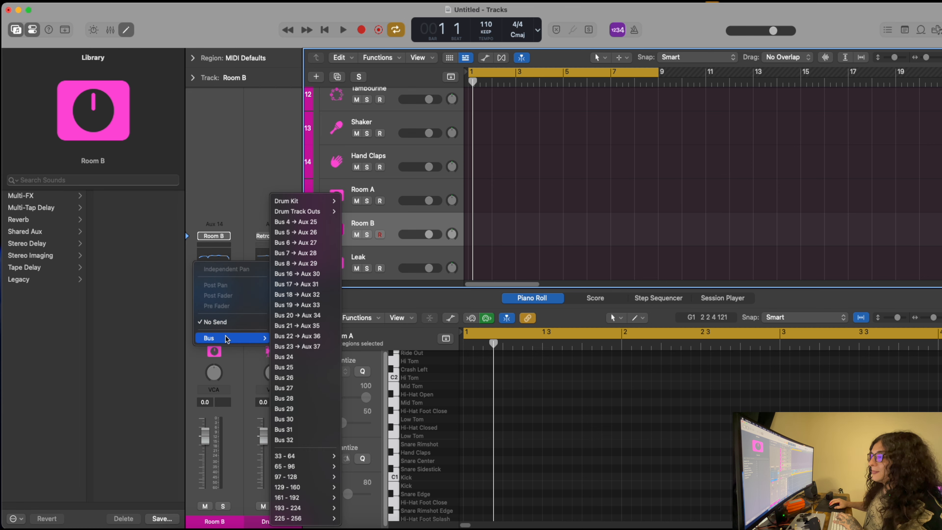
left_click(284, 356)
double_click(229, 320)
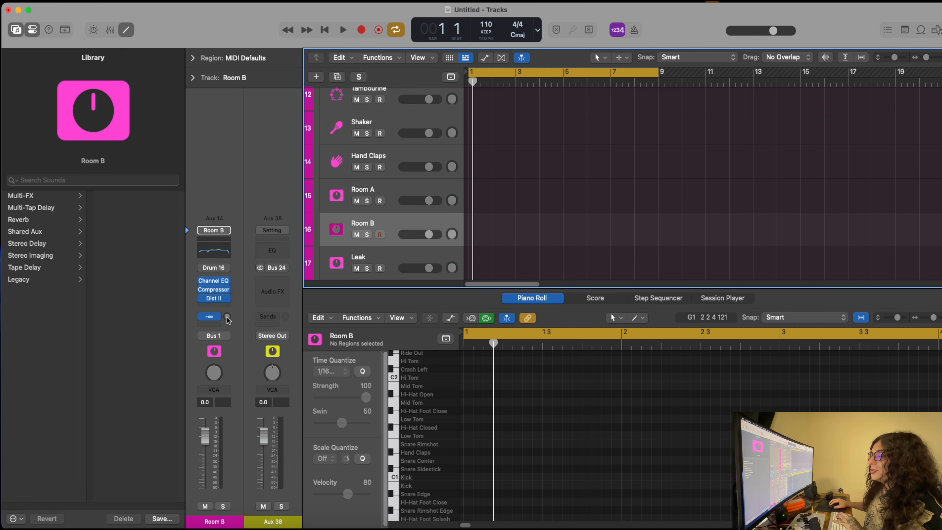
Step: Add a send to Bus 25 on the Leak track
scroll(389, 185, "down", 2)
left_click(389, 206)
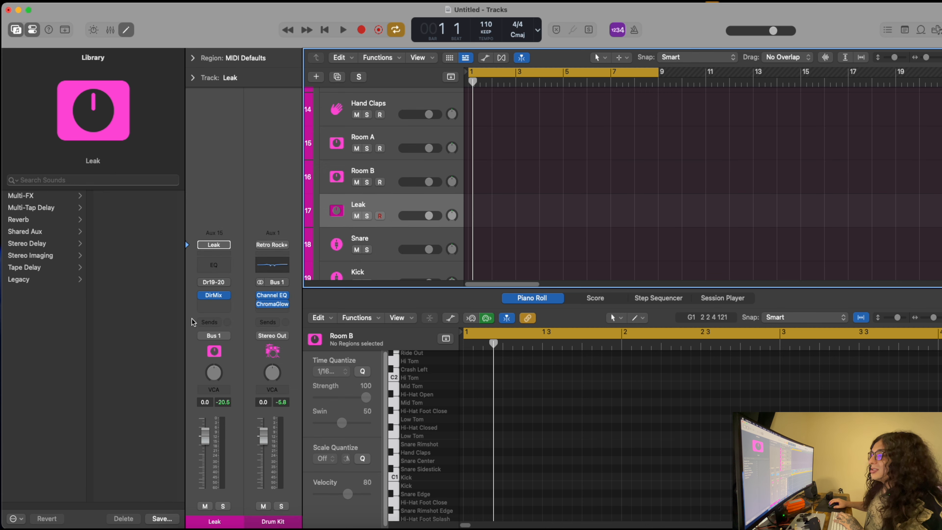
left_click(194, 322)
mouse_move(222, 337)
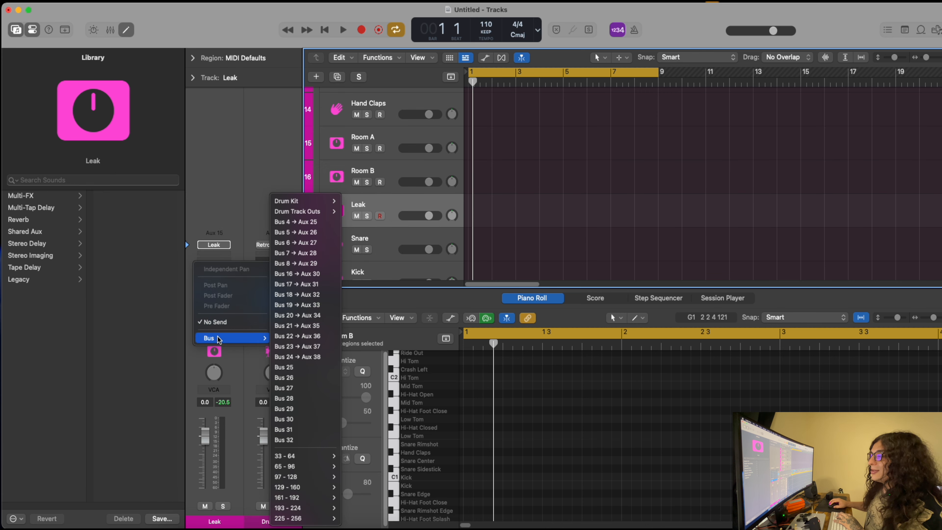
left_click(284, 367)
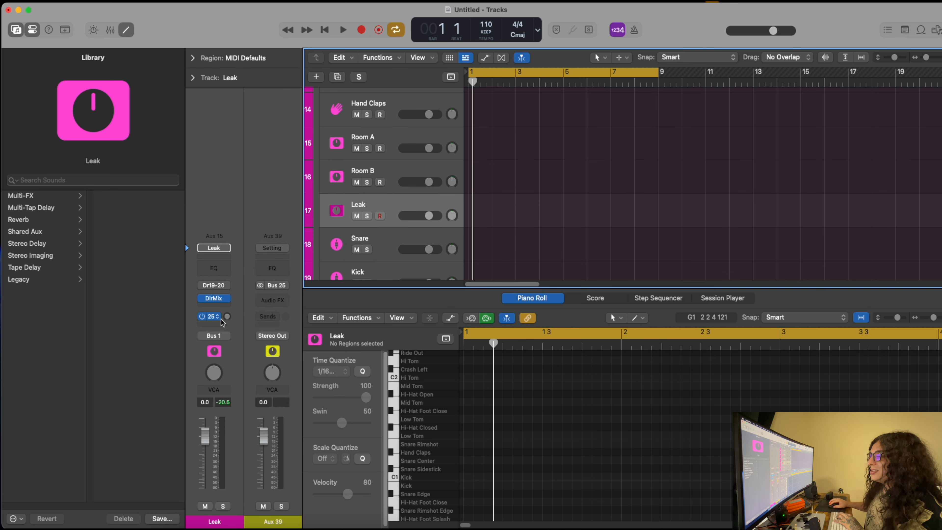
Step: Add a send to Bus 26 on the Snare track
left_click(387, 244)
left_click(218, 322)
mouse_move(223, 337)
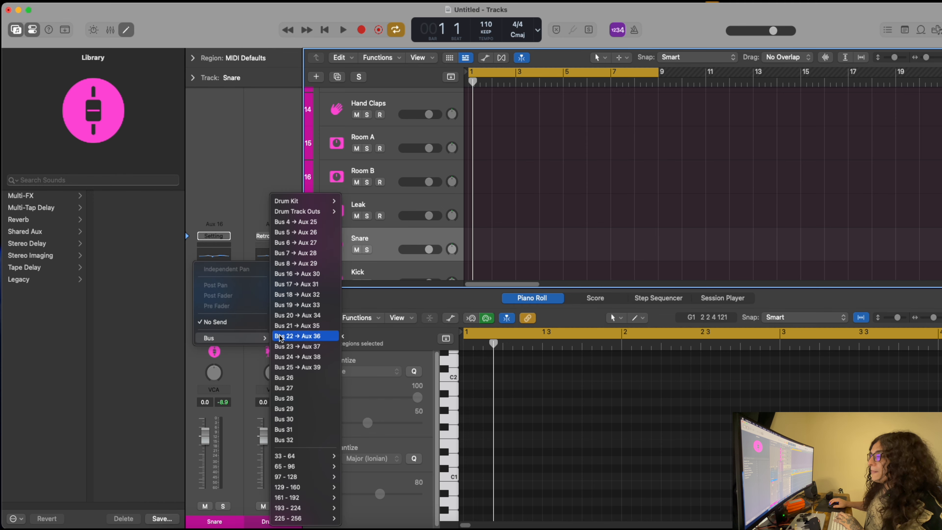
left_click(284, 377)
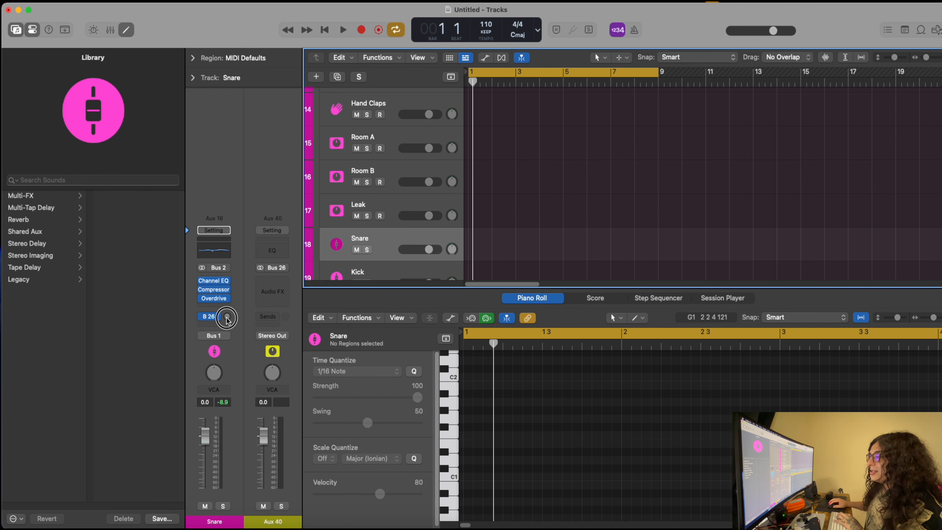
Step: Add a send to Bus 27 on the Kick track
key("Down")
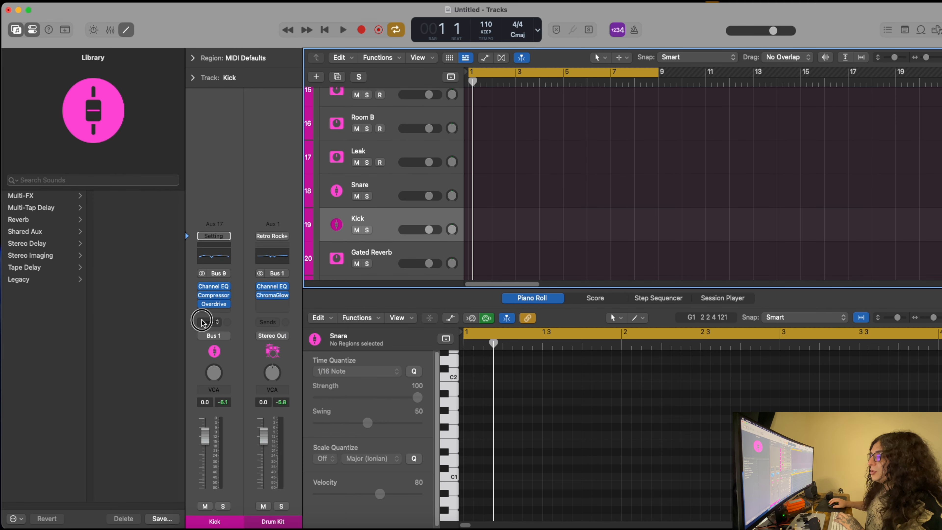
left_click(202, 321)
mouse_move(215, 334)
left_click(297, 377)
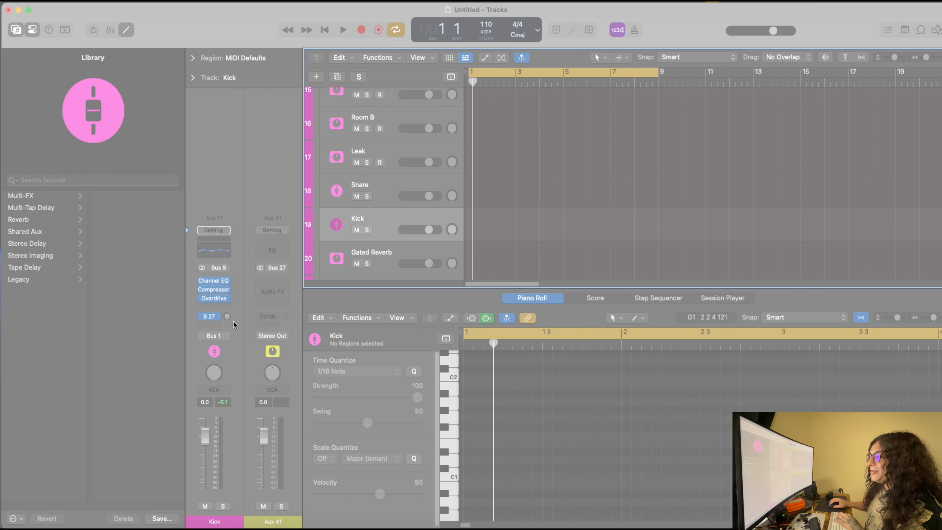
Step: Add a send to Bus 28 on the Gated Reverb track and set its level to 0
key("Down")
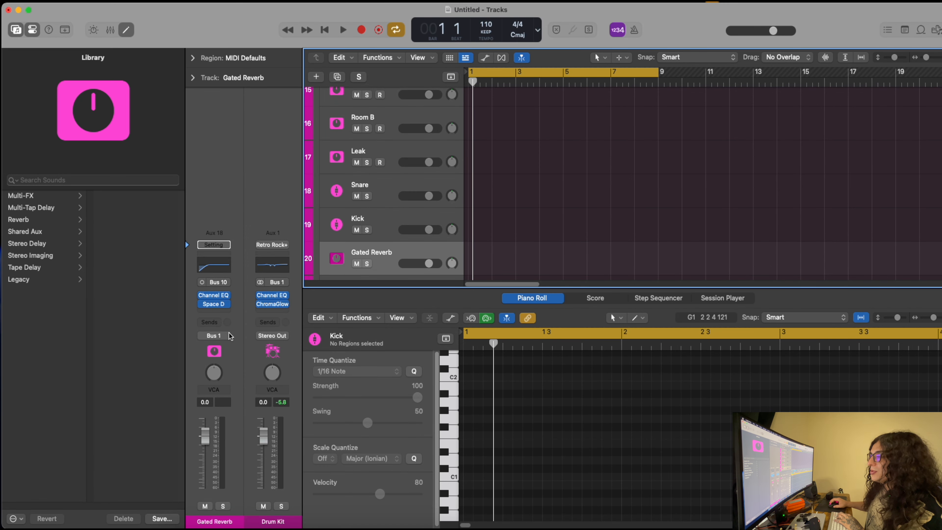
left_click(213, 322)
mouse_move(223, 340)
left_click(292, 397)
Step: Add a send to Bus 29 on the Plate Reverb track
scroll(388, 233, "down", 4)
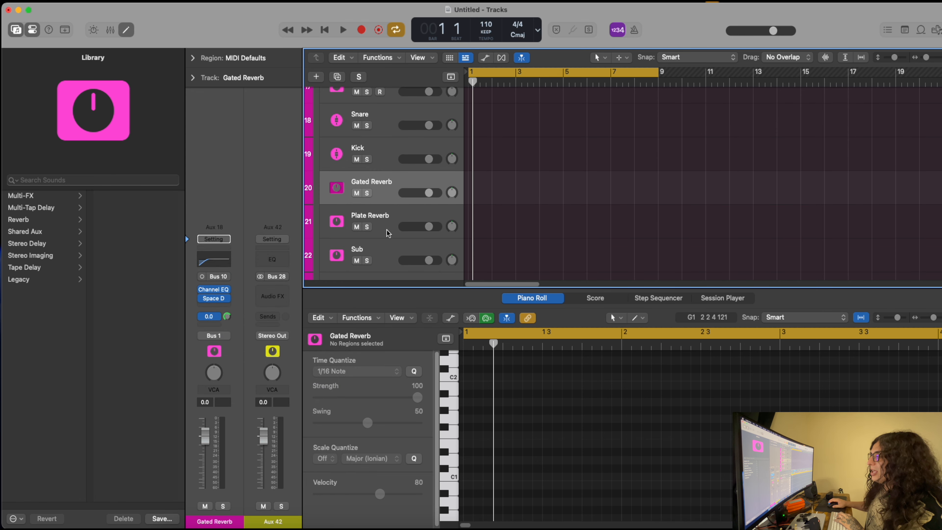
left_click(388, 220)
left_click(204, 323)
mouse_move(210, 337)
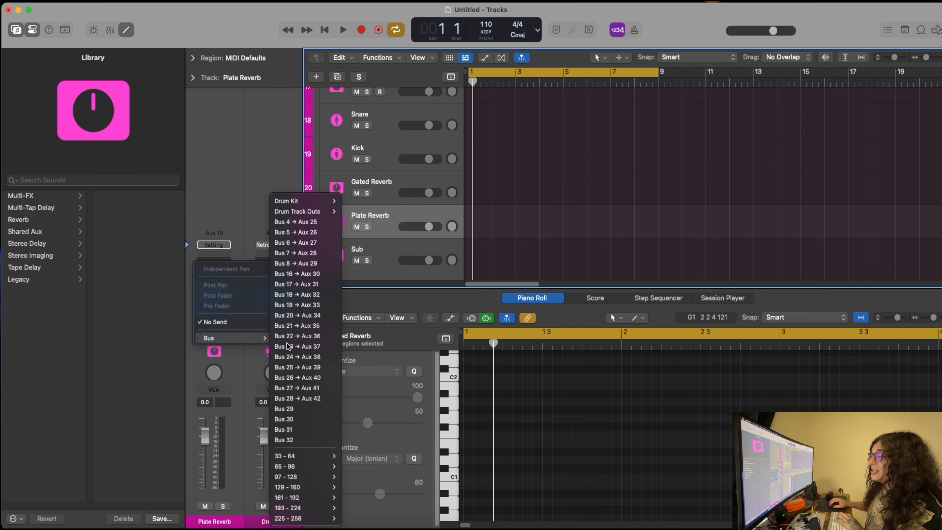
left_click(284, 409)
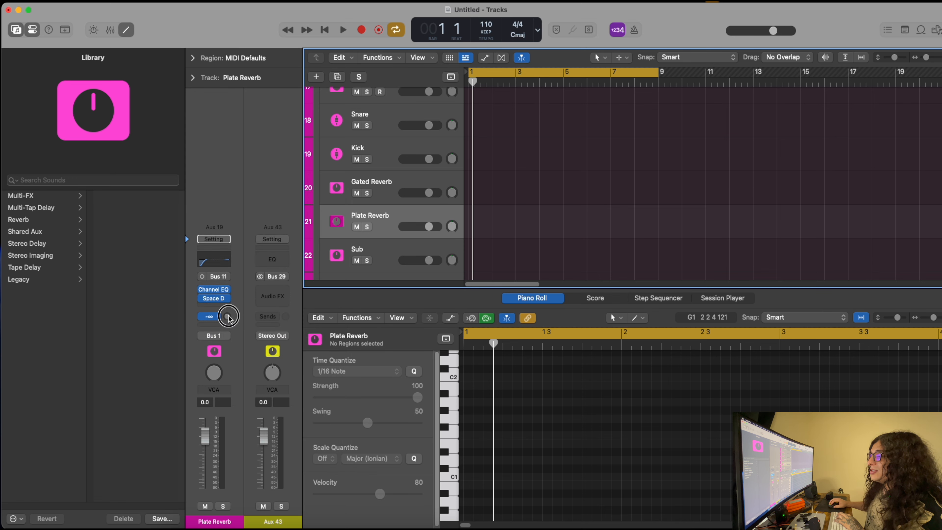
Step: Add a send to Bus 30 on the Sub track and set its level to 0
key("Down")
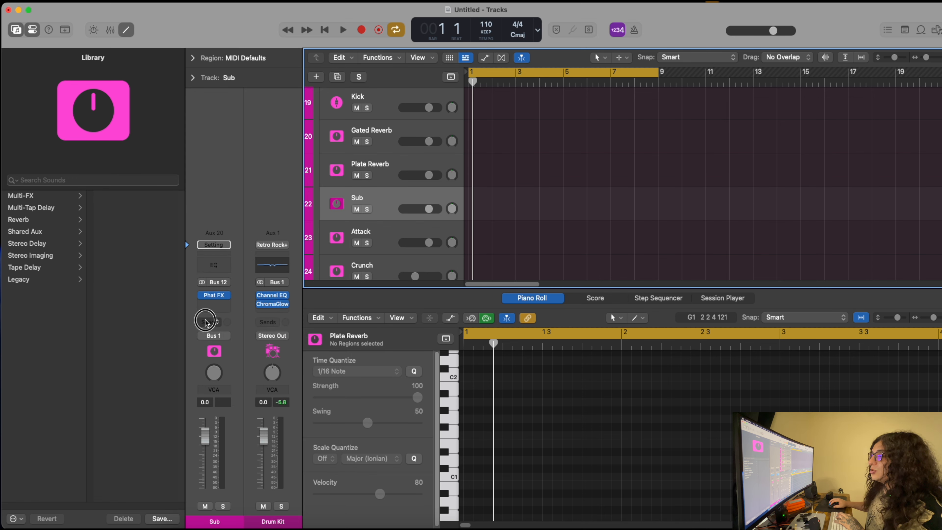
left_click(207, 323)
mouse_move(223, 339)
left_click(284, 419)
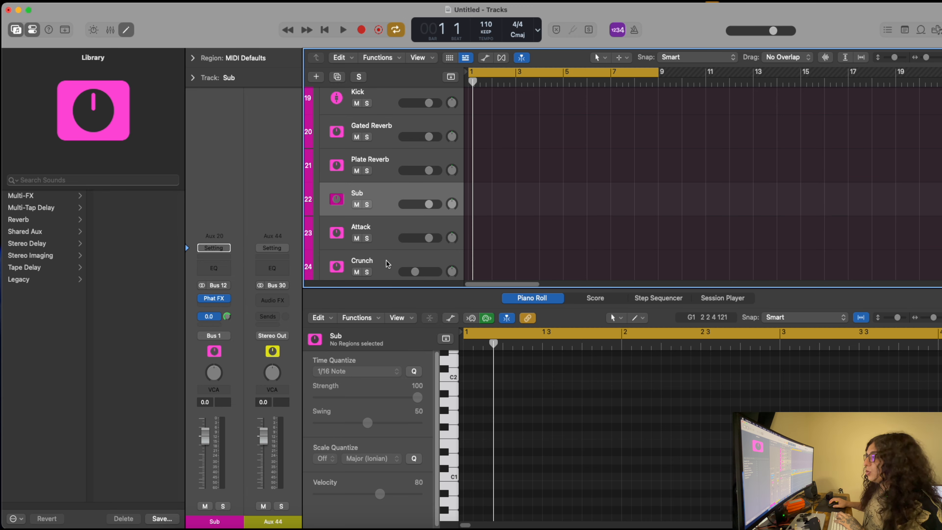
Step: Add a send to Bus 31 on the Attack track and set its level to 0
left_click(388, 230)
left_click(208, 322)
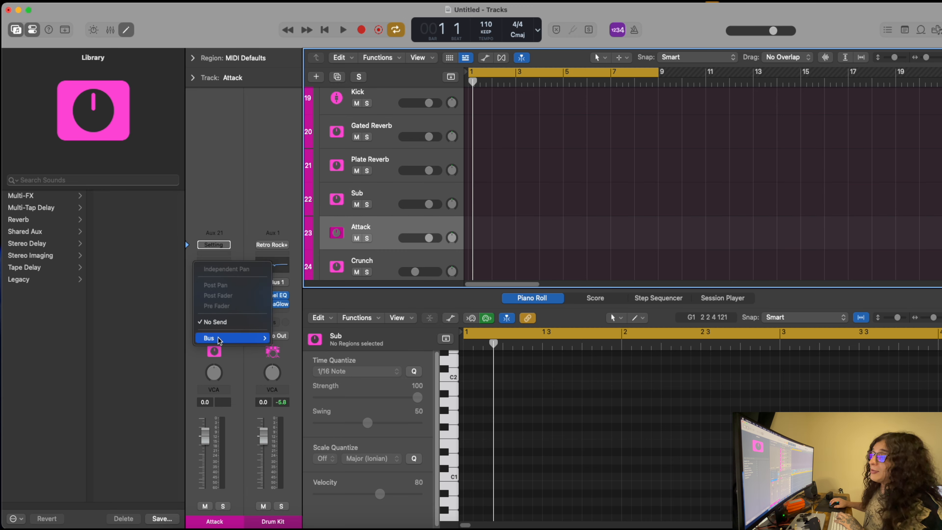
mouse_move(219, 339)
left_click(310, 424)
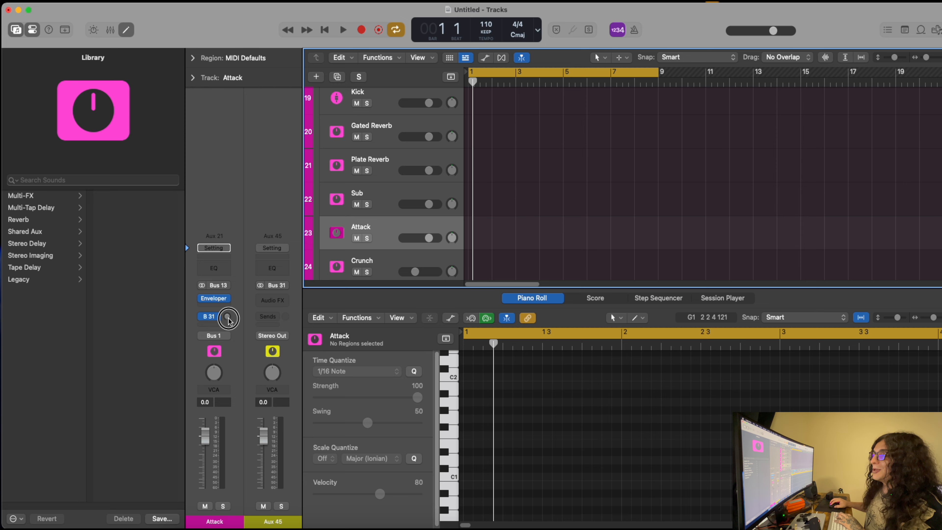
Step: Add a send to Bus 32 on the Crunch track and set its level to 0
scroll(387, 204, "down", 4)
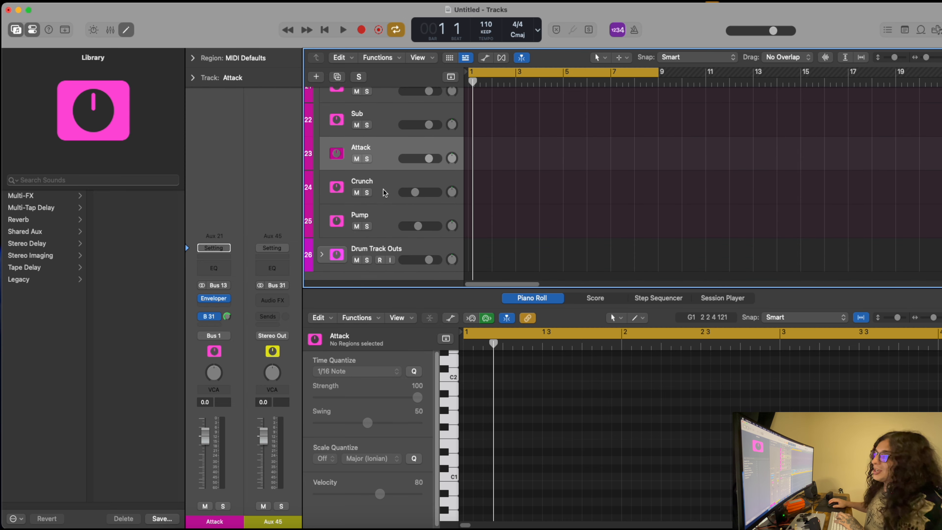
left_click(383, 190)
left_click(214, 322)
left_click(214, 324)
left_click(214, 323)
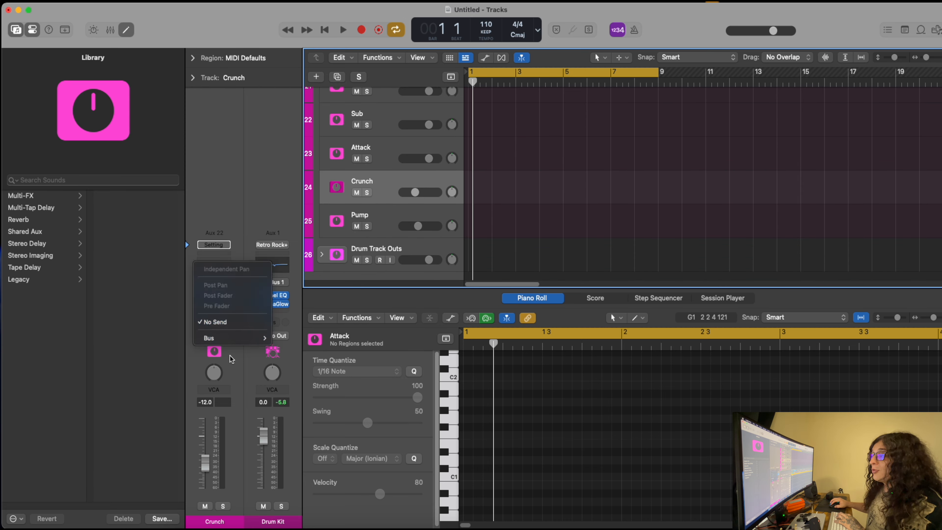
mouse_move(219, 337)
left_click(310, 439)
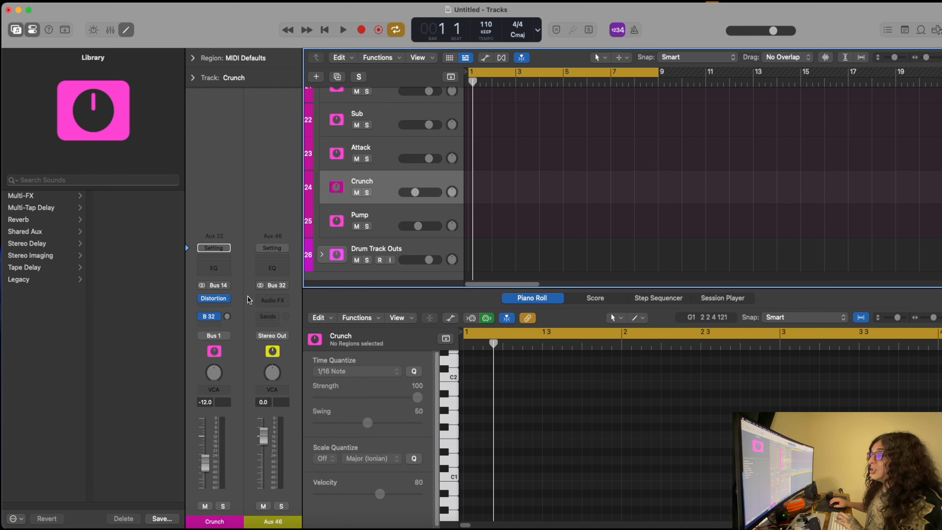
Step: Add a send to Bus 33 on the Pump track and set its level to 0
left_click(390, 217)
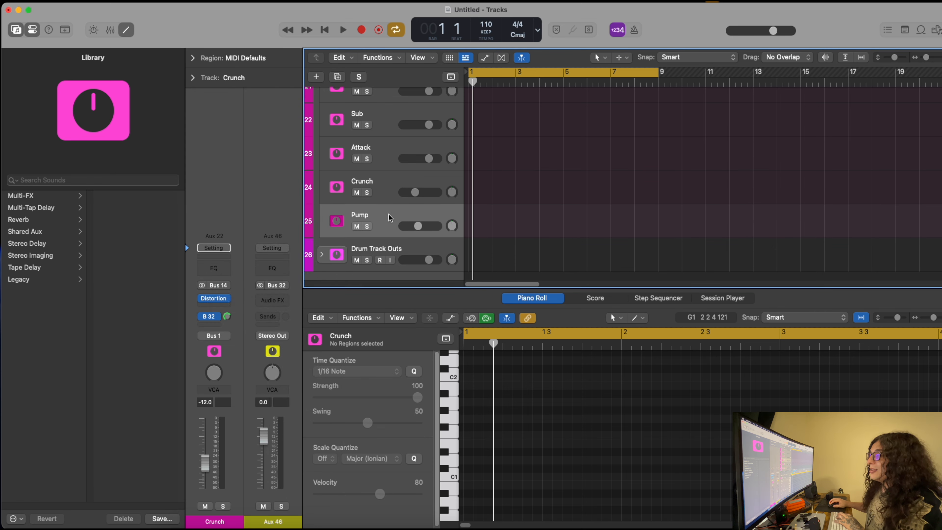
left_click(215, 322)
mouse_move(222, 338)
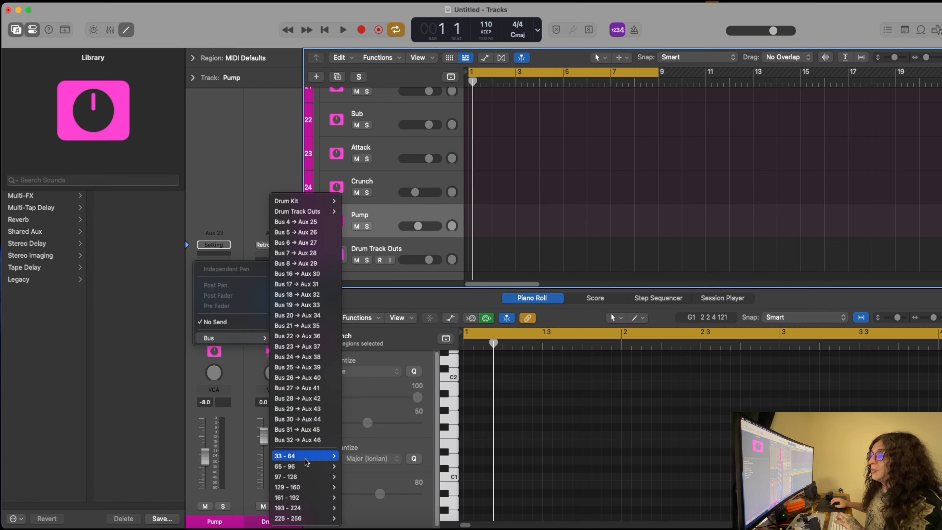
mouse_move(306, 462)
left_click(352, 193)
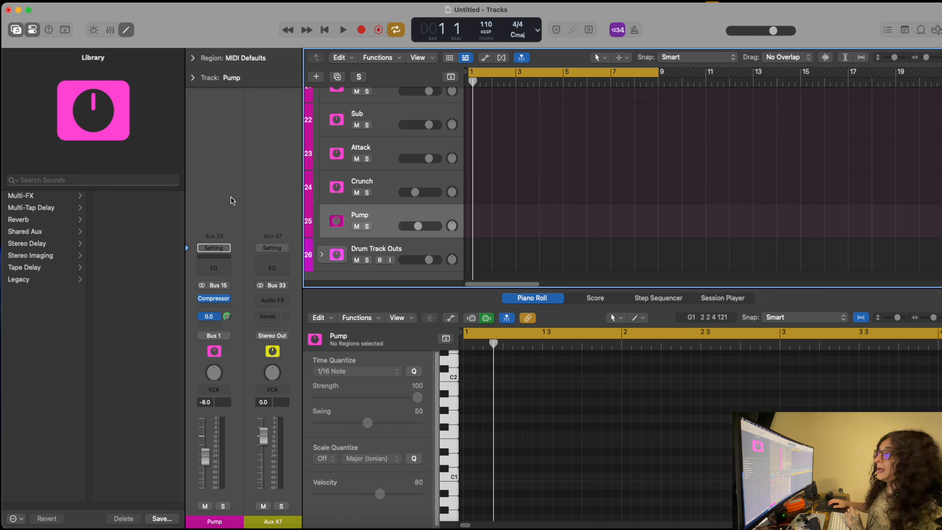
Step: Collapse the Drum Kit track stack
scroll(367, 193, "up", 15)
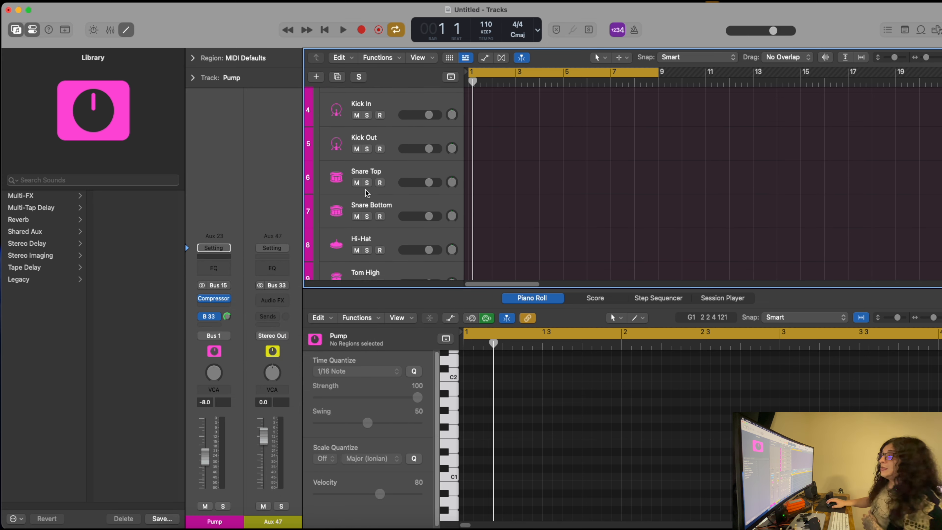
scroll(366, 193, "up", 5)
left_click(321, 138)
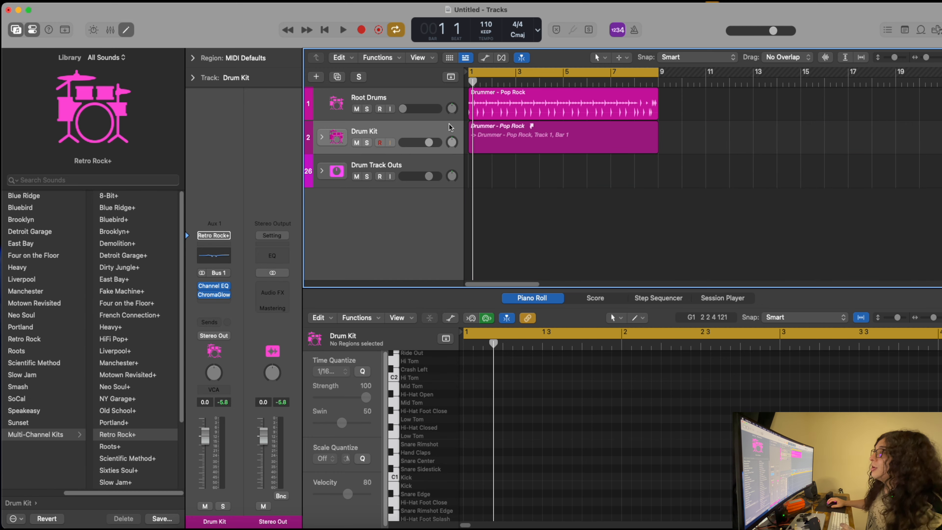
Step: Expand the Drum Track Outs stack and select its Overheads track
left_click(483, 131)
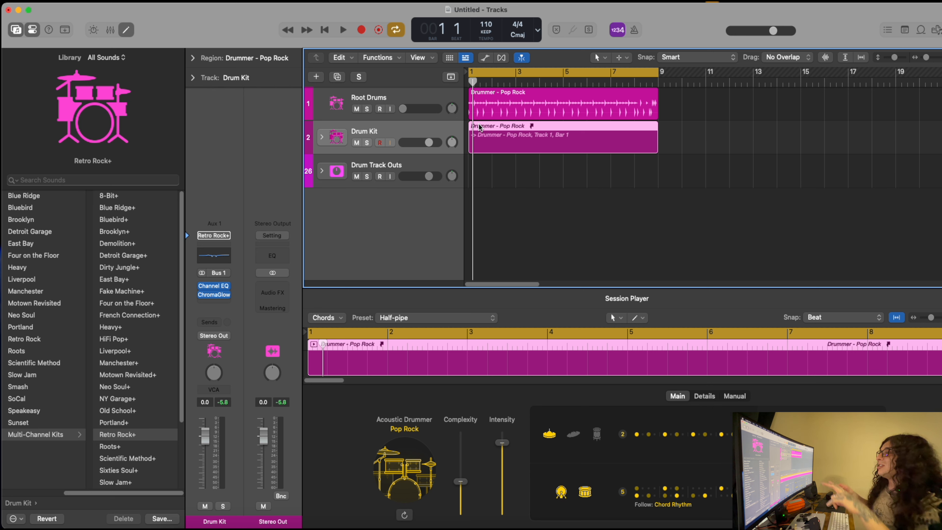
left_click(431, 158)
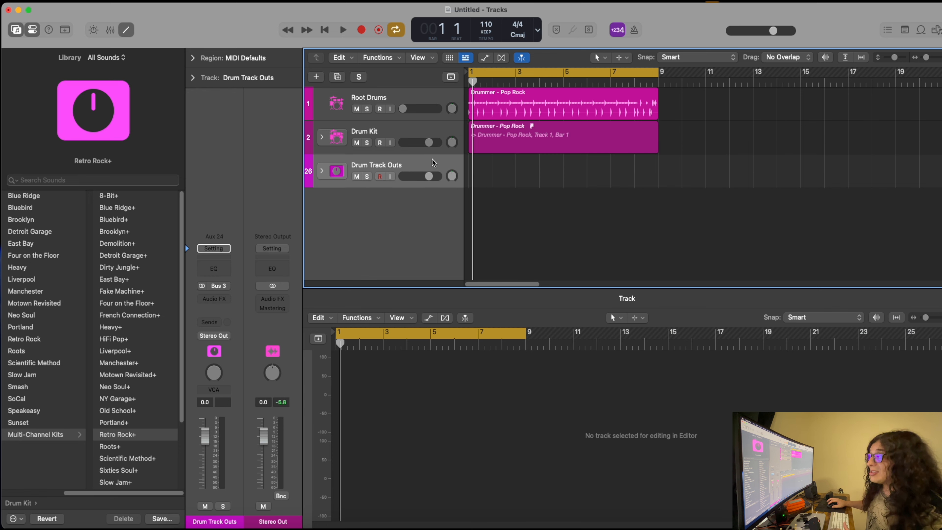
left_click(322, 172)
left_click(394, 200)
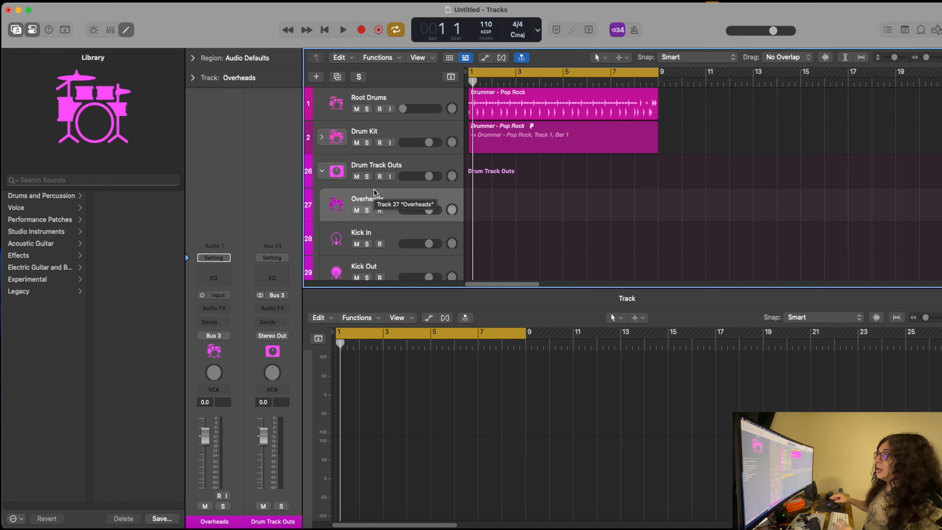
key("Up")
key("Down")
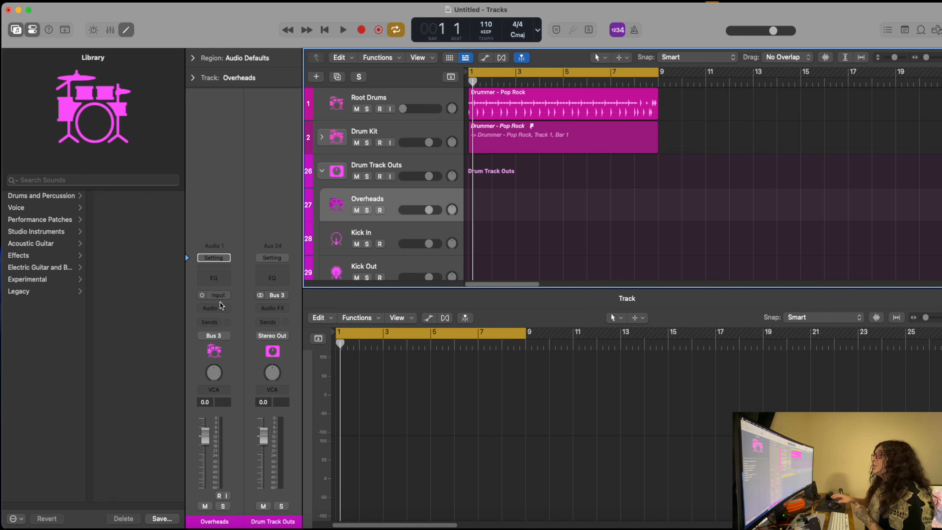
Step: Rename the Drum Kit stack to "Drum Kit Output"
left_click(378, 130)
double_click(387, 130)
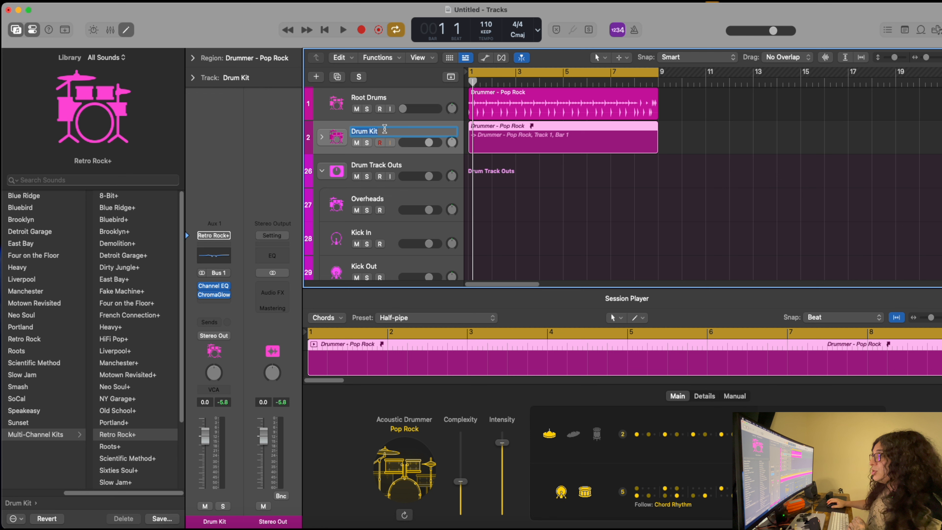
type("Outpu")
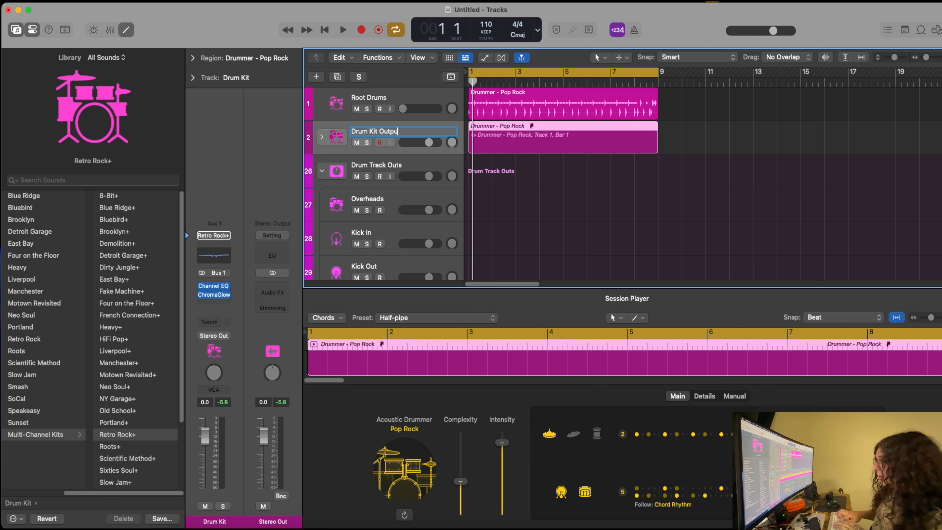
type("t")
key("Return")
Step: Rename the Drum Track Outs stack to "Drum Track Outs Input" and select the Drum Kit Output stack
double_click(405, 165)
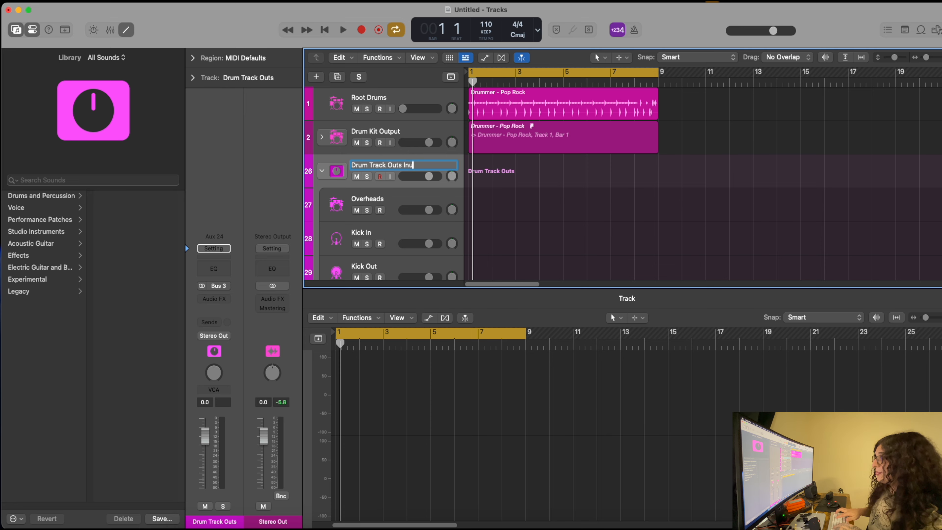
type("Input")
key("Return")
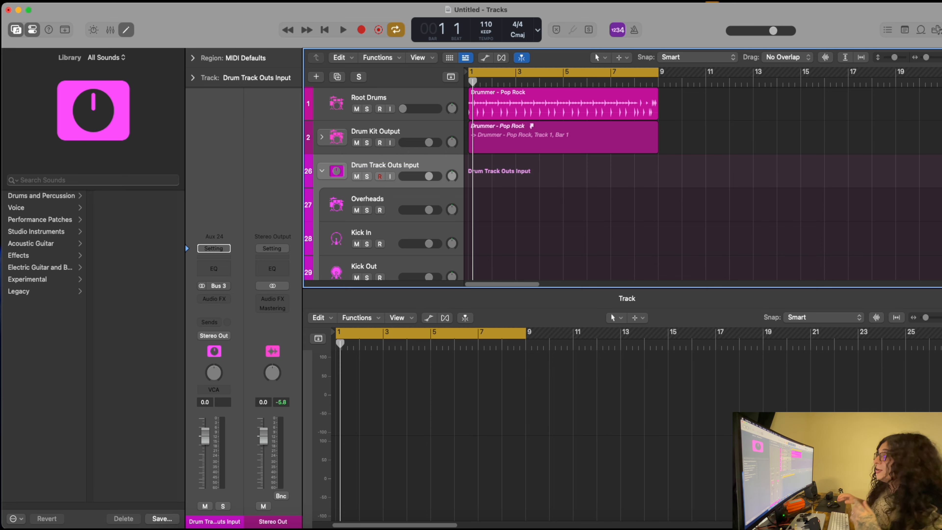
left_click(422, 134)
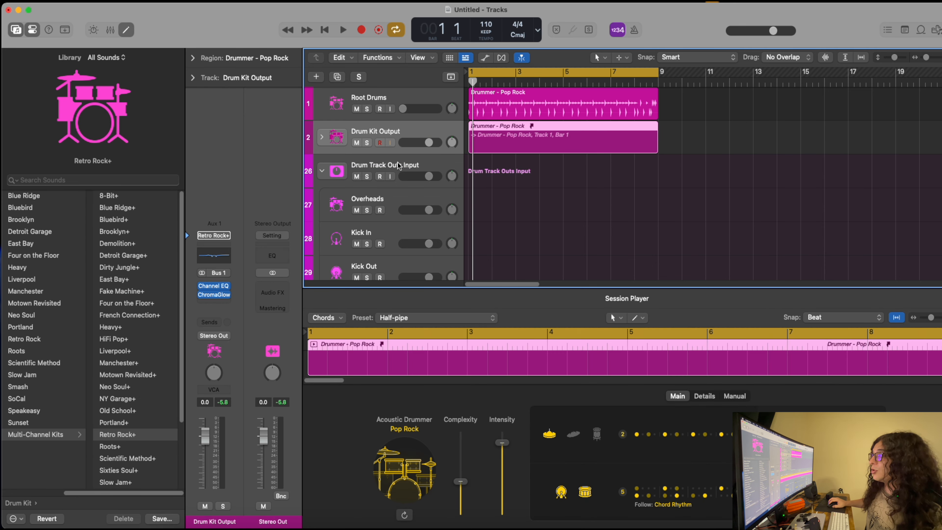
Step: Set the input of the Overheads track in the Drum Track Outs Input stack to Bus 4 (Overheads)
left_click(365, 197)
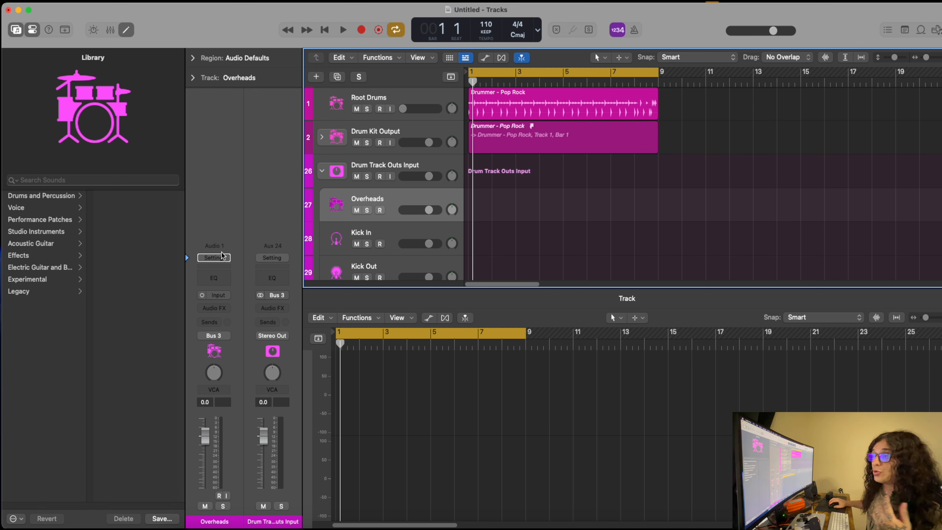
left_click(221, 296)
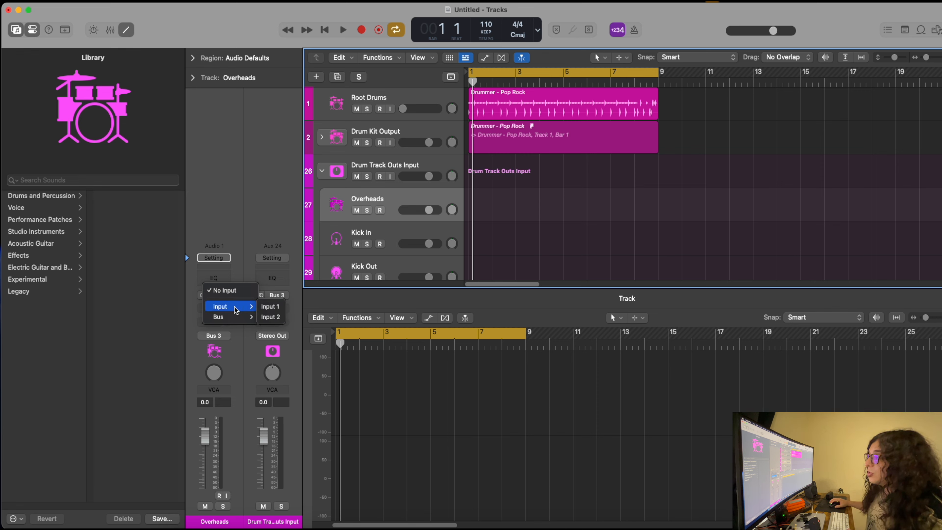
mouse_move(231, 318)
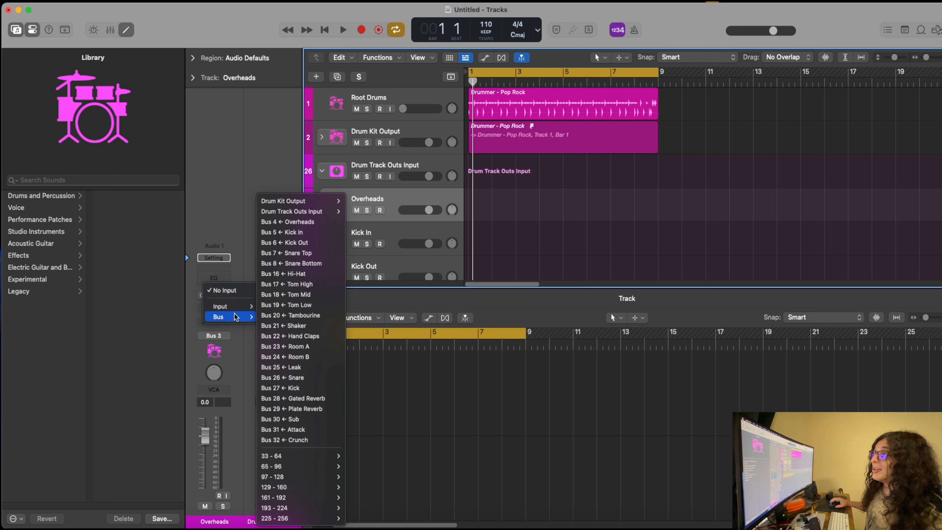
left_click(282, 222)
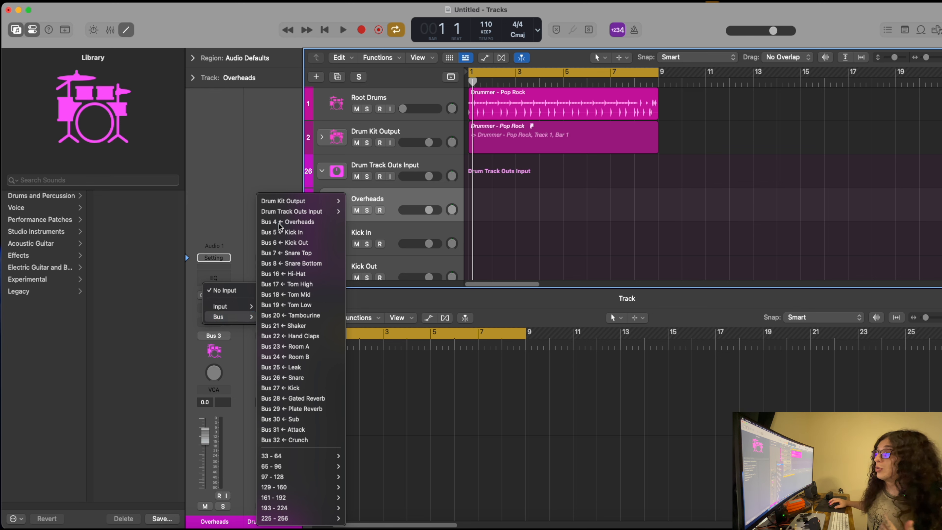
Step: Set the Kick In audio track's input to Bus 5 and the Kick Out audio track's input to Bus 6
scroll(390, 227, "down", 3)
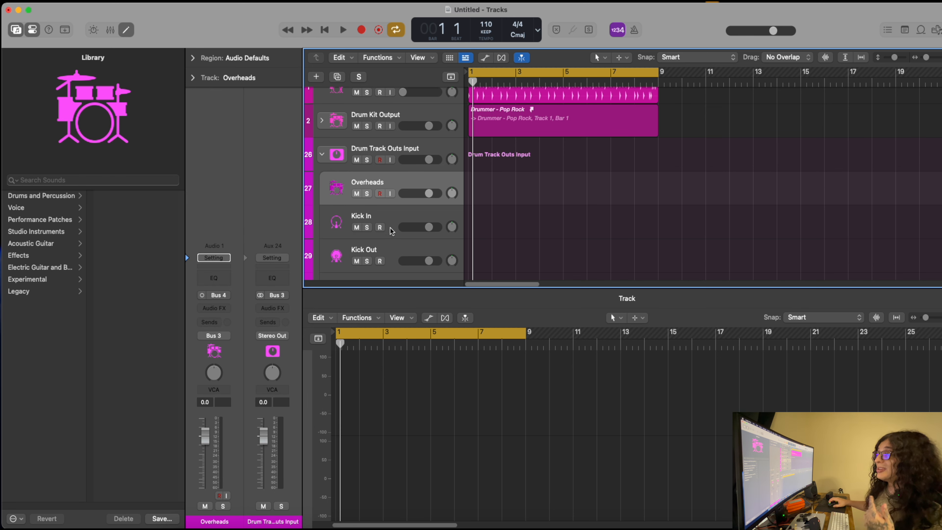
left_click(381, 208)
left_click(219, 297)
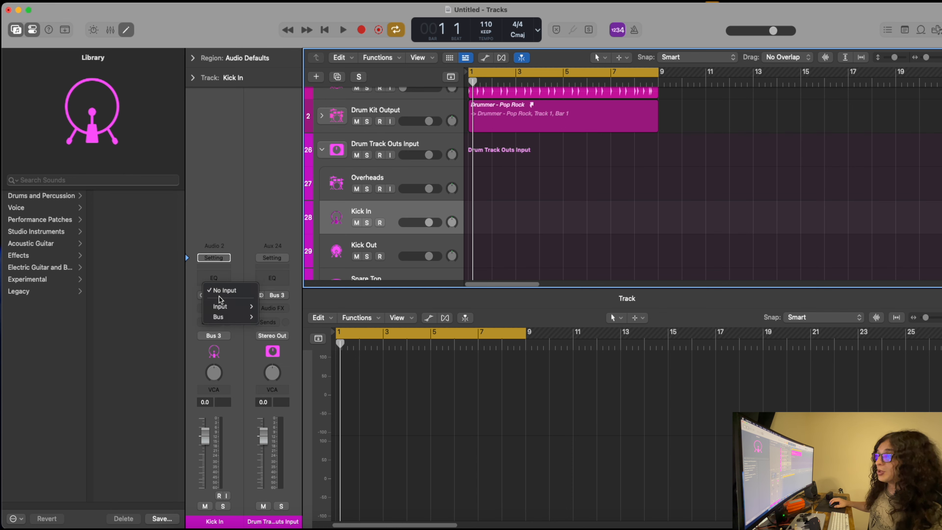
mouse_move(228, 316)
left_click(294, 232)
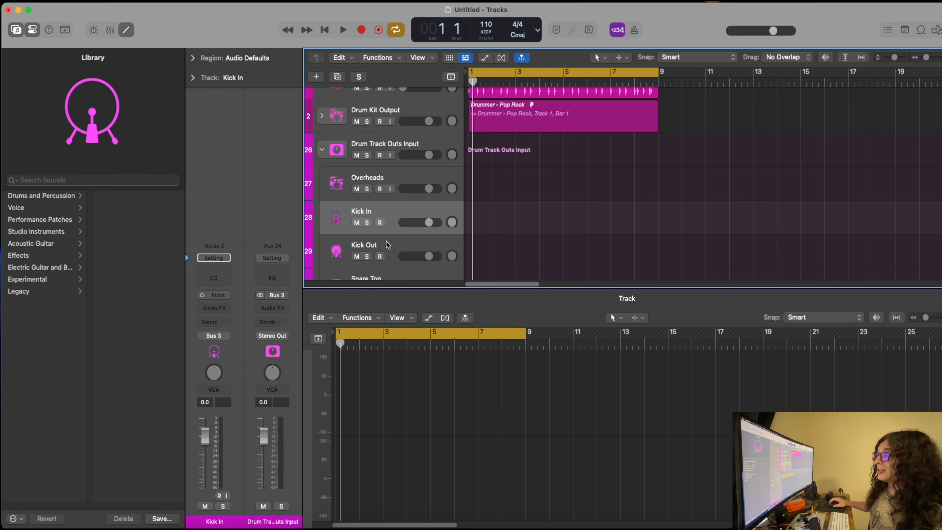
left_click(380, 242)
left_click(219, 296)
mouse_move(228, 316)
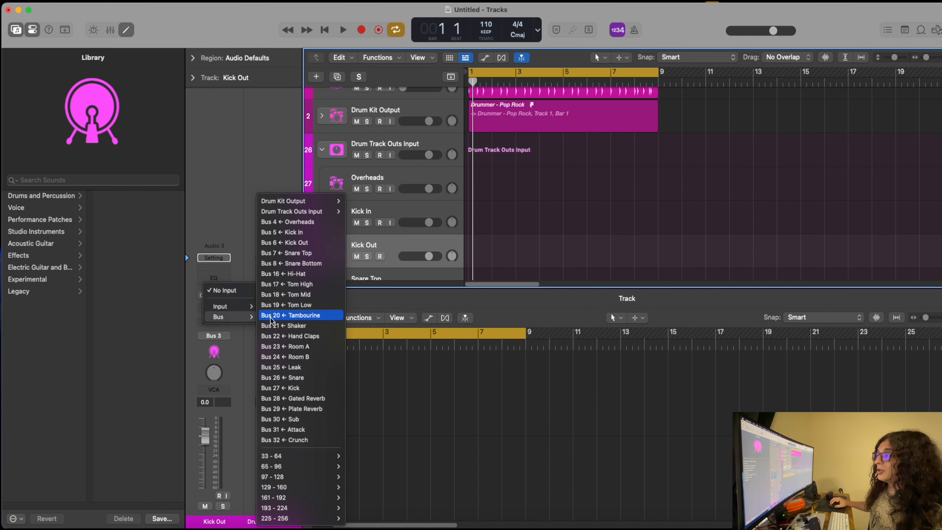
left_click(284, 185)
Step: Set the Snare Top audio track's input to Bus 7 and the Snare Bottom audio track's input to Bus 8
scroll(419, 213, "down", 4)
scroll(419, 213, "down", 1)
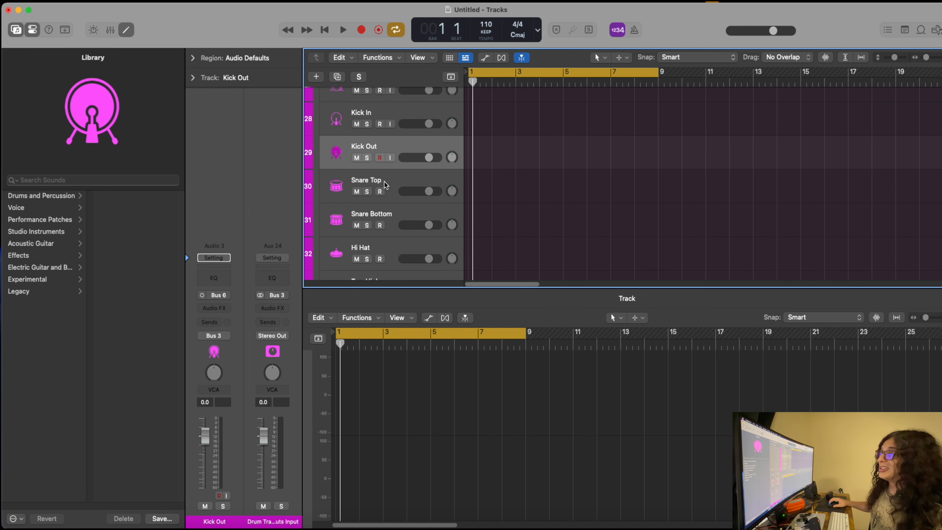
left_click(386, 180)
left_click(219, 296)
mouse_move(228, 317)
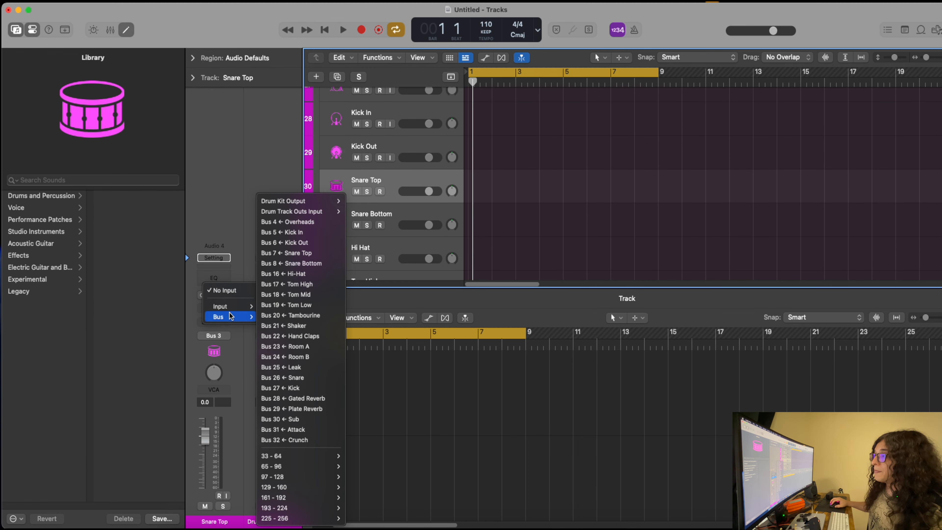
left_click(292, 256)
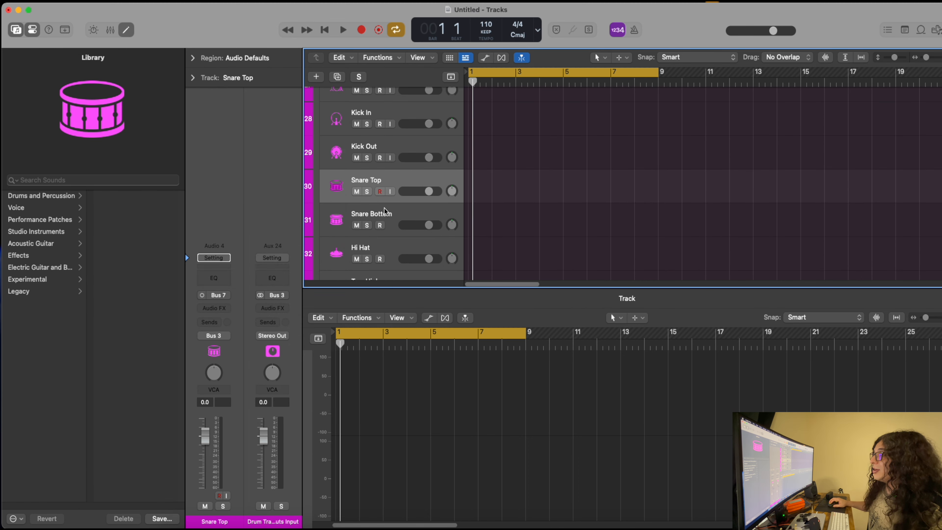
left_click(386, 215)
left_click(219, 296)
mouse_move(229, 320)
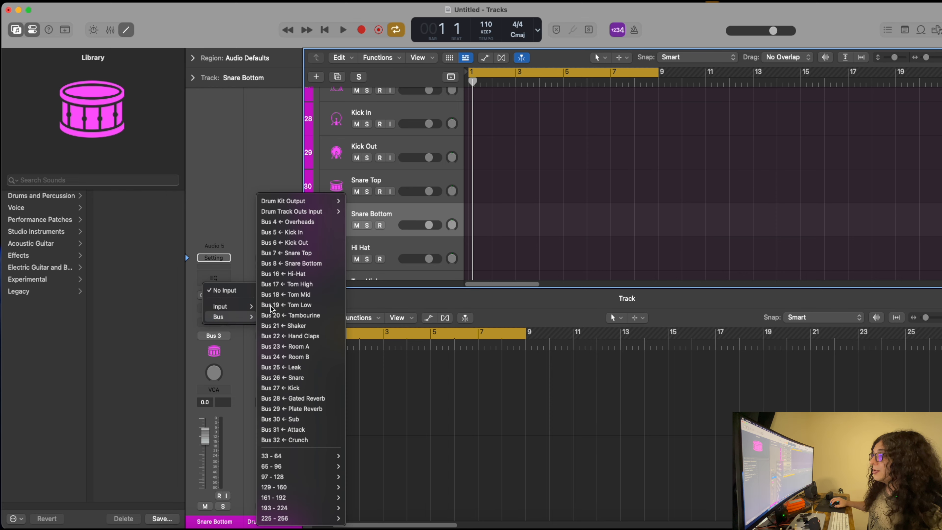
left_click(297, 265)
Step: Set the Hi Hat audio track's input to Bus 16 (Hi-Hat)
scroll(419, 229, "down", 2)
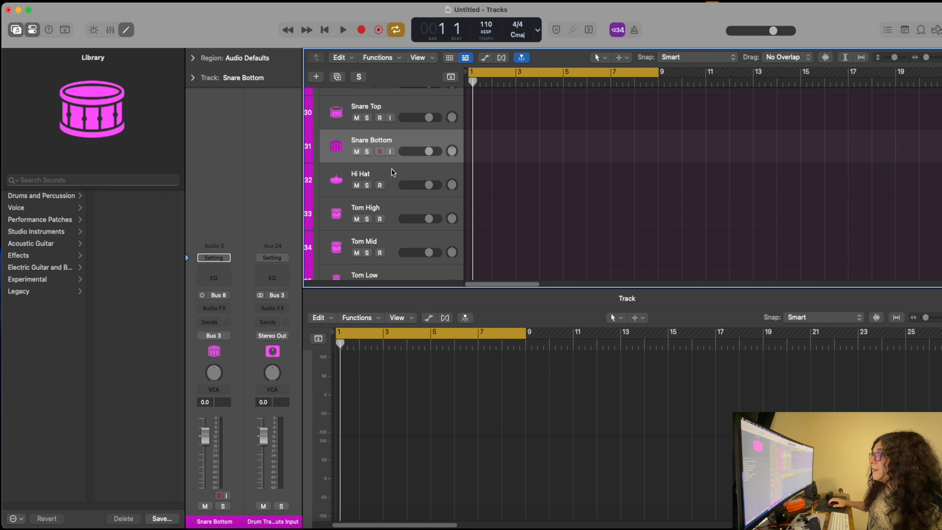
left_click(394, 173)
left_click(222, 295)
mouse_move(226, 321)
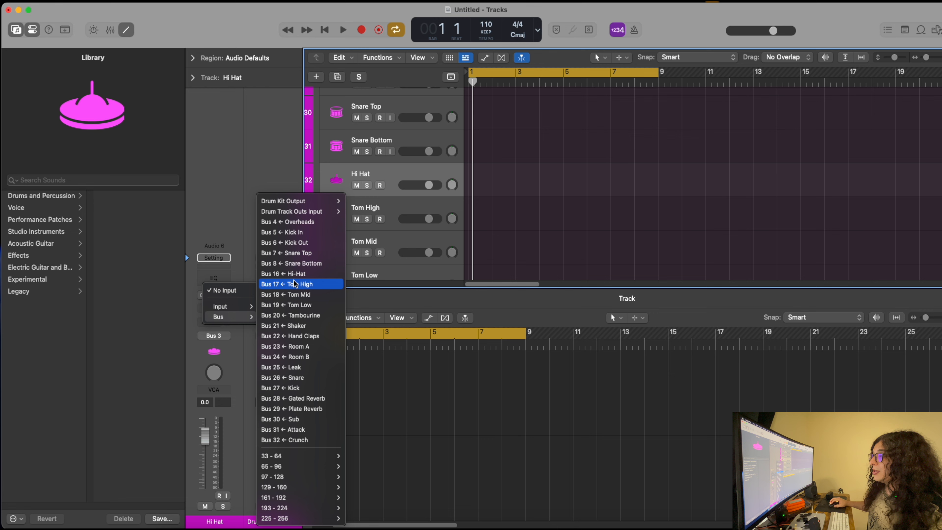
left_click(283, 273)
Step: Set the Tom High audio track's input to Bus 17 and the Tom Mid audio track's input to Bus 18
left_click(389, 208)
left_click(204, 296)
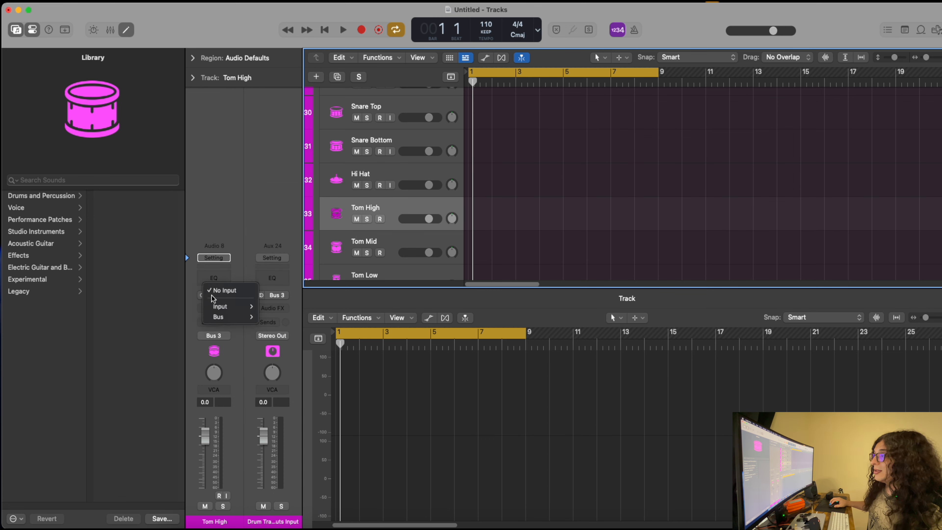
mouse_move(229, 316)
left_click(284, 283)
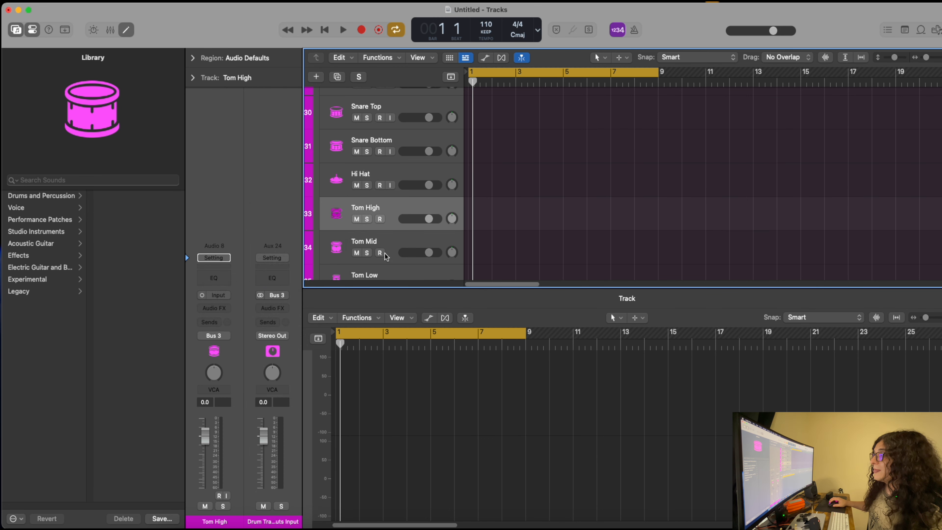
left_click(390, 242)
left_click(216, 295)
mouse_move(222, 317)
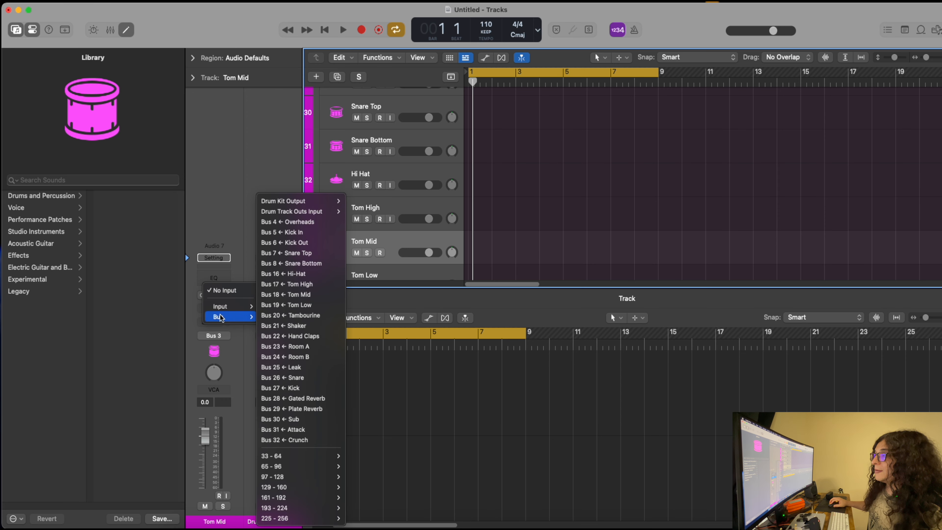
left_click(293, 301)
Step: Set the Tom Low audio track's input to Bus 19 (Tom Low)
scroll(416, 231, "down", 2)
scroll(416, 231, "down", 2)
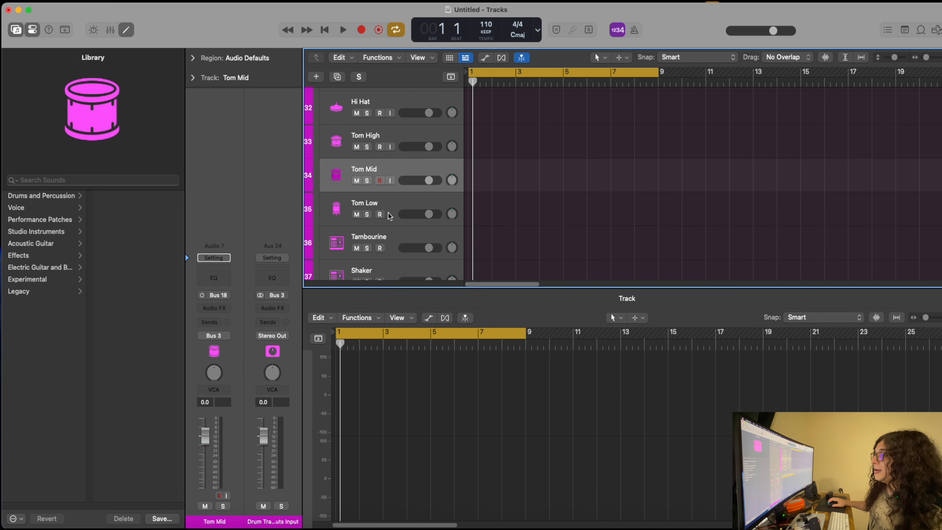
left_click(411, 219)
left_click(204, 295)
mouse_move(224, 317)
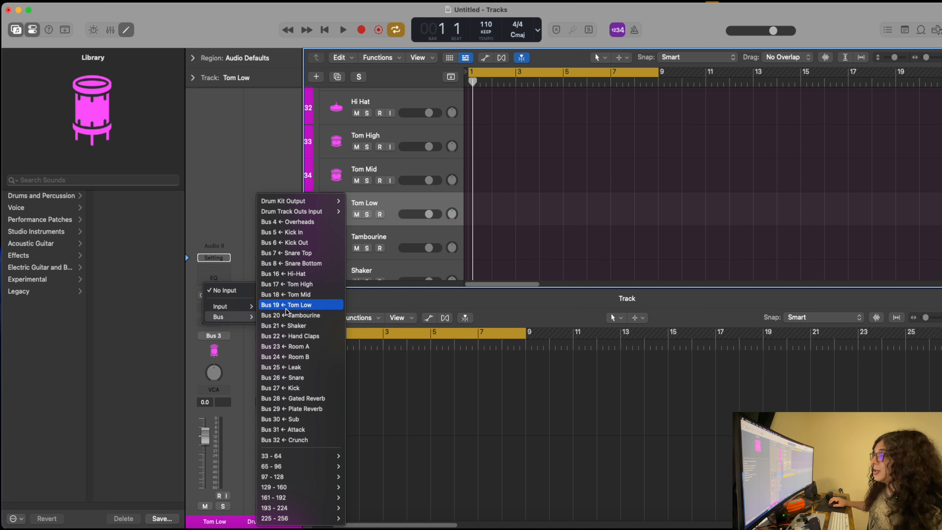
left_click(241, 244)
left_click(219, 293)
mouse_move(227, 318)
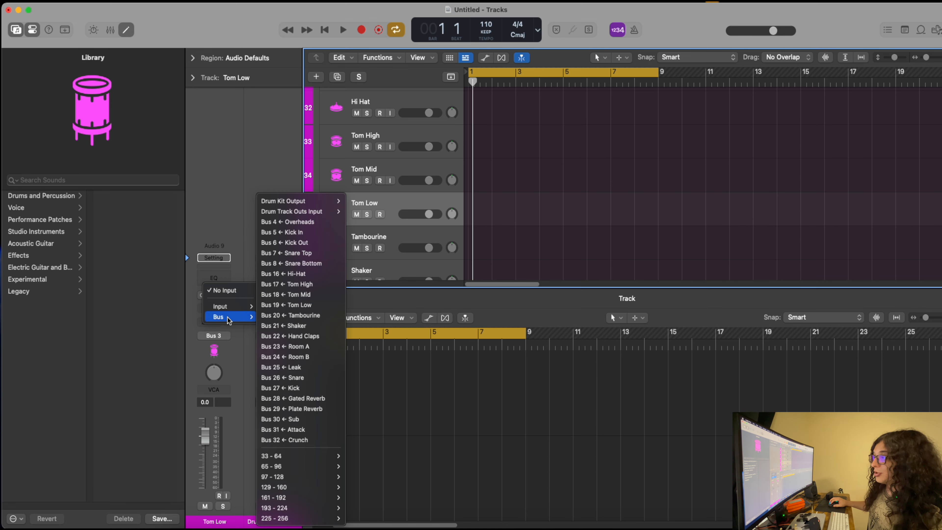
left_click(284, 315)
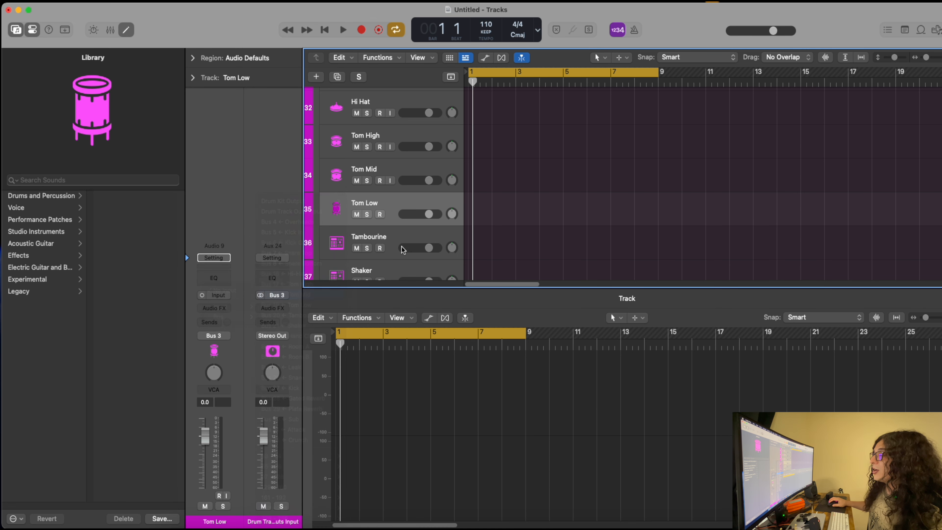
Step: Set the Tambourine audio track's input to Bus 20 (Tambourine)
key("Down")
left_click(224, 293)
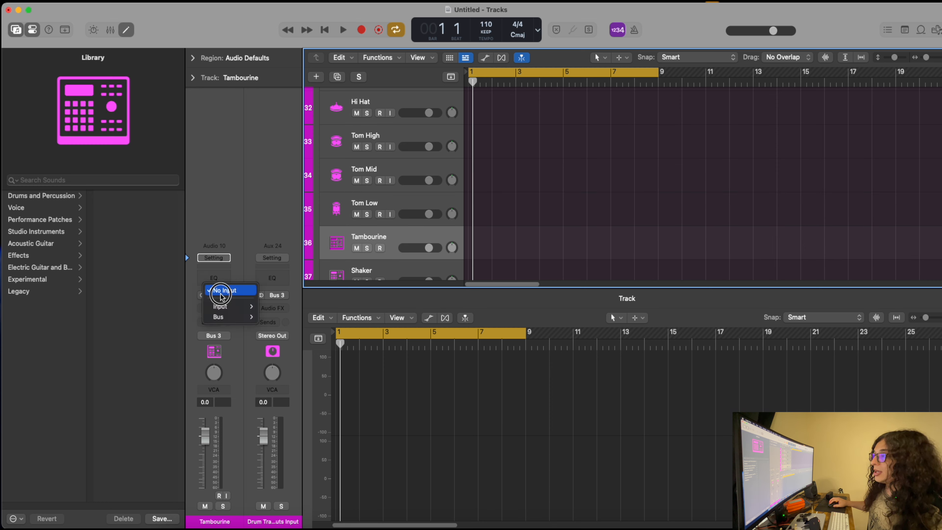
mouse_move(227, 317)
left_click(290, 318)
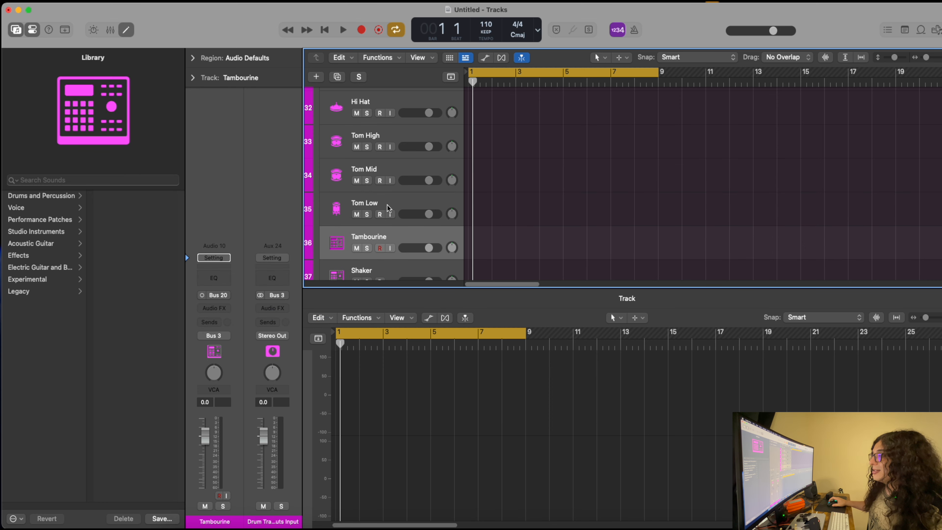
Step: Set the Shaker audio track's input to Bus 21 and the Hand Claps audio track's input to Bus 22
scroll(394, 193, "down", 2)
left_click(365, 191)
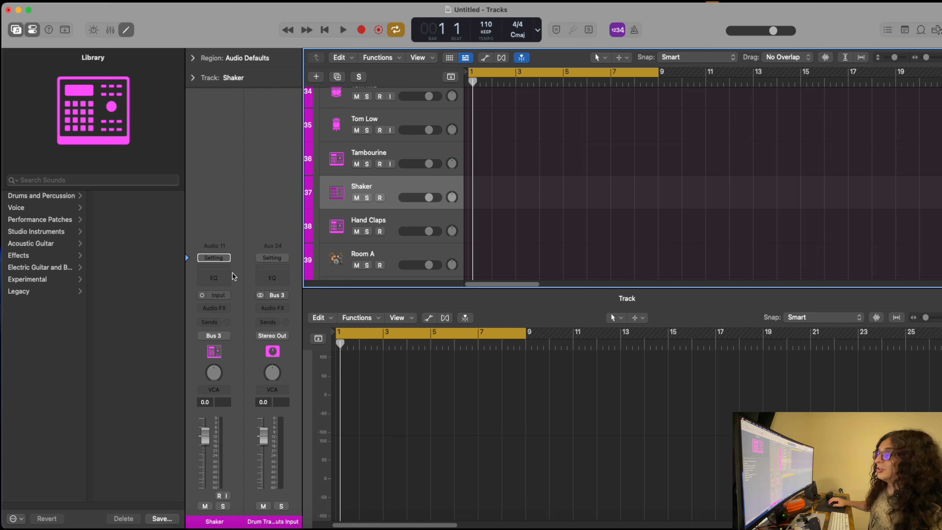
left_click(218, 295)
mouse_move(227, 317)
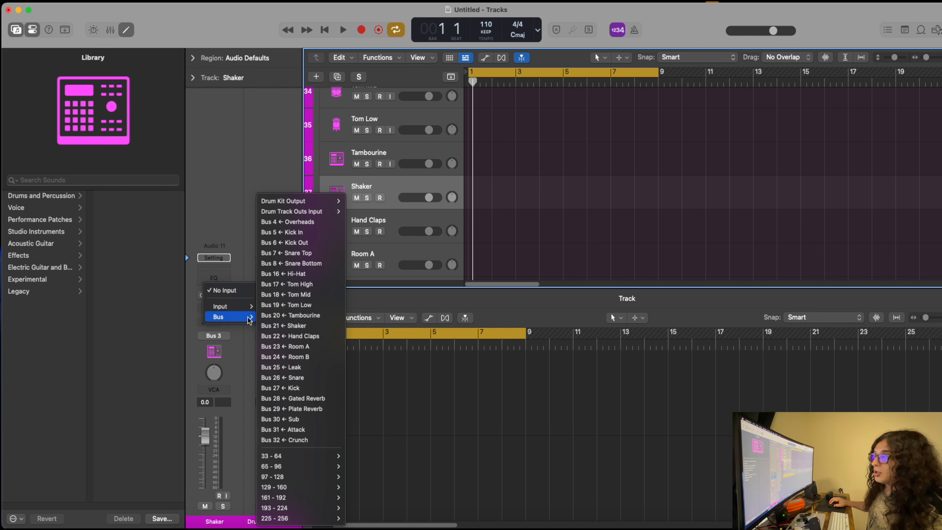
left_click(326, 326)
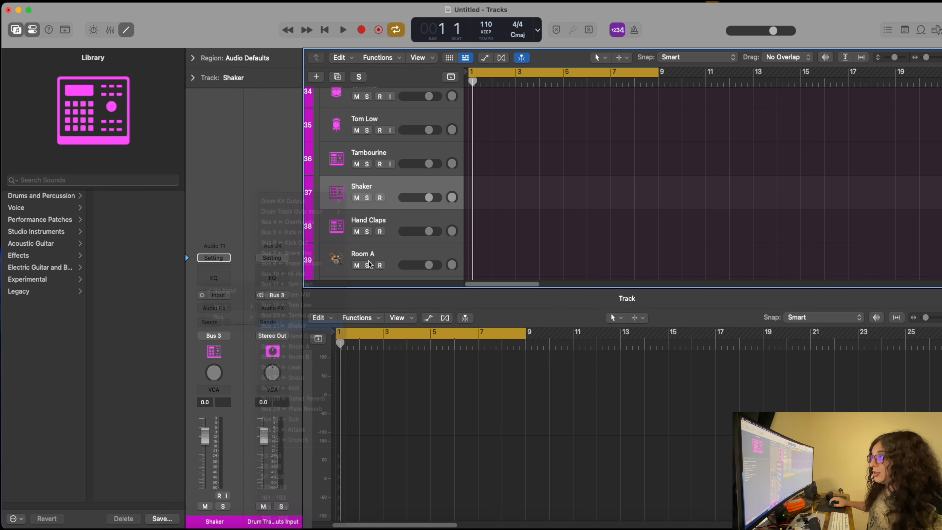
left_click(401, 216)
left_click(218, 296)
mouse_move(228, 316)
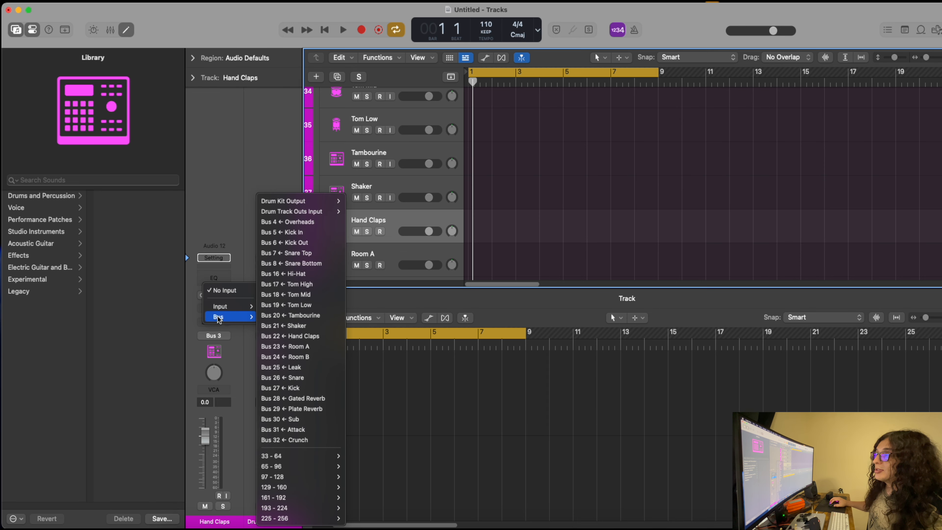
left_click(292, 338)
Step: Set the Room A audio track's input to Bus 23 and the Room B audio track's input to Bus 24
scroll(404, 202, "down", 3)
left_click(389, 171)
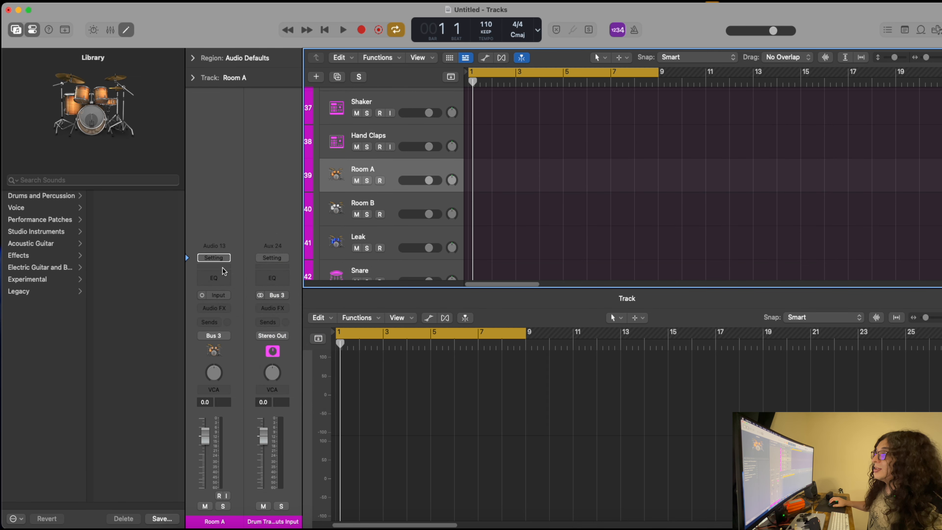
left_click(216, 295)
mouse_move(228, 316)
left_click(293, 345)
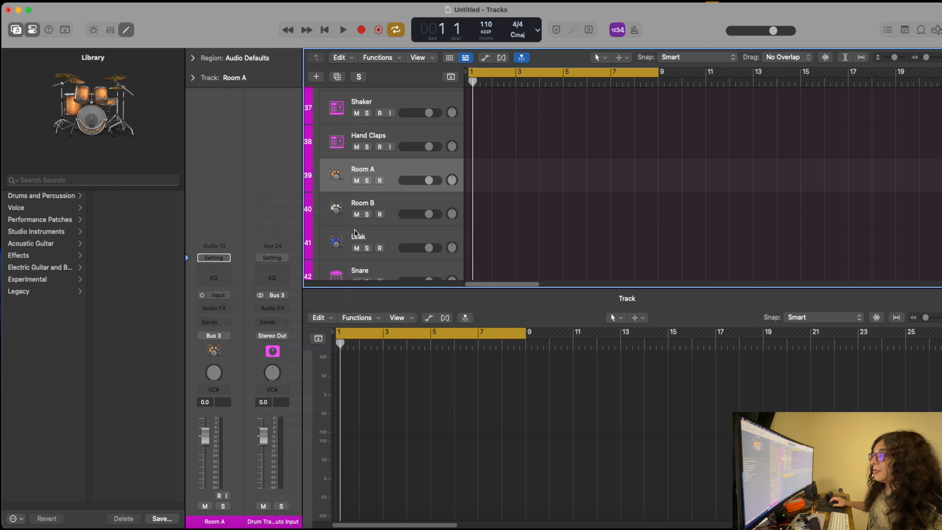
left_click(386, 207)
left_click(216, 295)
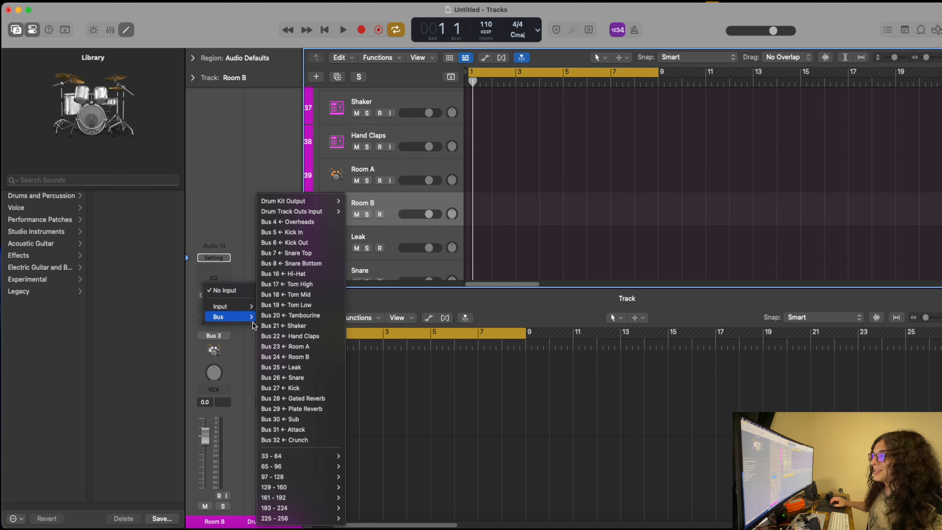
left_click(291, 357)
Step: Set the Leak audio track's input to Bus 25 (Leak)
left_click(394, 240)
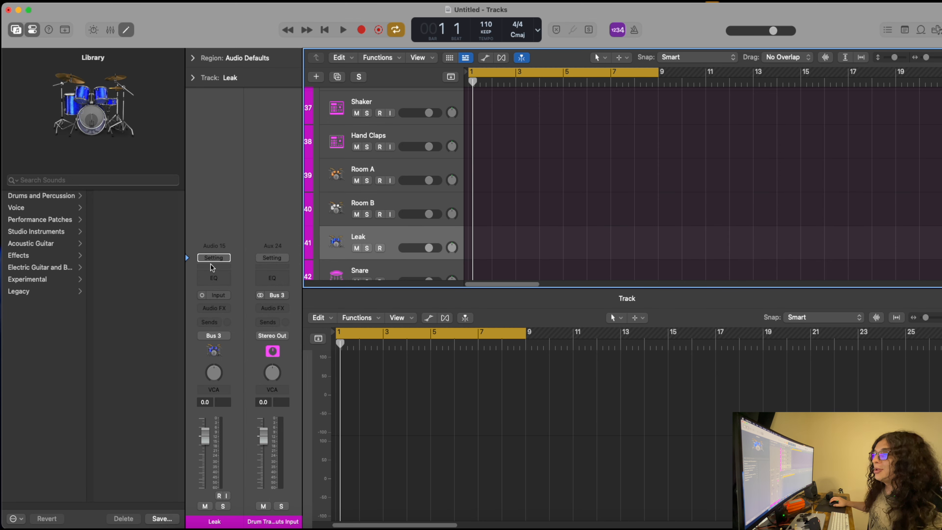
left_click(223, 296)
mouse_move(228, 316)
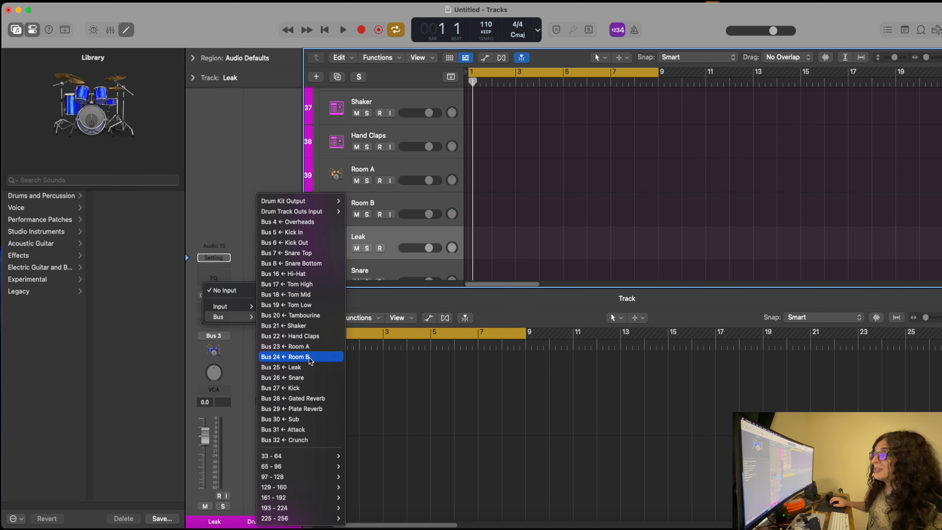
left_click(298, 369)
Step: Set the Snare audio track's input to Bus 26 (Snare)
scroll(395, 241, "down", 2)
left_click(386, 194)
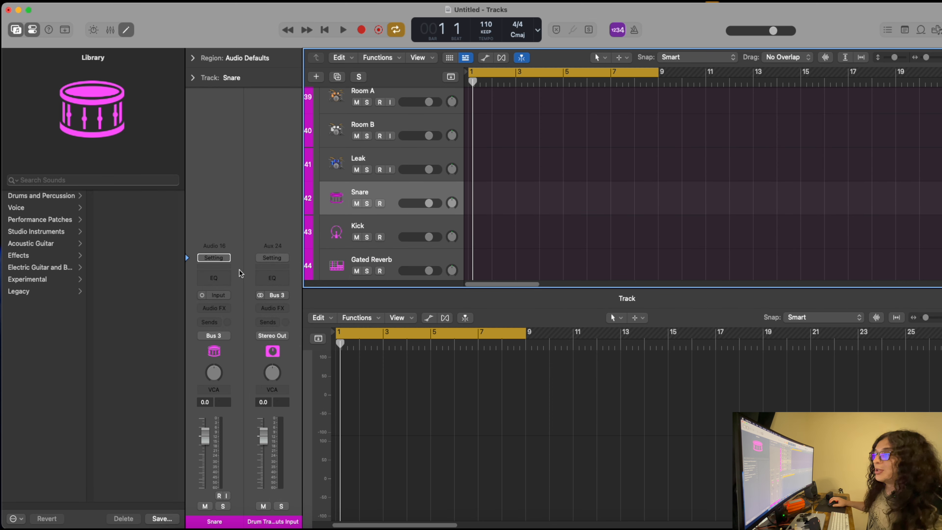
left_click(217, 295)
mouse_move(225, 317)
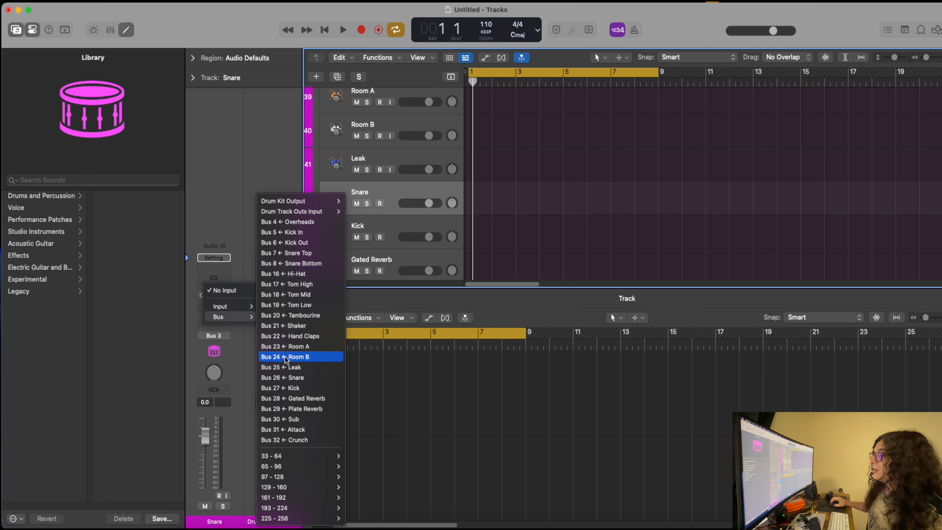
left_click(292, 378)
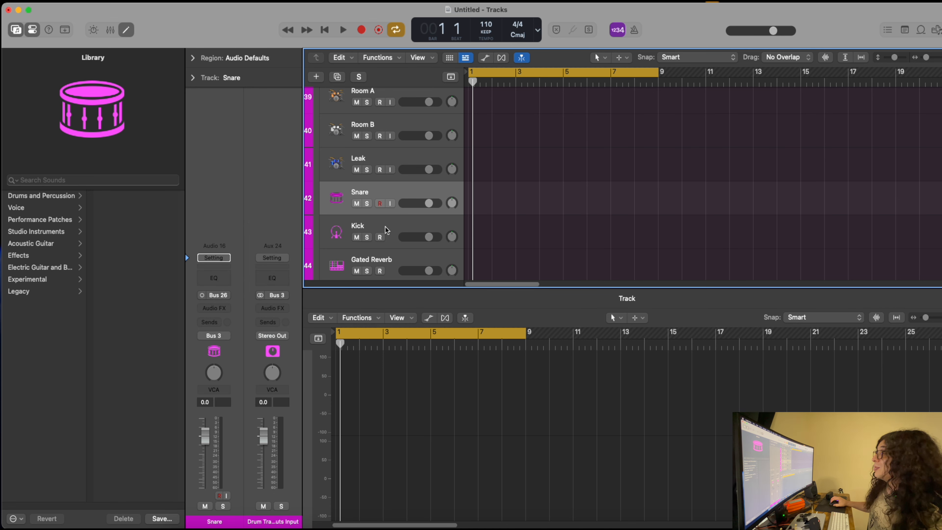
Step: Set the Kick audio track's input to Bus 27 and the Gated Reverb audio track's input to Bus 28
scroll(387, 226, "down", 1)
left_click(371, 201)
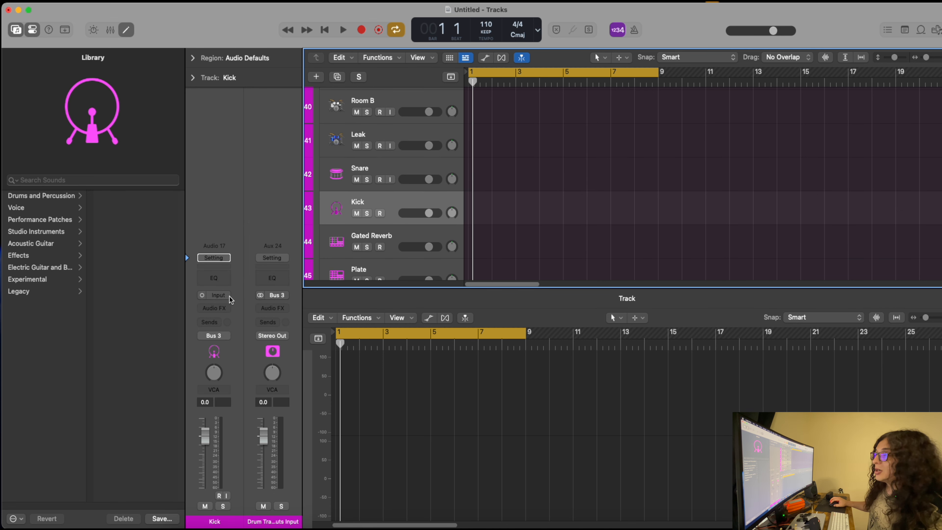
left_click(219, 295)
mouse_move(219, 316)
left_click(294, 388)
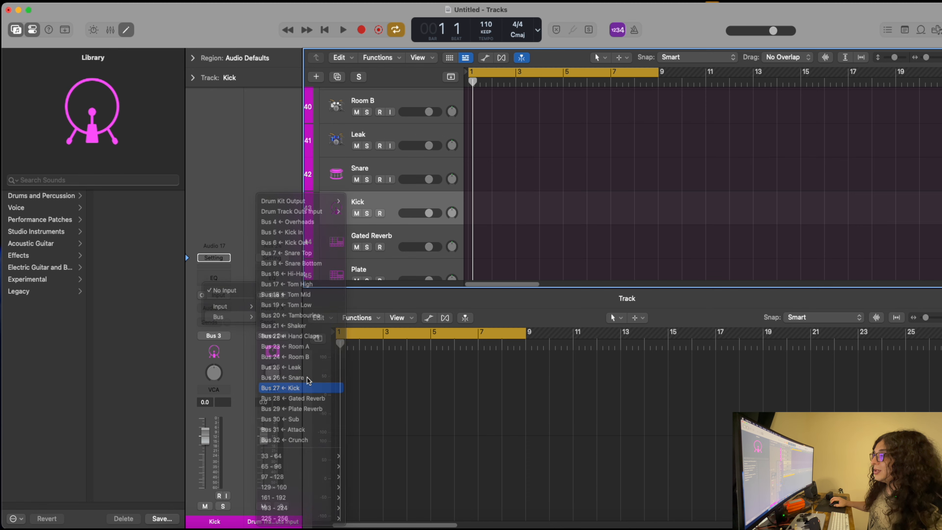
left_click(392, 236)
left_click(220, 296)
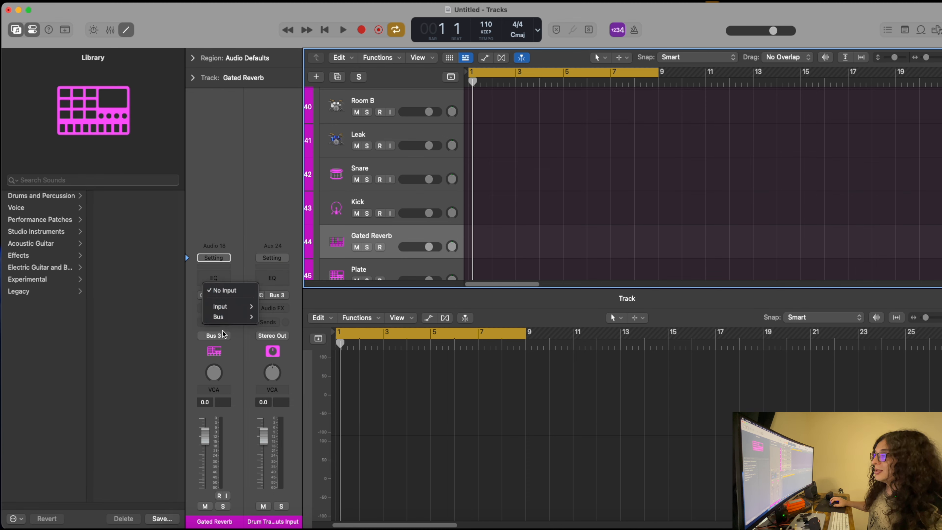
mouse_move(220, 318)
left_click(302, 398)
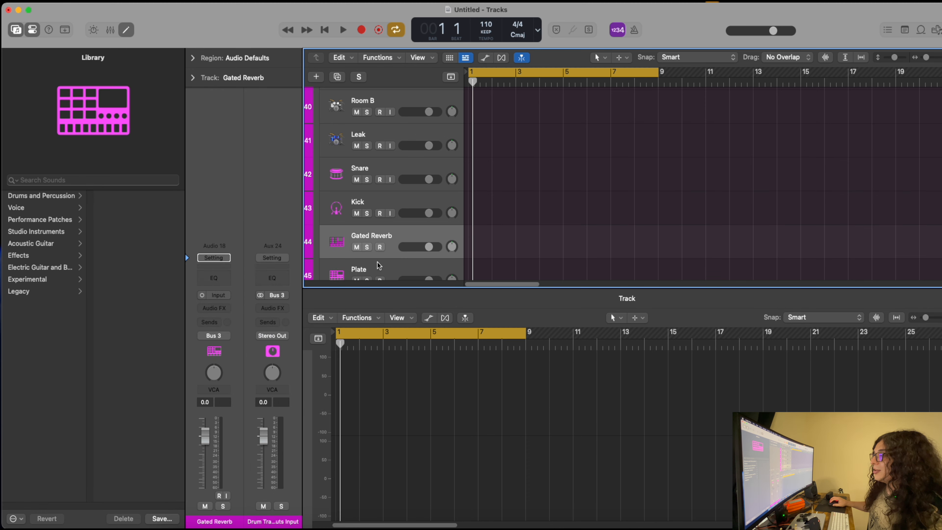
Step: Set the inputs of both the Plate and the Reverb audio tracks to Bus 29 (Plate Reverb)
key("Down")
left_click(221, 296)
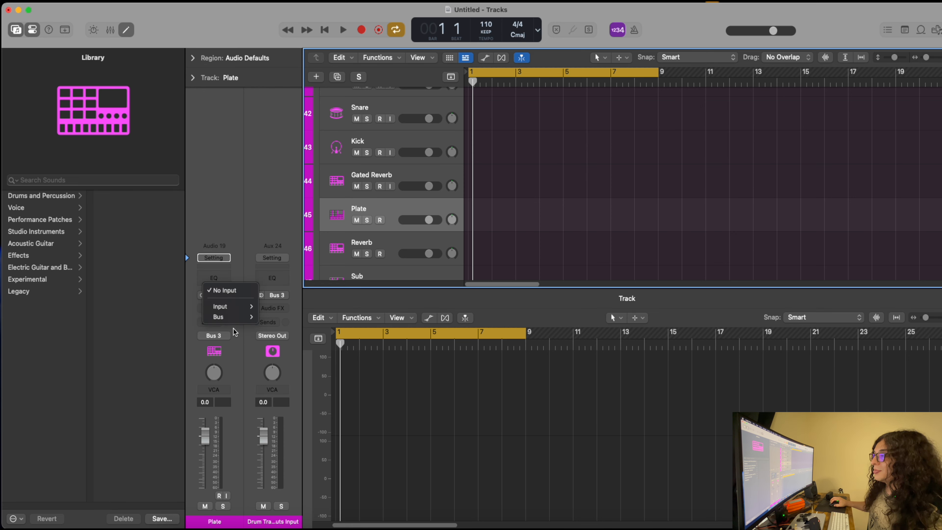
mouse_move(228, 316)
left_click(303, 409)
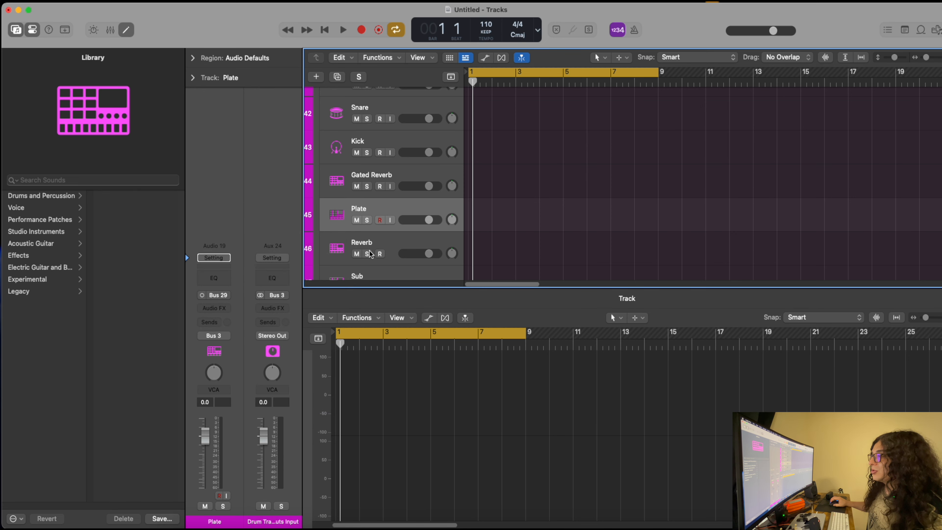
key("Down")
left_click(222, 297)
mouse_move(229, 316)
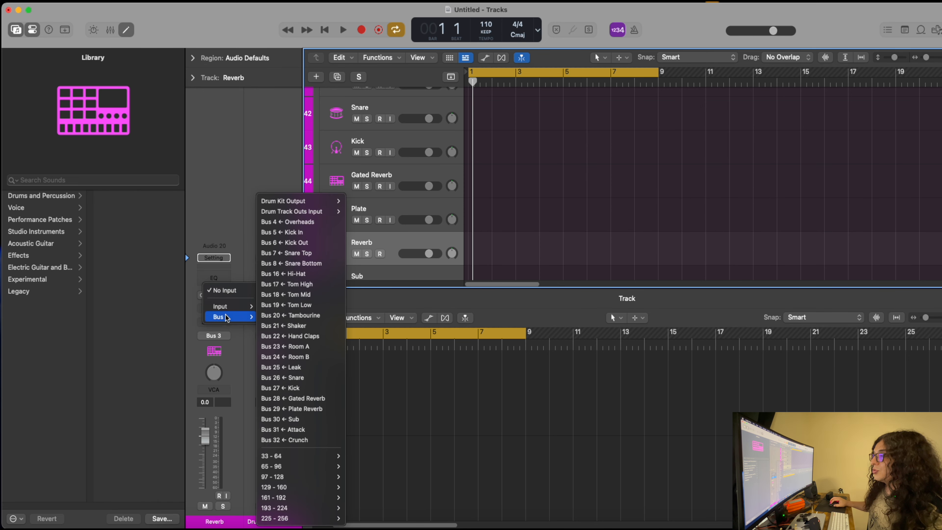
left_click(310, 409)
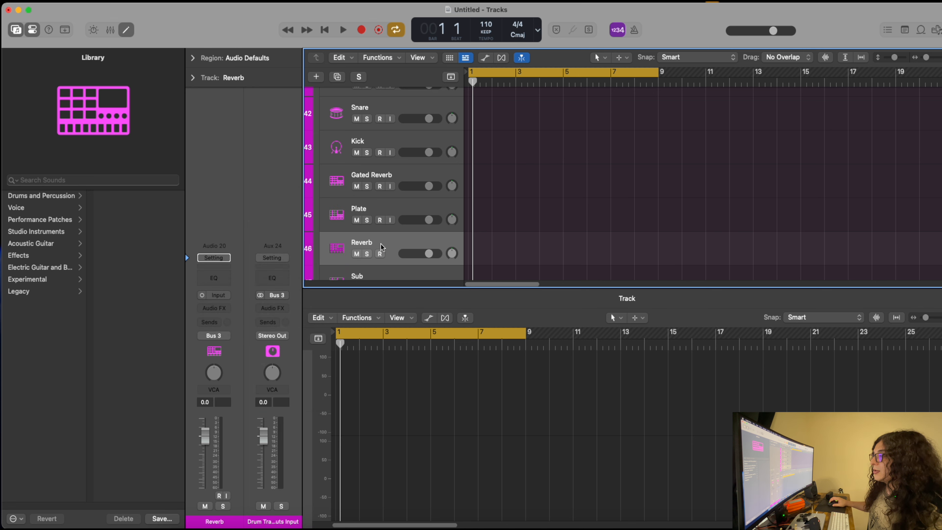
Step: Set the Sub audio track's input to Bus 30 and the Attack audio track's input to Bus 31
scroll(385, 257, "down", 1)
left_click(386, 256)
left_click(214, 295)
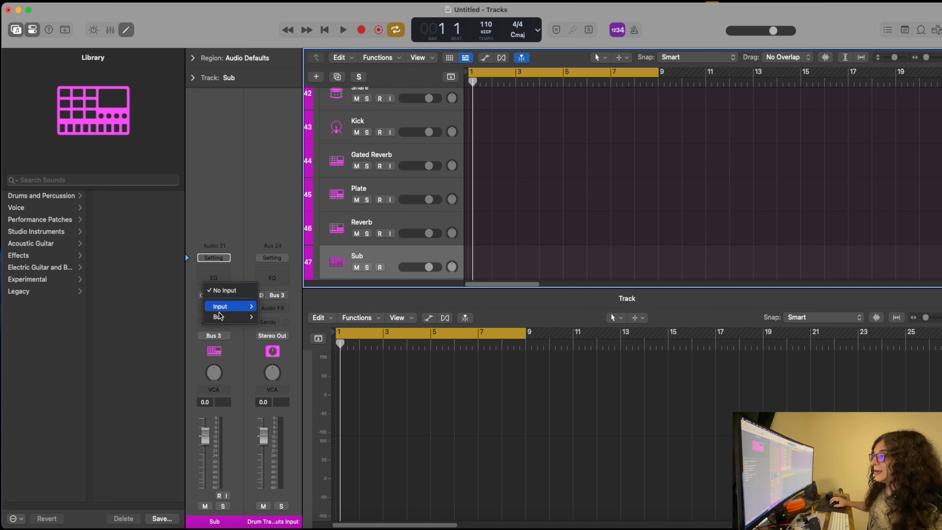
left_click(288, 420)
scroll(377, 212, "down", 2)
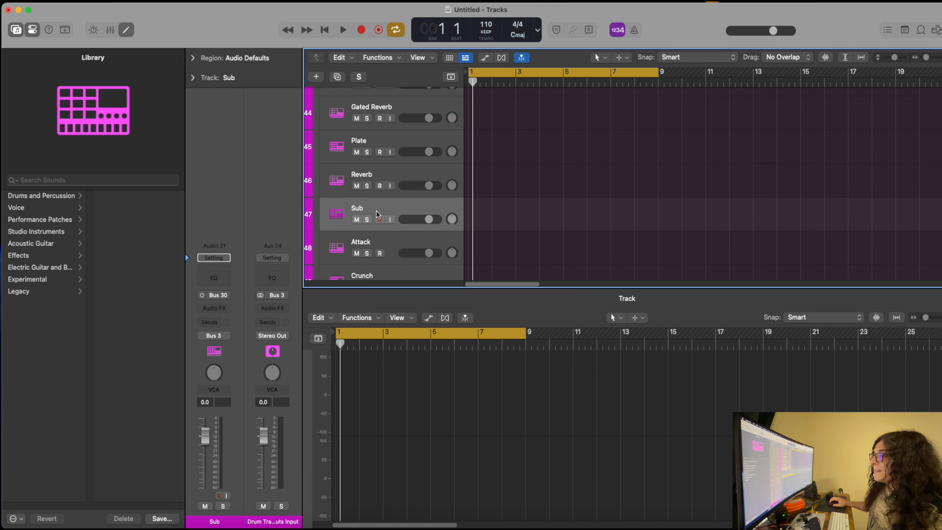
left_click(386, 241)
left_click(219, 295)
mouse_move(234, 316)
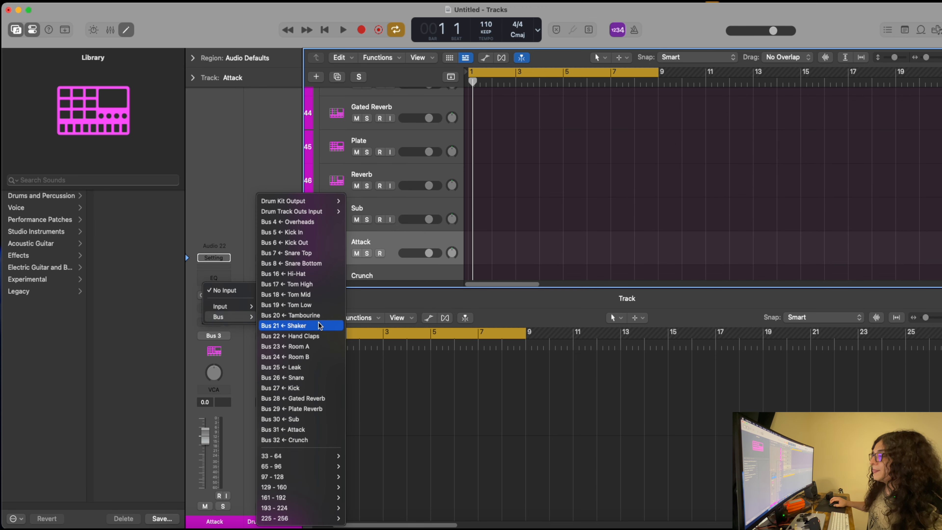
left_click(284, 429)
Step: Set the Crunch audio track's input to Bus 32 and the Pump audio track's input to Bus 33
scroll(385, 222, "down", 1)
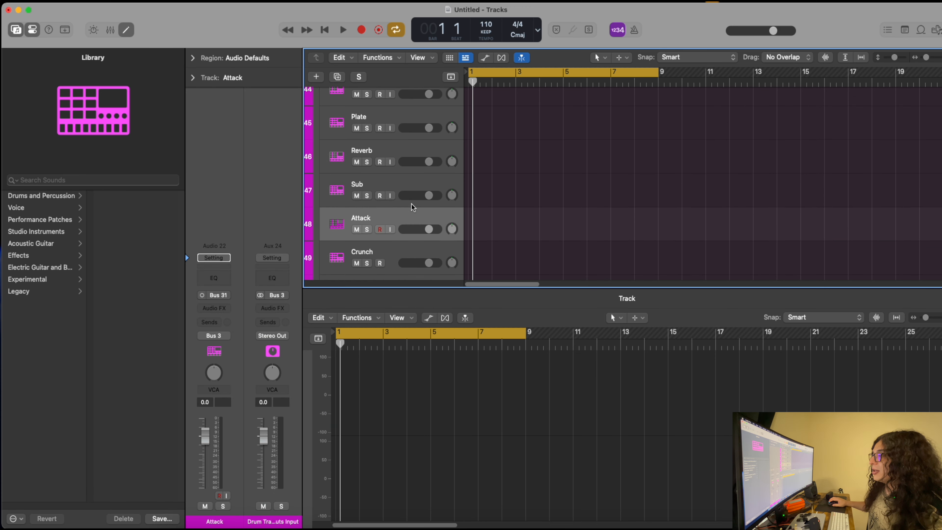
left_click(395, 256)
left_click(222, 295)
mouse_move(237, 316)
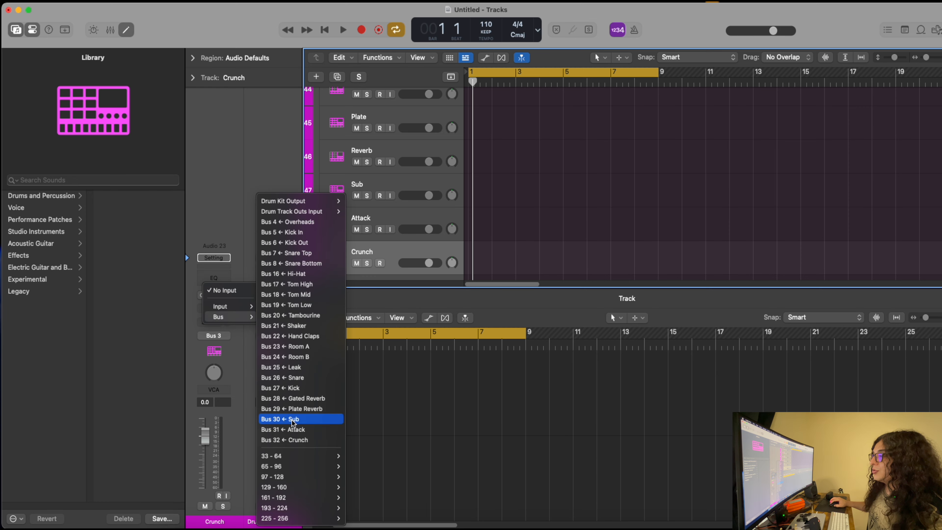
left_click(293, 440)
scroll(393, 223, "down", 1)
left_click(395, 256)
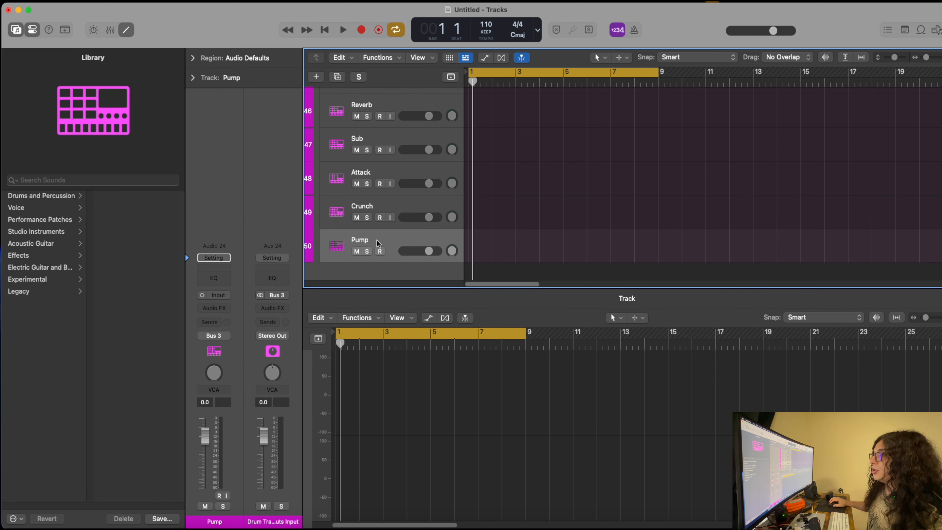
left_click(216, 296)
mouse_move(233, 316)
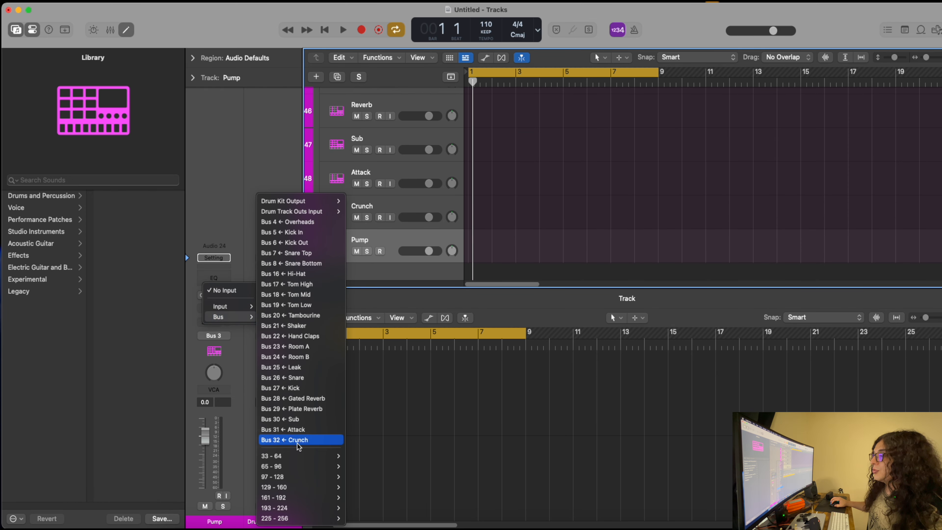
mouse_move(299, 455)
left_click(394, 197)
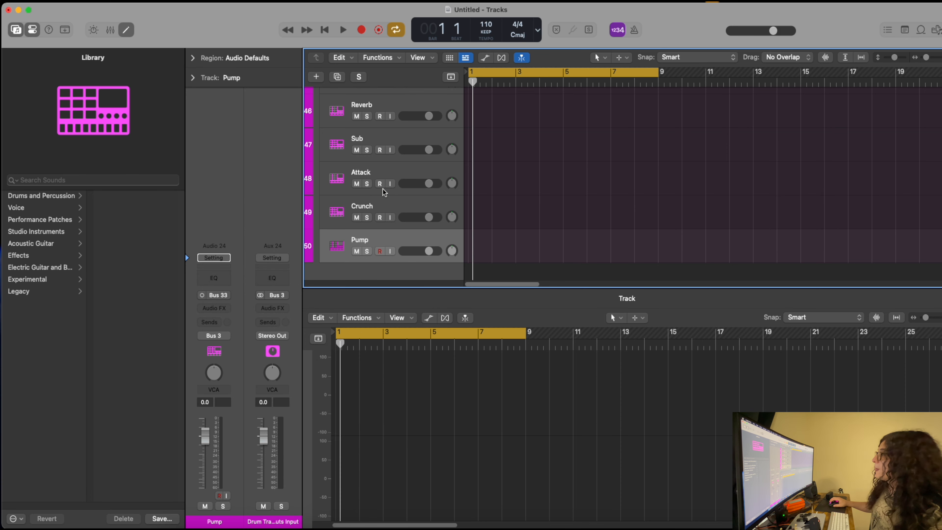
Step: Collapse the Drum Track Outs Input stack and select the Drum Kit Output track
scroll(374, 173, "up", 8)
scroll(374, 172, "up", 10)
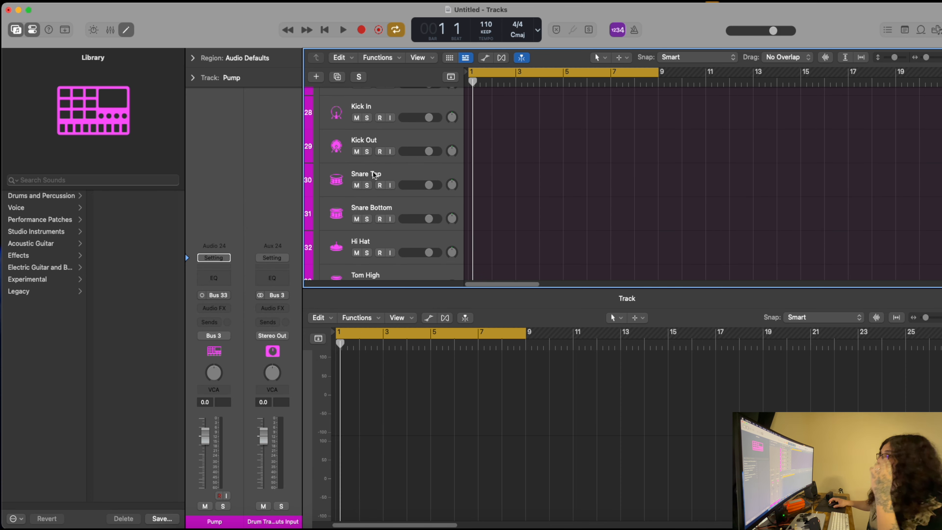
left_click(322, 170)
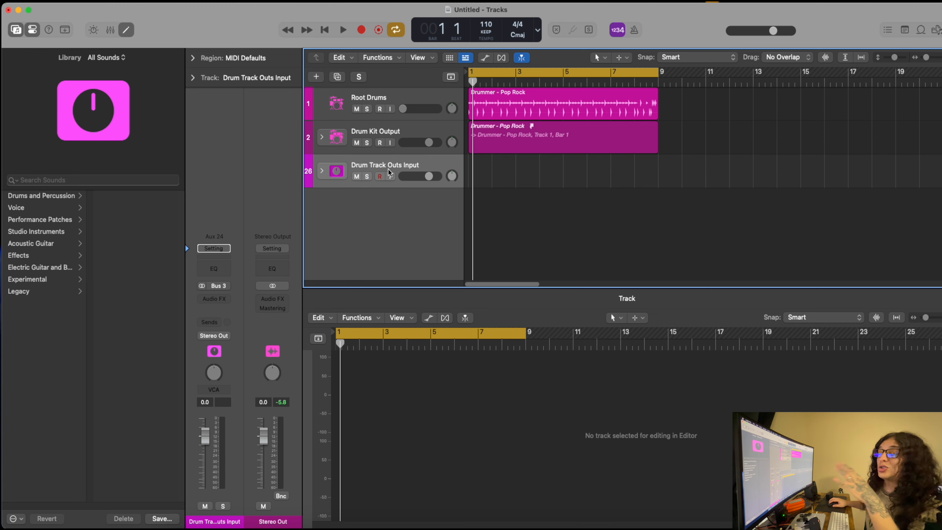
left_click(397, 133)
Step: Expand the Drum Track Outs Input stack, then record-enable it and turn on input monitoring for all its tracks
left_click(322, 171)
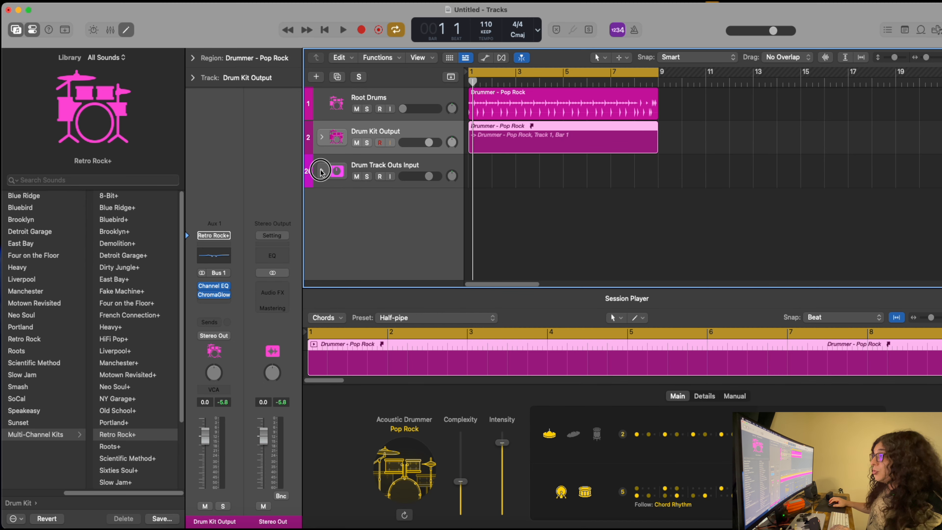
left_click(381, 177)
left_click(389, 177)
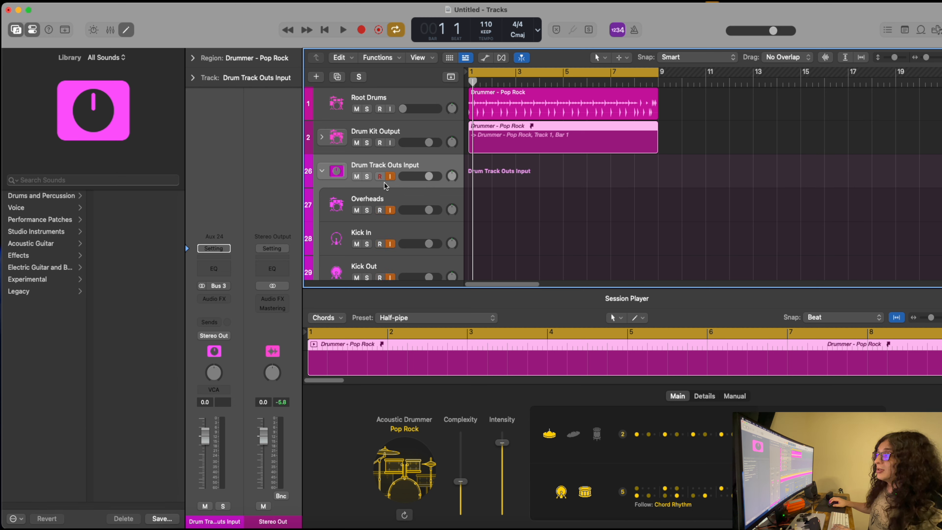
scroll(399, 195, "down", 10)
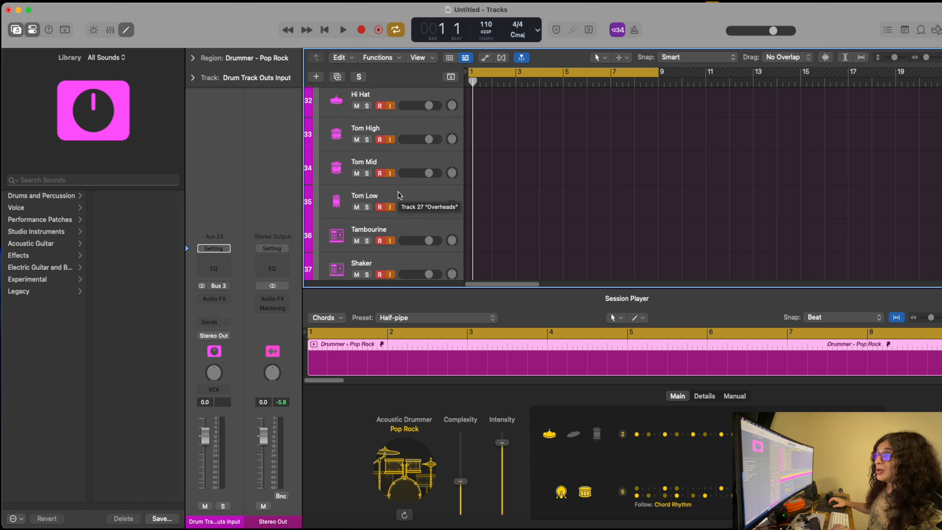
scroll(397, 199, "up", 5)
scroll(397, 199, "up", 5)
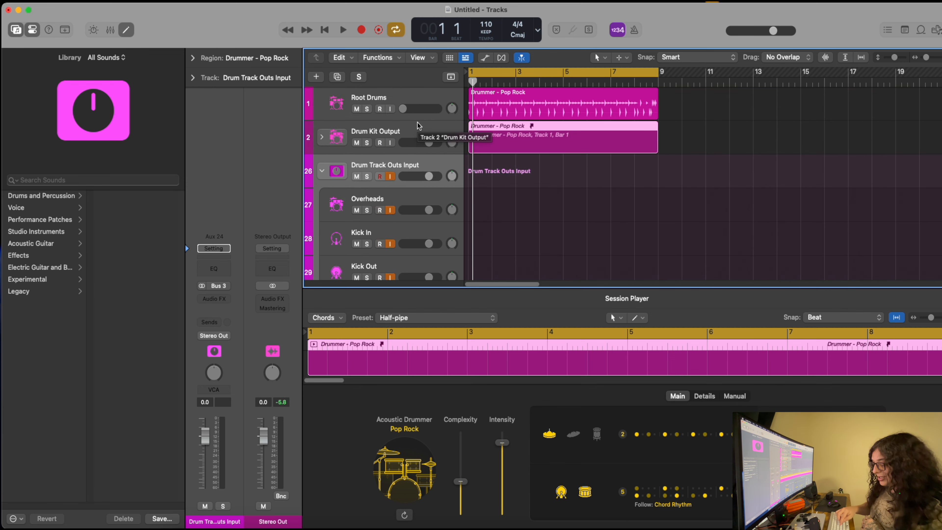
Step: Record the drum performance from bar 1 to bar 9 onto all the Drum Track Outs Input audio tracks
key("r")
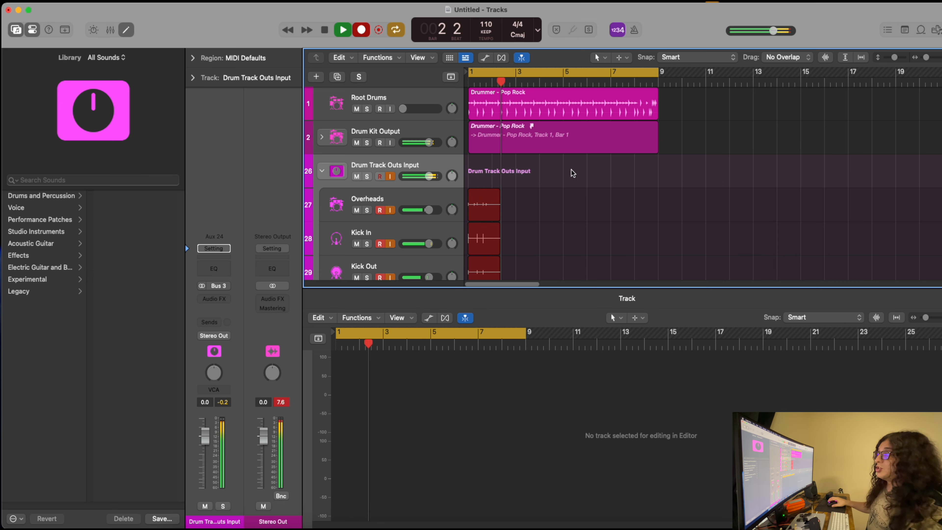
scroll(550, 212, "down", 2)
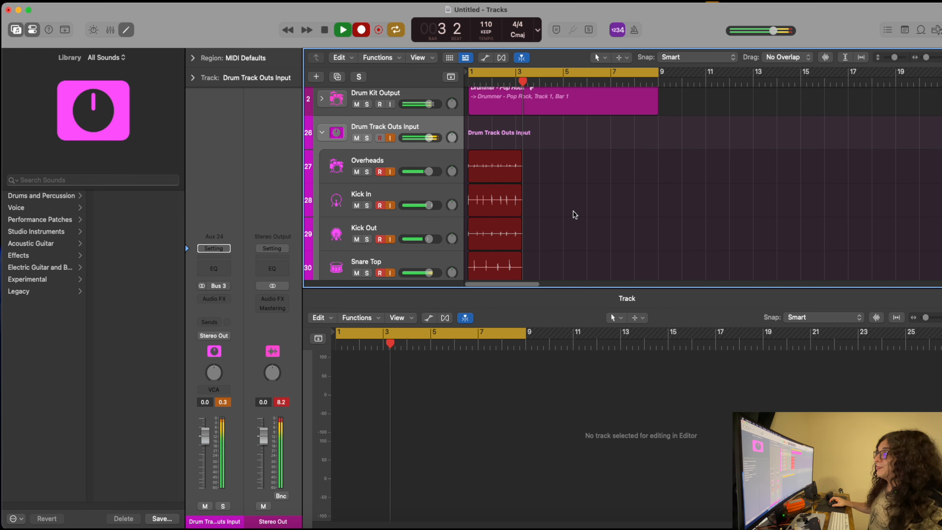
scroll(577, 212, "down", 1)
scroll(579, 212, "down", 1)
scroll(585, 206, "up", 2)
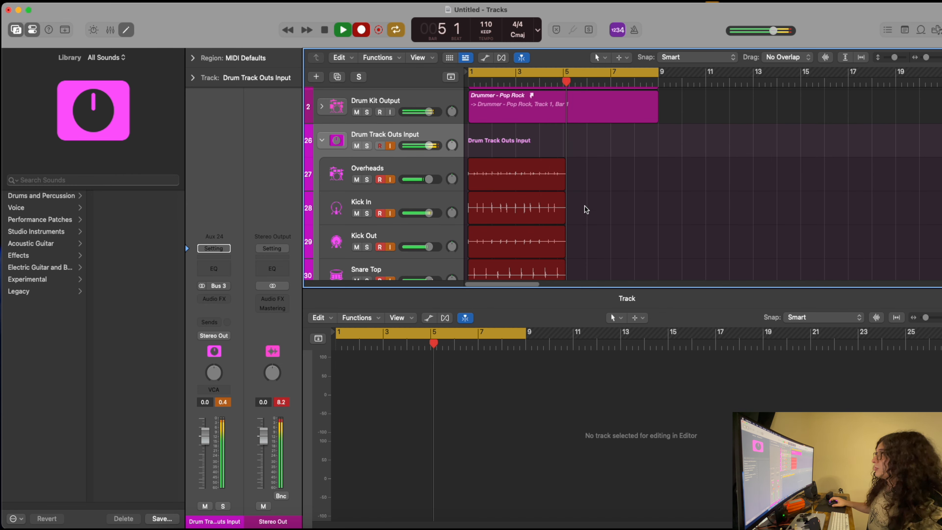
scroll(584, 206, "down", 5)
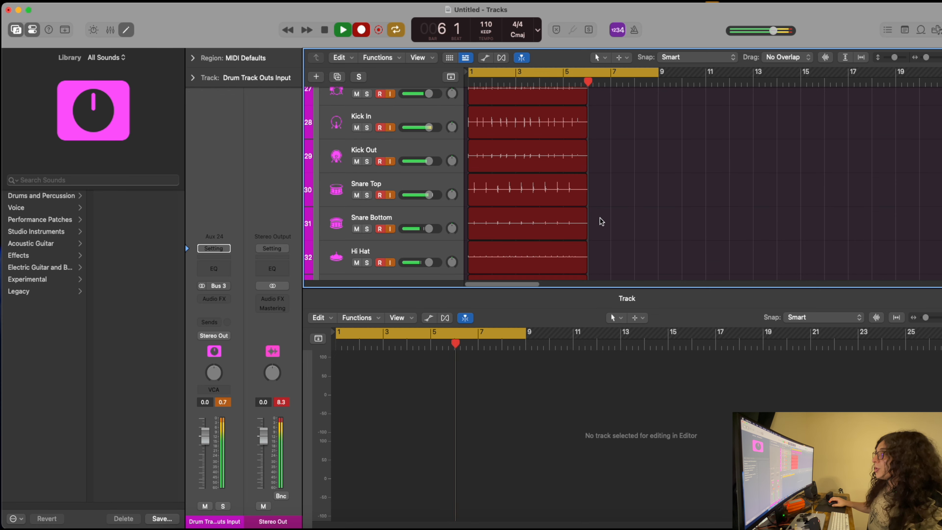
scroll(604, 220, "down", 5)
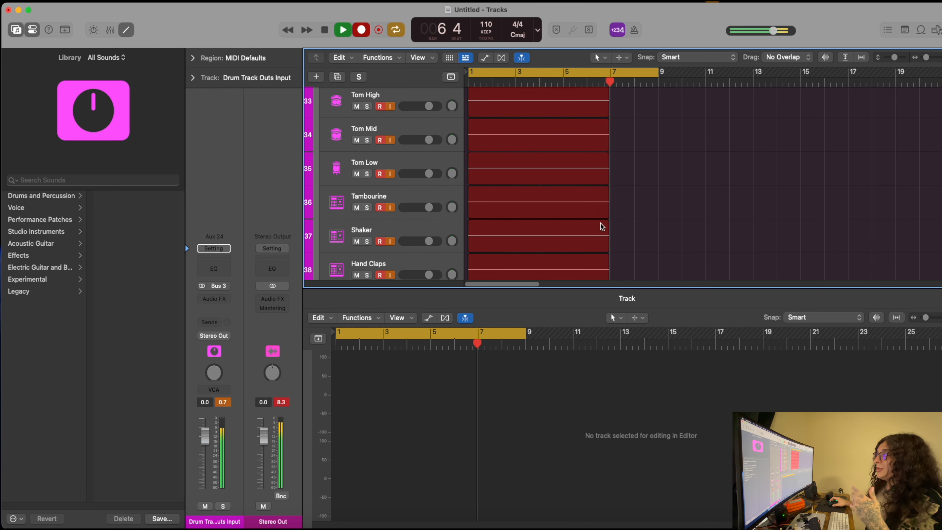
scroll(506, 196, "down", 1)
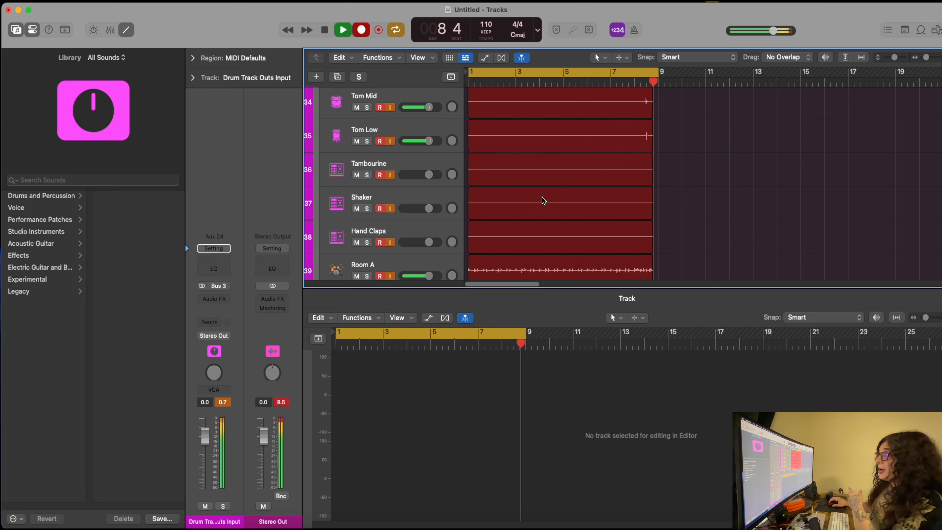
scroll(576, 207, "up", 1)
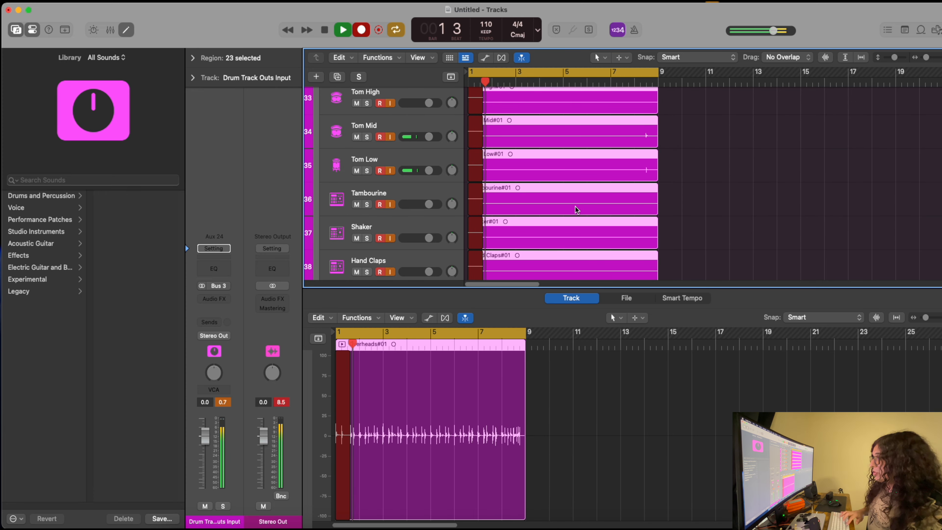
key("space")
Step: Mute the Drum Kit Output stack and play back the recorded Drum Track Outs Input tracks
scroll(499, 153, "up", 10)
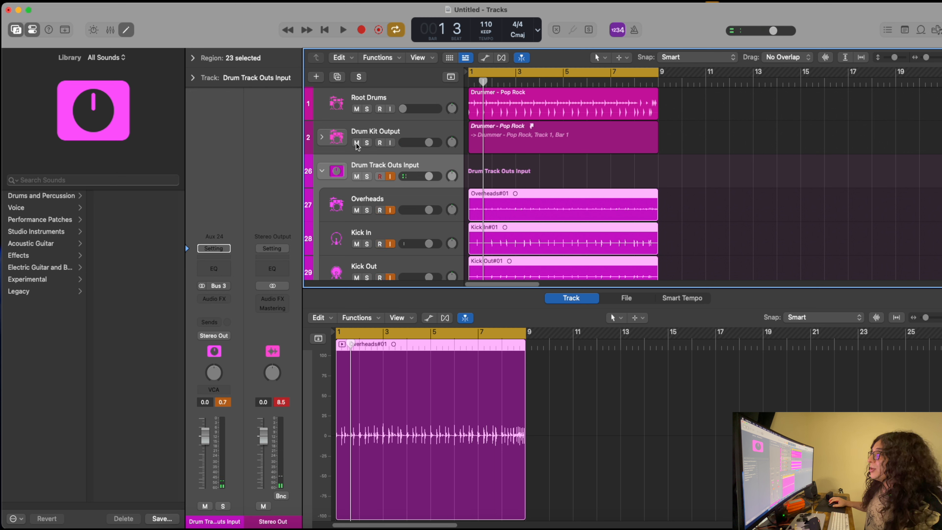
left_click(356, 143)
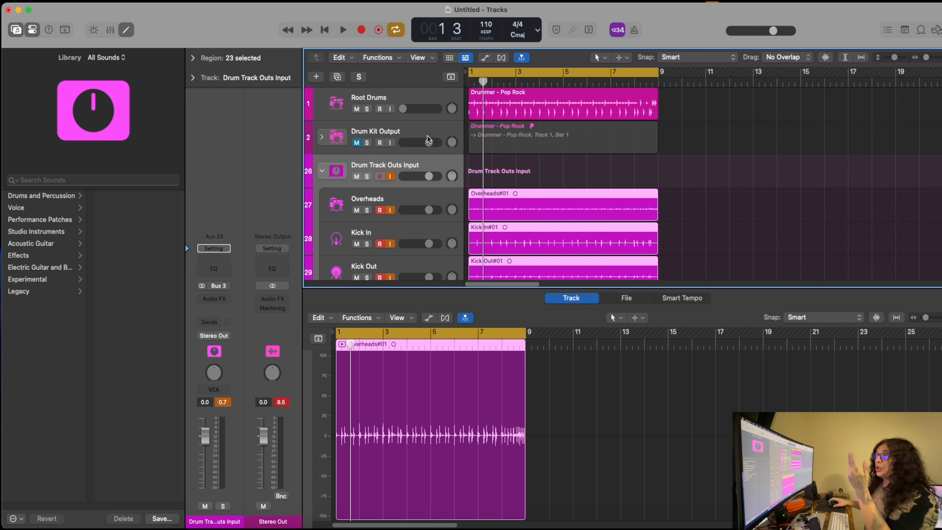
scroll(450, 147, "down", 1)
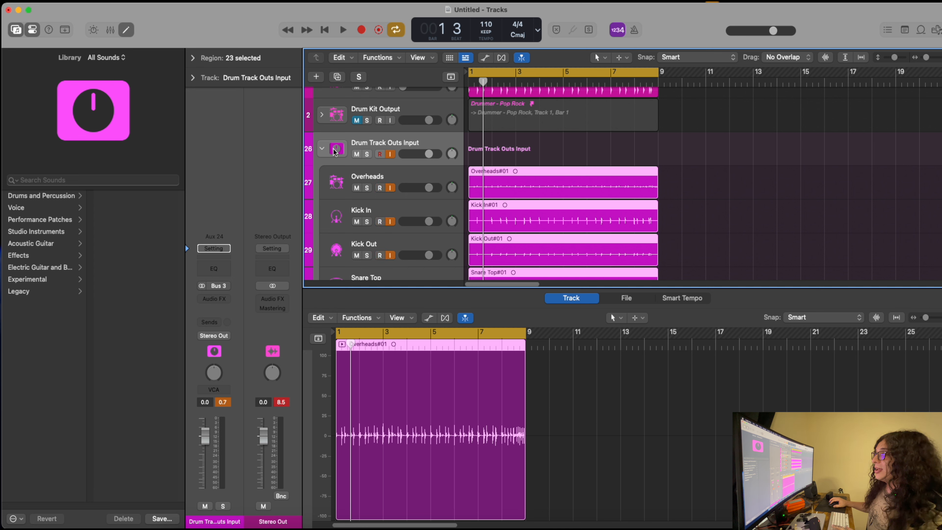
key("space")
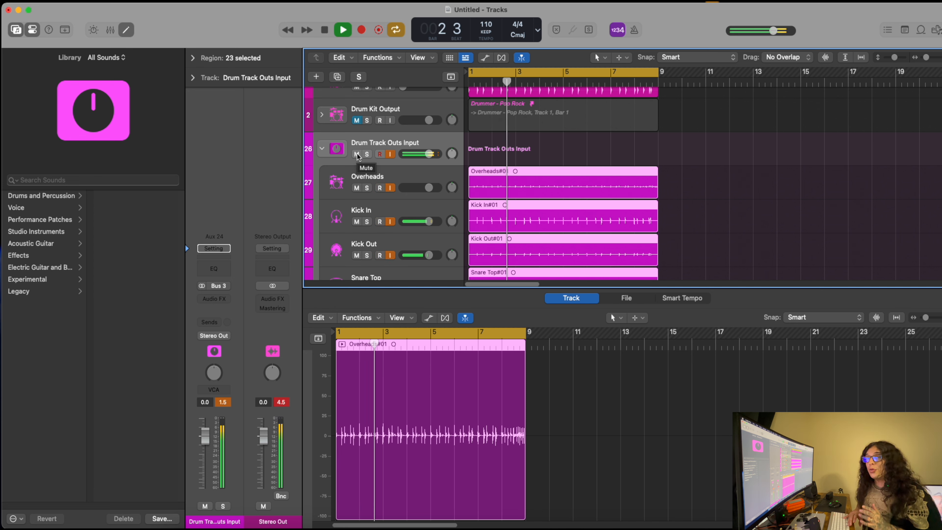
key("space")
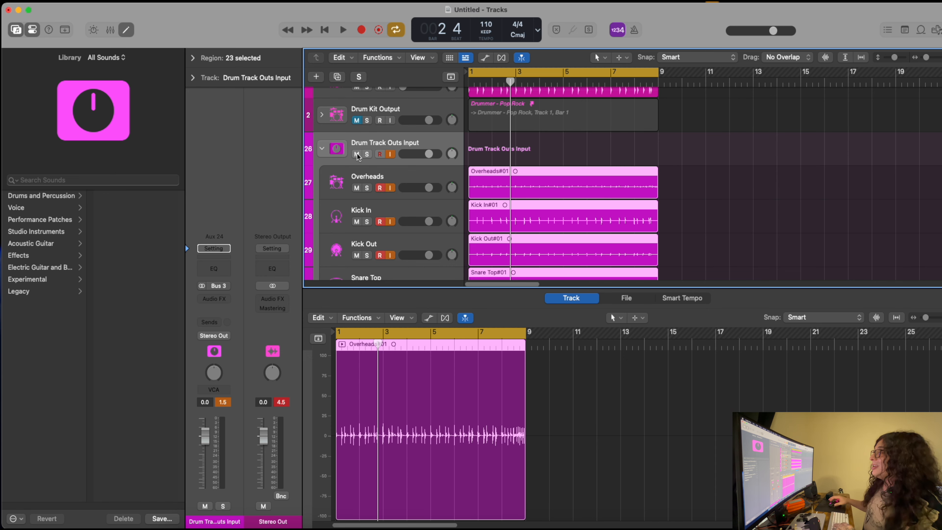
scroll(561, 177, "down", 2)
scroll(470, 165, "down", 12)
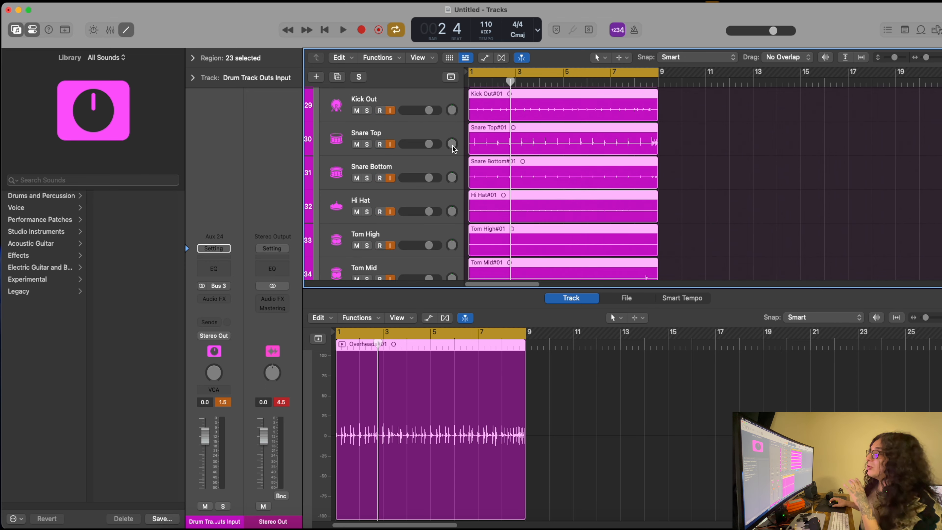
Step: Play back the recorded drums while soloing the Kick, Snare, Leak, Room A and Room B tracks to audition them
scroll(571, 203, "down", 8)
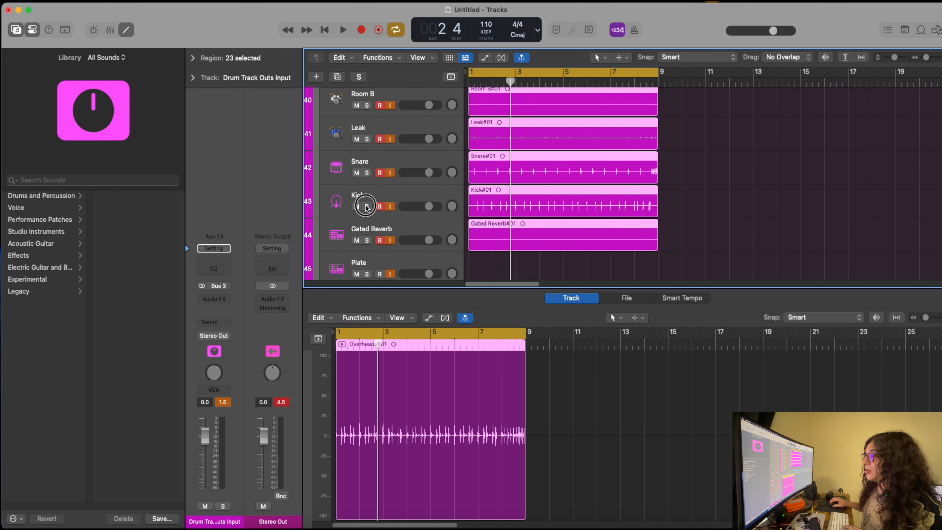
left_click(366, 206)
key("space")
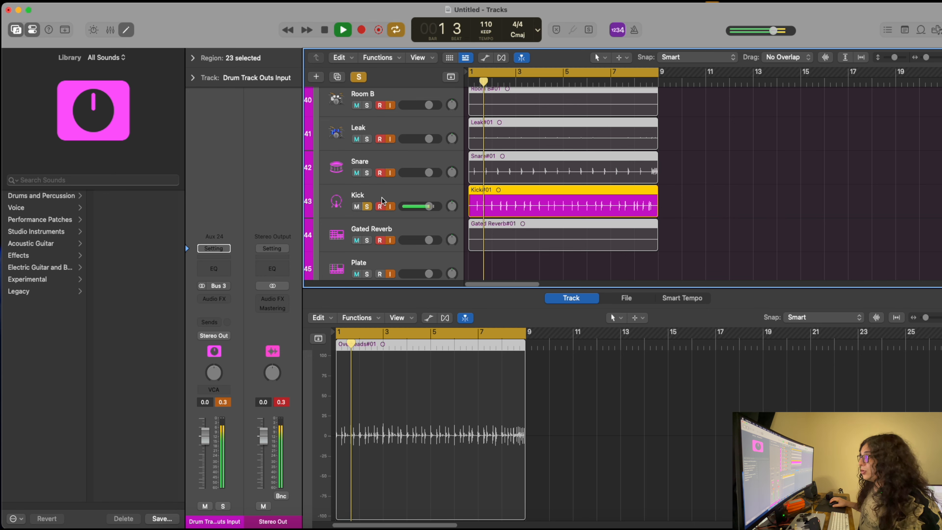
scroll(382, 203, "up", 2)
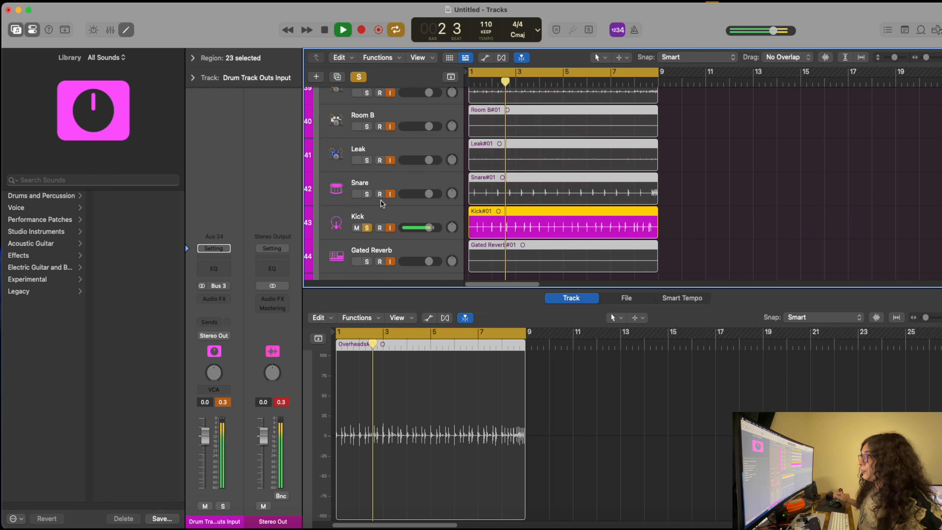
left_click(367, 194)
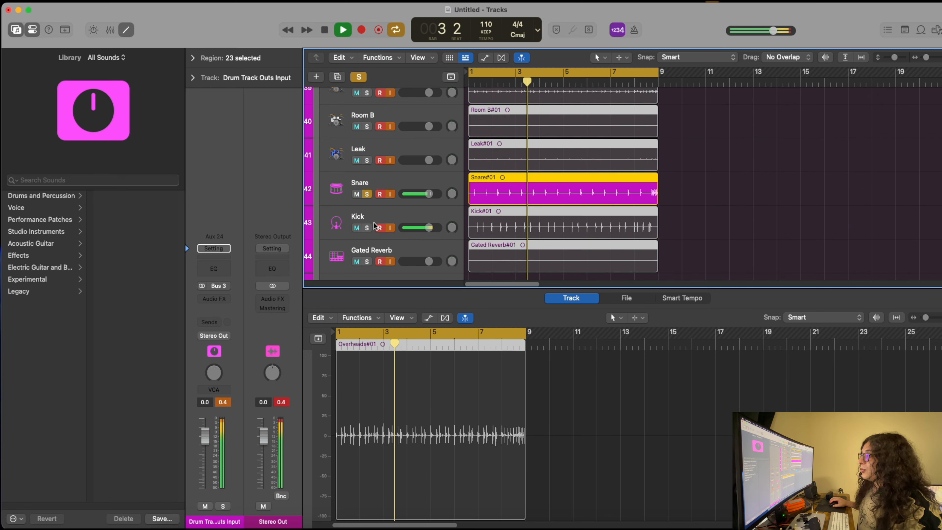
left_click(367, 194)
scroll(371, 185, "up", 2)
left_click(367, 182)
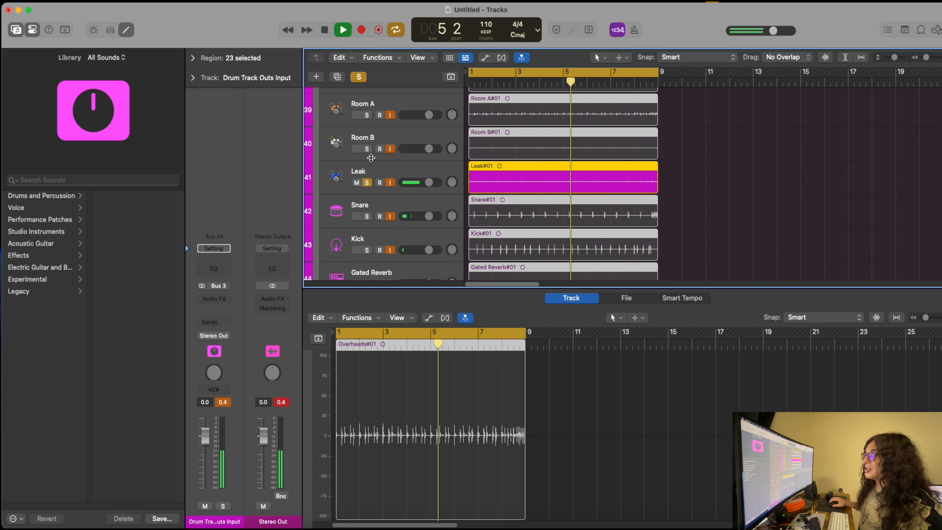
left_click(366, 149)
left_click(366, 116)
left_click(367, 182)
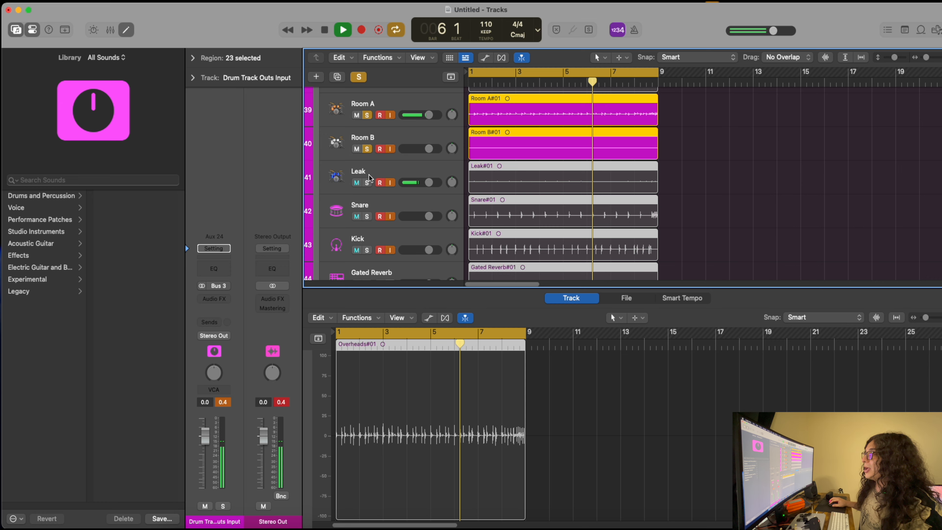
Step: Audition the recorded Snare Top track in solo, then clear all solos and stop playback
scroll(371, 160, "up", 3)
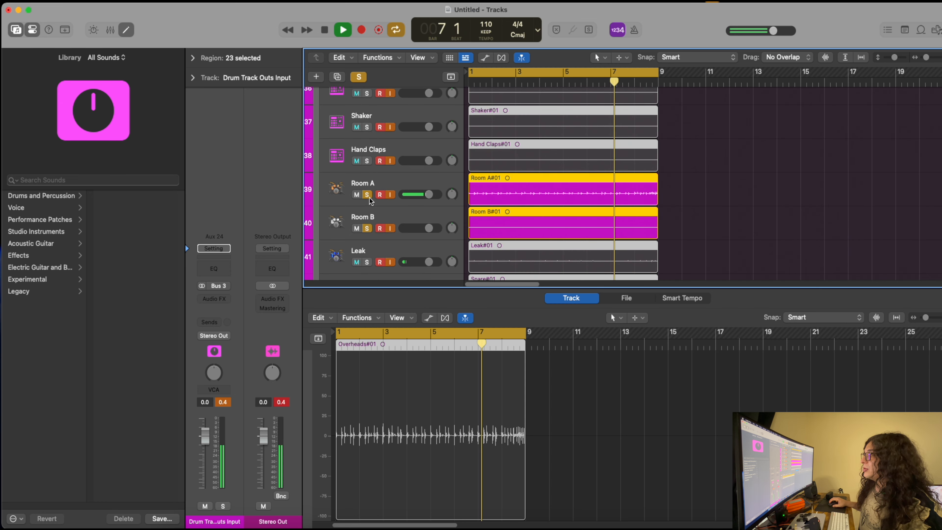
scroll(366, 152, "up", 3)
scroll(366, 152, "up", 5)
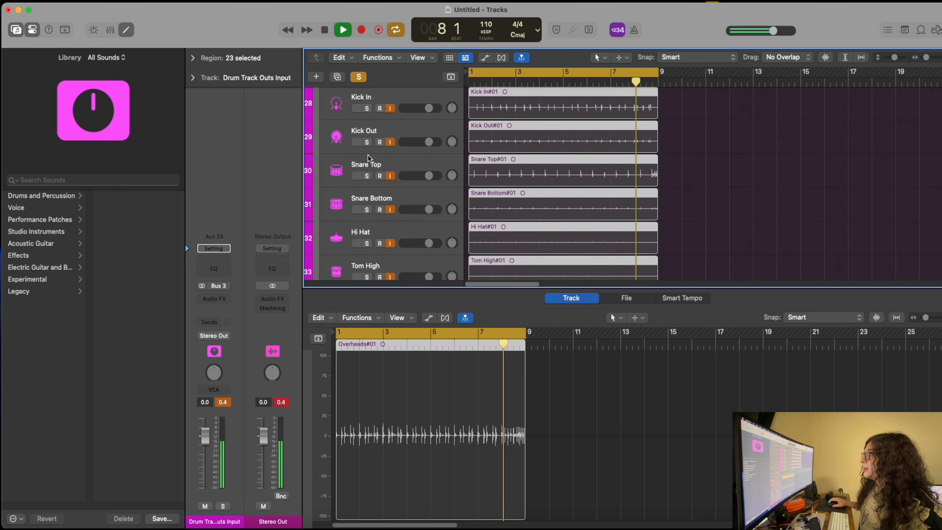
left_click(368, 176)
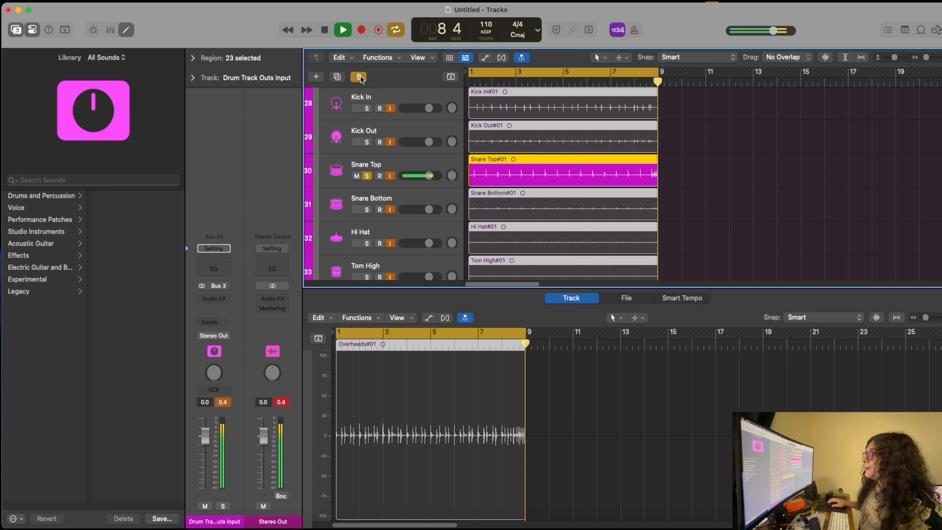
left_click(367, 176)
scroll(435, 160, "up", 3)
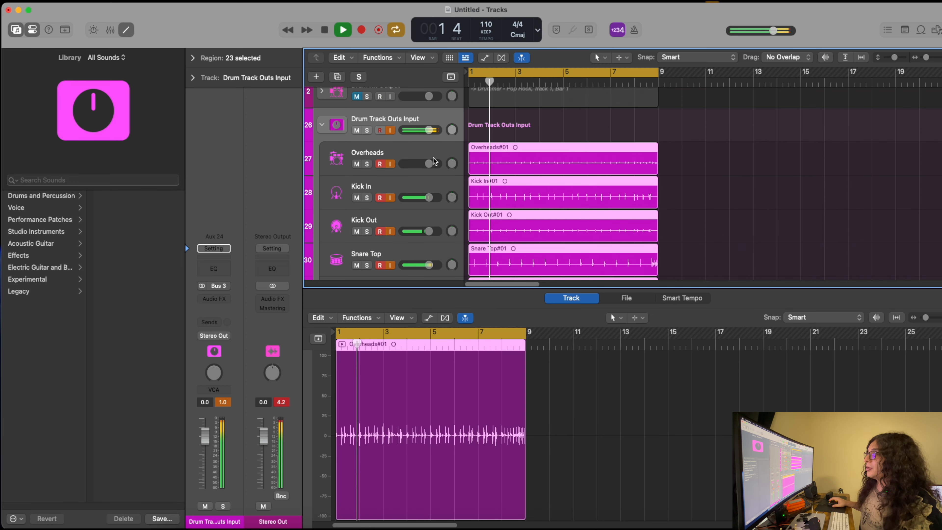
key("space")
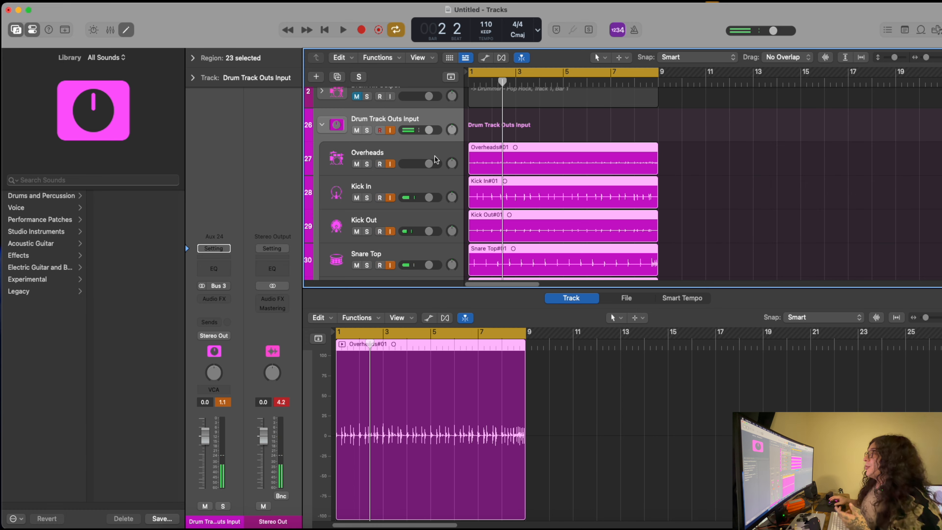
Step: Move the Drummer - Pop Rock regions on Root Drums and Drum Kit Output to bar 9, and shift the cycle range to bars 9–17
scroll(604, 222, "down", 5)
scroll(608, 226, "down", 10)
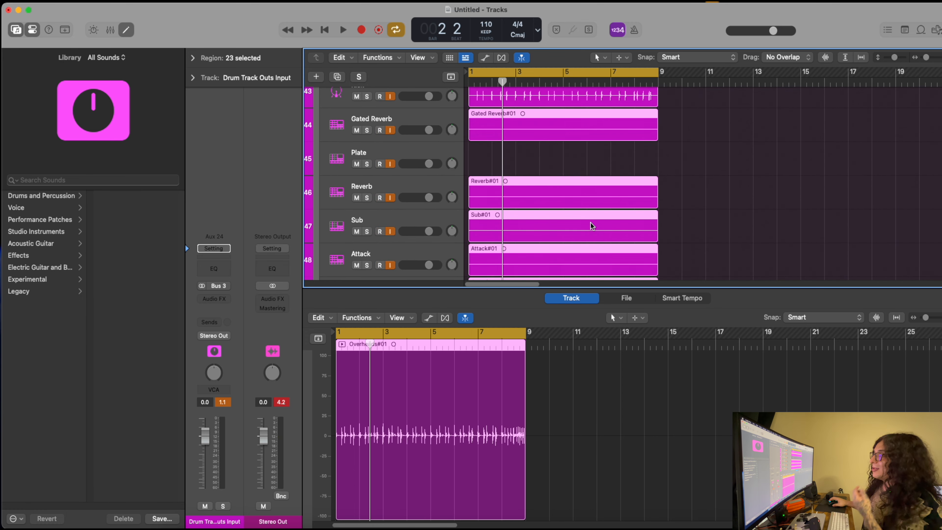
scroll(591, 222, "down", 4)
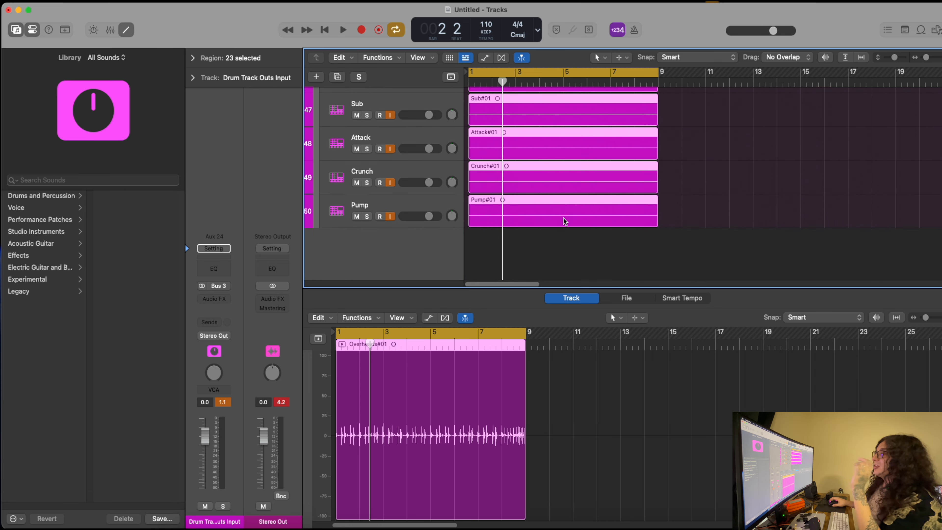
scroll(564, 217, "up", 8)
scroll(564, 220, "up", 10)
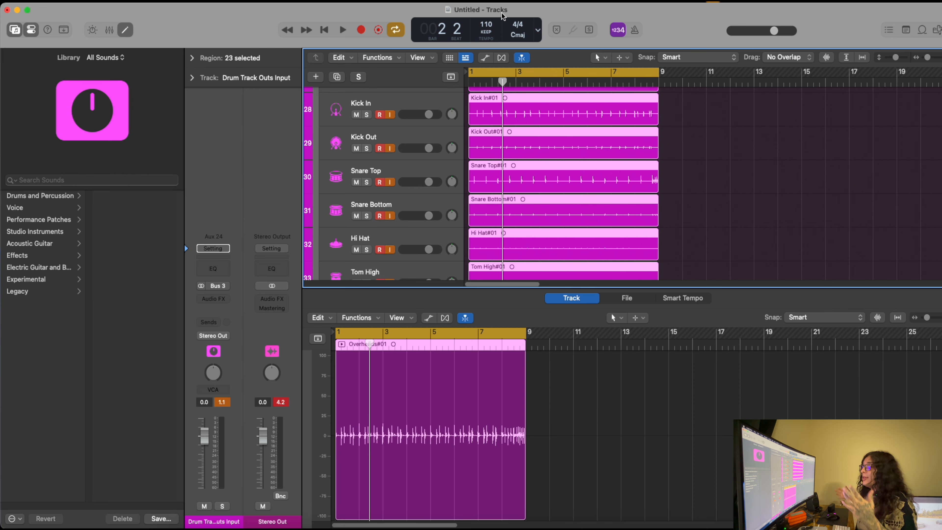
scroll(608, 149, "up", 4)
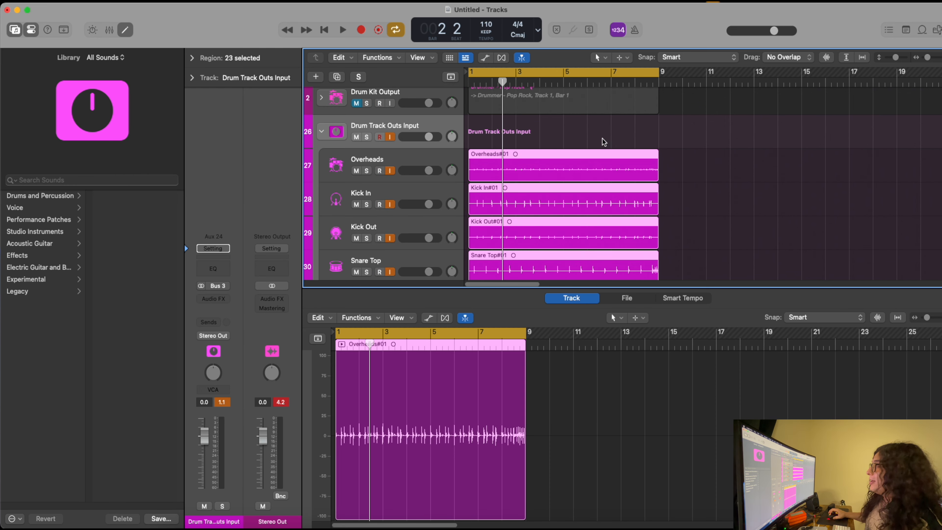
left_click(564, 99)
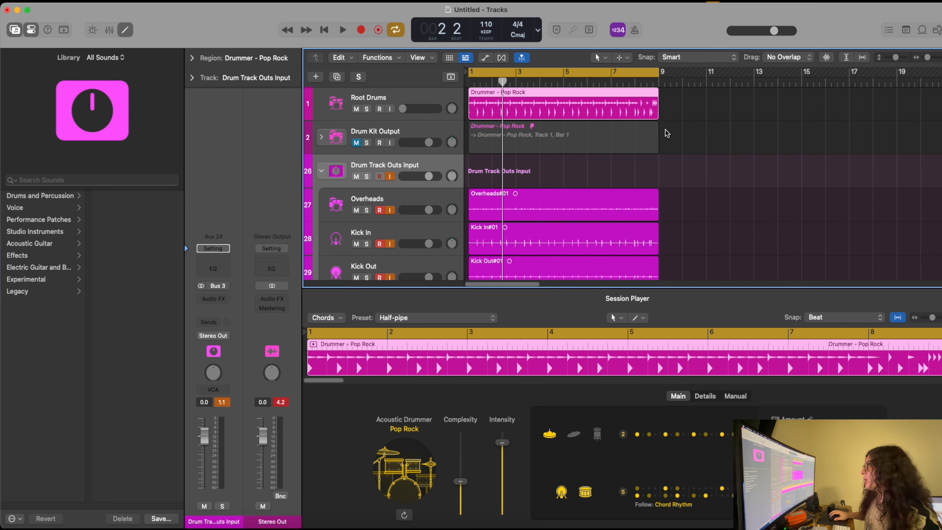
left_click(599, 132, "shift")
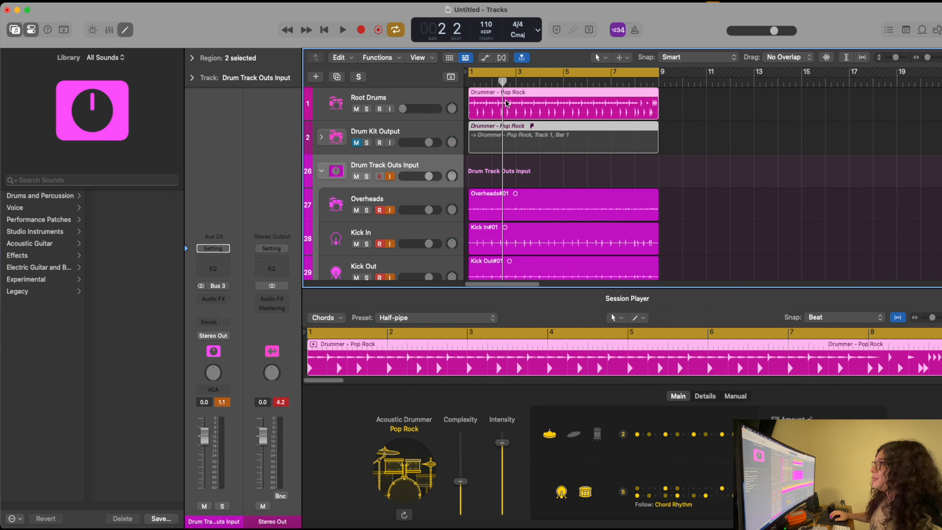
left_click_drag(507, 104, 698, 104)
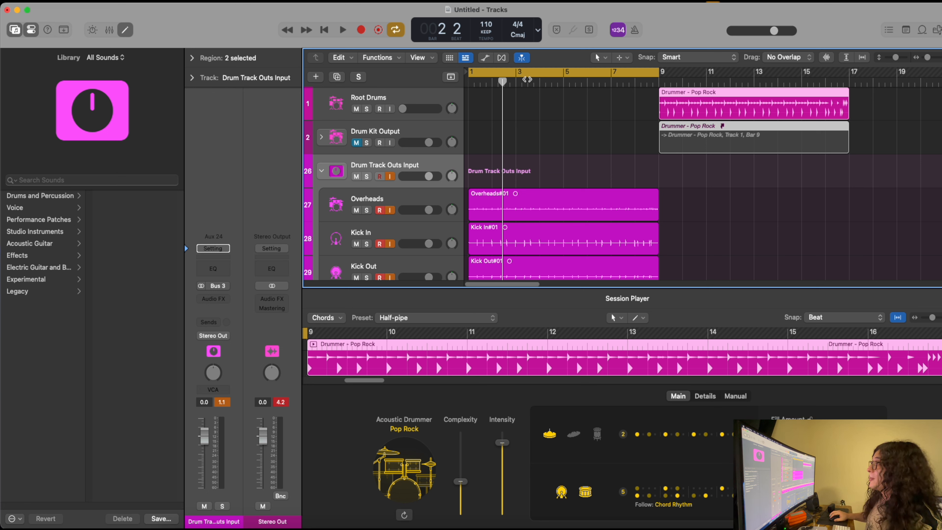
left_click_drag(527, 79, 687, 82)
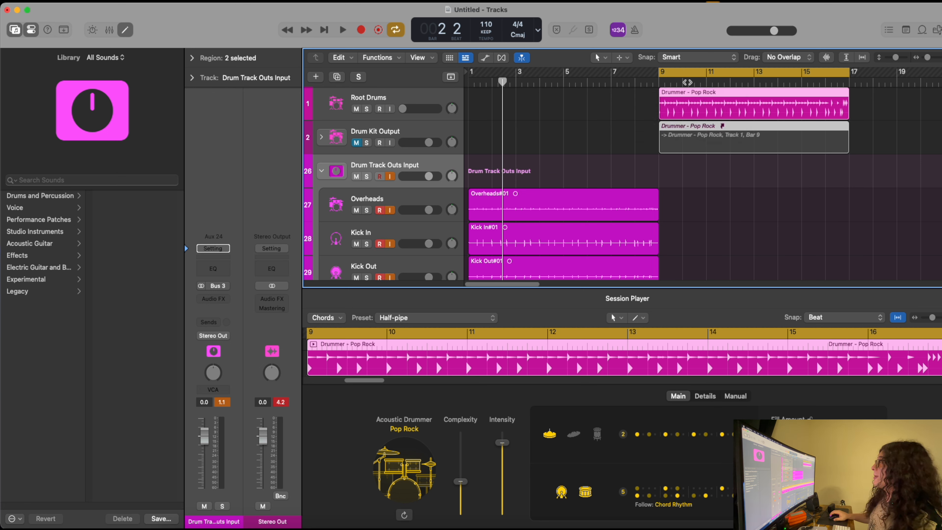
Step: Collapse the Drum Track Outs Input stack with its record-enable and input monitoring off, and unmute the Drum Kit Output stack
key("space")
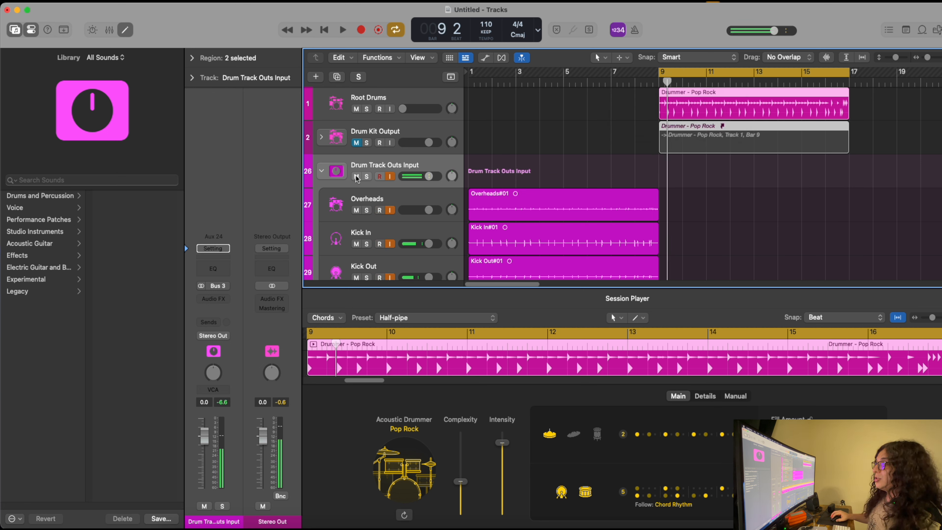
left_click(322, 172)
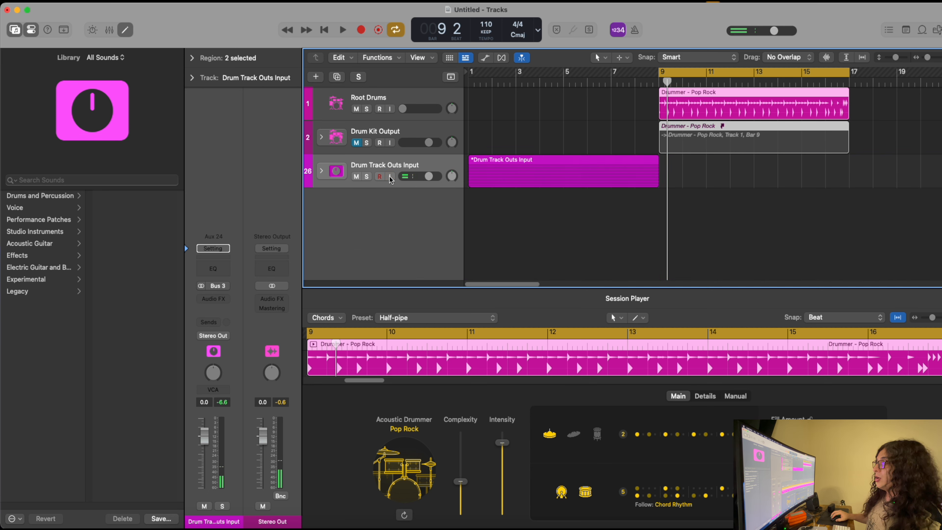
left_click(375, 132)
left_click(357, 142)
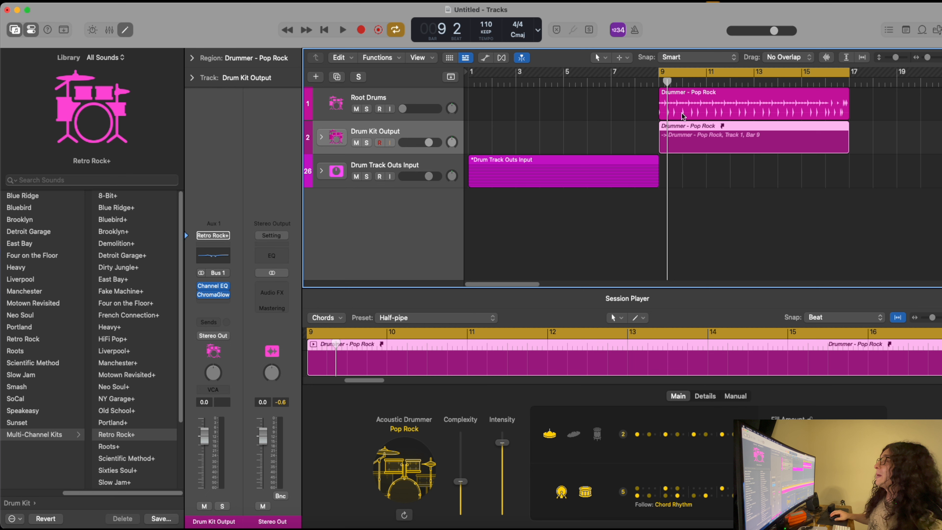
Step: Set the Root Drums Drummer region's kick and snare pattern to 8 and its cymbal pattern to 4
left_click(692, 98)
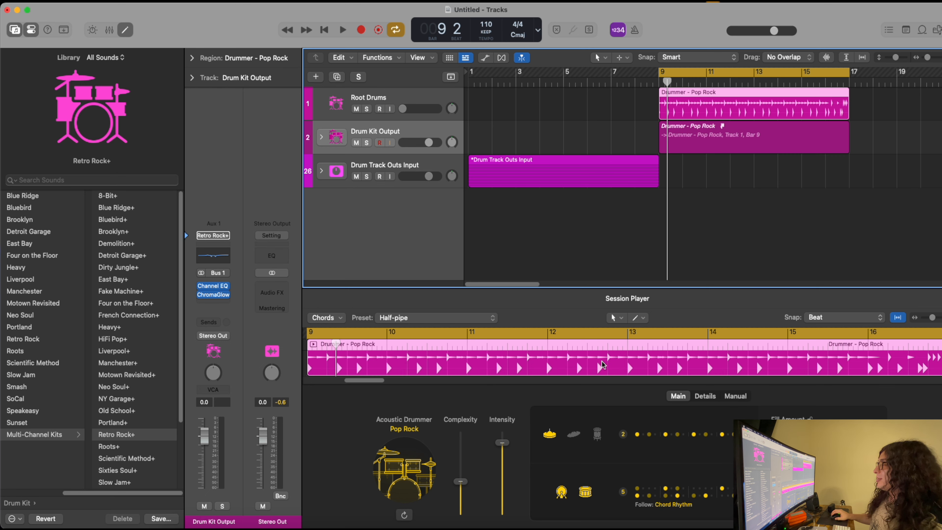
left_click(669, 495)
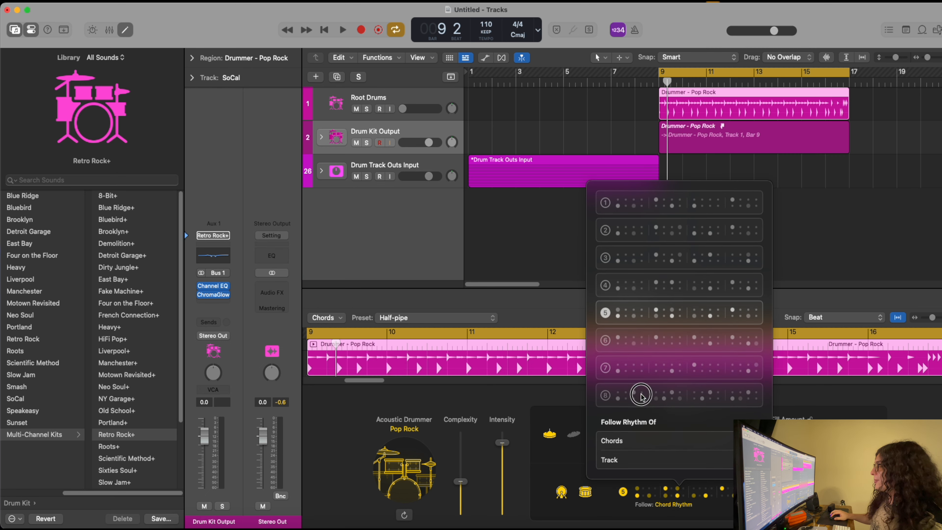
left_click(641, 395)
left_click(662, 433)
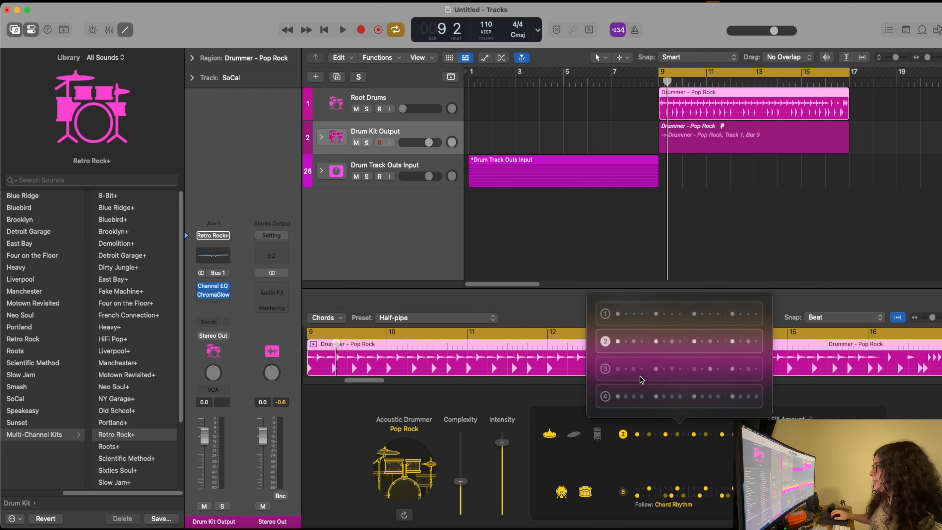
left_click(645, 396)
Step: Play the revised drum part while raising its complexity slightly and its intensity to maximum, and stop playback
key("space")
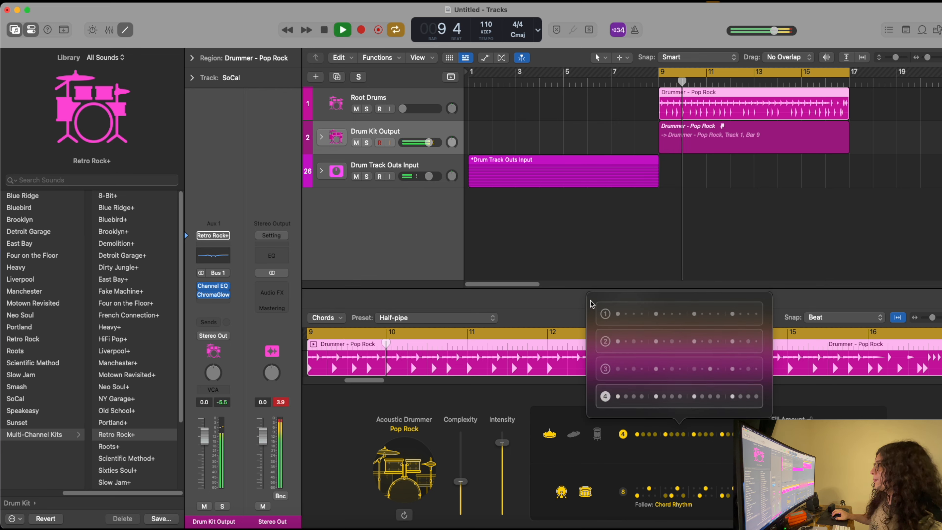
left_click(558, 299)
left_click(467, 476)
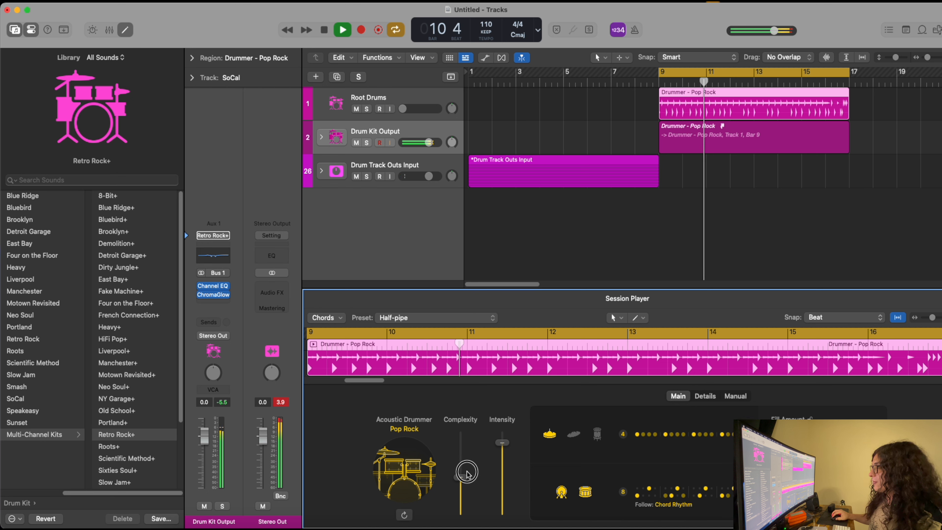
left_click(508, 439)
left_click_drag(509, 439, 514, 428)
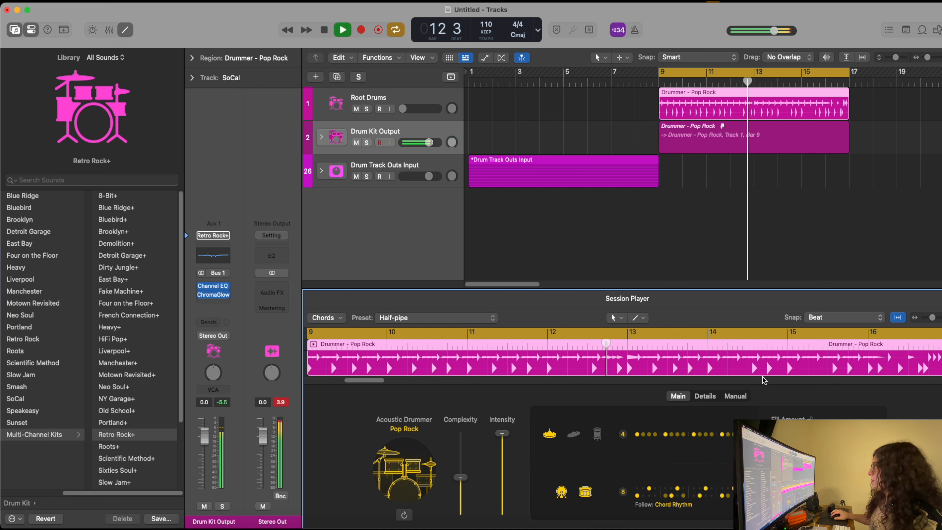
key("space")
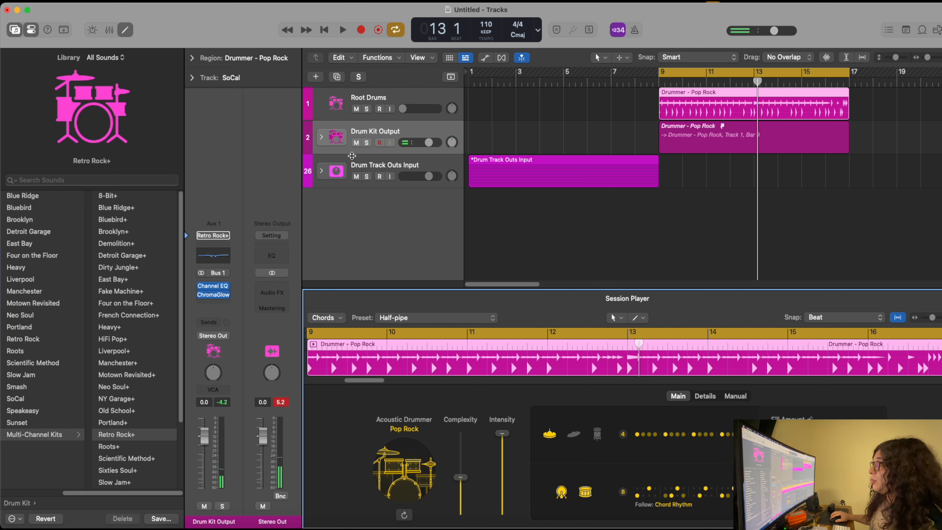
Step: Expand the Drum Track Outs Input stack and turn on record-enable and input monitoring for all its tracks
left_click(381, 180)
left_click(321, 171)
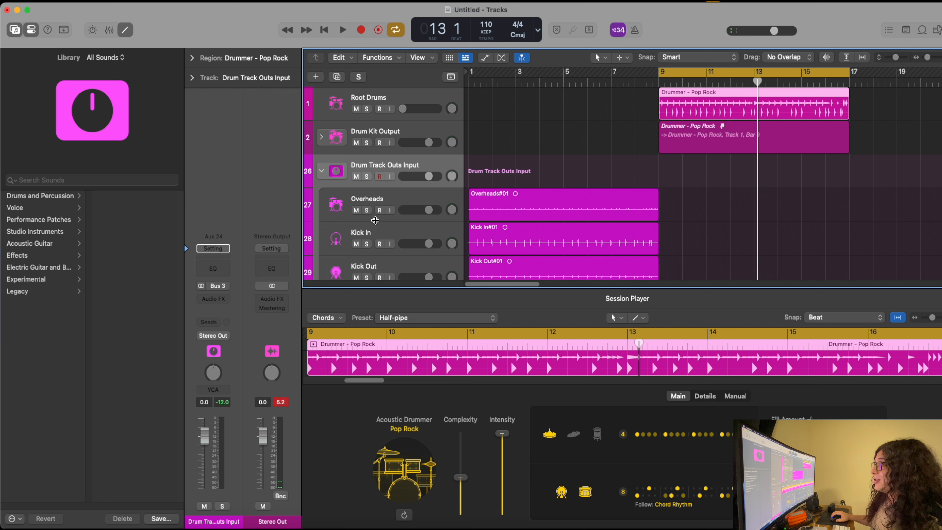
key("space")
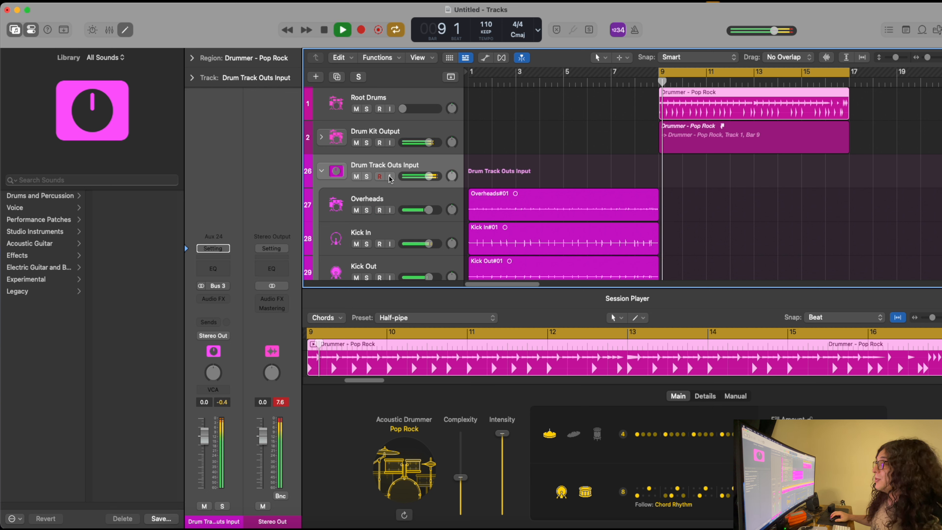
left_click(390, 176)
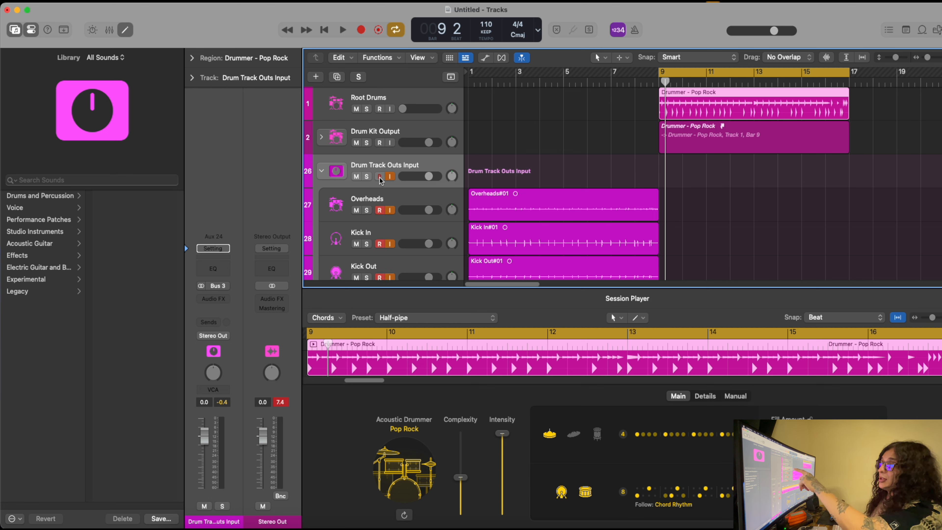
Step: Check the record-enable and input monitoring states of the tracks inside the Drum Track Outs Input stack
left_click(321, 172)
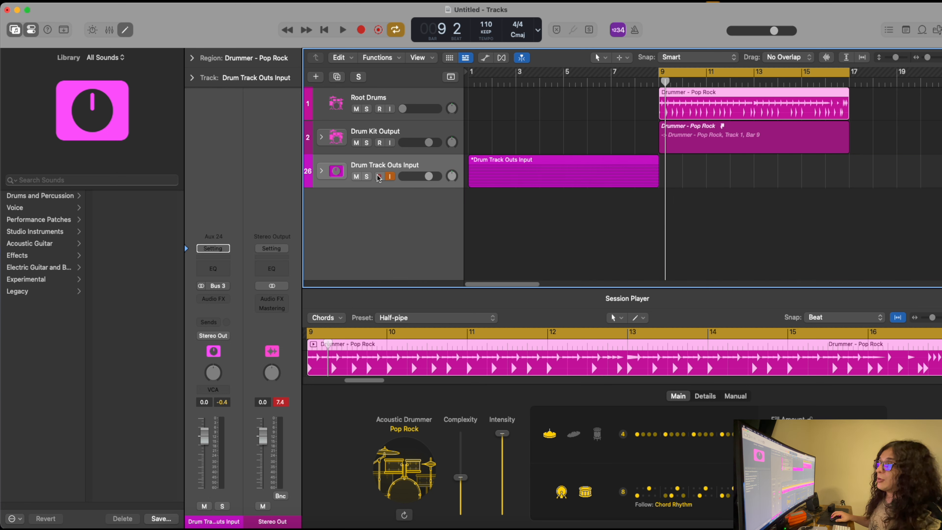
left_click(321, 173)
scroll(381, 217, "down", 10)
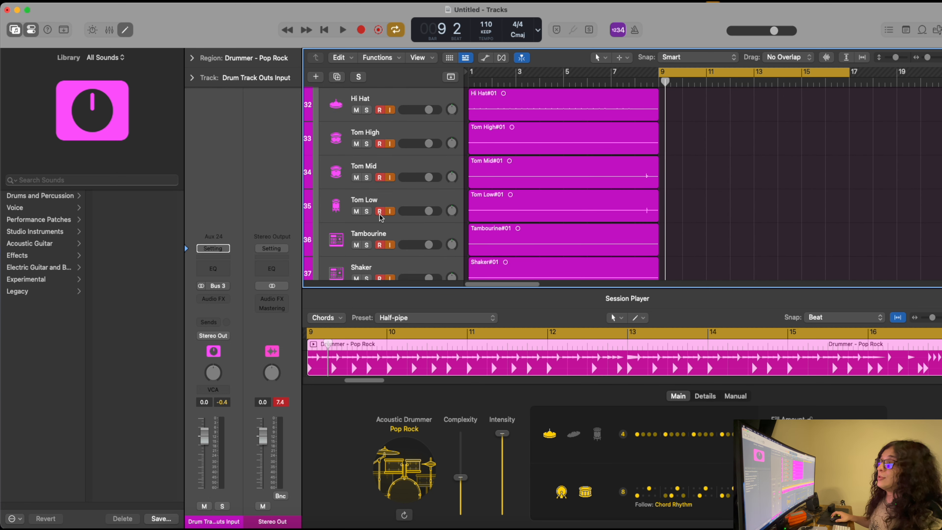
scroll(382, 217, "up", 10)
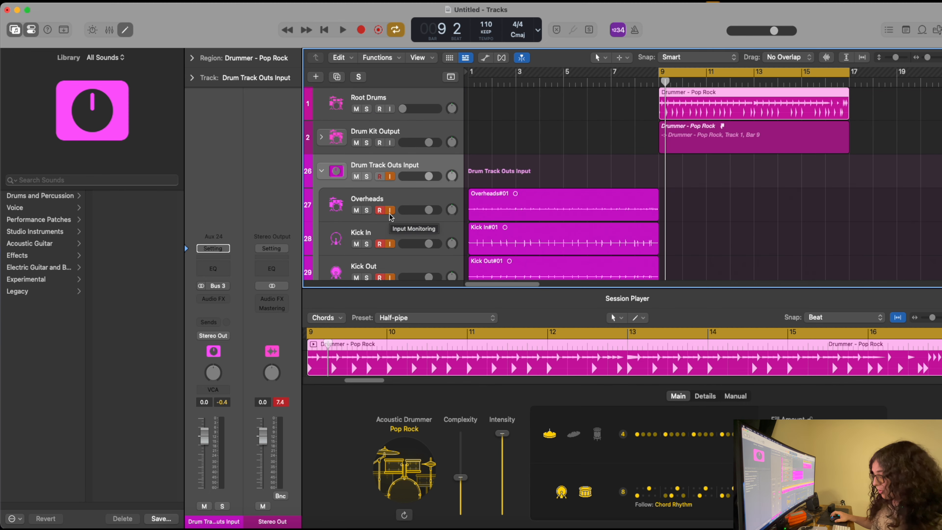
Step: Record the revised drum performance over bars 9 to 17 onto all Drum Track Outs Input tracks, checking the incoming audio, and stop recording
key("r")
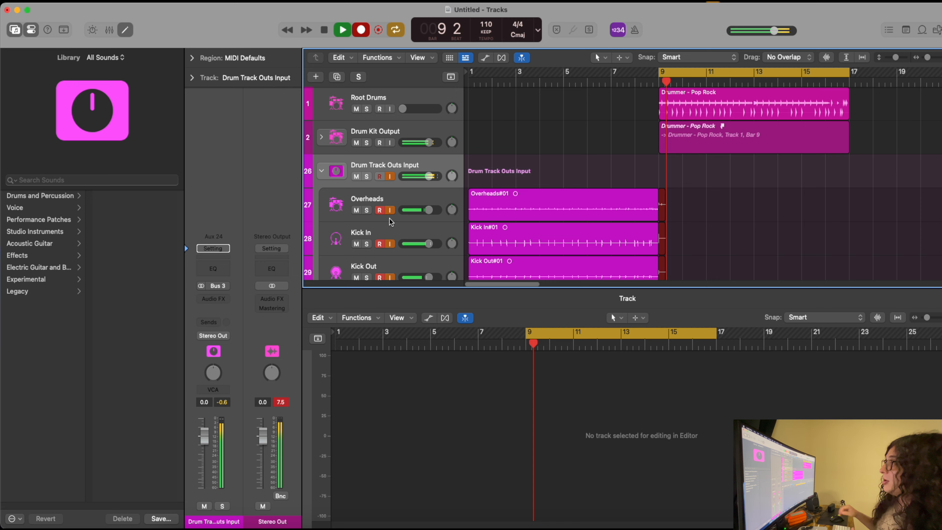
scroll(701, 188, "down", 5)
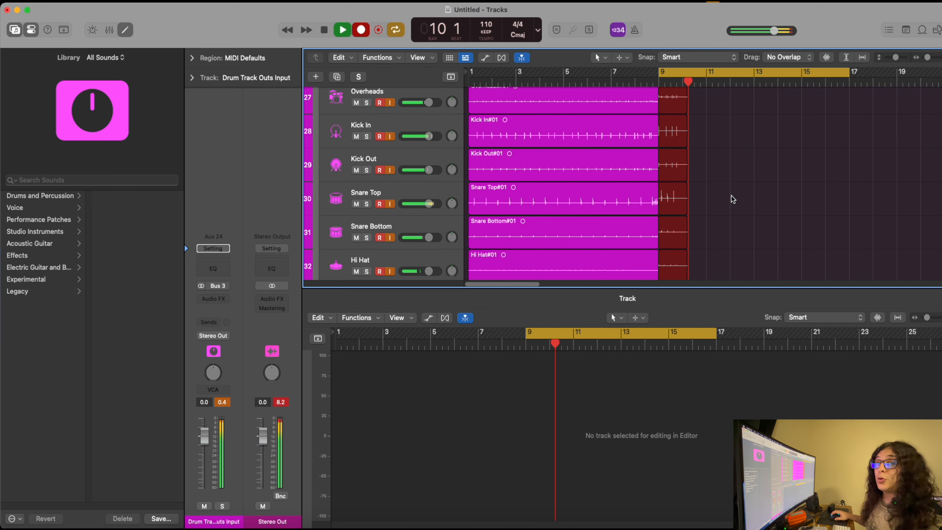
scroll(735, 202, "down", 10)
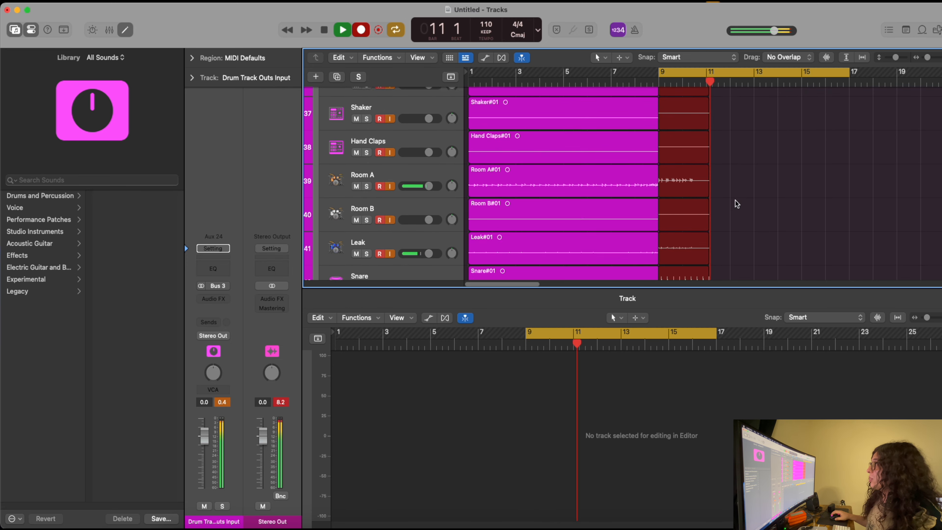
scroll(736, 203, "down", 2)
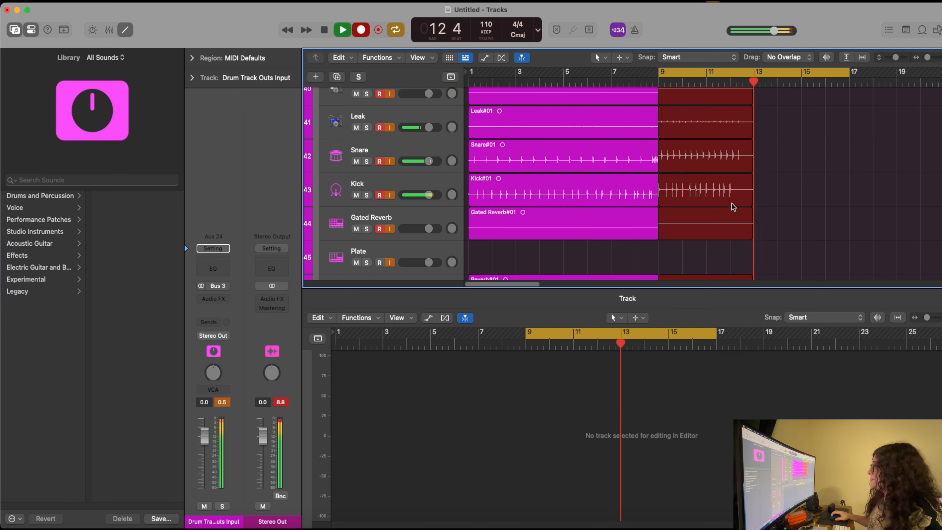
scroll(732, 206, "down", 3)
scroll(731, 206, "up", 3)
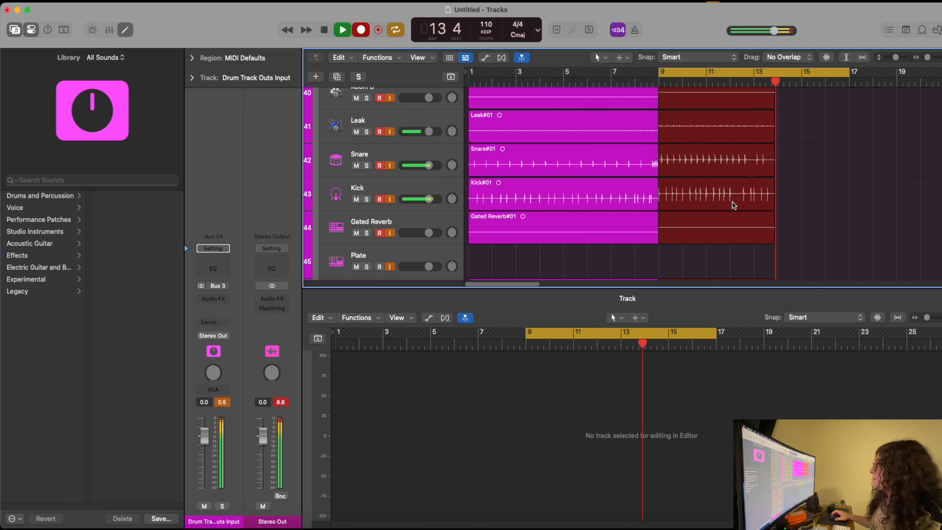
scroll(734, 205, "down", 4)
scroll(733, 205, "down", 3)
scroll(734, 205, "up", 7)
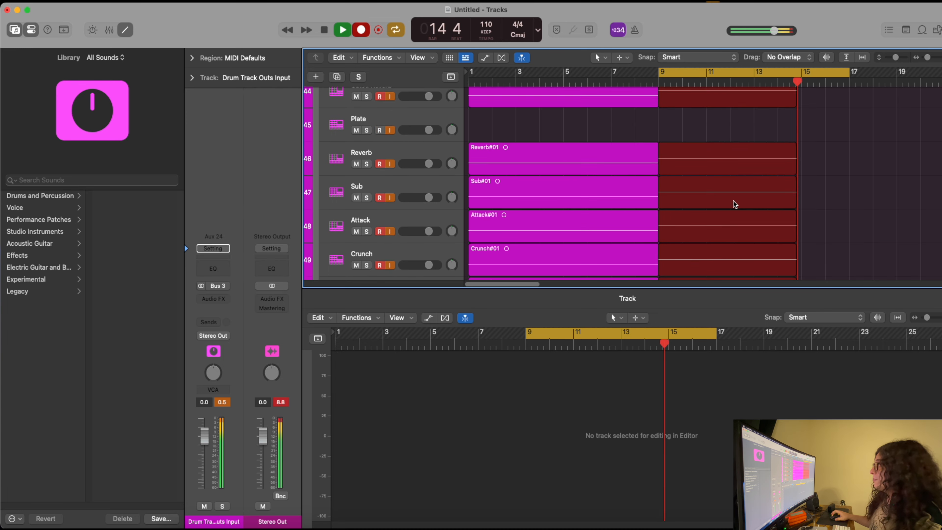
scroll(734, 207, "up", 12)
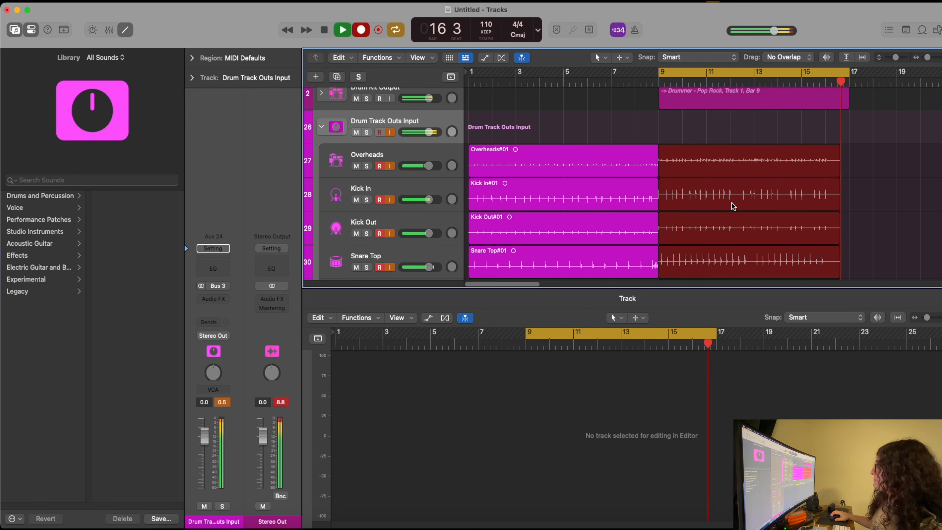
key("space")
scroll(715, 200, "up", 2)
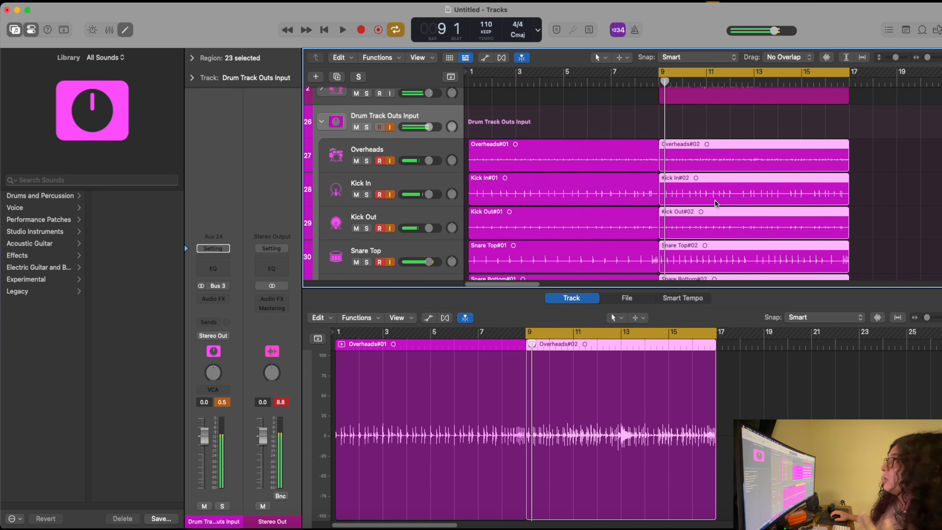
Step: Collapse the Drum Track Outs Input stack, turn off its input monitoring with Drum Kit Output muted, and audition the recorded audio
left_click(321, 171)
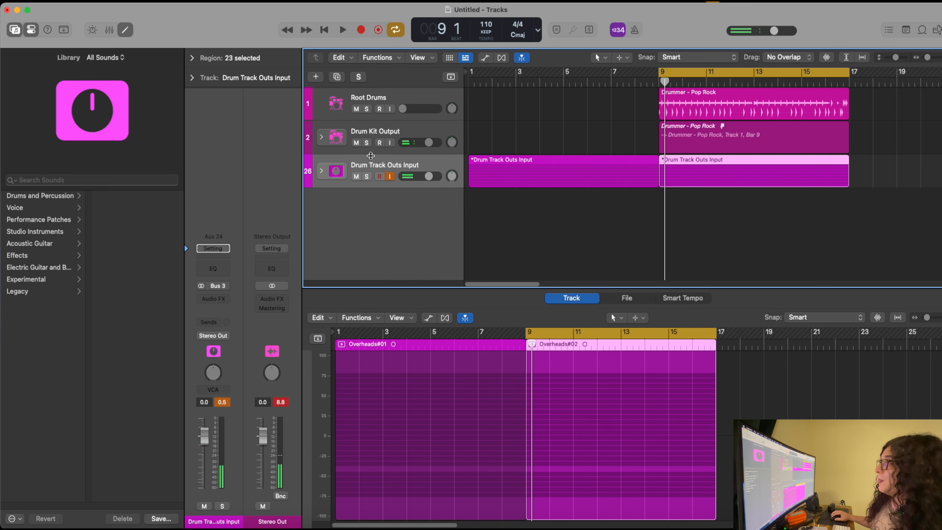
left_click(358, 143)
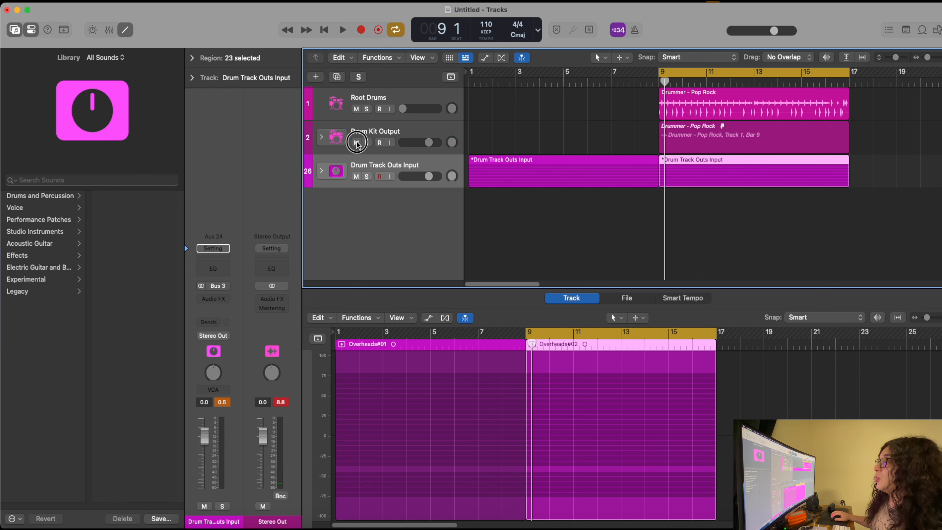
left_click(397, 131)
left_click(405, 180)
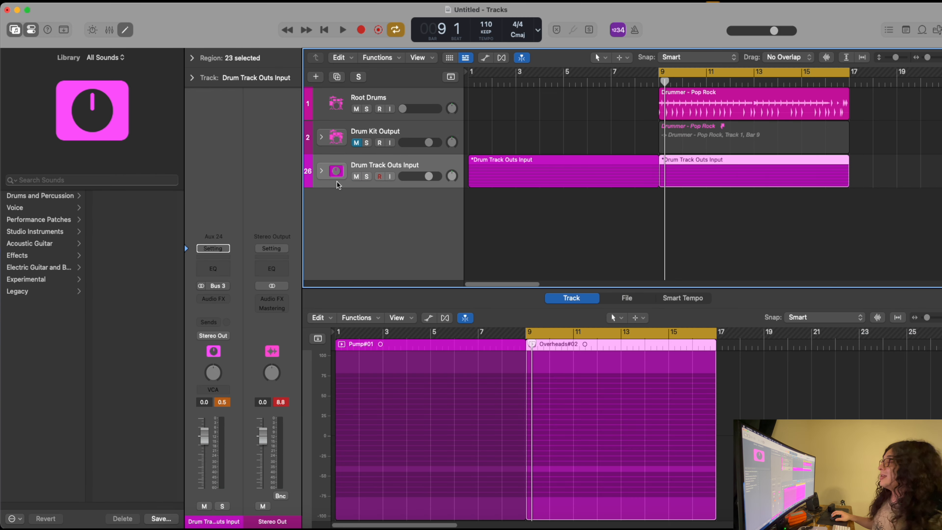
key("space")
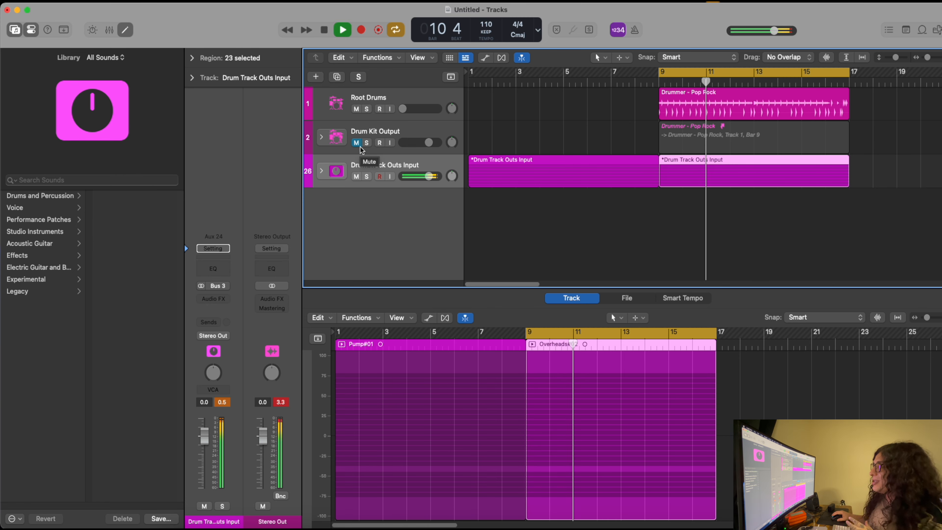
key("space")
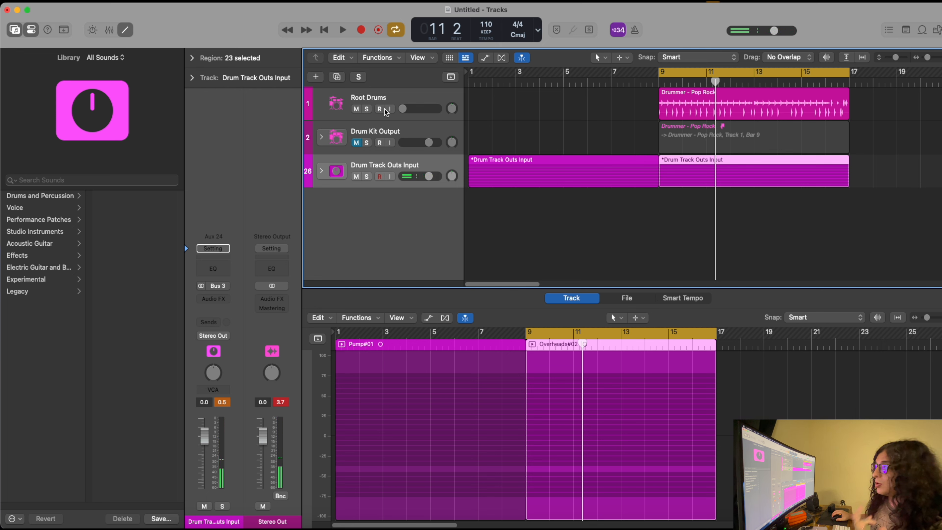
Step: Compare the recorded audio with the live kit by muting Drum Track Outs Input, unmuting Drum Kit Output, and playing bars 9 onward
key("space")
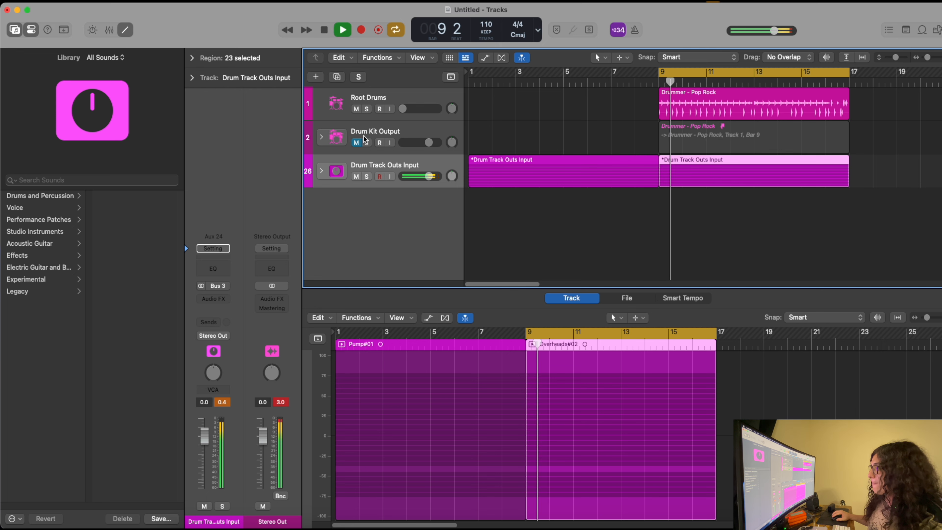
left_click(356, 177)
key("space")
left_click(356, 142)
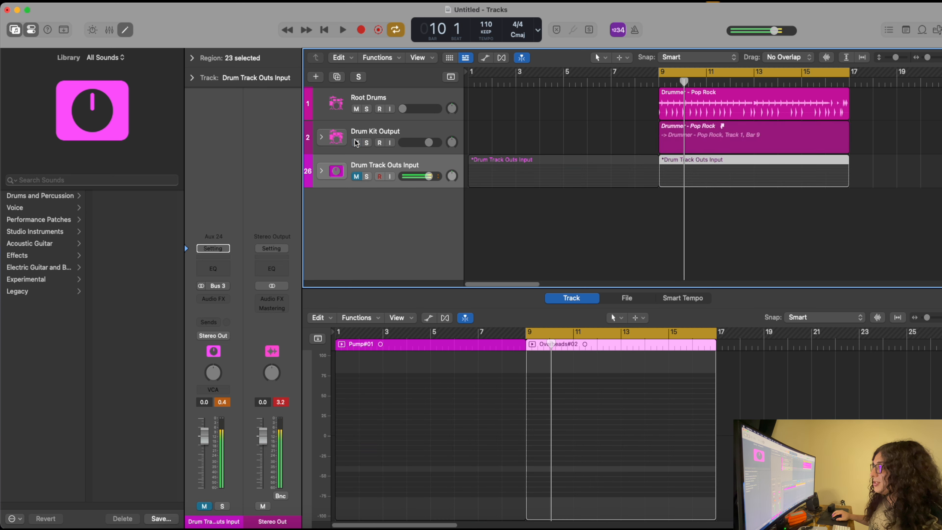
key("space")
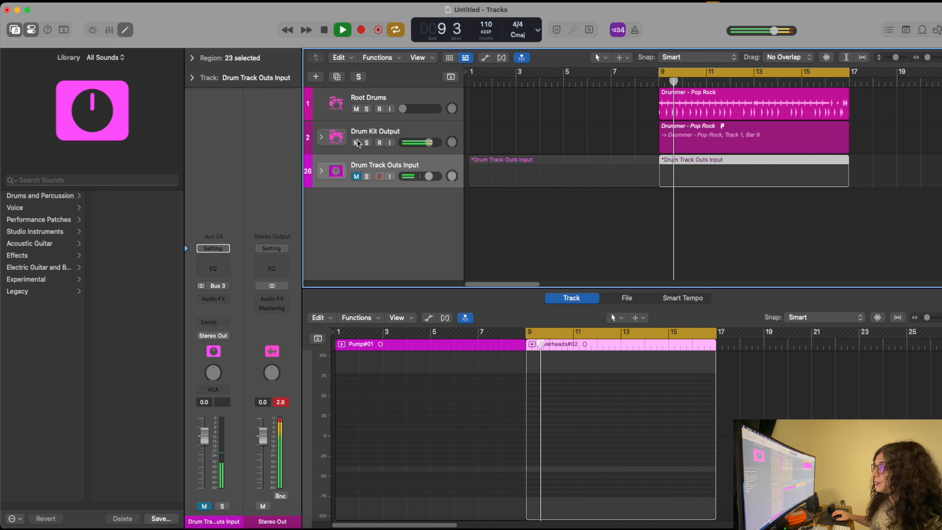
key("space")
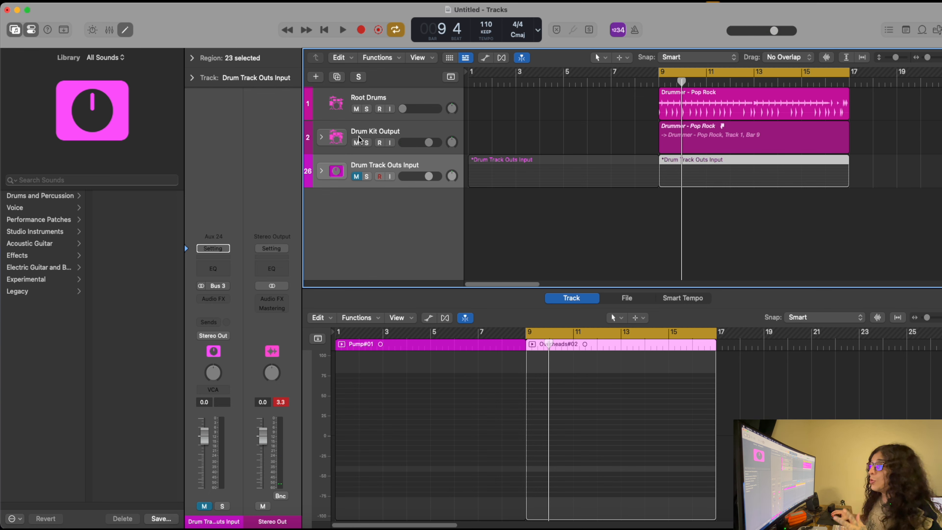
Step: Unmute Drum Track Outs Input, mute Drum Kit Output, and play the recorded drum audio again
left_click(356, 176)
left_click(356, 143)
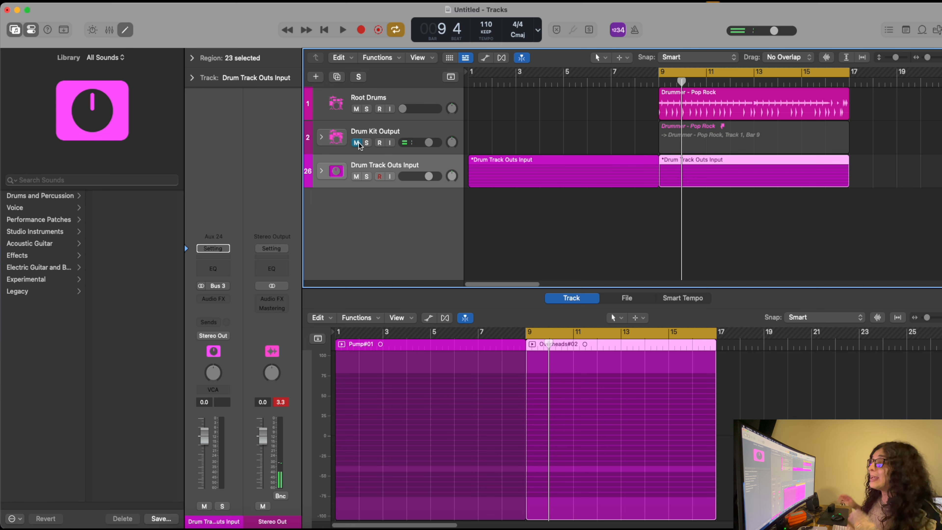
key("space")
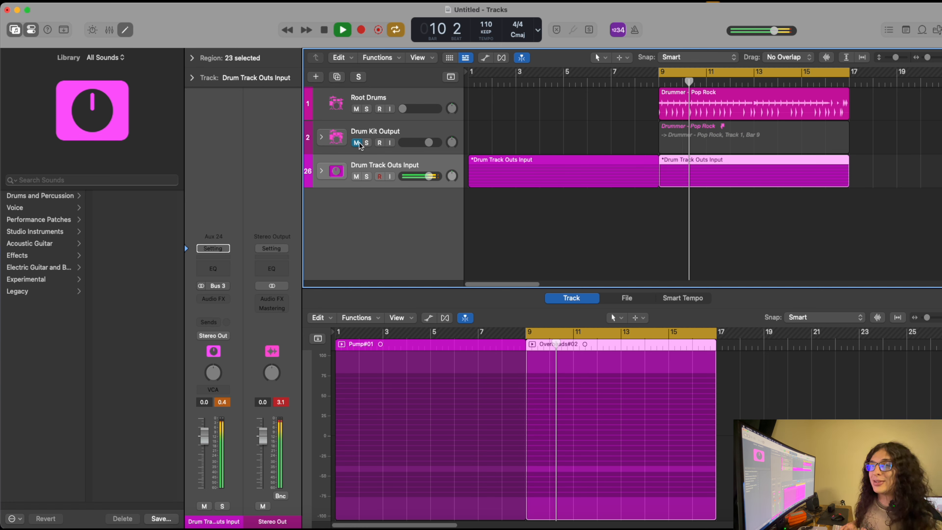
key("space")
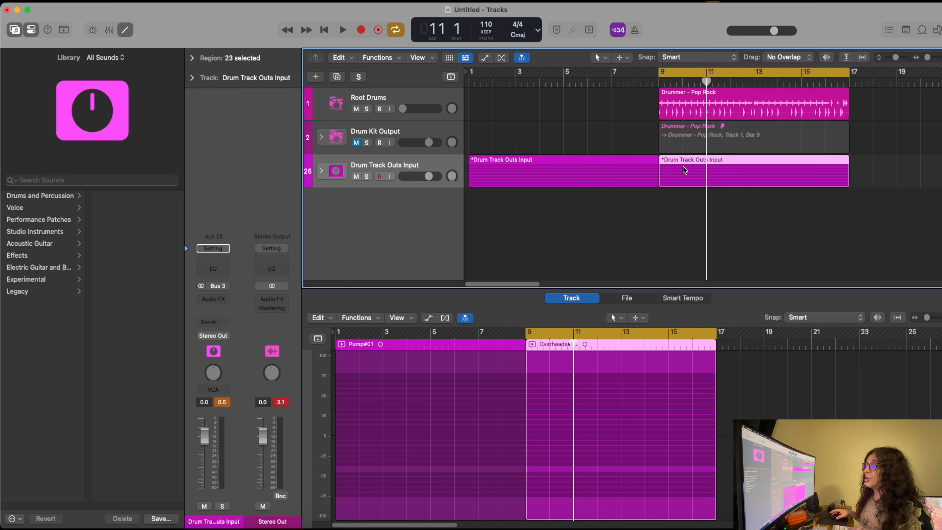
Step: Expand the Drum Track Outs Input stack, solo its Kick In and Kick Out tracks, and audition them together
left_click(427, 134)
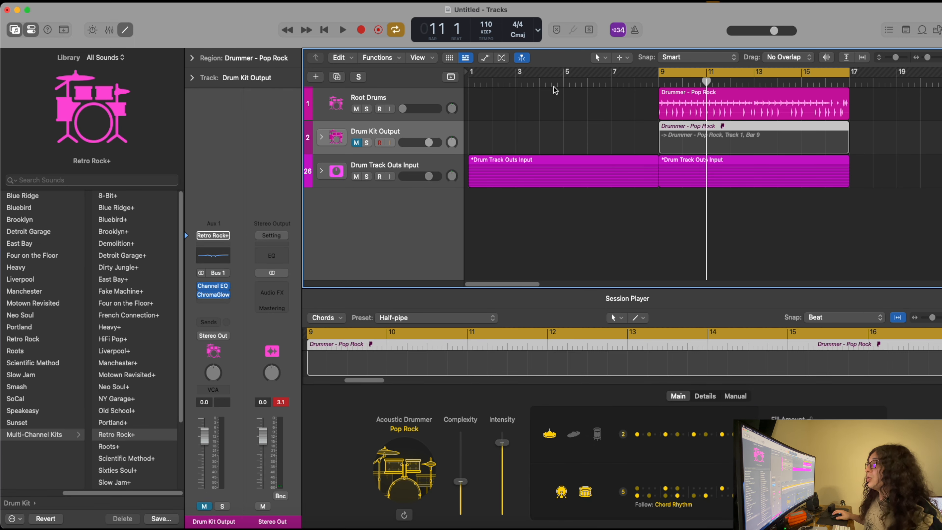
left_click(433, 165)
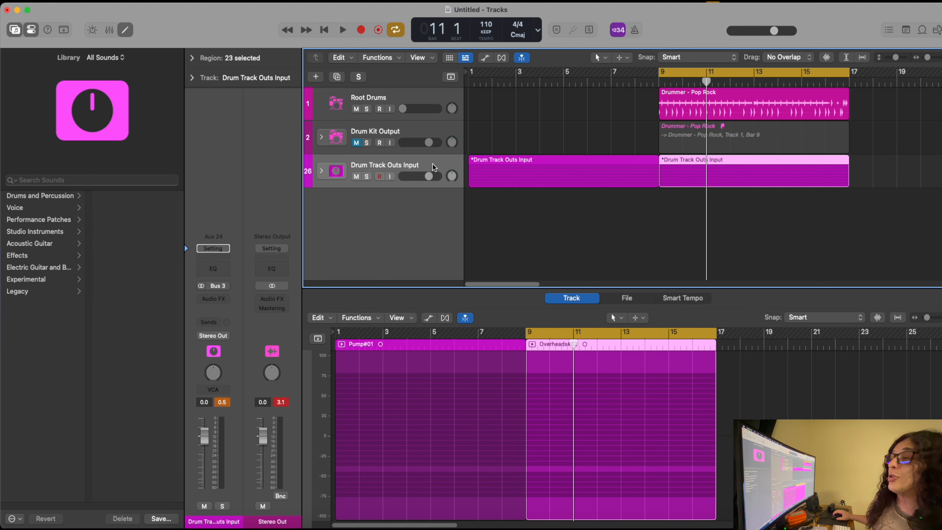
left_click(320, 171)
left_click(911, 219)
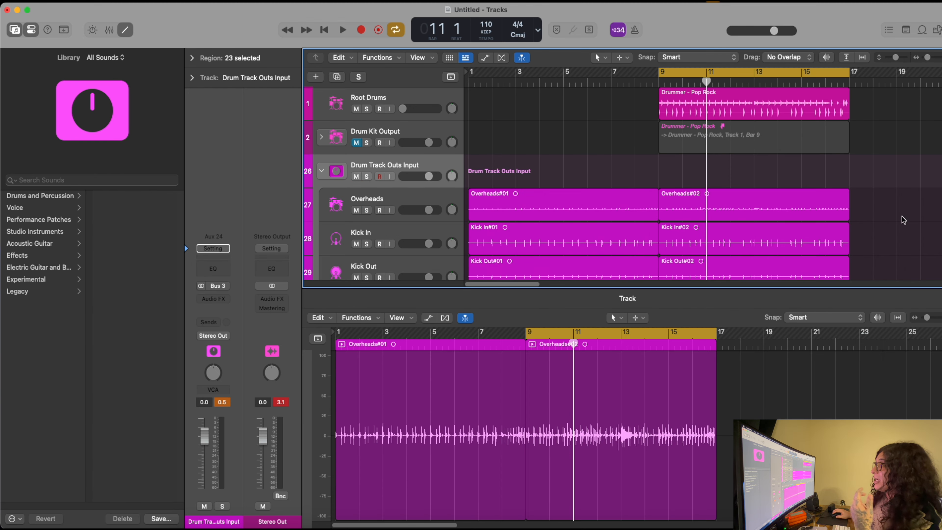
scroll(753, 199, "down", 3)
left_click_drag(366, 196, 368, 229)
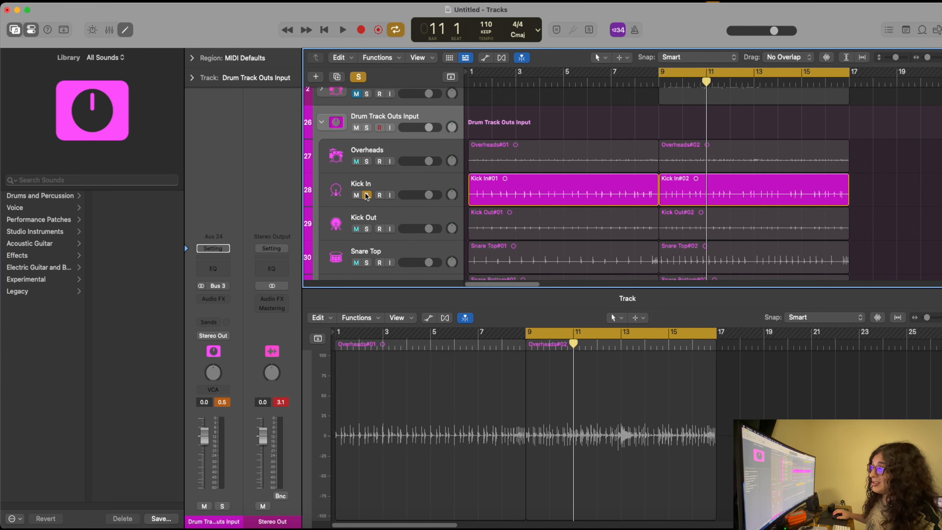
key("space")
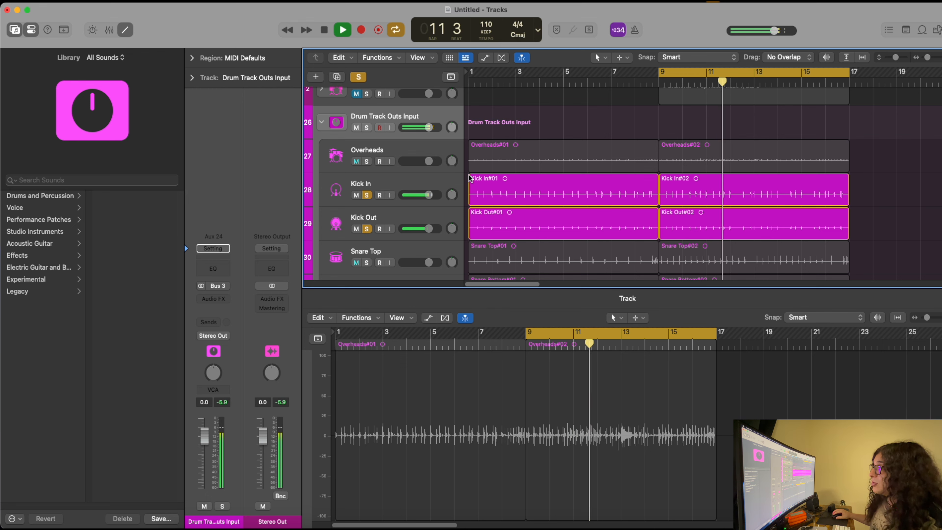
key("space")
Step: Insert a mono Compressor on the Kick In track and load its Classic Drums preset
left_click(417, 186)
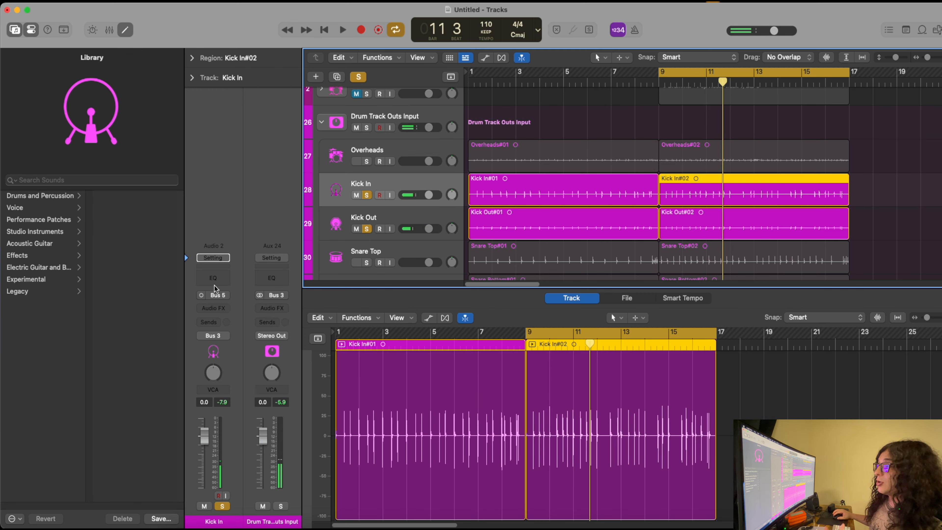
left_click(213, 308)
mouse_move(230, 325)
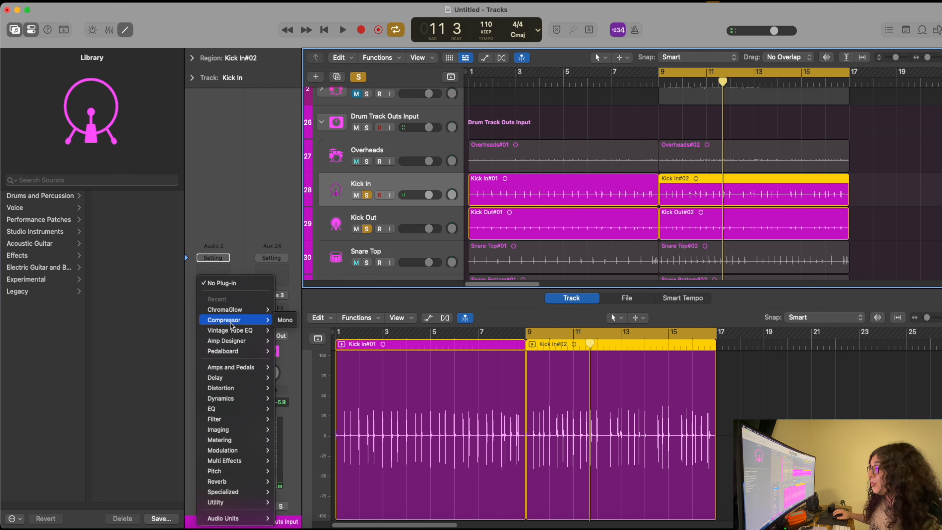
mouse_move(248, 400)
mouse_move(311, 409)
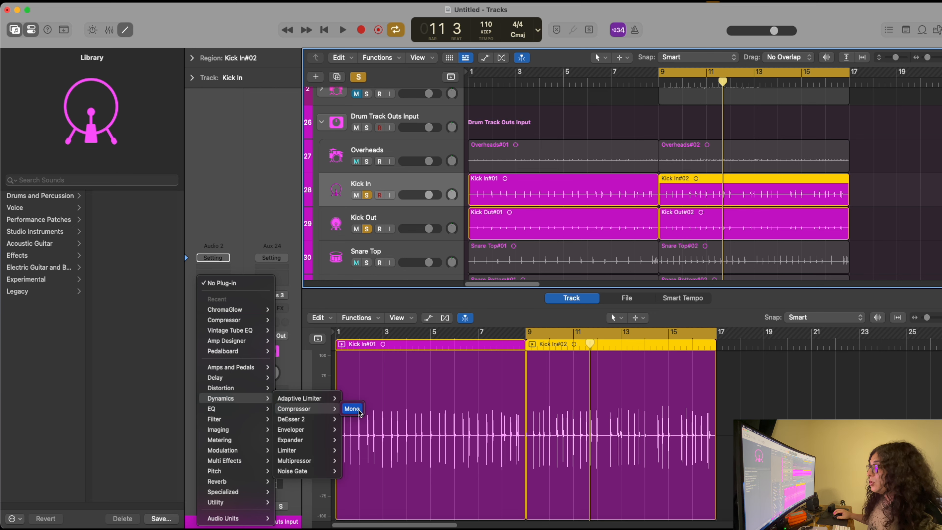
left_click(352, 409)
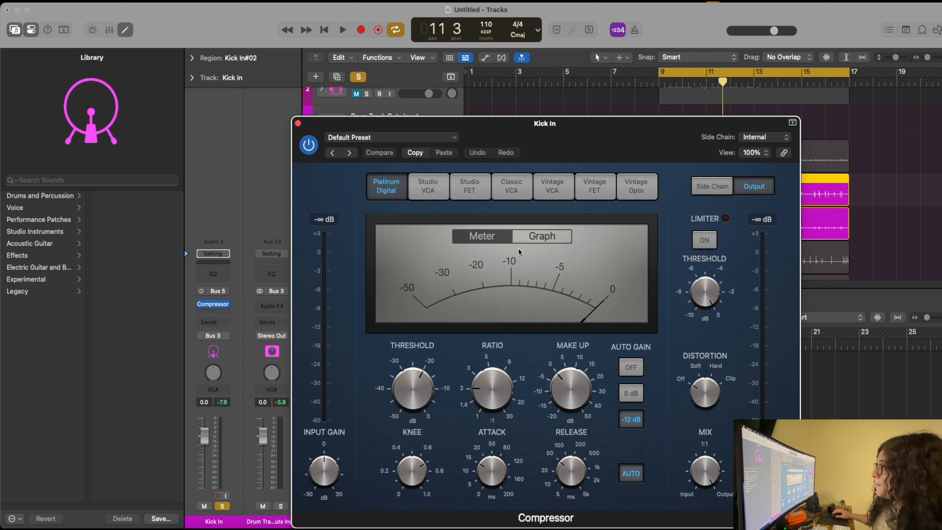
left_click(364, 138)
mouse_move(482, 352)
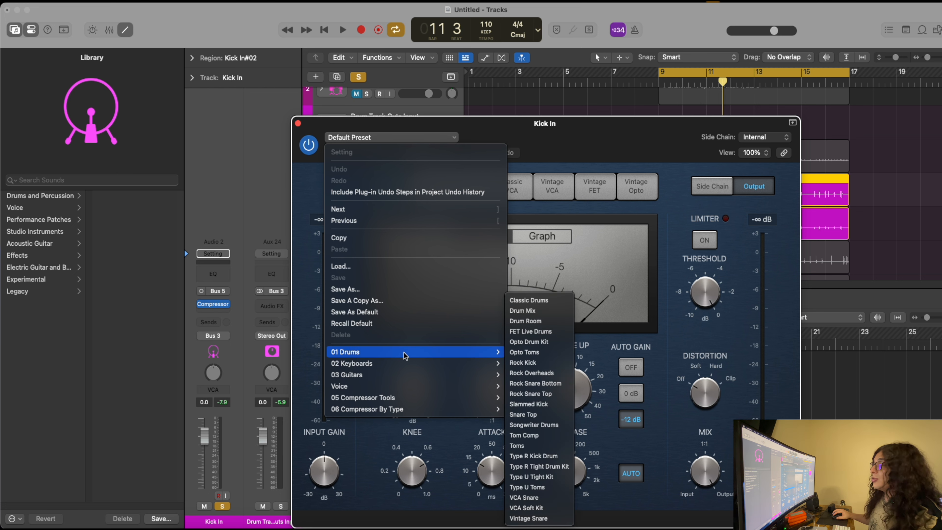
left_click(542, 302)
Step: Play the soloed kick tracks with the Compressor active, close the plug-in window, and stop playback
key("space")
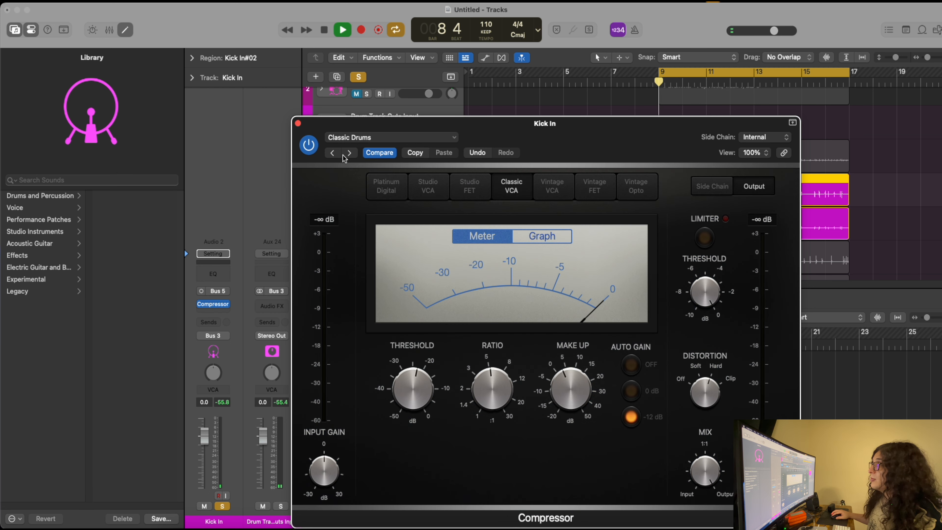
left_click(298, 124)
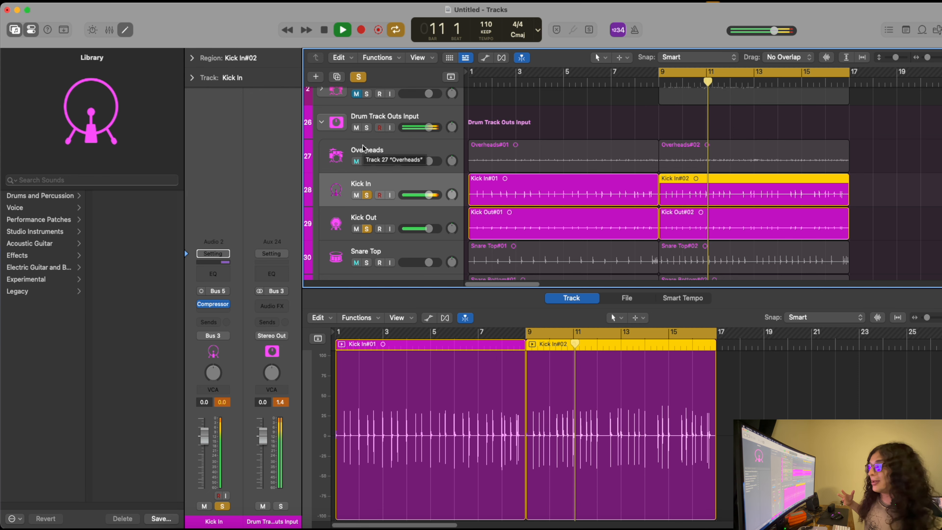
key("space")
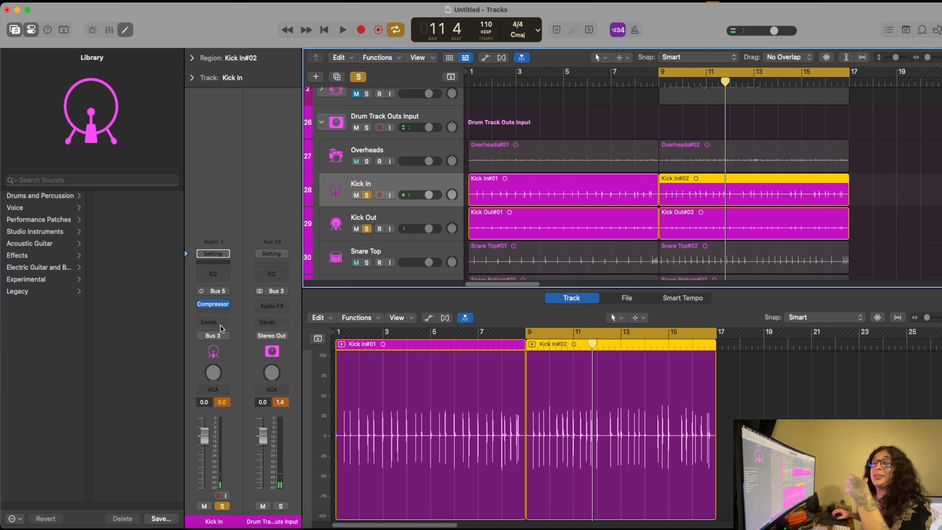
mouse_move(204, 307)
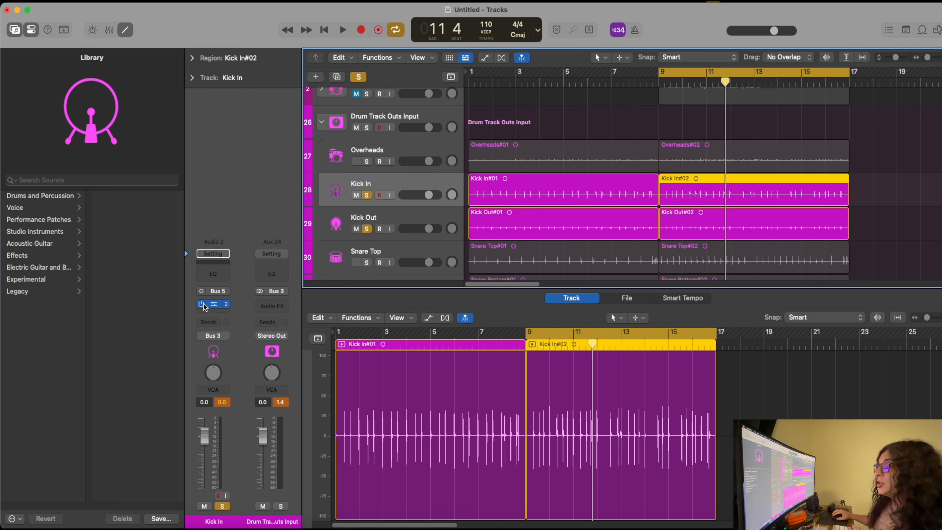
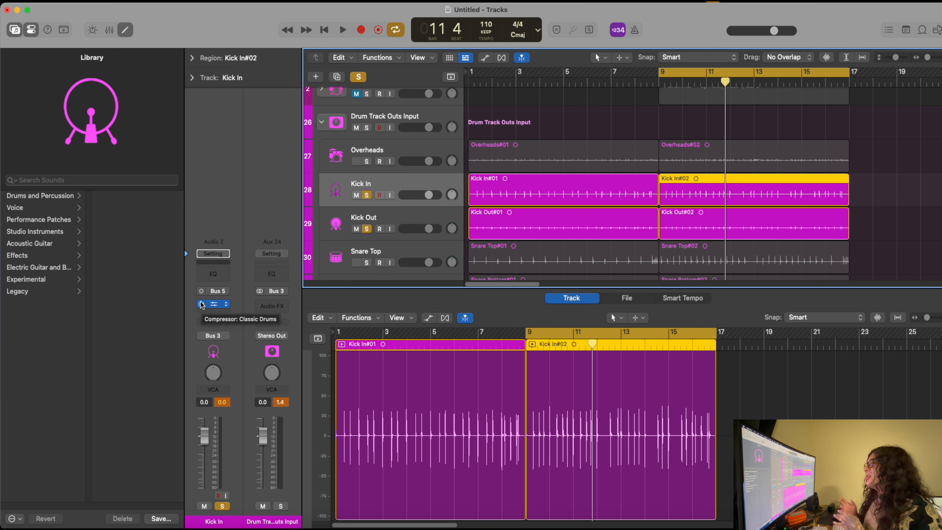
Step: Play the soloed kick tracks with the Compressor bypassed and active for comparison, stop playback, and clear all solos
key("space")
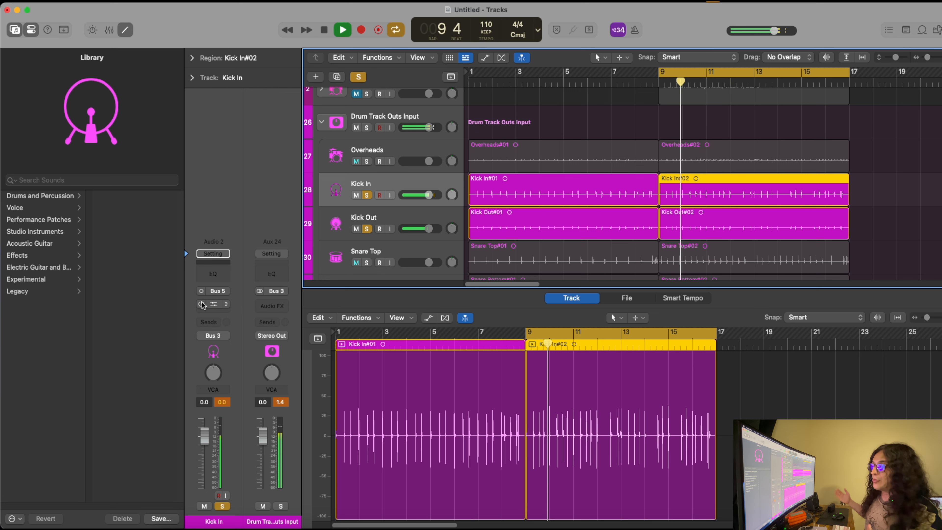
left_click(200, 304)
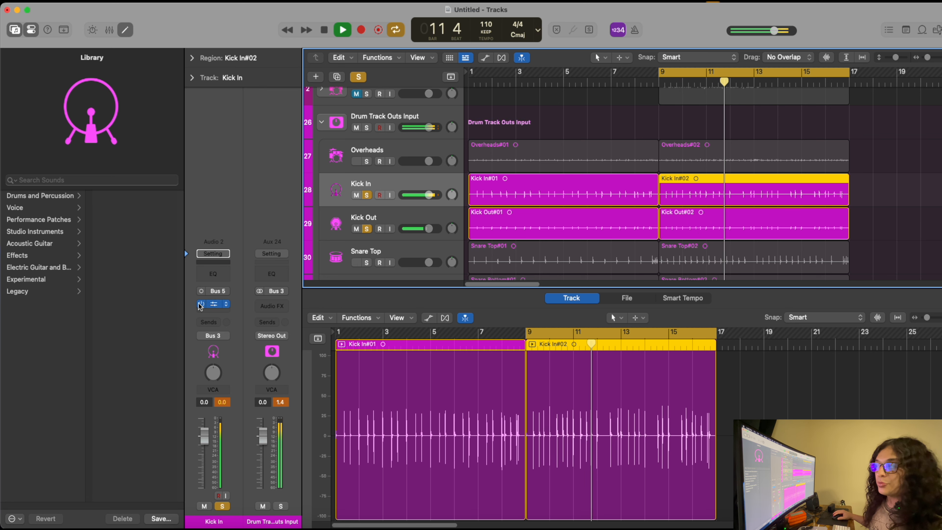
key("space")
left_click(359, 77)
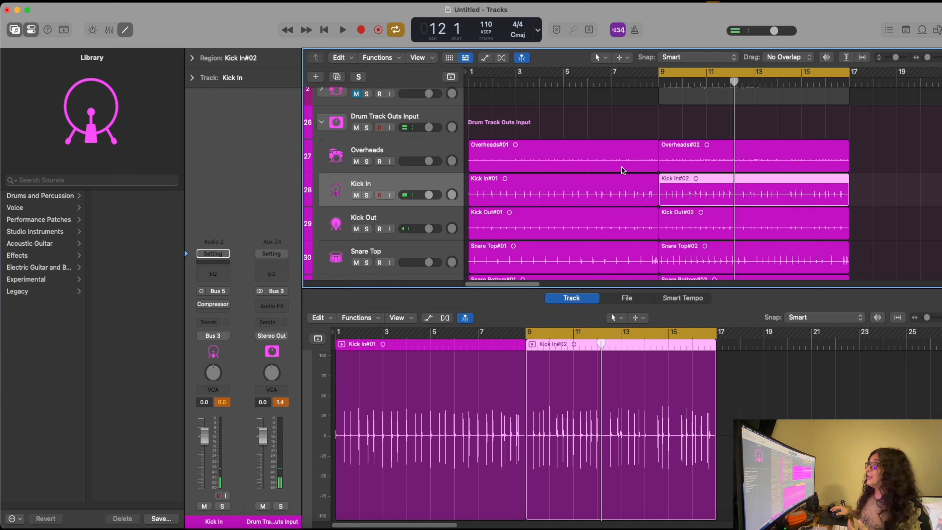
Step: Solo and play the Overheads track, and insert a mono Compressor on it
left_click(366, 161)
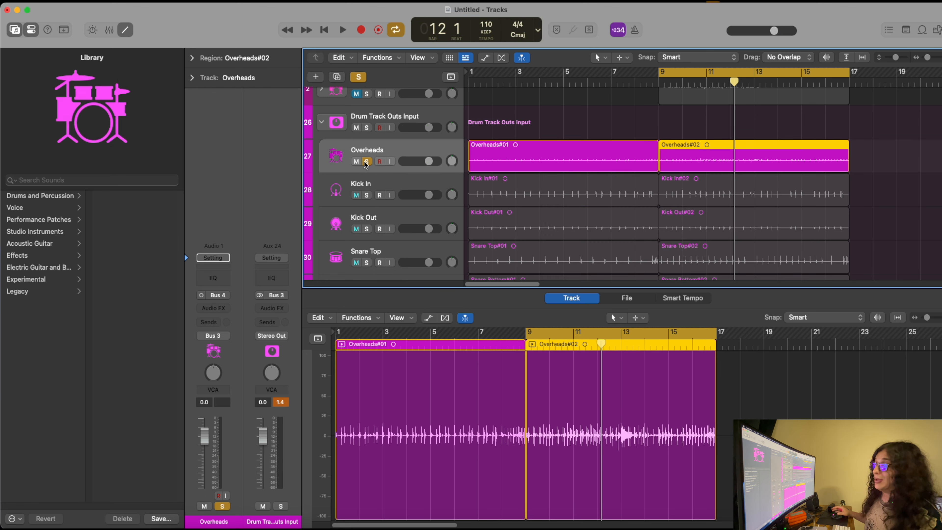
key("space")
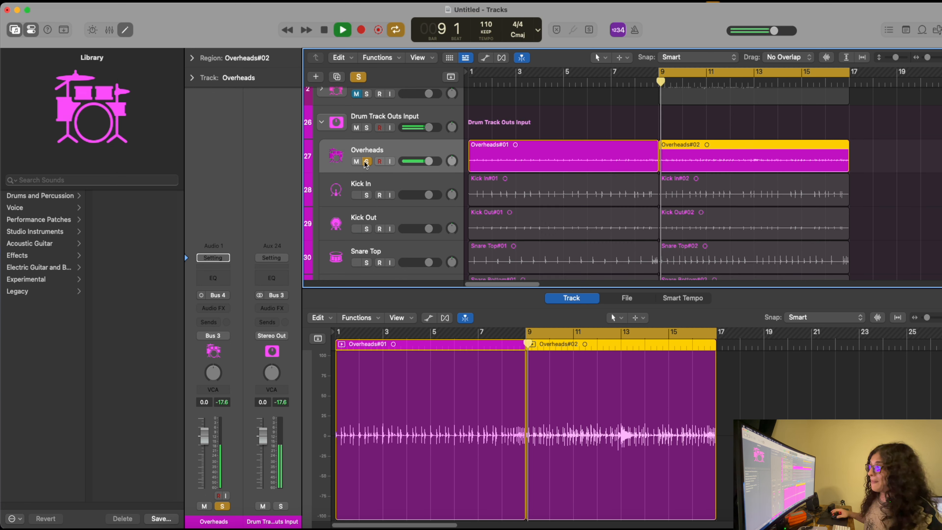
left_click(217, 310)
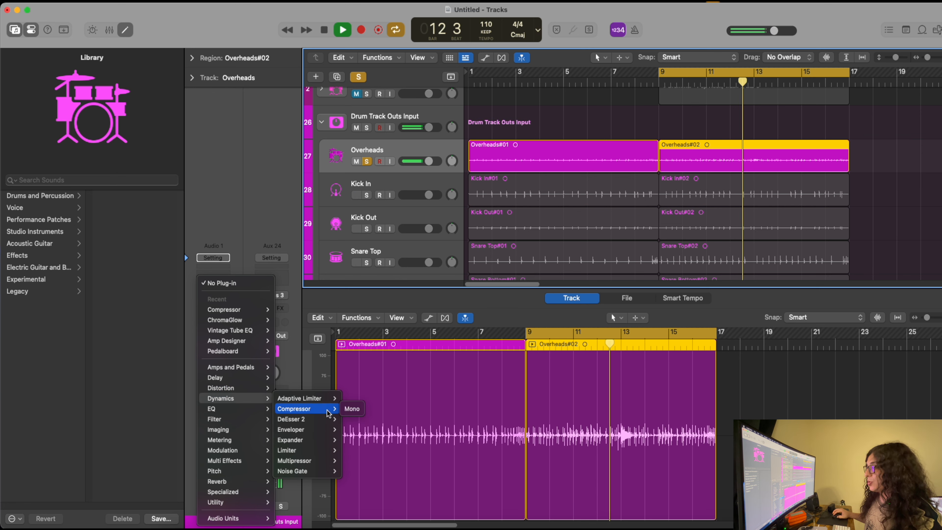
left_click(352, 408)
key("space")
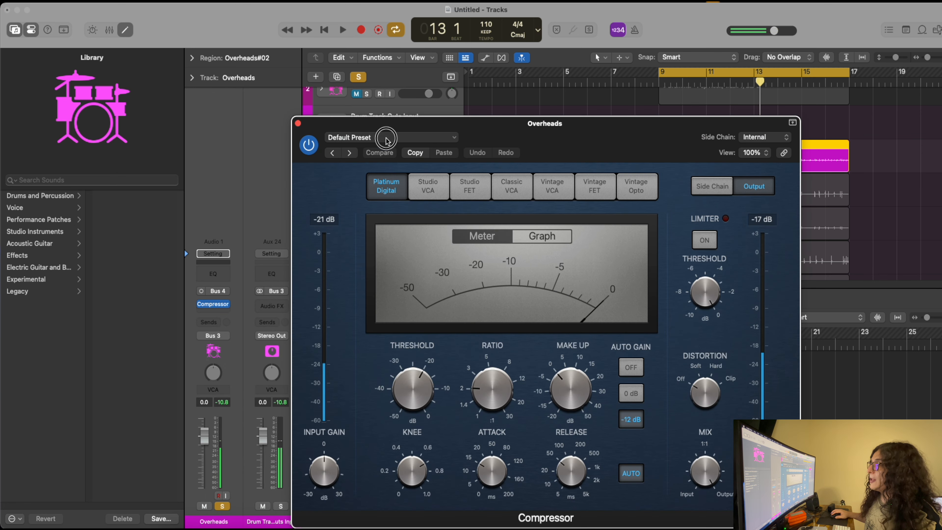
Step: Load the Classic Drums preset in the Overheads Compressor and close the plug-in window
left_click(389, 137)
mouse_move(426, 352)
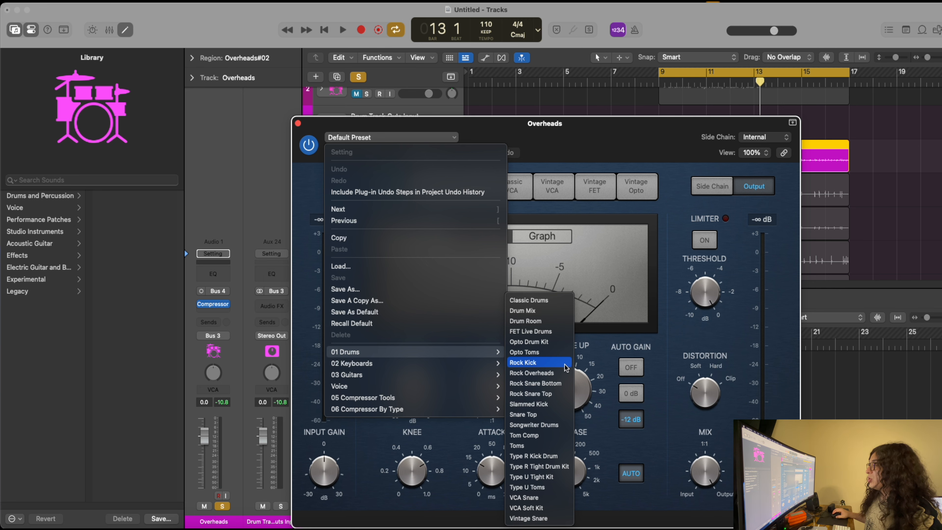
left_click(548, 312)
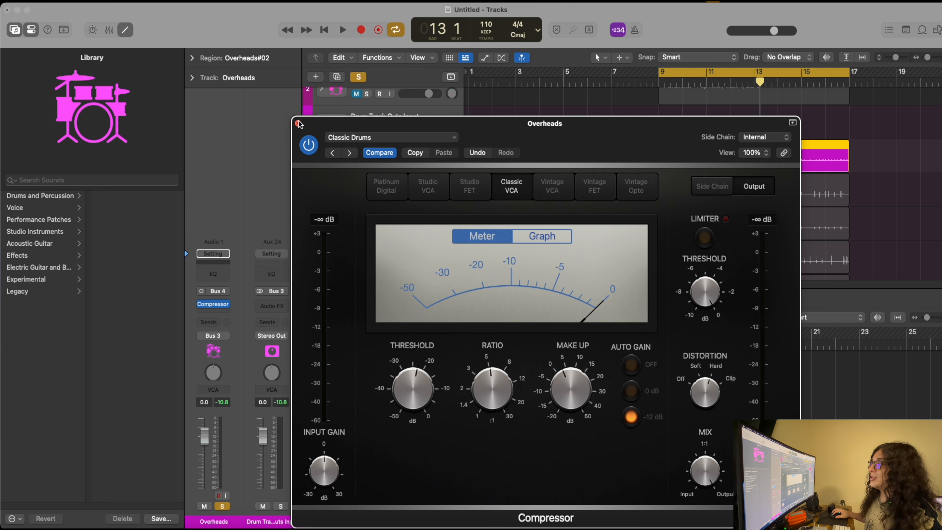
left_click(297, 123)
Step: Audition the soloed Overheads track with its Compressor active and bypassed, and clear the solo
key("space")
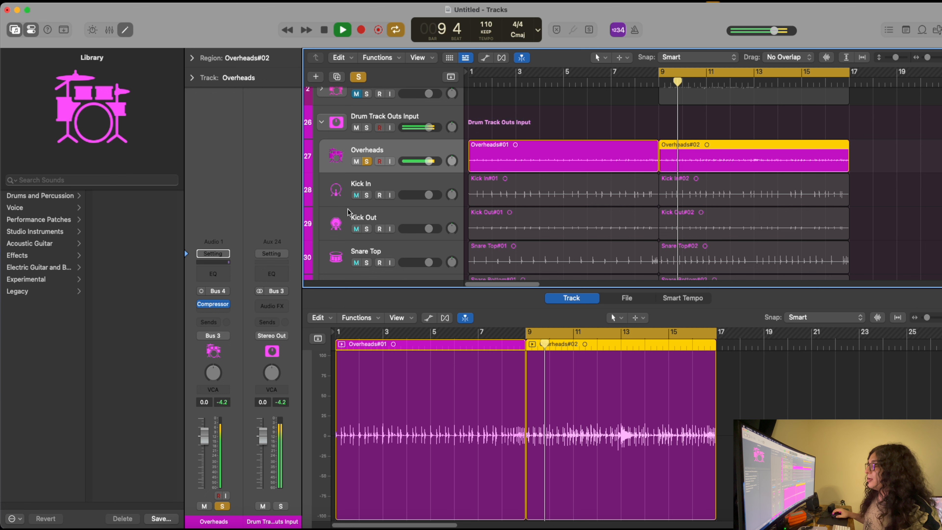
key("space")
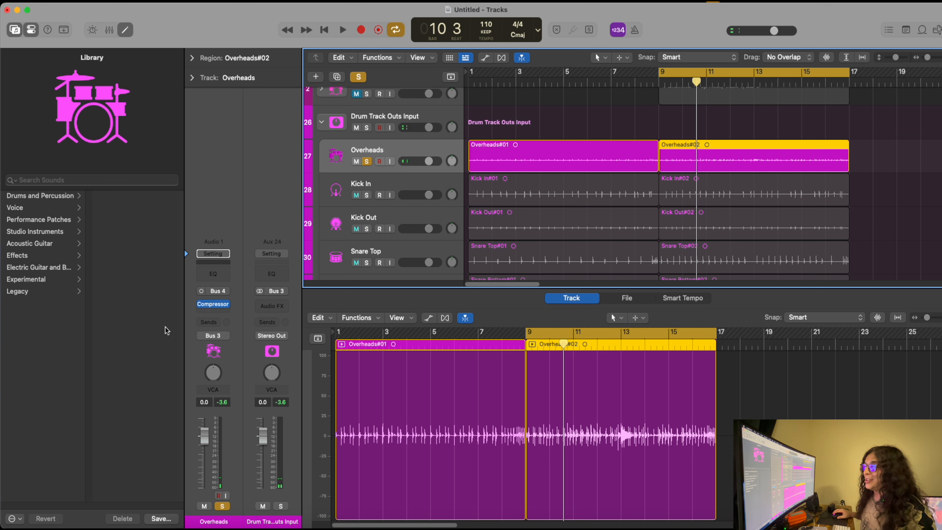
key("space")
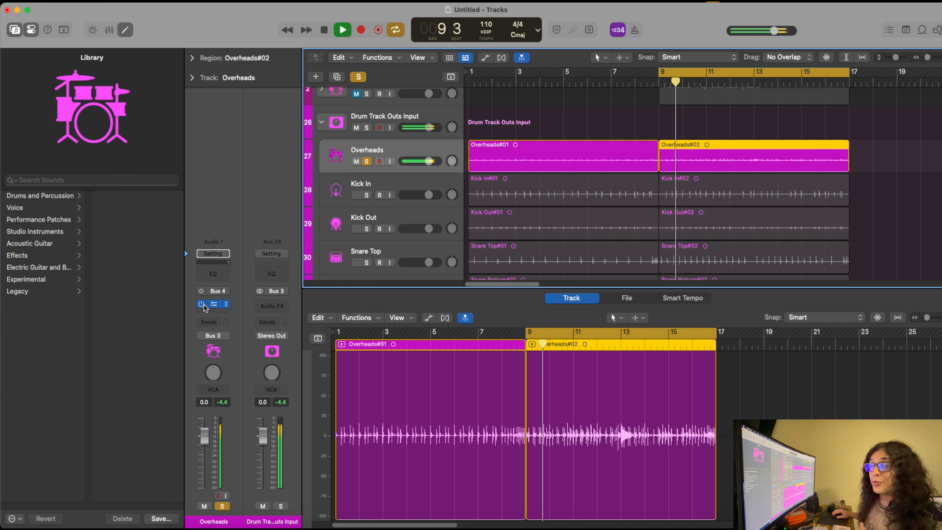
left_click(203, 305)
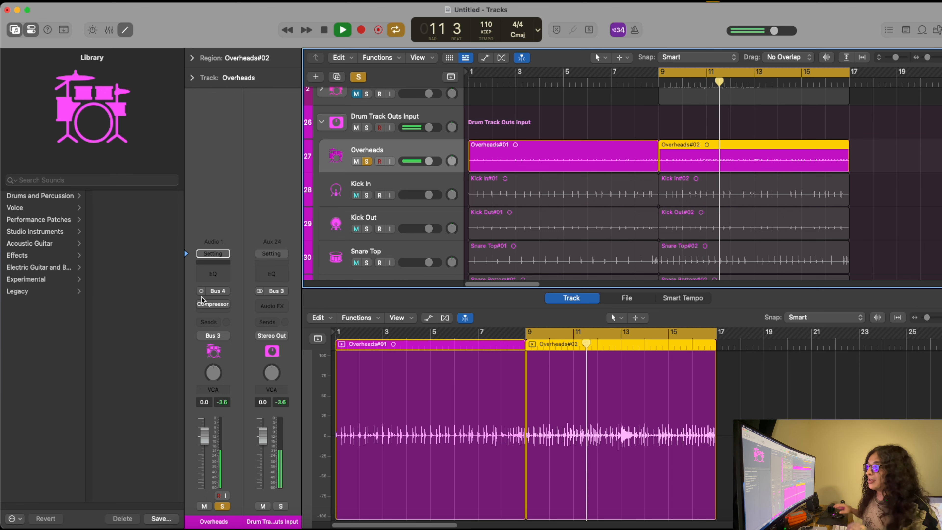
key("space")
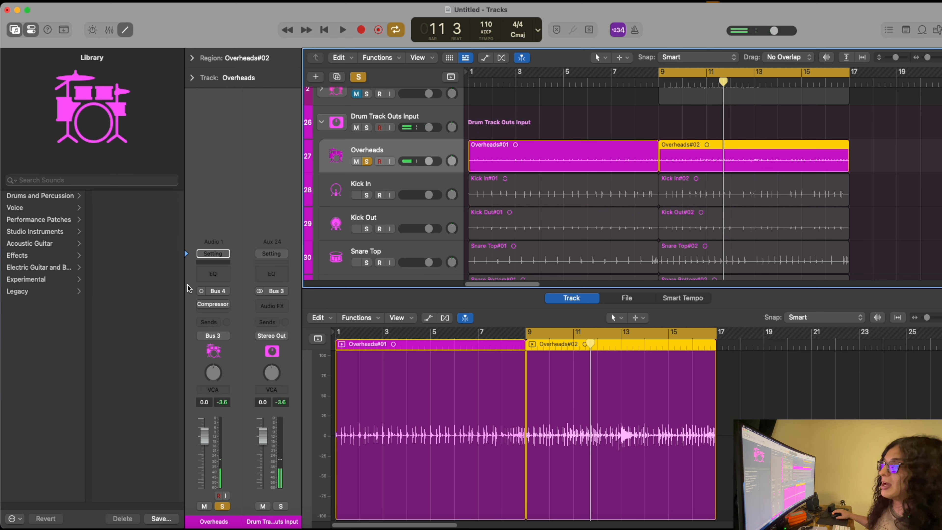
left_click(358, 79)
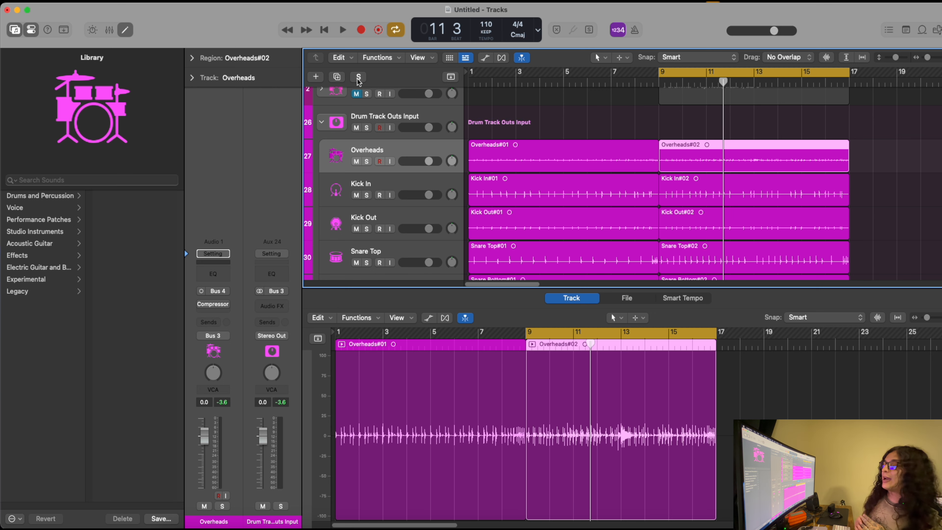
Step: Collapse the Drum Track Outs Input stack and move both Drummer regions and the cycle range to bars 17–25
left_click(321, 124)
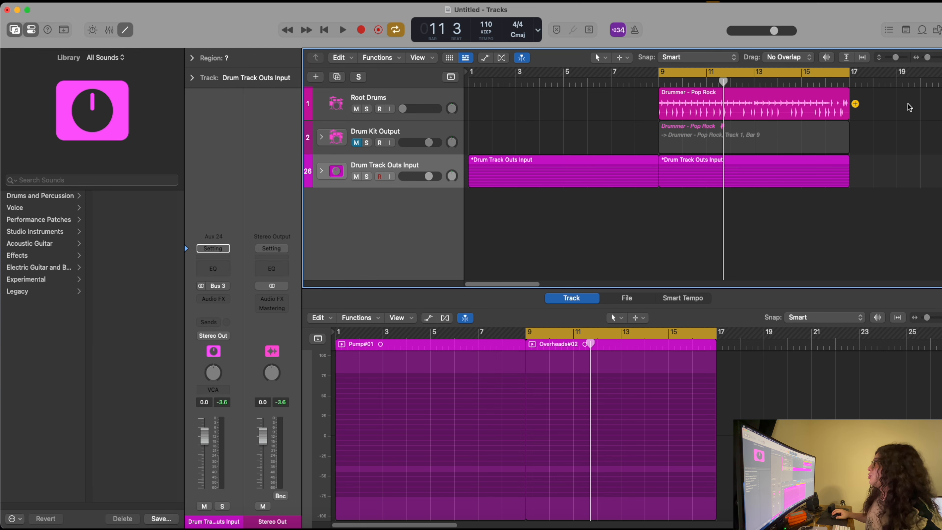
left_click_drag(875, 107, 803, 139)
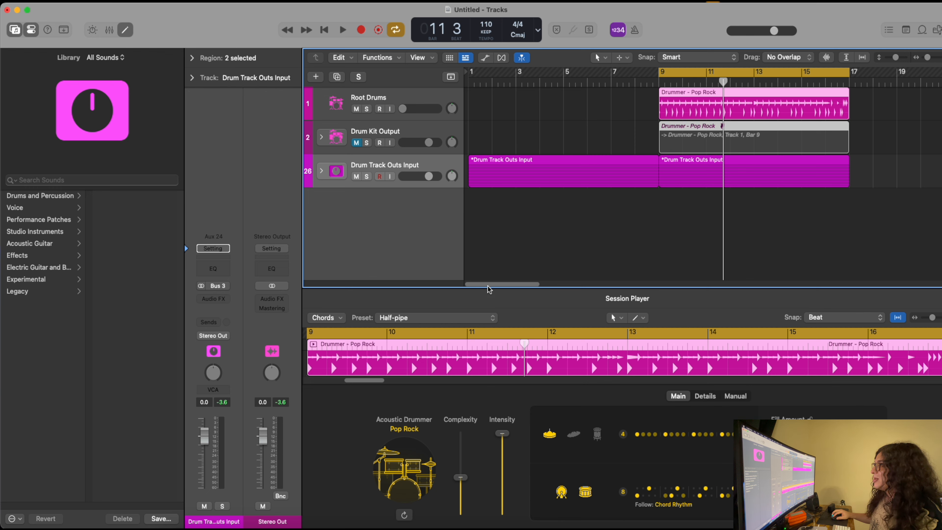
left_click_drag(488, 285, 518, 285)
left_click_drag(496, 98, 686, 98)
left_click_drag(497, 80, 688, 80)
left_click(547, 285)
left_click_drag(547, 285, 517, 285)
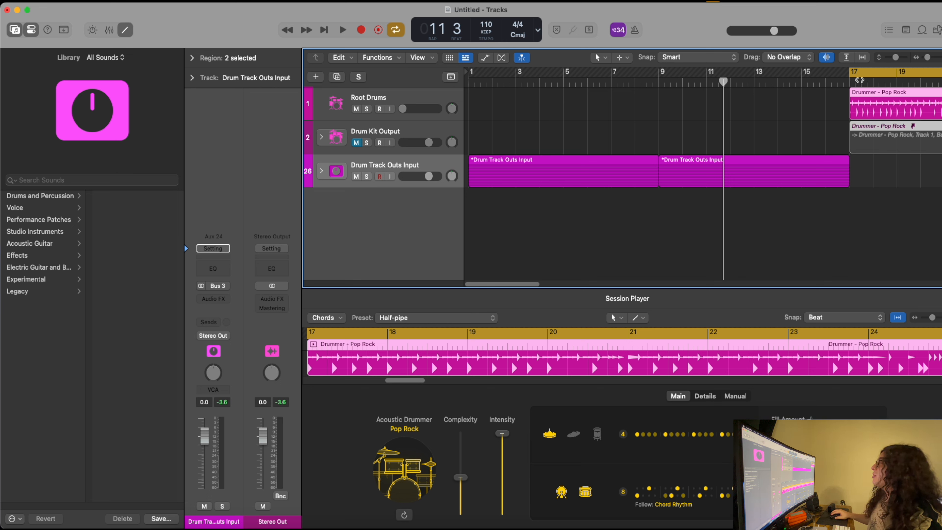
left_click_drag(527, 284, 570, 284)
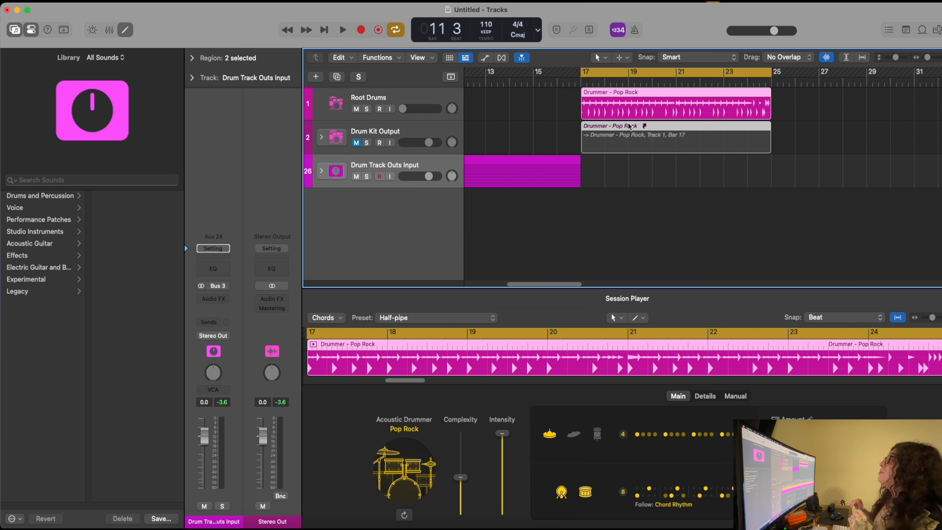
Step: Change the drummer style of the Root Drums region at bar 17 to Hard Rock
left_click(627, 195)
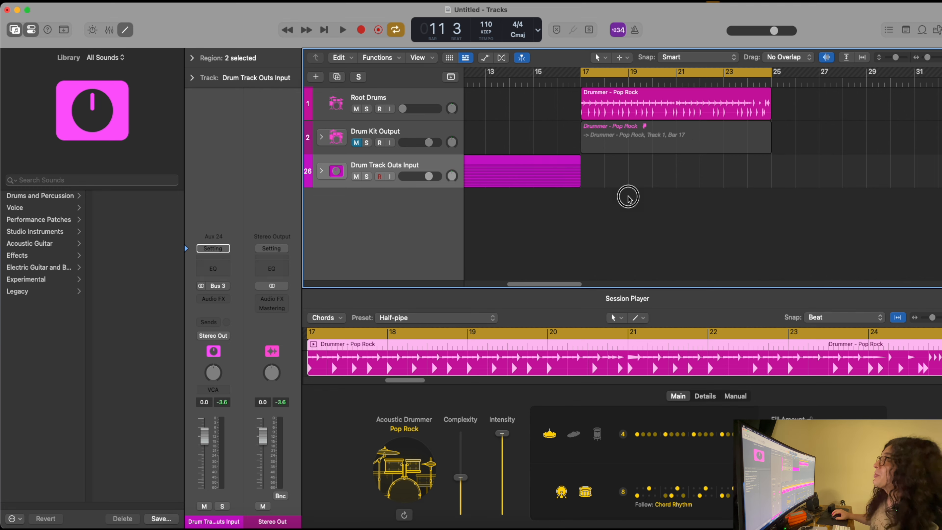
left_click(612, 114)
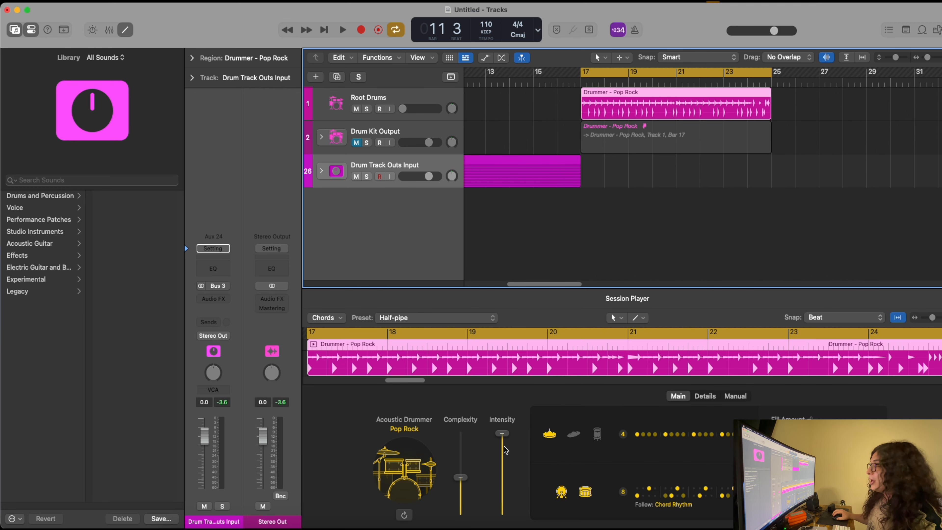
left_click(412, 428)
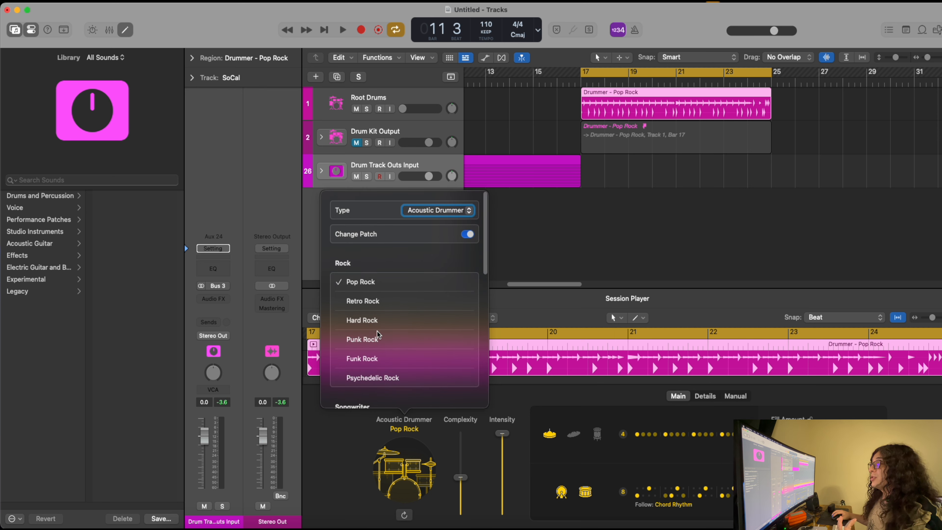
left_click(372, 322)
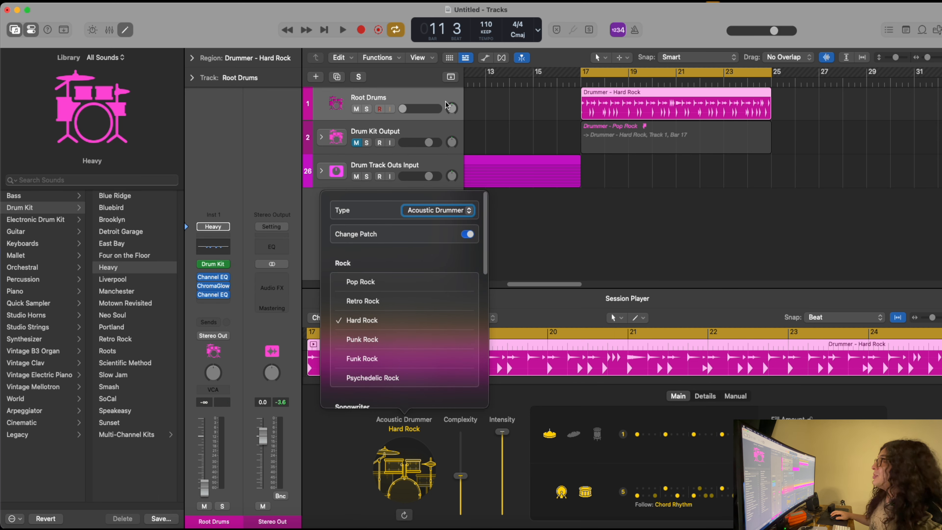
left_click(631, 123)
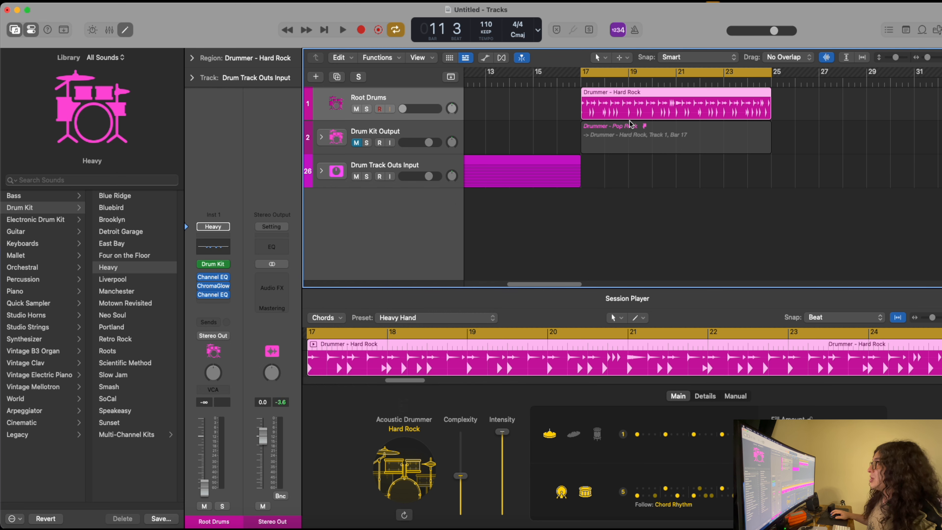
Step: Reselect the Hard Rock region on Root Drums and play it with the Drum Kit Output track unmuted
left_click(624, 130)
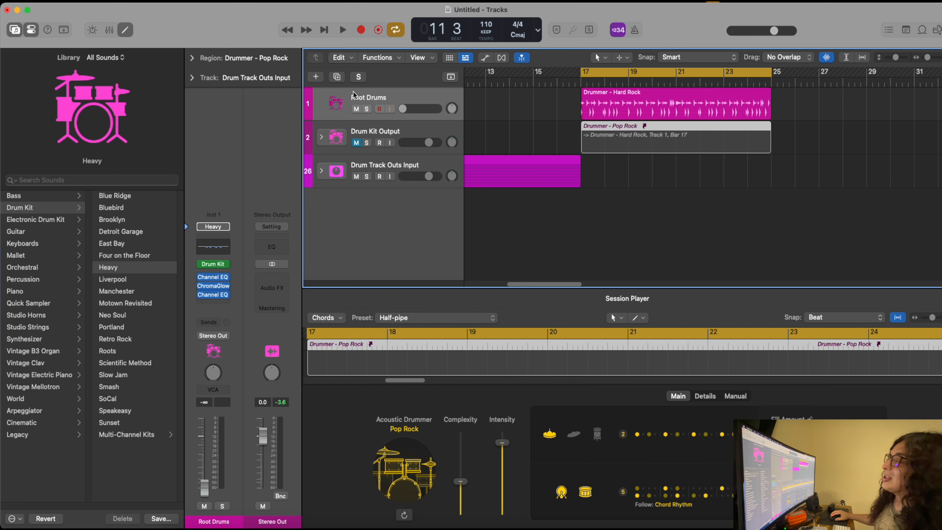
left_click(642, 108)
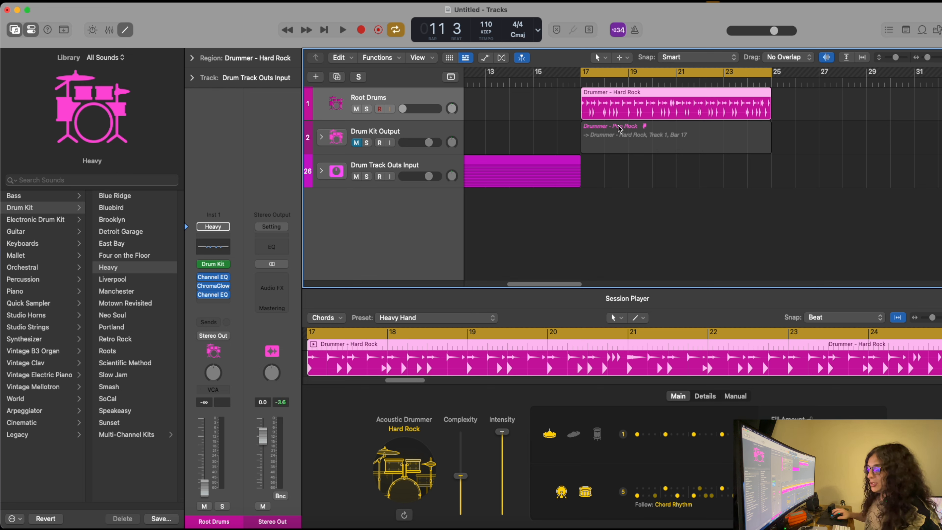
key("space")
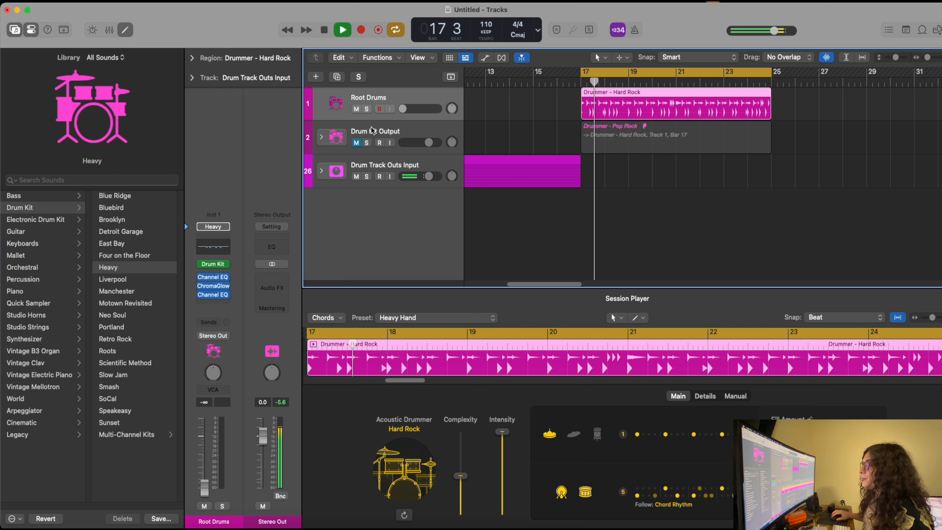
left_click(357, 142)
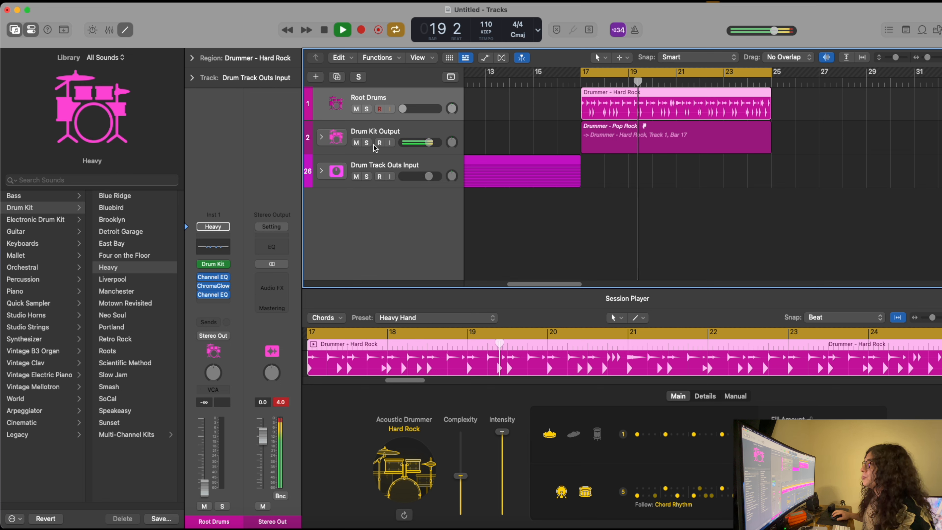
key("space")
Step: Try kick and snare patterns 8 and 7 for the Hard Rock region during playback, and settle on pattern 8
left_click(683, 490)
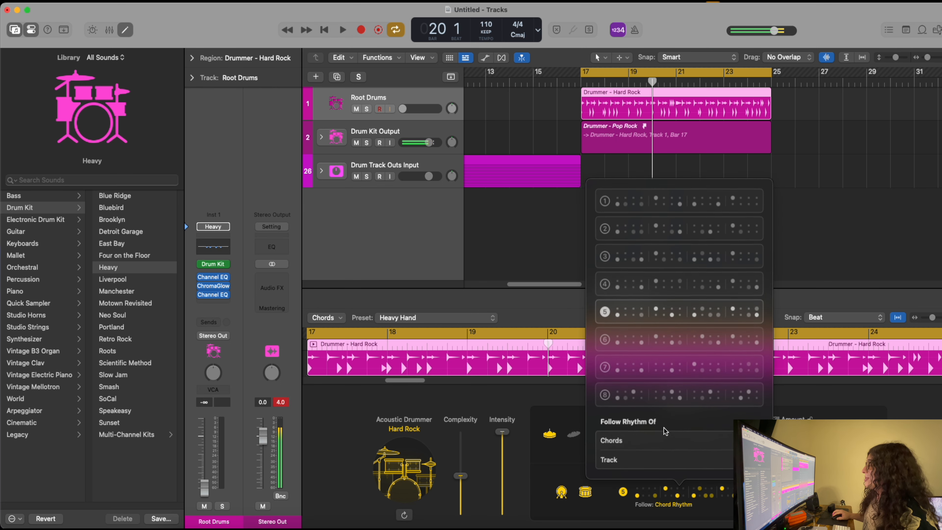
left_click(653, 394)
key("space")
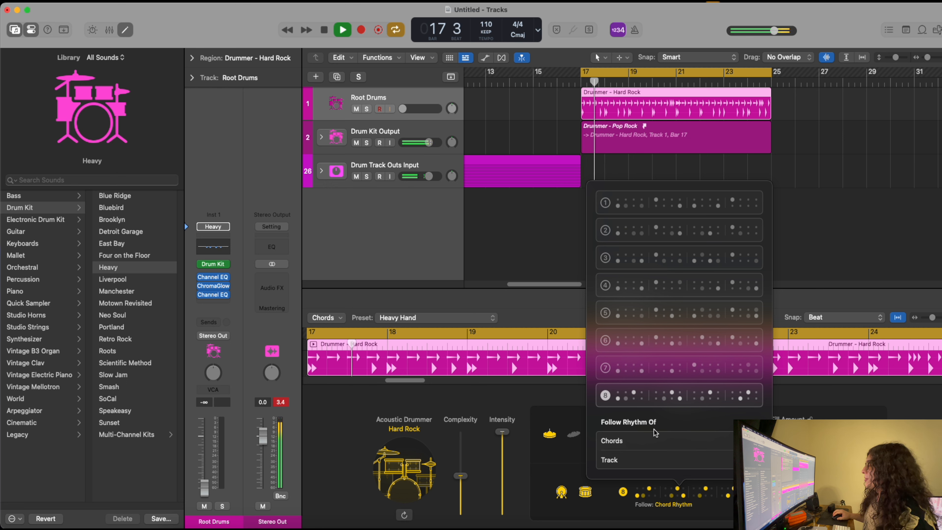
left_click(665, 366)
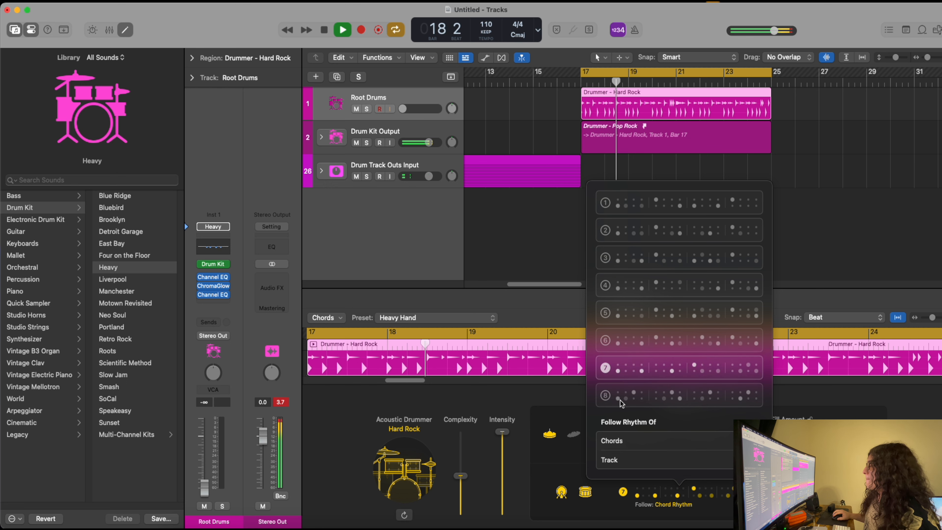
left_click(599, 399)
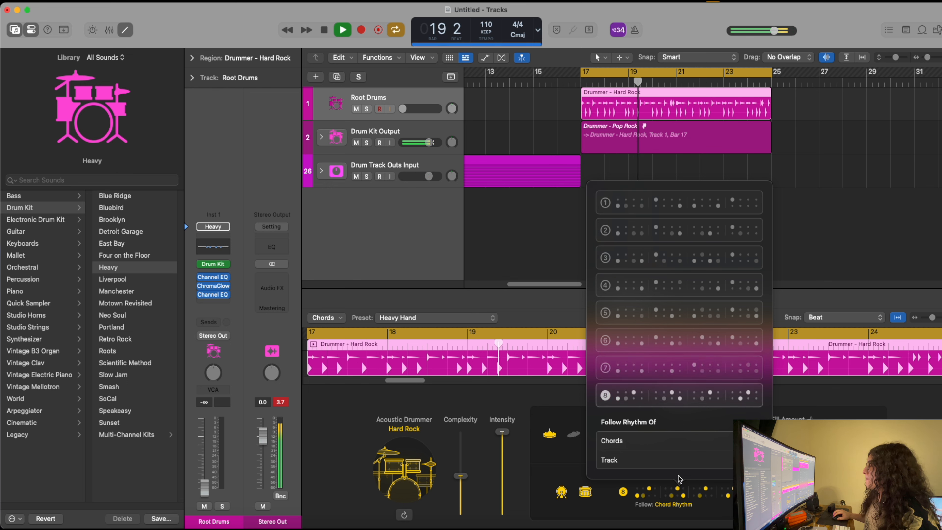
key("space")
left_click(547, 404)
Step: Set the Hard Rock region's cymbal pattern to 2 and play the result
left_click(660, 438)
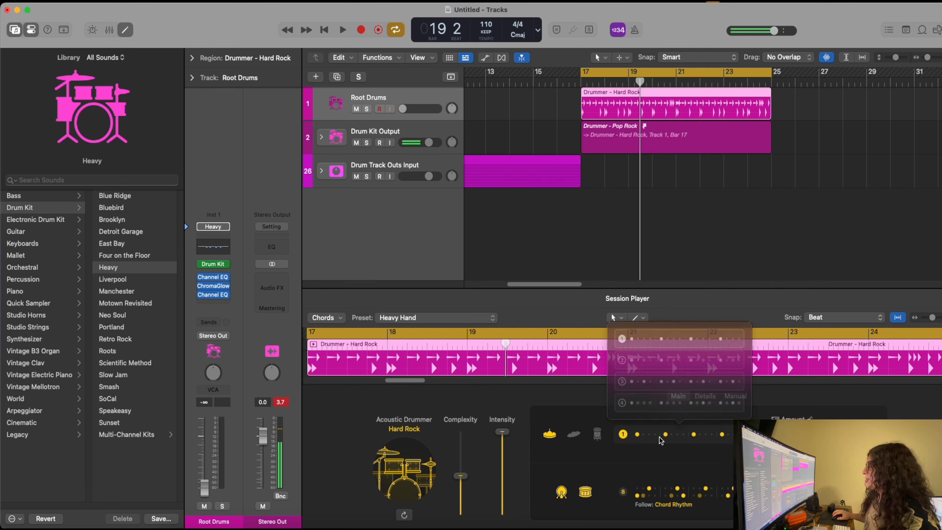
left_click(645, 345)
key("space")
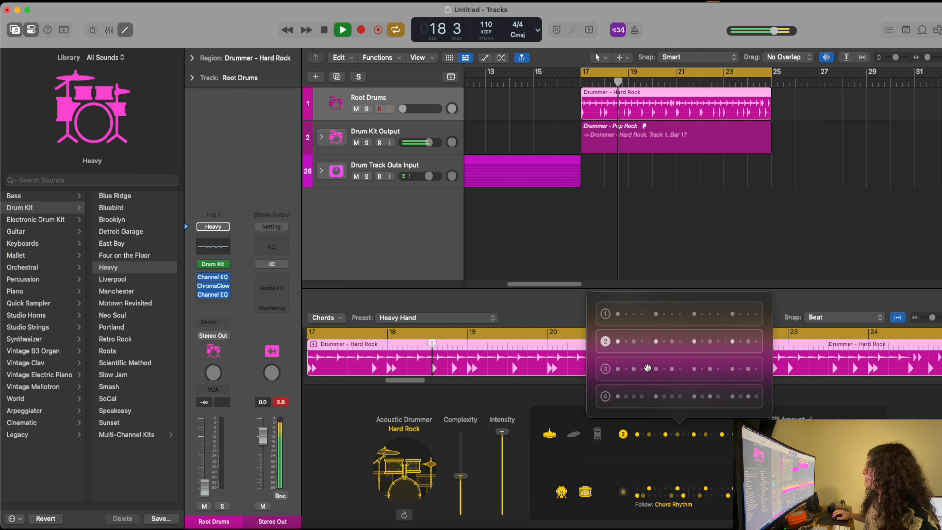
key("space")
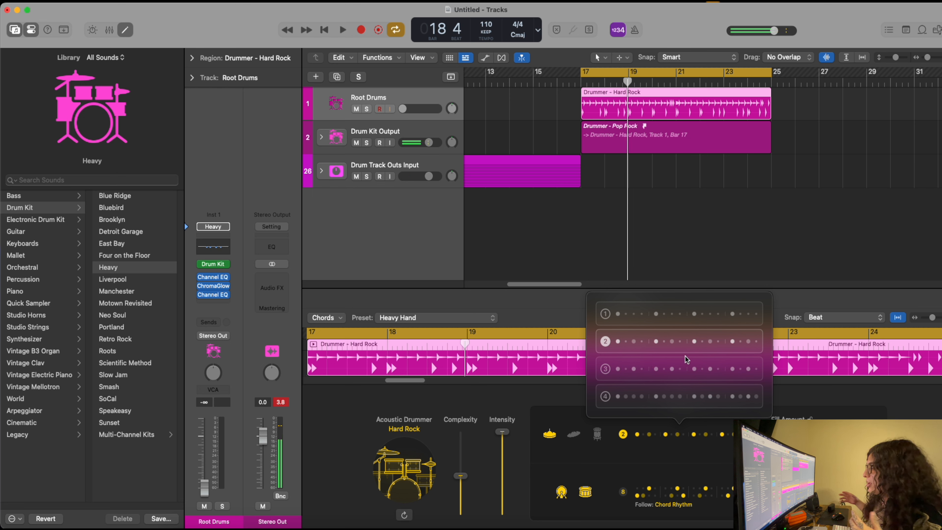
Step: Switch the Hard Rock region's cymbal part to toms with pattern 1 and play the result
left_click(597, 434)
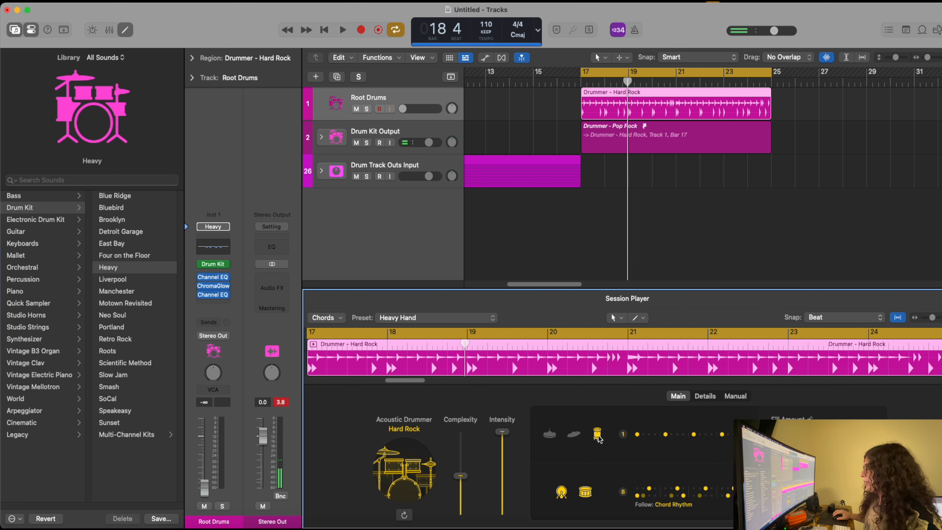
key("space")
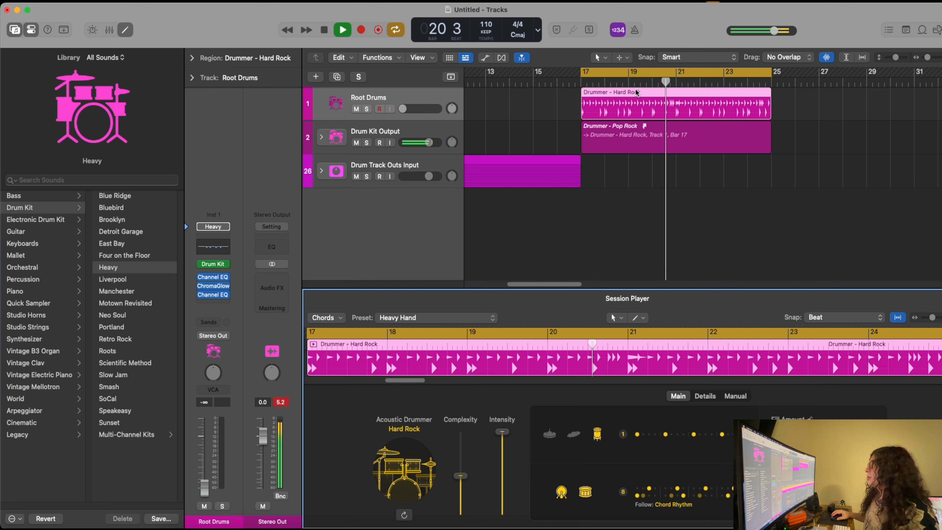
key("space")
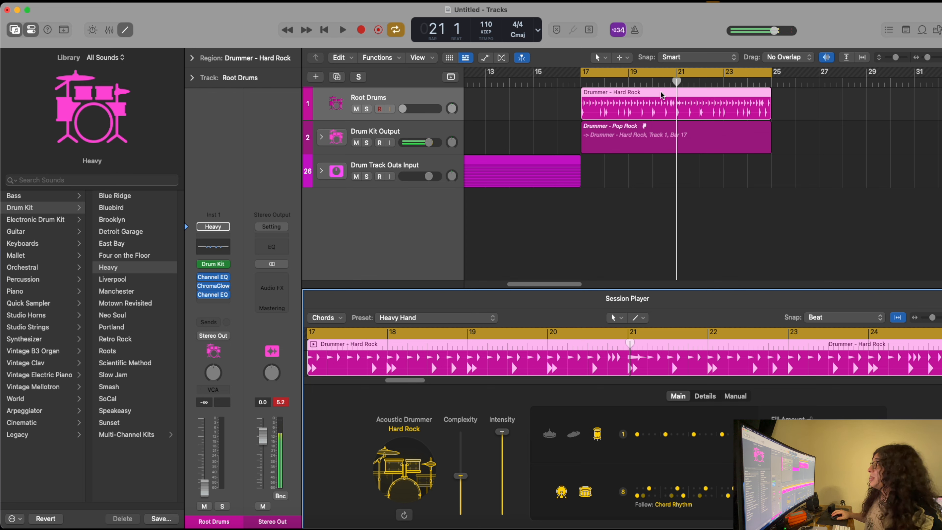
Step: Expand the Drum Track Outs Input stack and record-enable its audio subtracks
left_click(397, 128)
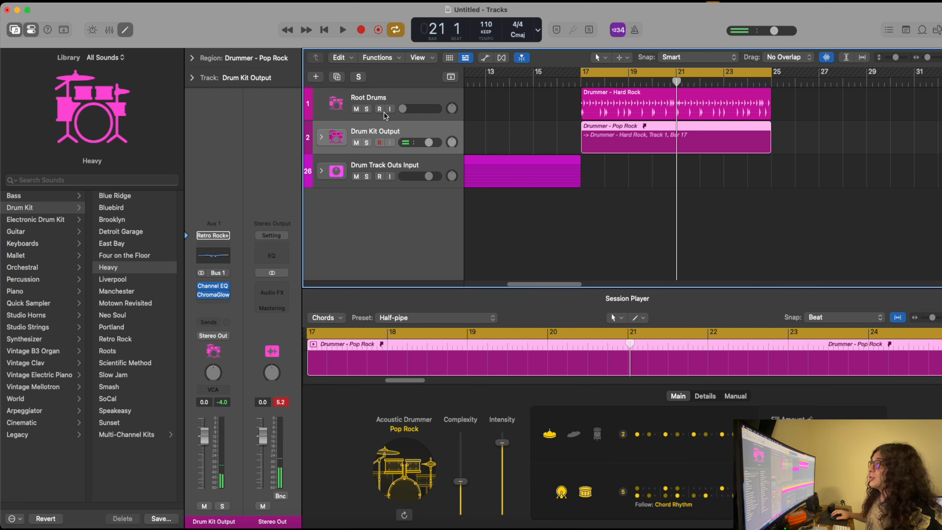
left_click(371, 173)
left_click(322, 171)
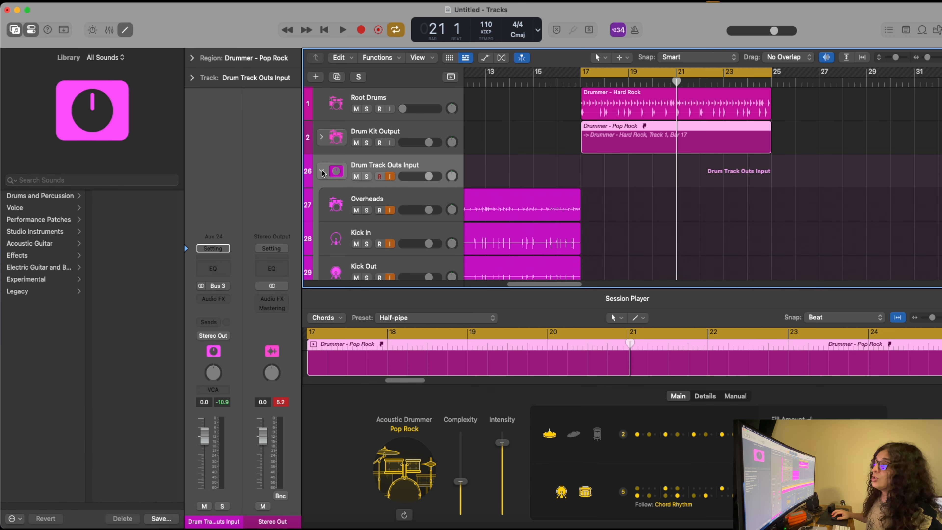
scroll(393, 209, "down", 8)
scroll(382, 223, "up", 8)
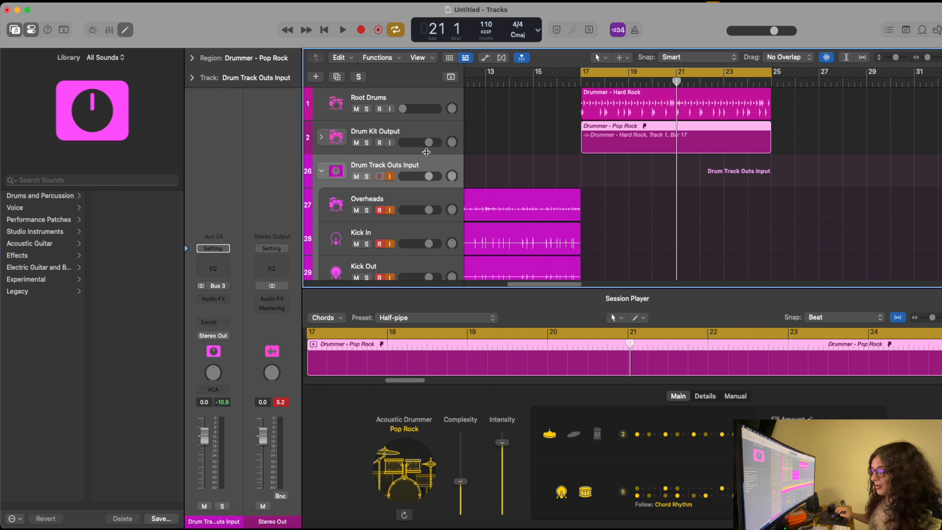
Step: Record the Hard Rock performance from bar 17 to 25 onto the Drum Track Outs Input subtracks
key("r")
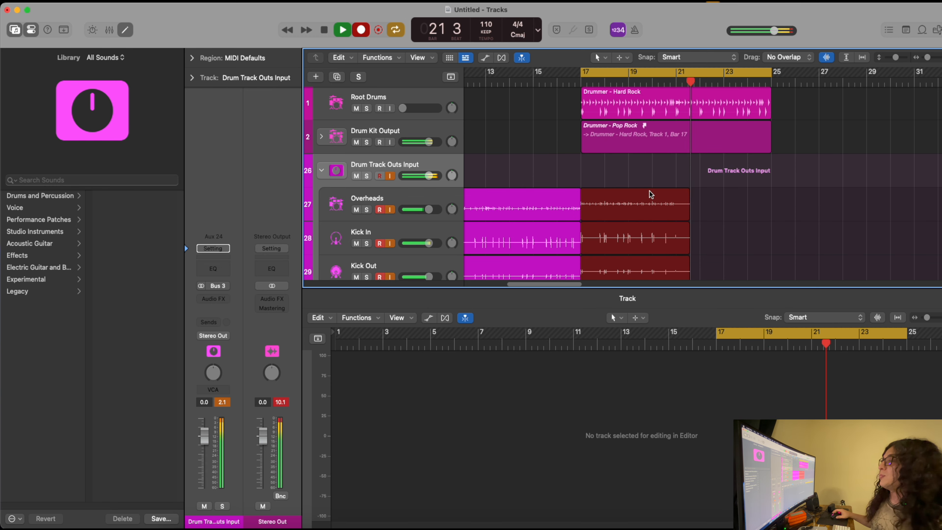
scroll(652, 193, "down", 6)
scroll(675, 186, "down", 10)
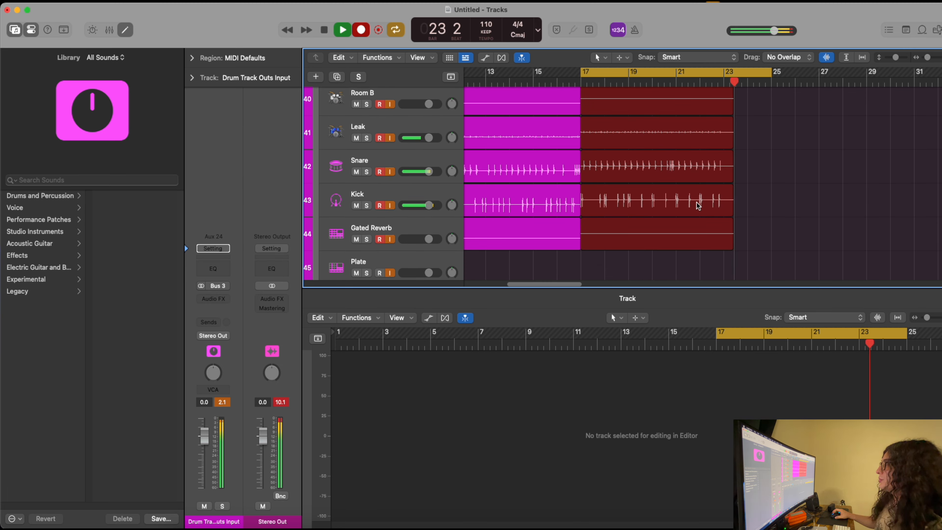
scroll(704, 202, "down", 2)
scroll(708, 201, "down", 8)
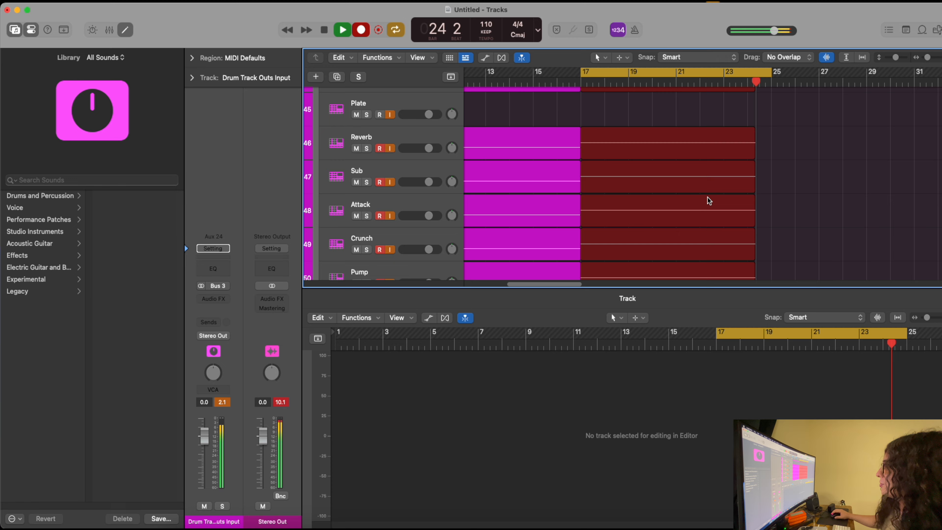
key("space")
scroll(707, 200, "up", 10)
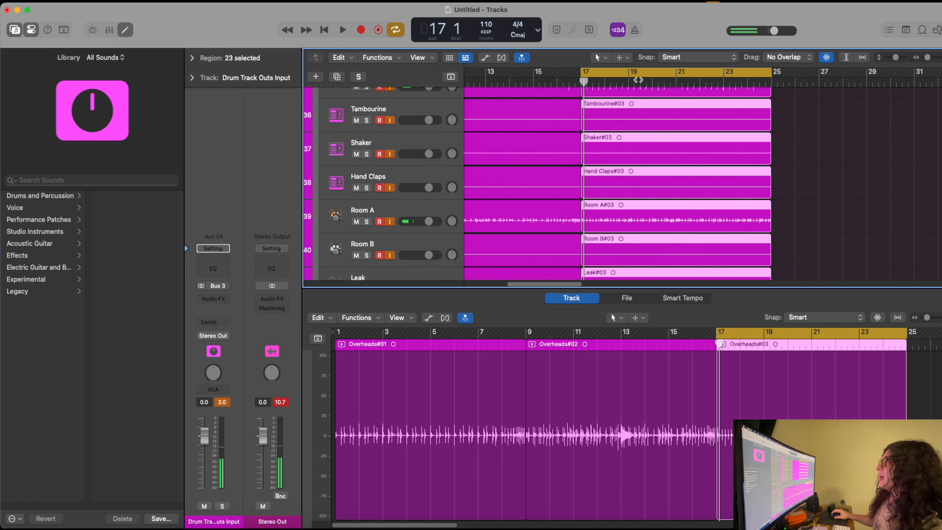
scroll(668, 171, "up", 15)
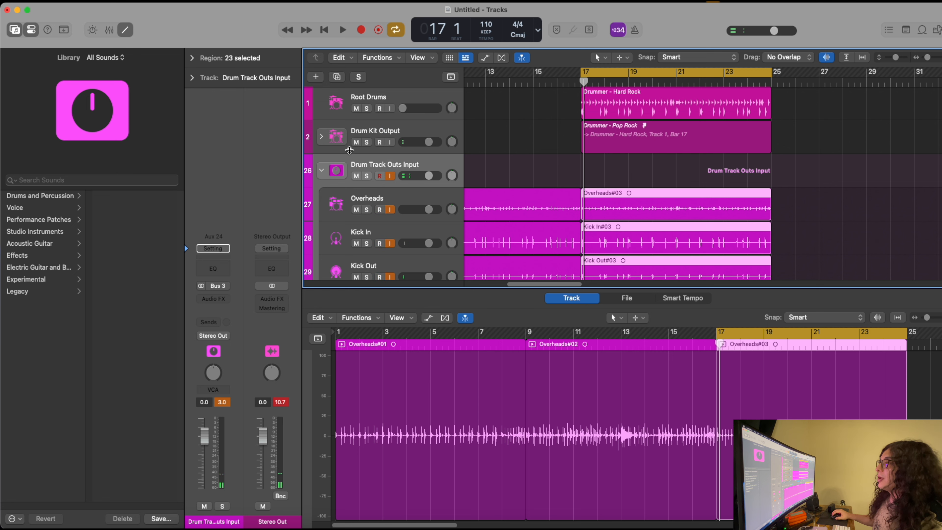
Step: Mute Drum Kit Output, turn off input monitoring on the collapsed Drum Track Outs Input stack, and play the recorded audio
left_click(356, 142)
left_click(321, 170)
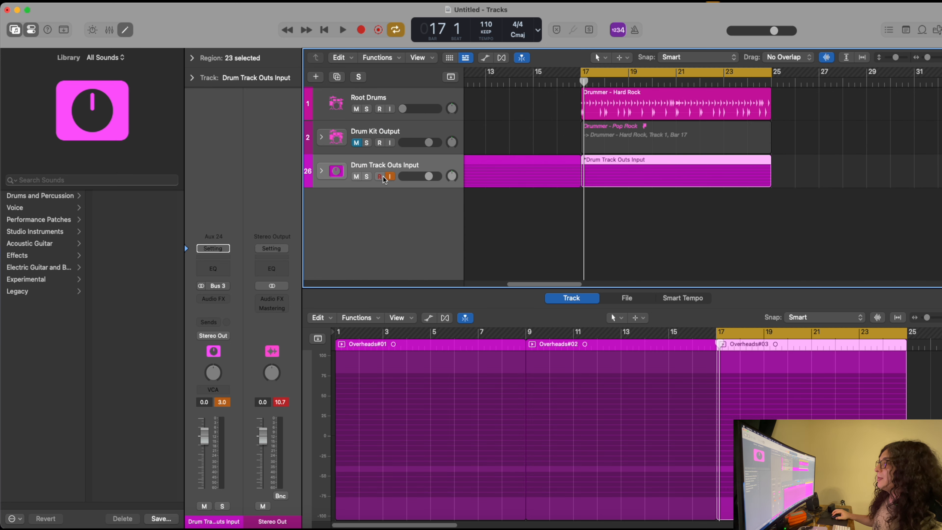
key("space")
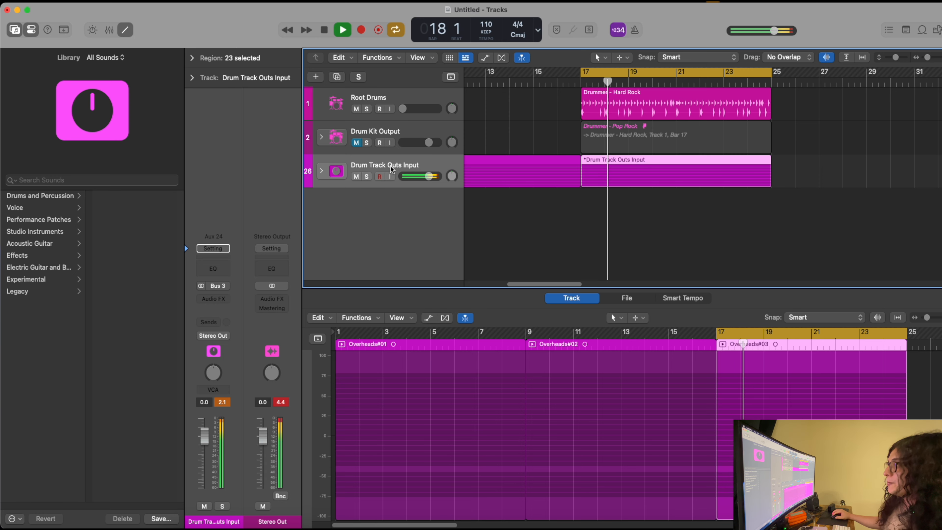
Step: Select the Overheads track in the expanded stack and compare its sound in the full kit with the Compressor on and off
left_click(321, 171)
left_click(395, 195)
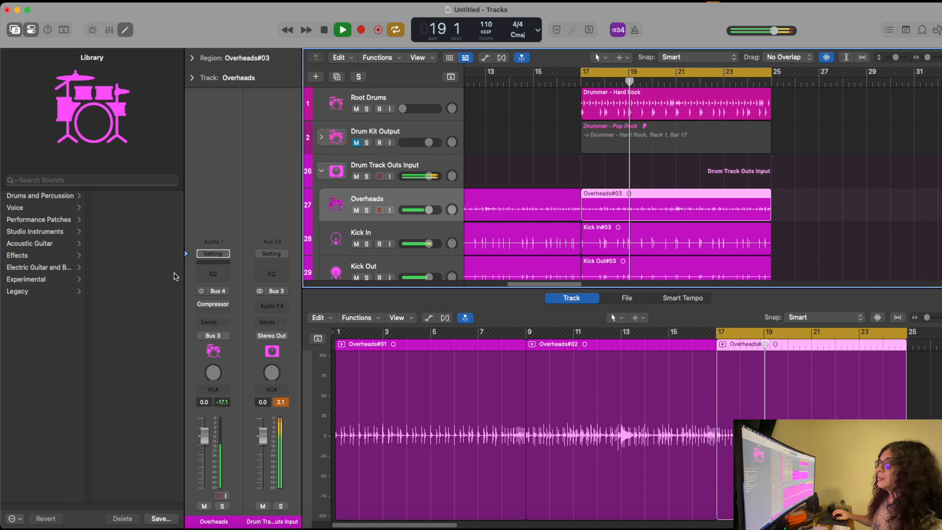
left_click(201, 304)
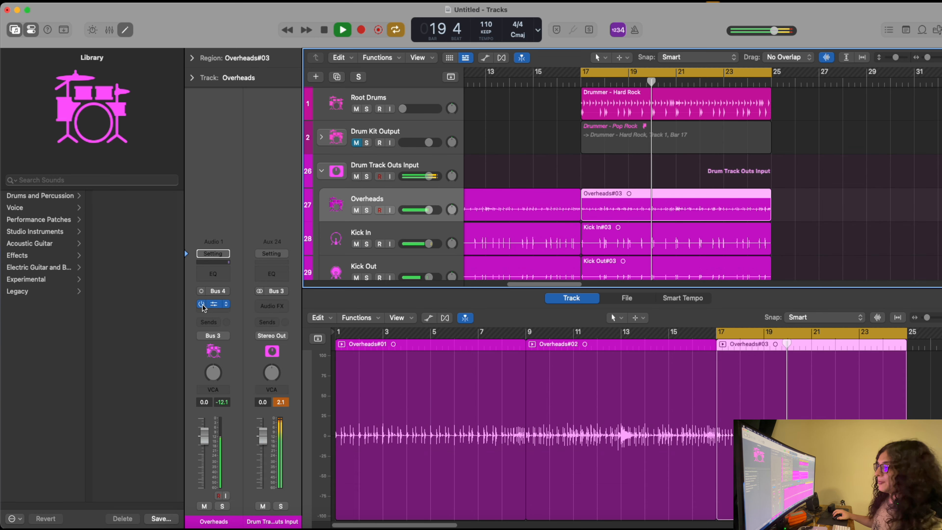
left_click(202, 304)
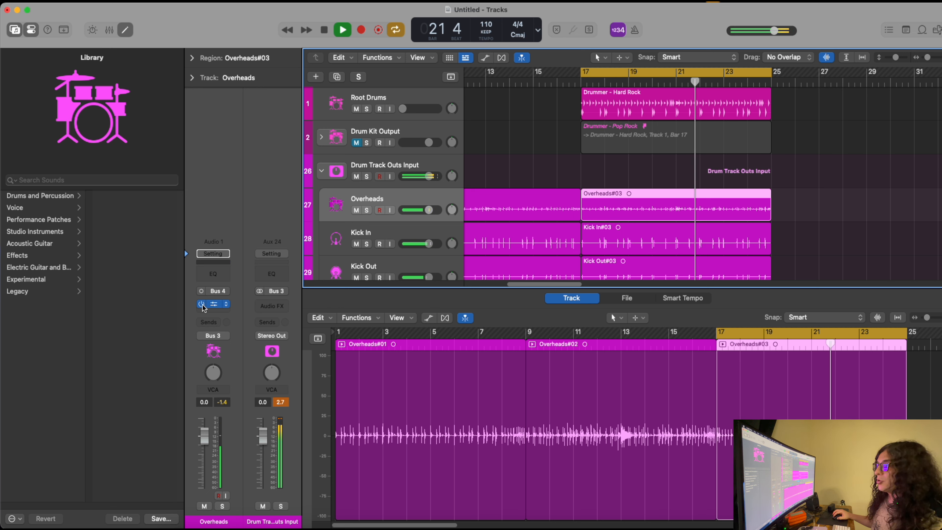
left_click(201, 304)
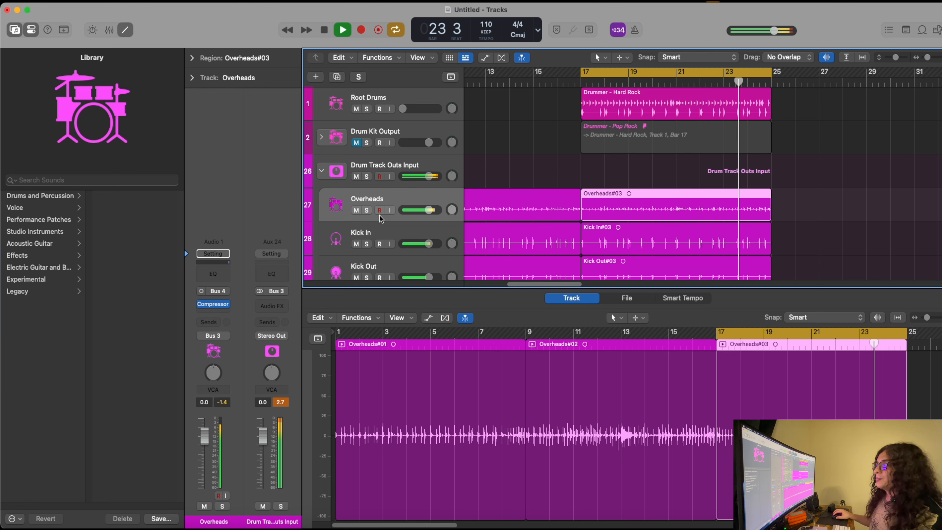
Step: Solo Overheads to compare it with and without the Compressor, leave the Compressor bypassed, and stop playback with the solo cleared
left_click(366, 210)
mouse_move(202, 306)
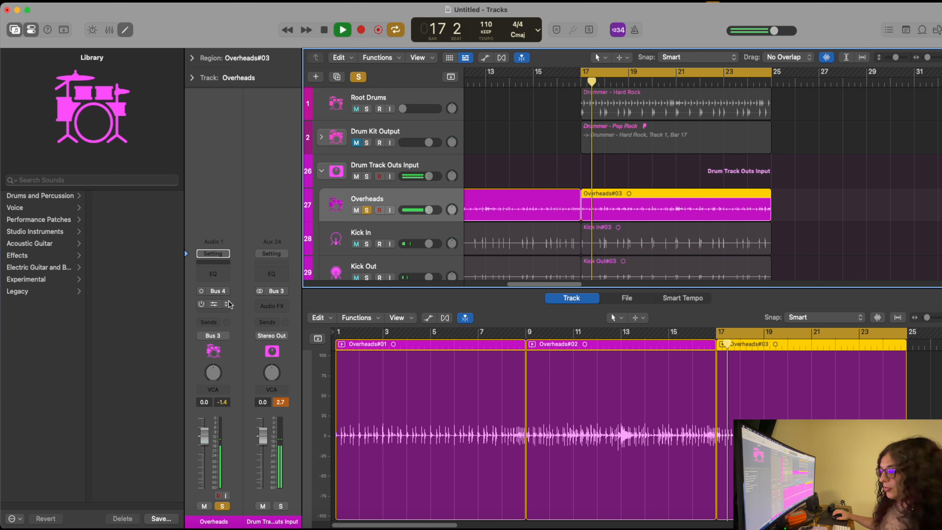
left_click(202, 304)
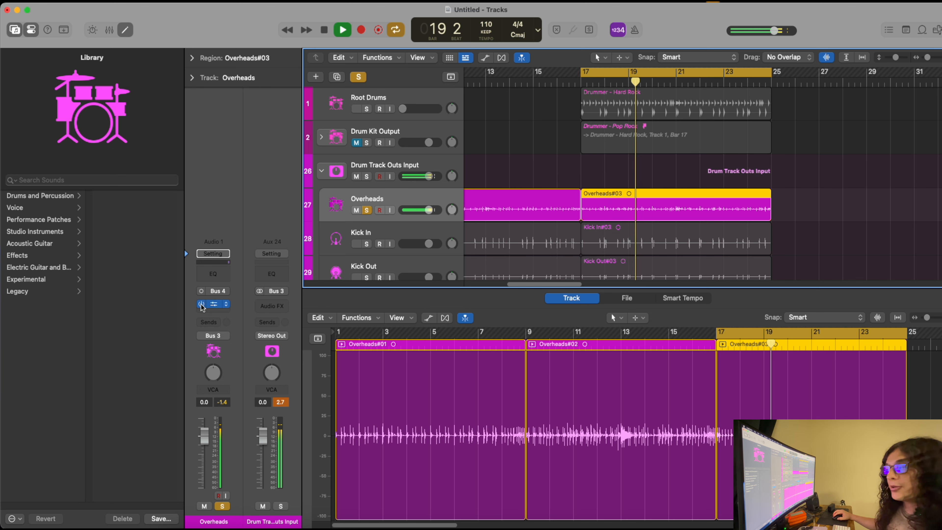
left_click(201, 304)
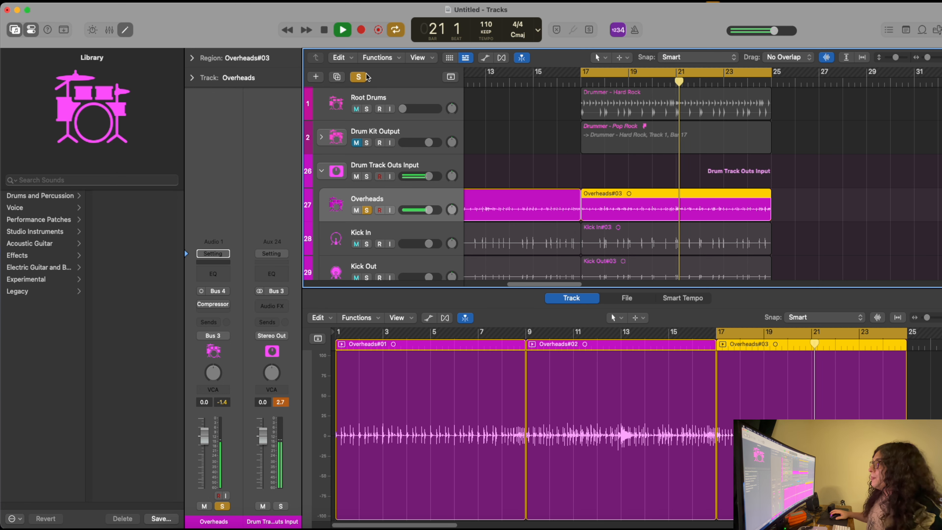
key("space")
left_click(362, 79)
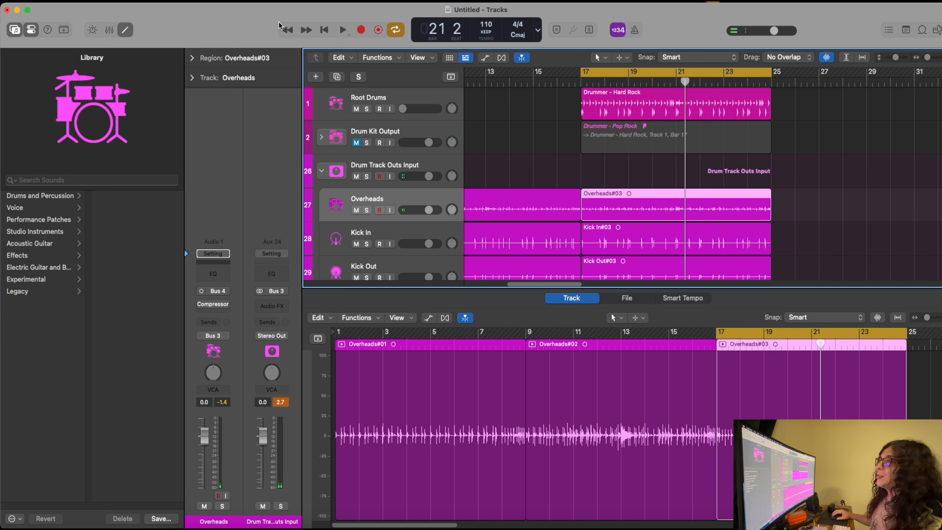
Step: Hide the editor and delete the Tambourine, Shaker, Hand Claps and Room B tracks from the Drum Track Outs Input stack
key("e")
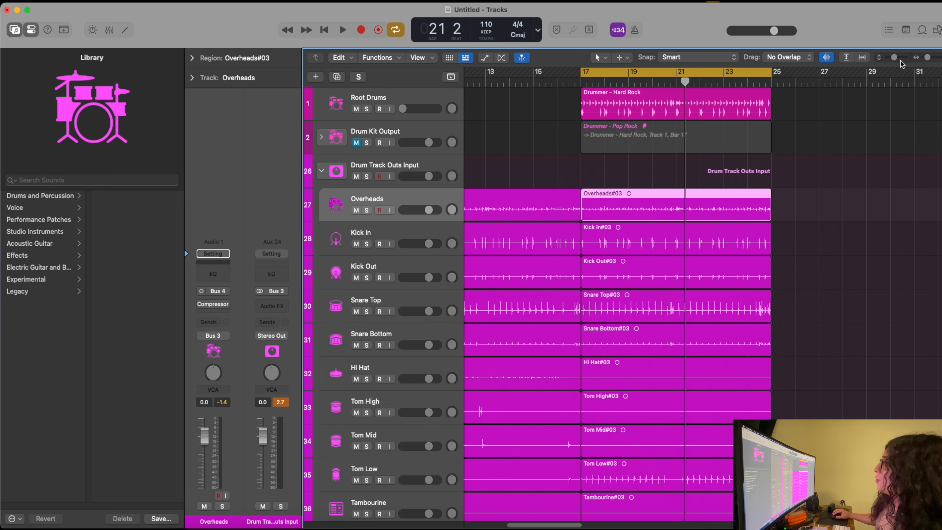
left_click_drag(896, 58, 928, 57)
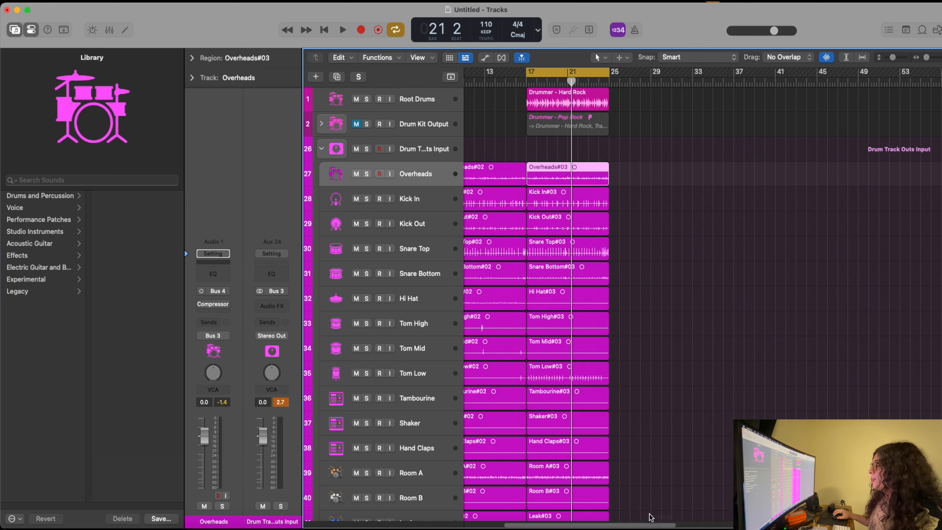
scroll(646, 524, "left", 3)
scroll(674, 392, "down", 5)
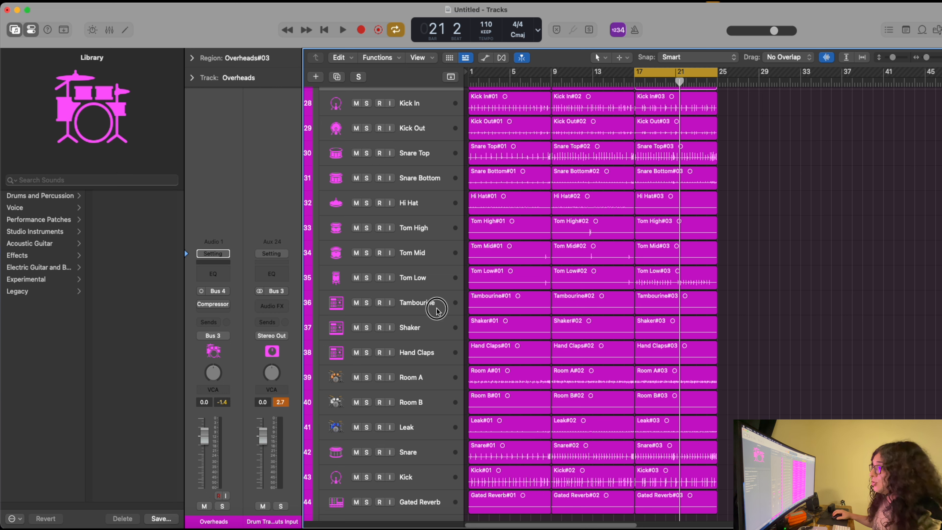
left_click(436, 308)
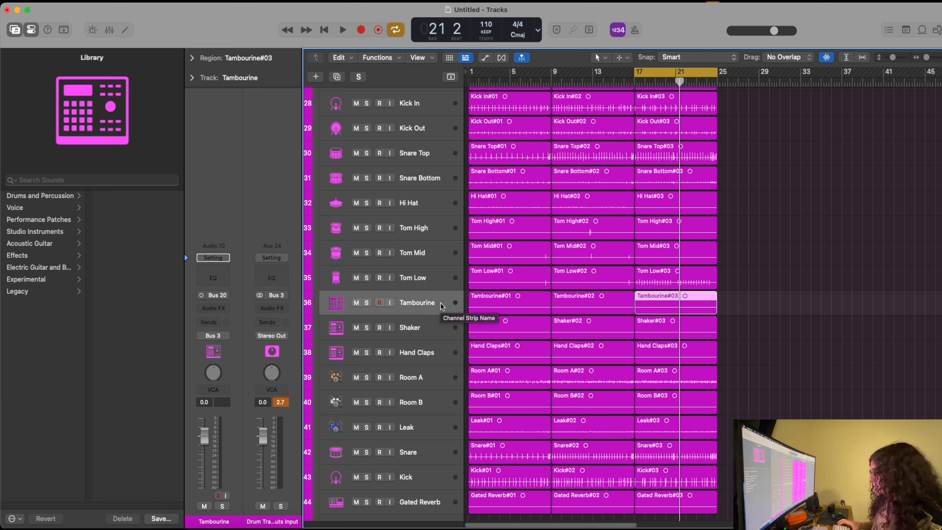
key("super+BackSpace")
key("Return")
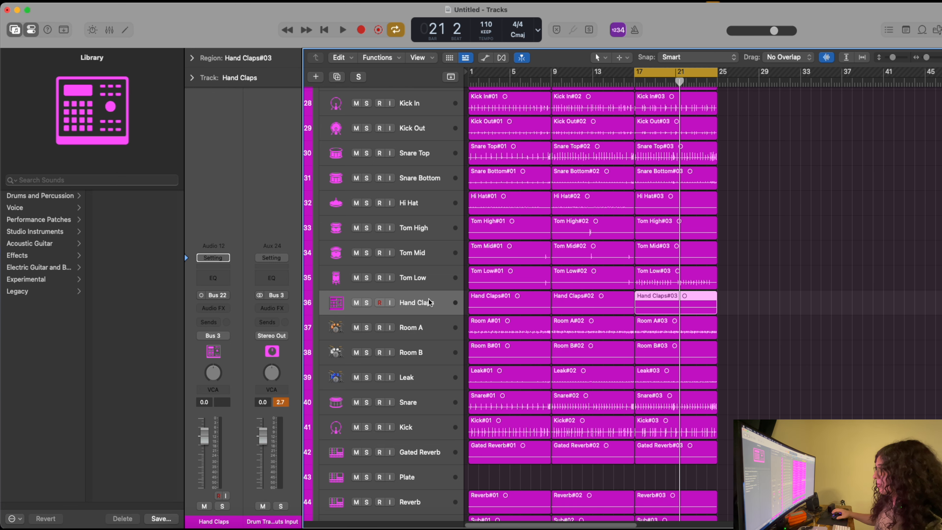
key("super+BackSpace")
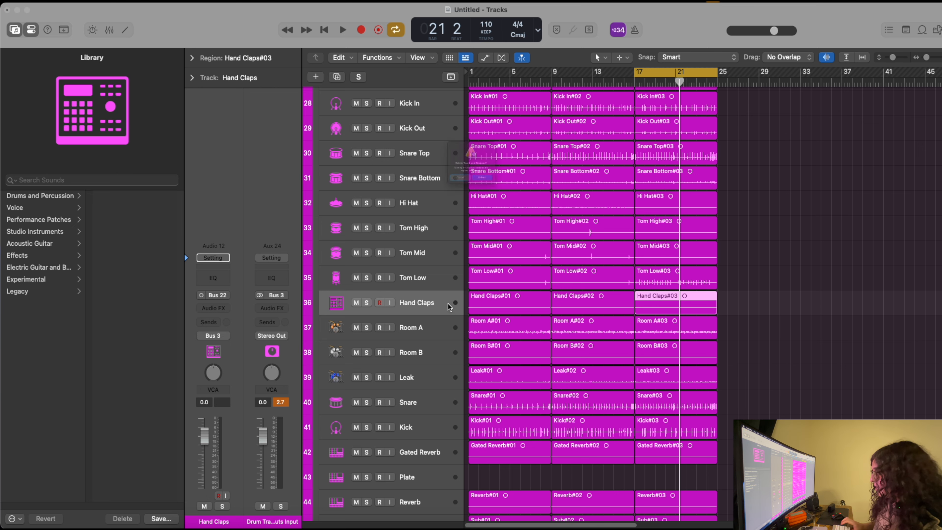
key("Return")
left_click(446, 331)
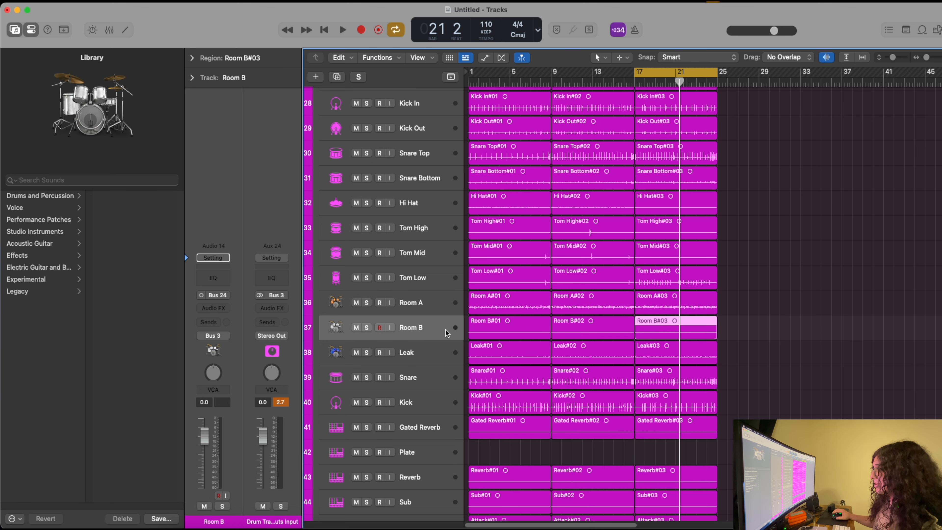
key("super+BackSpace")
key("Return")
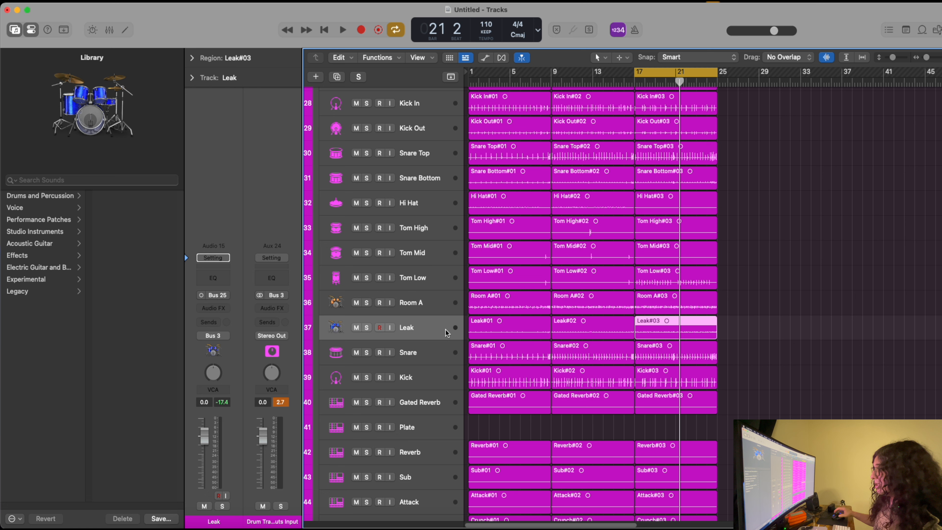
Step: Solo the tracks from Gated Reverb through Pump and play them around bars 10 and 14 to check for audio
left_click(444, 406)
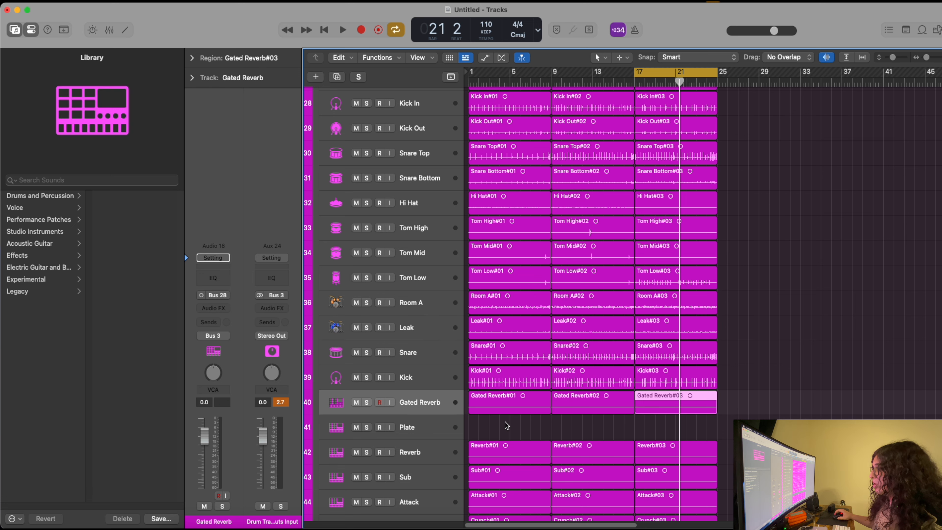
scroll(509, 421, "down", 2)
scroll(509, 421, "down", 3)
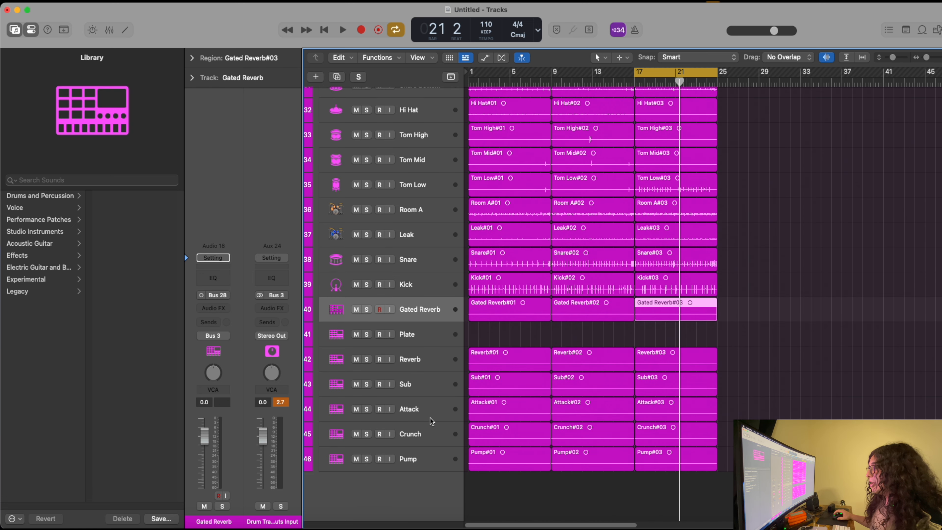
left_click(425, 464, "shift")
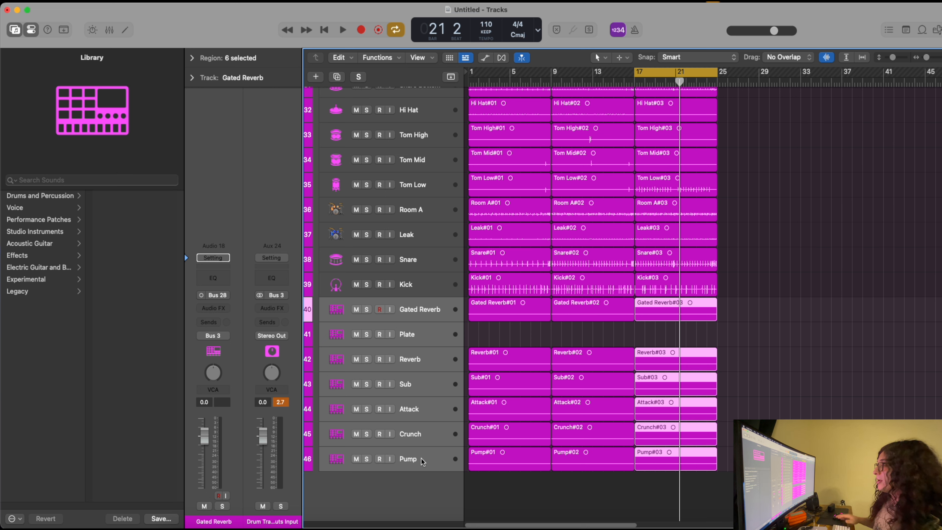
left_click(367, 310)
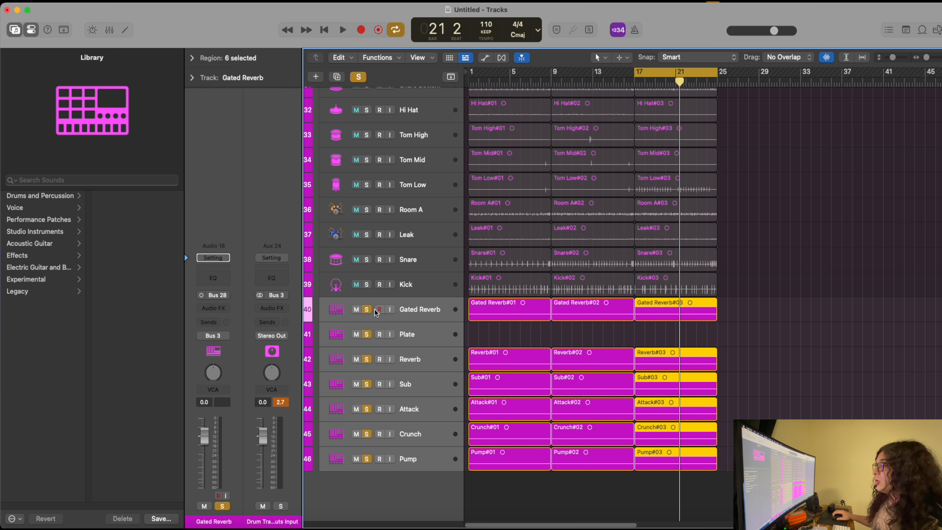
key("space")
left_click(560, 85)
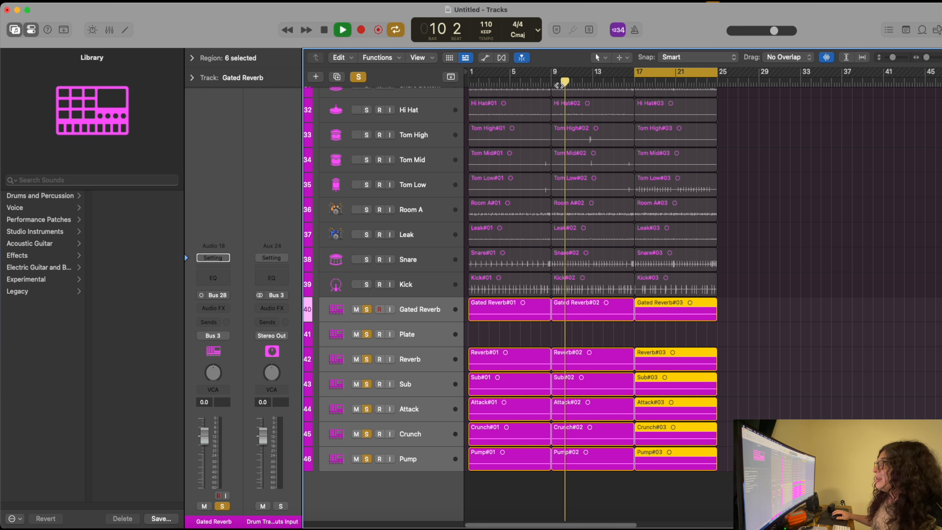
left_click_drag(539, 82, 602, 84)
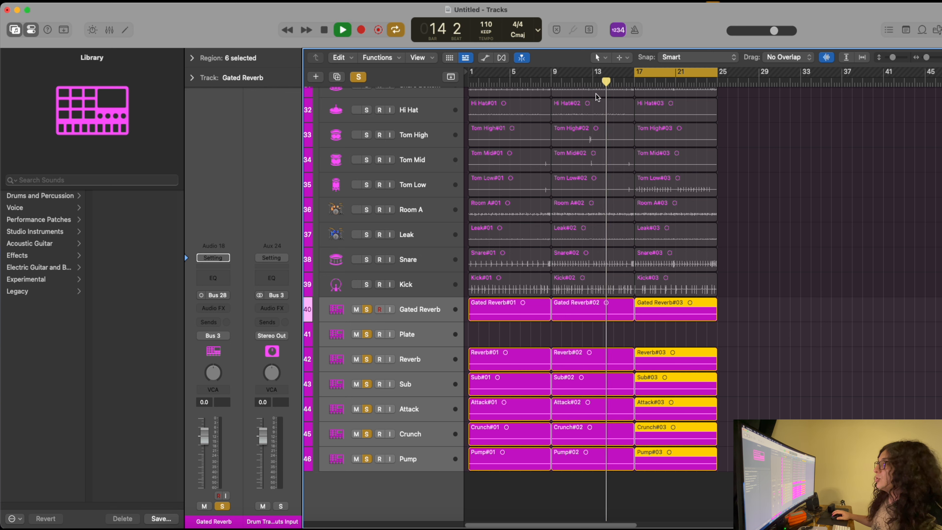
key("space")
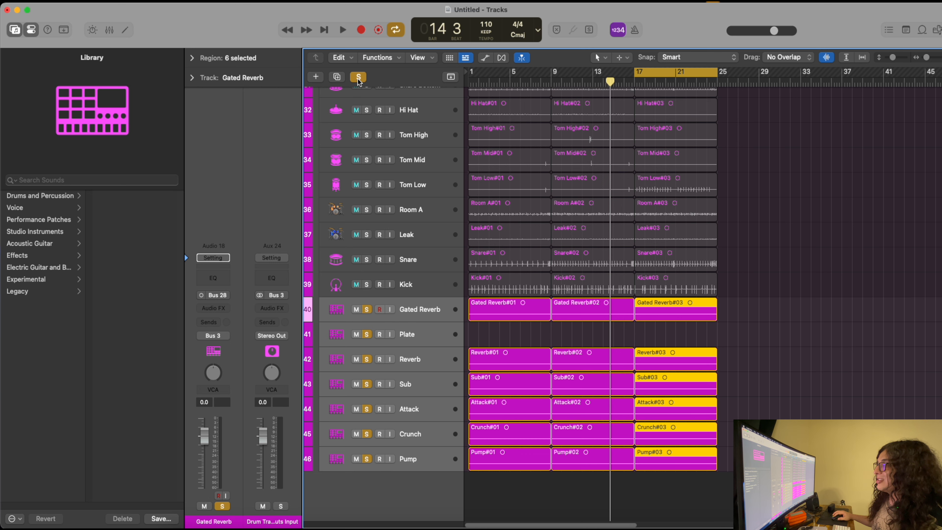
Step: Clear the solo and delete the selected tracks from Gated Reverb through Pump
left_click(357, 79)
key("super+BackSpace")
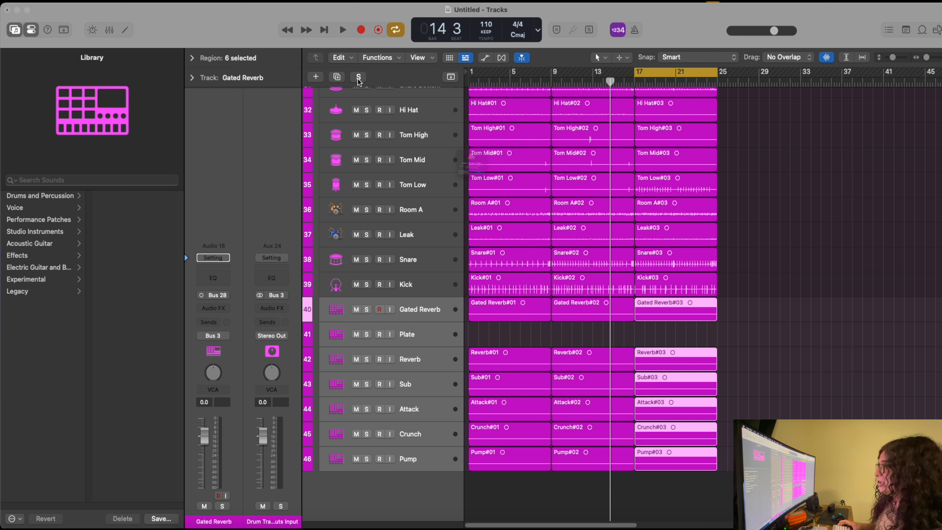
key("Return")
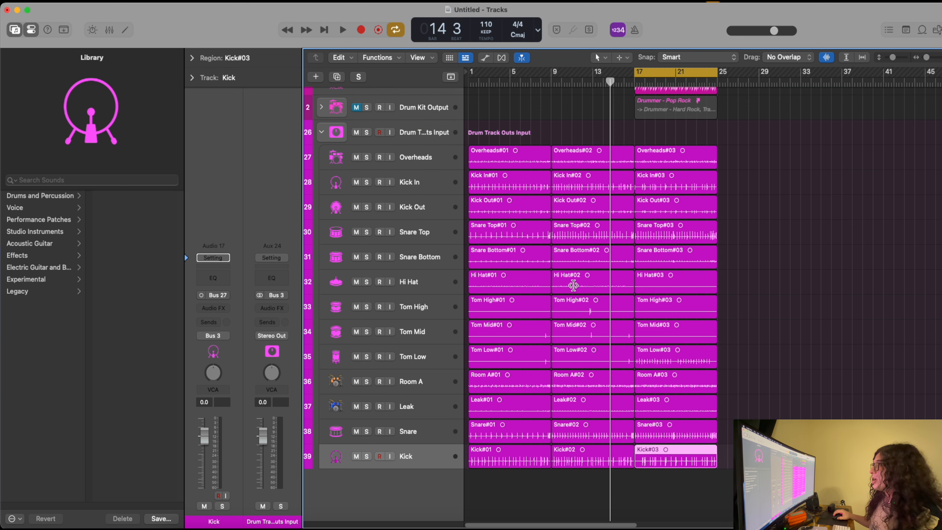